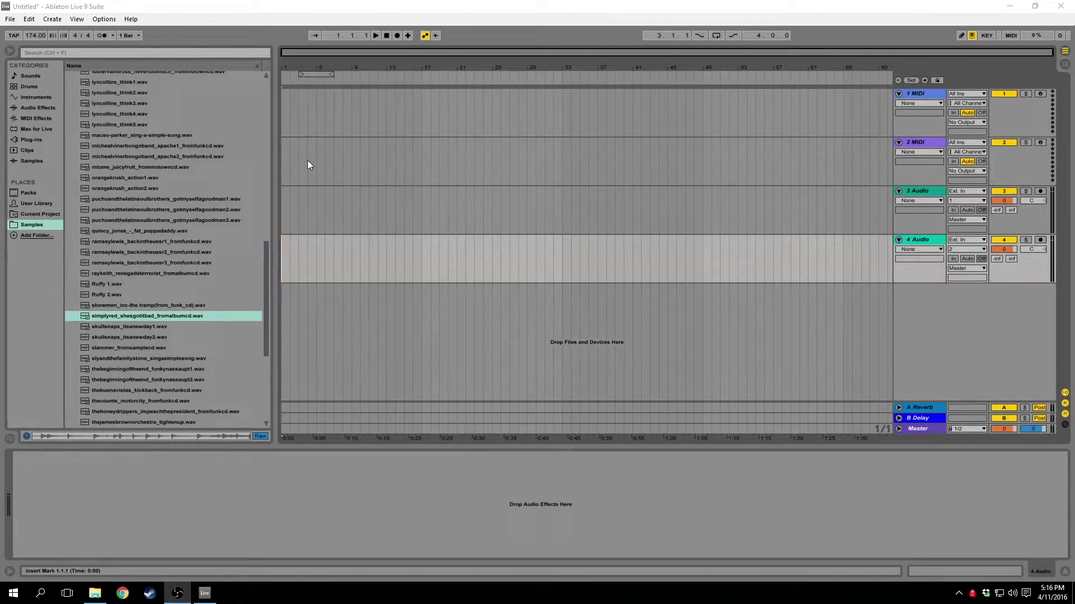
- Load an empty Drum Rack onto the first MIDI track
click(919, 95)
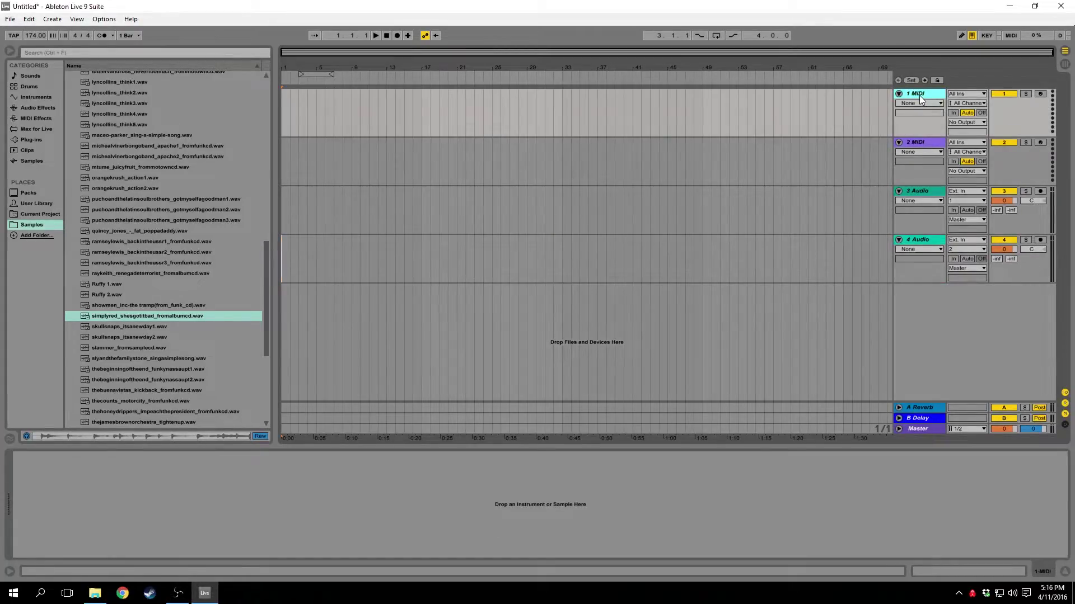
click(23, 97)
click(25, 107)
click(29, 98)
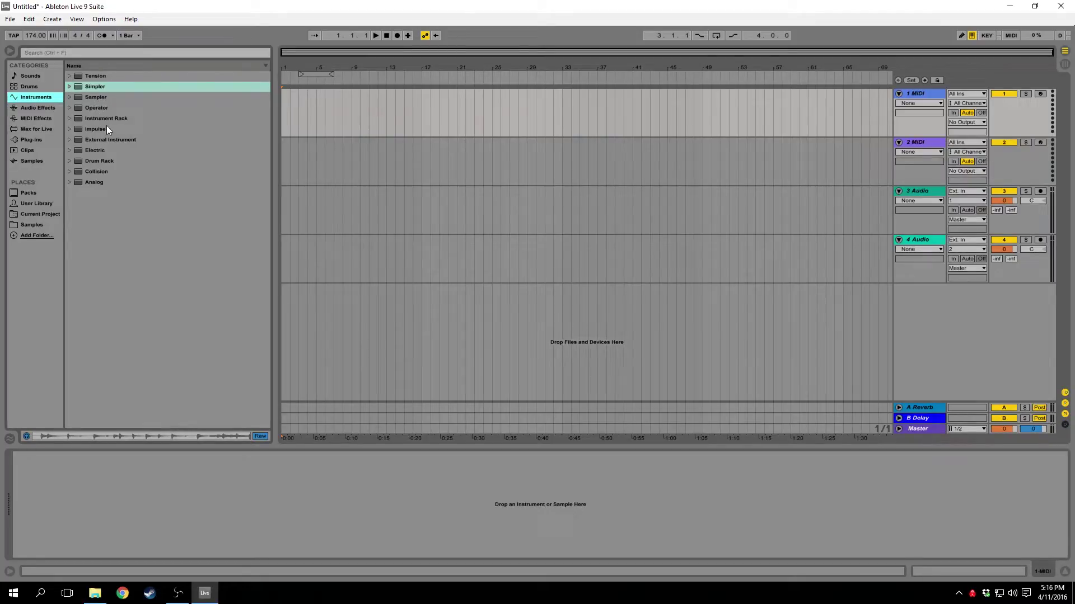
double_click(98, 161)
click(939, 92)
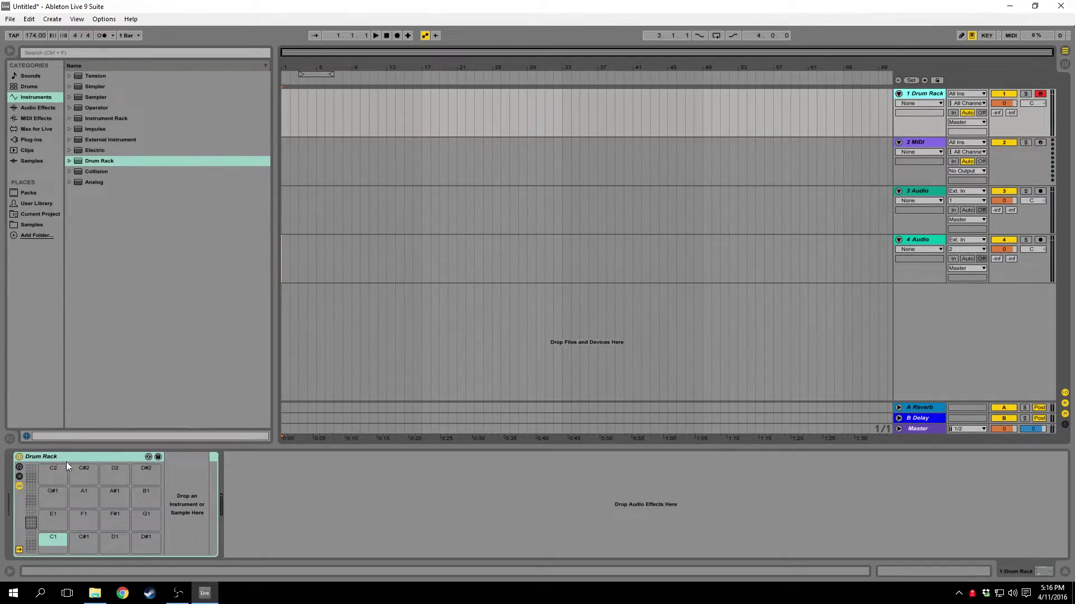
- Keep the Drum Rack's pad view on the C1 to D#2 range and select the C2 pad
click(32, 522)
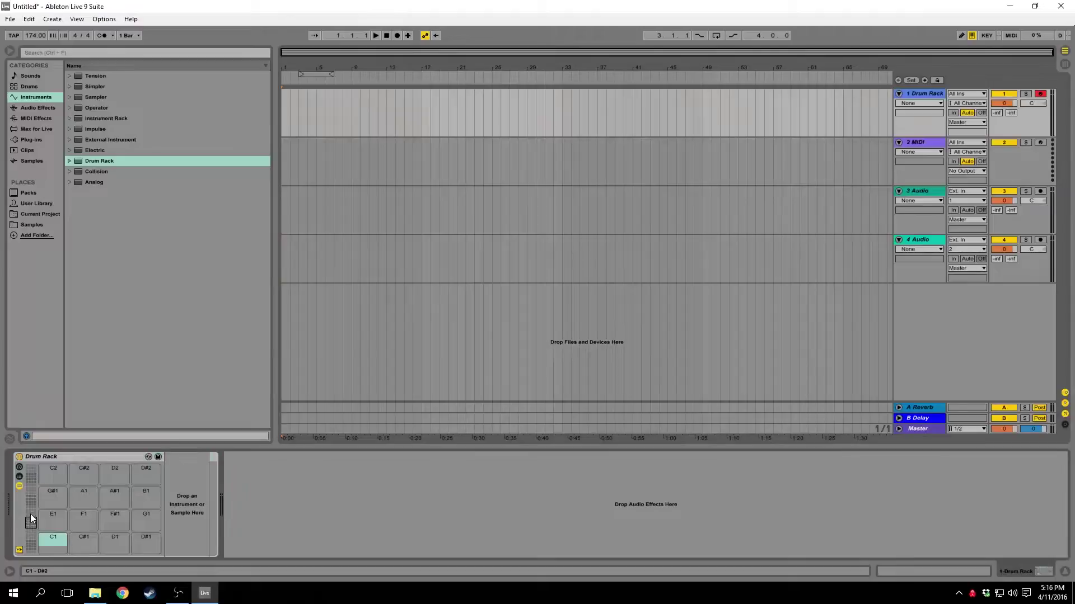
mouse_move(30, 519)
mouse_down()
mouse_move(28, 471)
mouse_move(28, 536)
mouse_move(32, 510)
mouse_move(32, 524)
mouse_up()
click(62, 482)
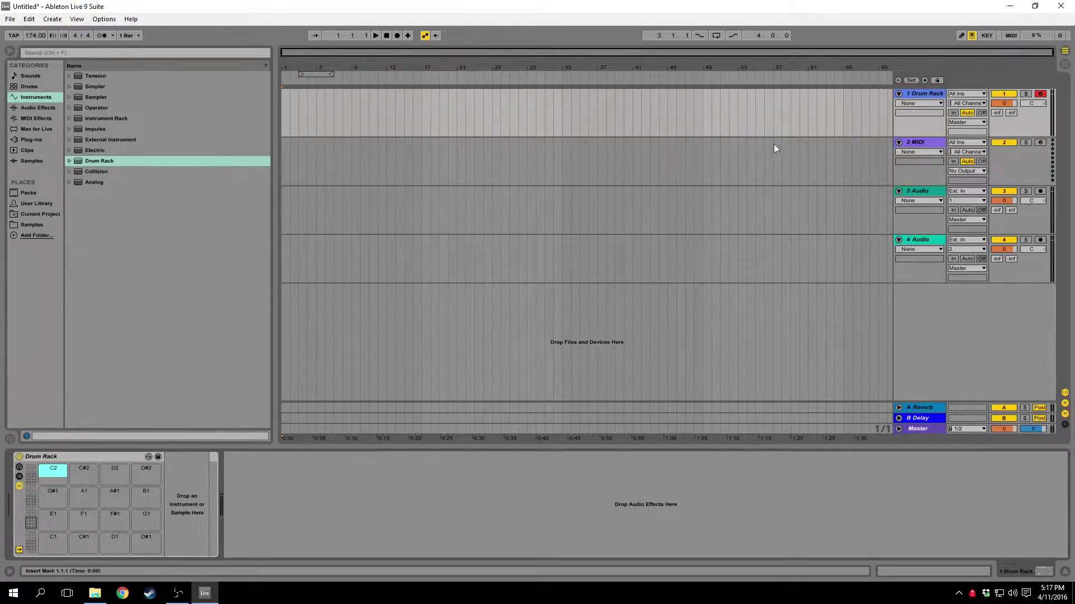
- Place the sample simplyred_shesgotitbad_fromalbumcd.wav on the 4 Audio track at bar 17 and open the clip's sample view
click(45, 224)
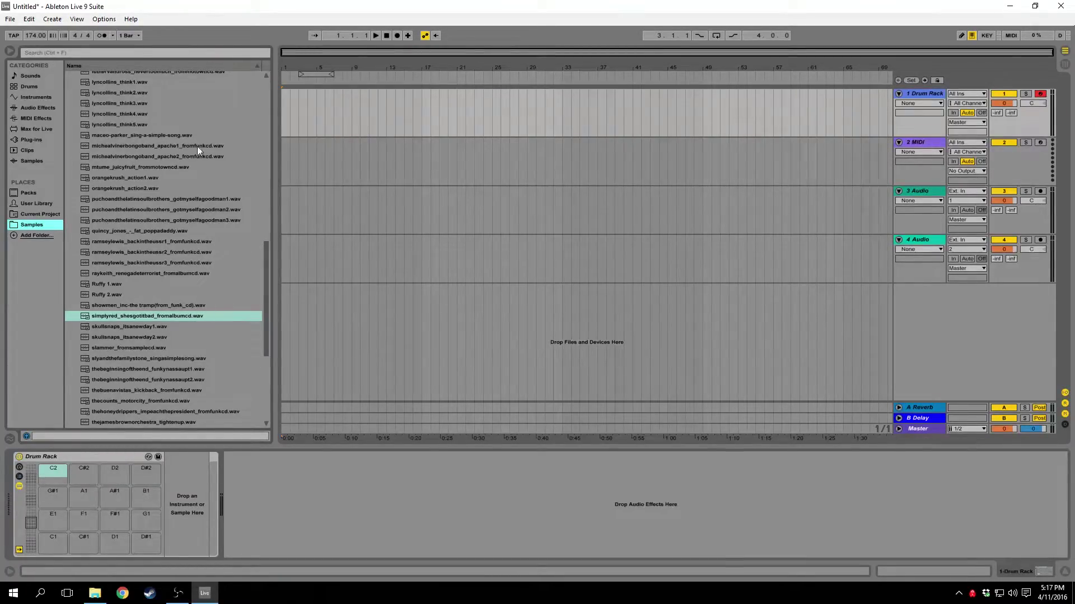
click(160, 316)
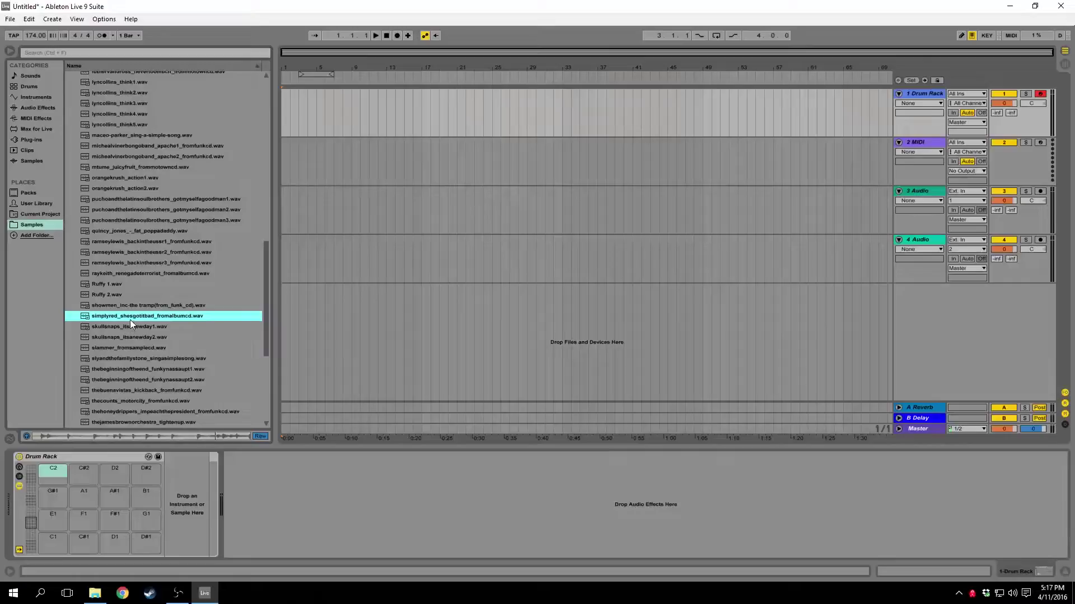
drag(130, 314, 421, 269)
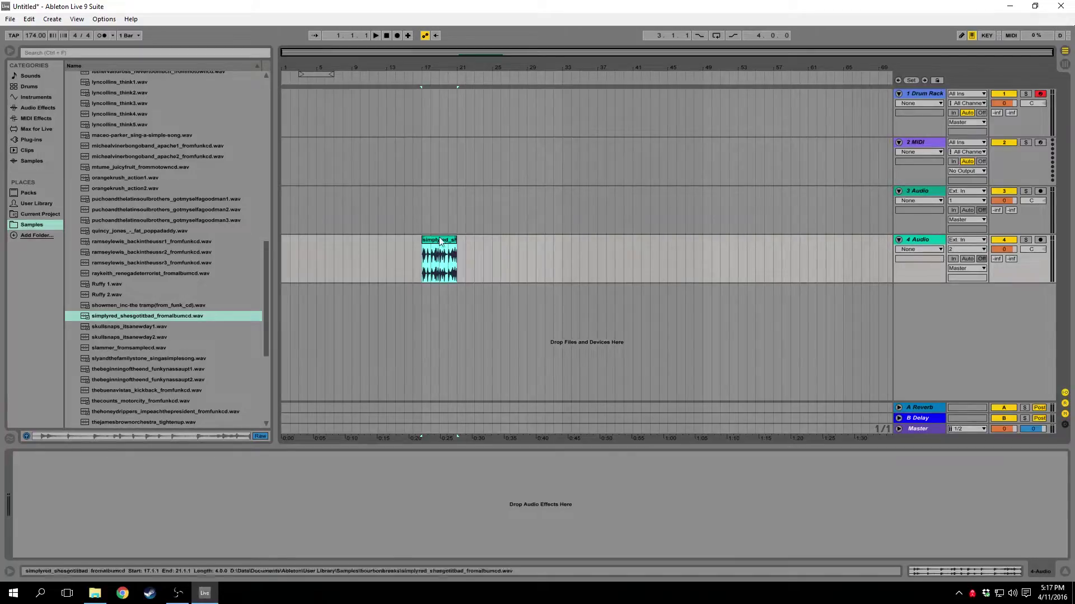
mouse_move(413, 70)
mouse_down()
mouse_move(426, 117)
mouse_move(496, 125)
mouse_up()
double_click(492, 258)
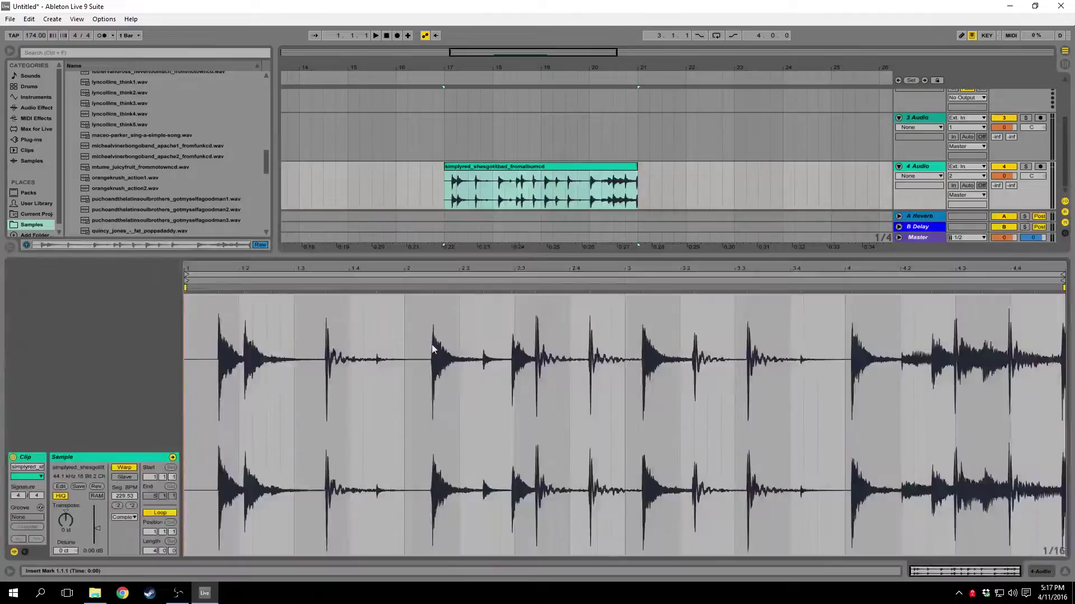
- Set the drum break clip's warp mode to Complex Pro
click(124, 517)
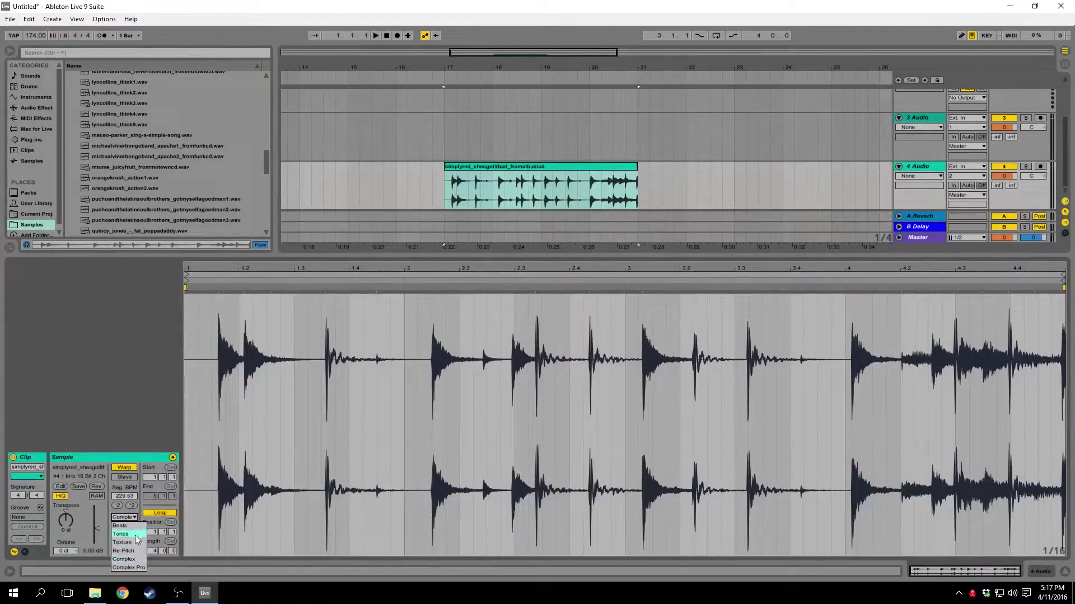
click(125, 567)
drag(417, 70, 419, 112)
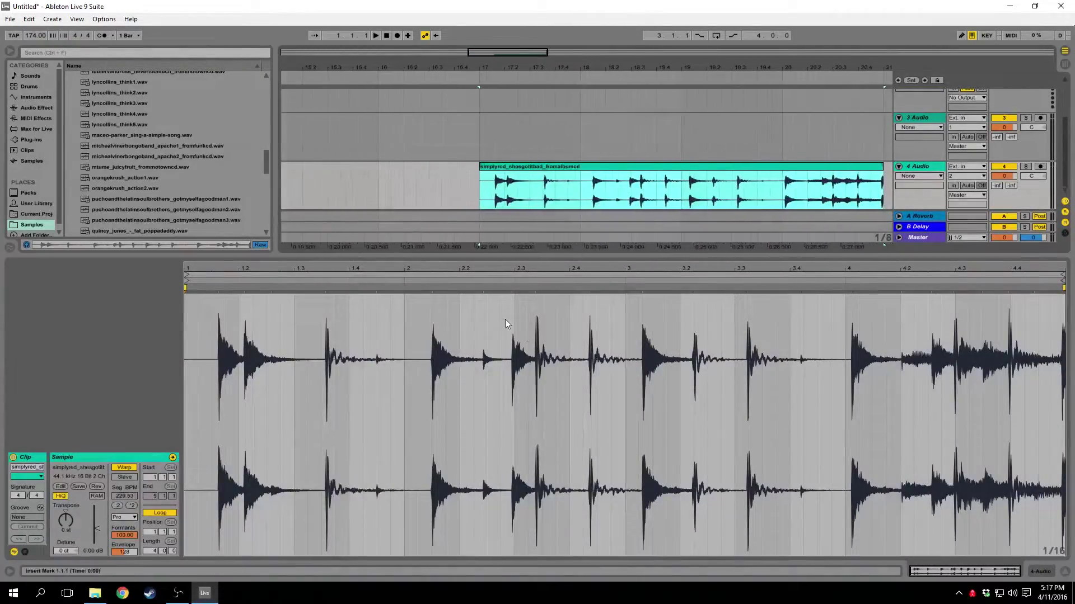
drag(510, 52, 541, 54)
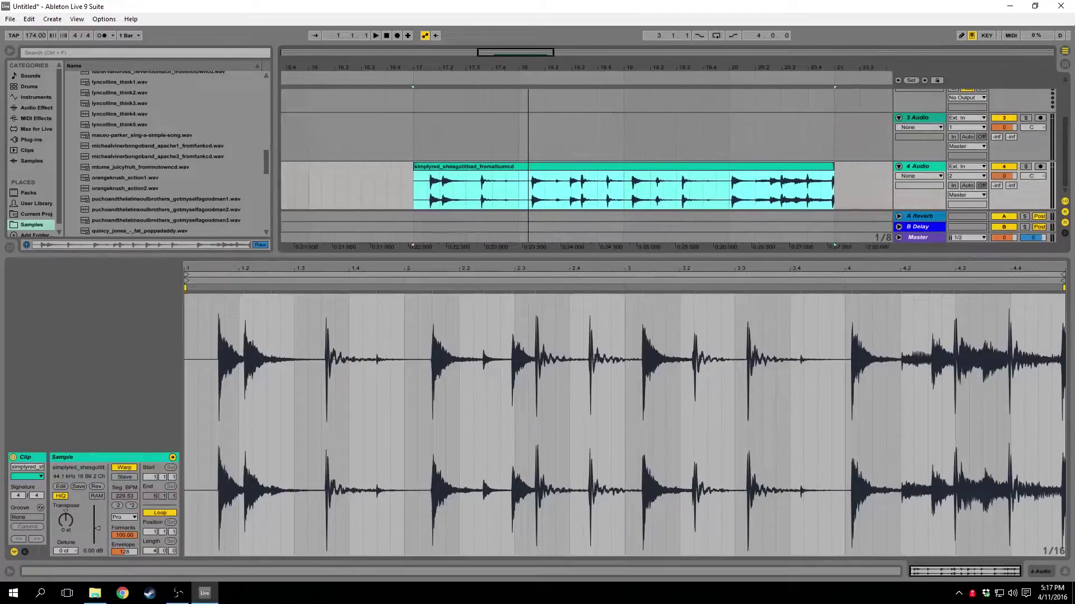
- Play the warped break from 17.1.3 to hear how it sounds
click(401, 192)
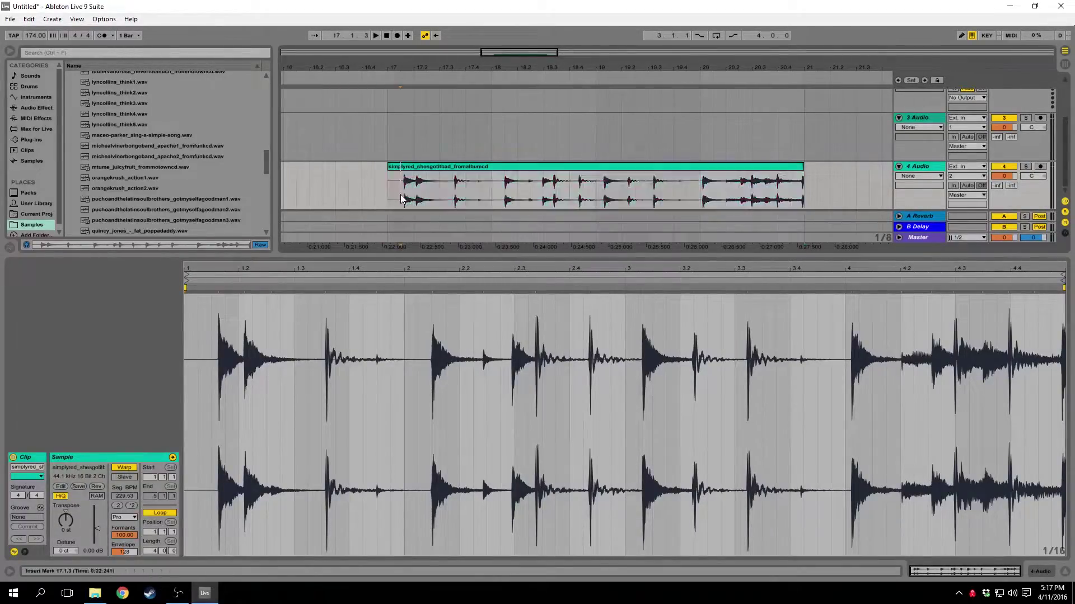
mouse_move(217, 286)
click(217, 283)
key(space)
- Turn off warping for the drum break clip
click(131, 518)
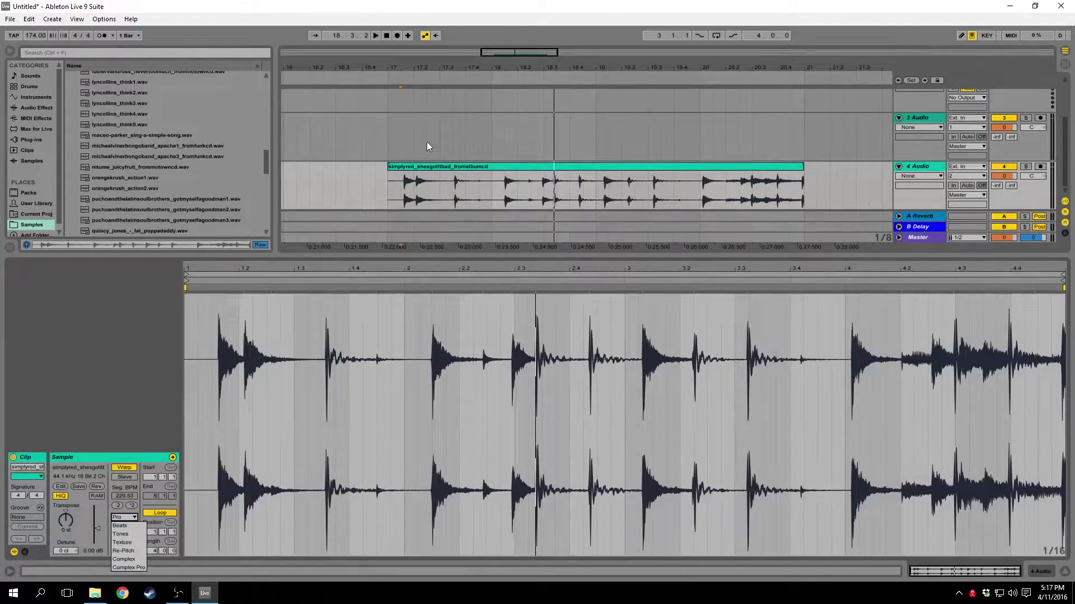
click(434, 167)
click(391, 186)
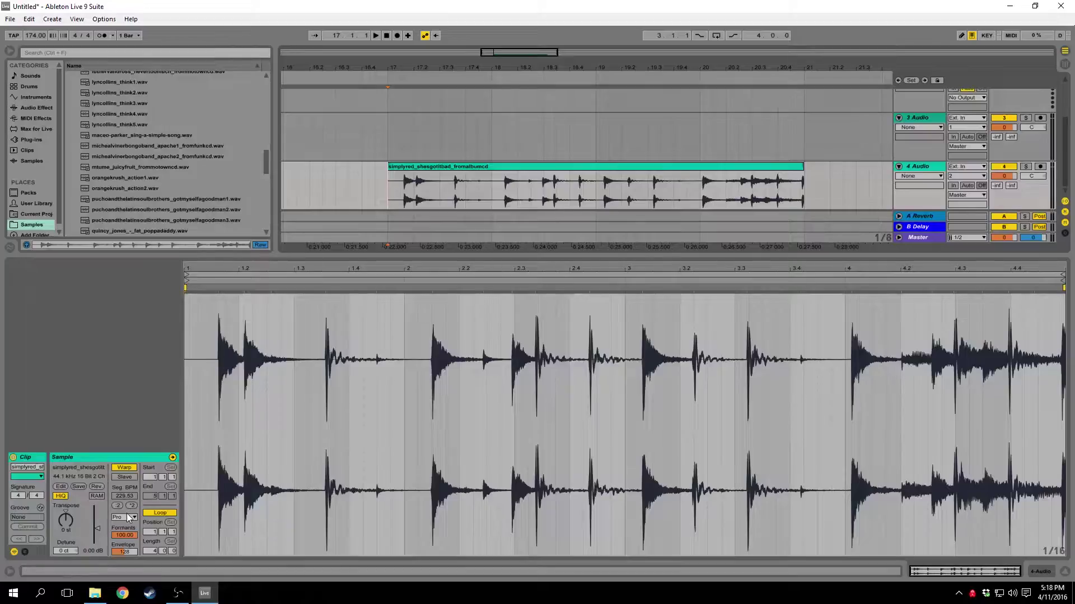
click(126, 468)
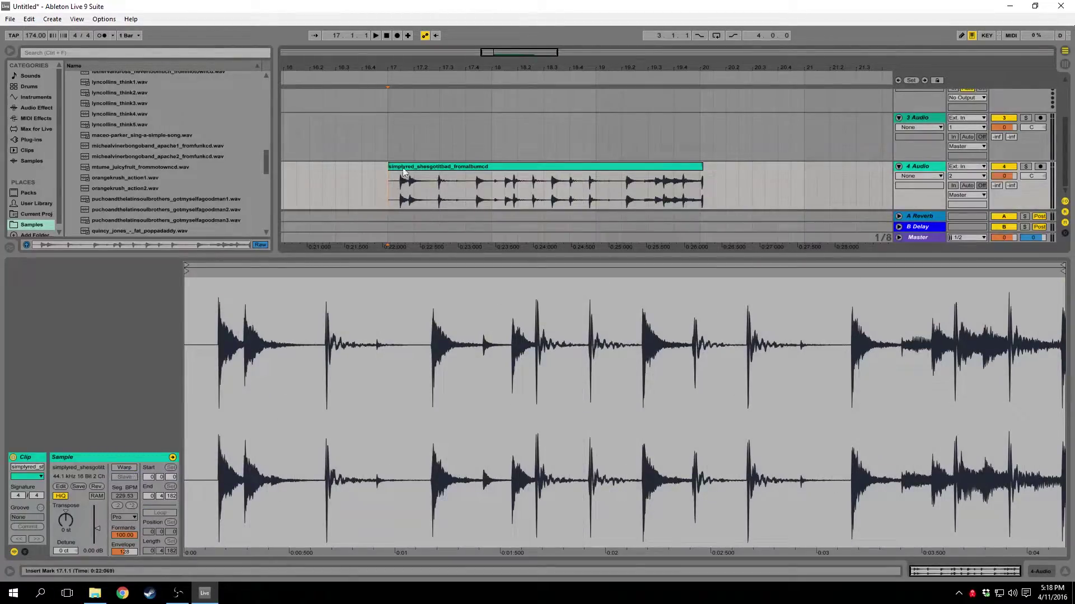
- Solo the 4 Audio track and play the unwarped break from 17.1.1 and again from 17.1.4
drag(499, 53, 472, 178)
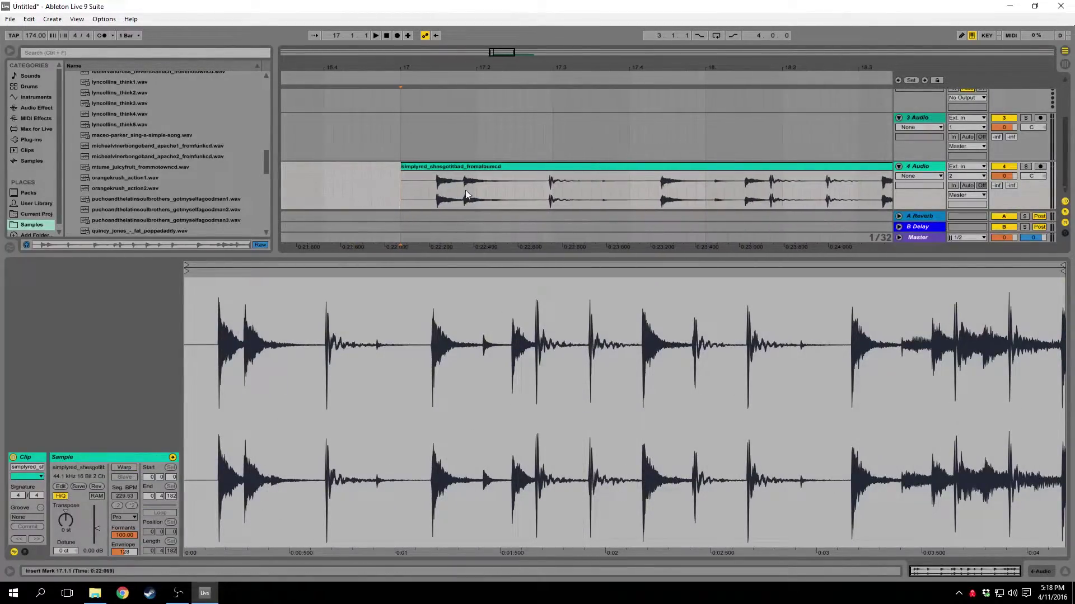
click(1025, 166)
key(space)
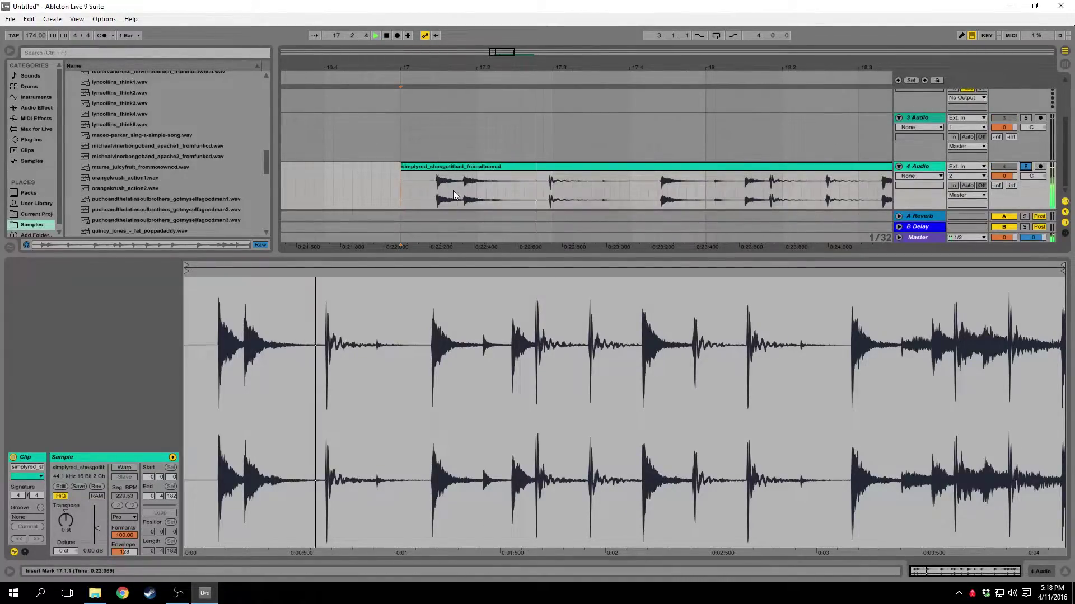
key(space)
click(458, 187)
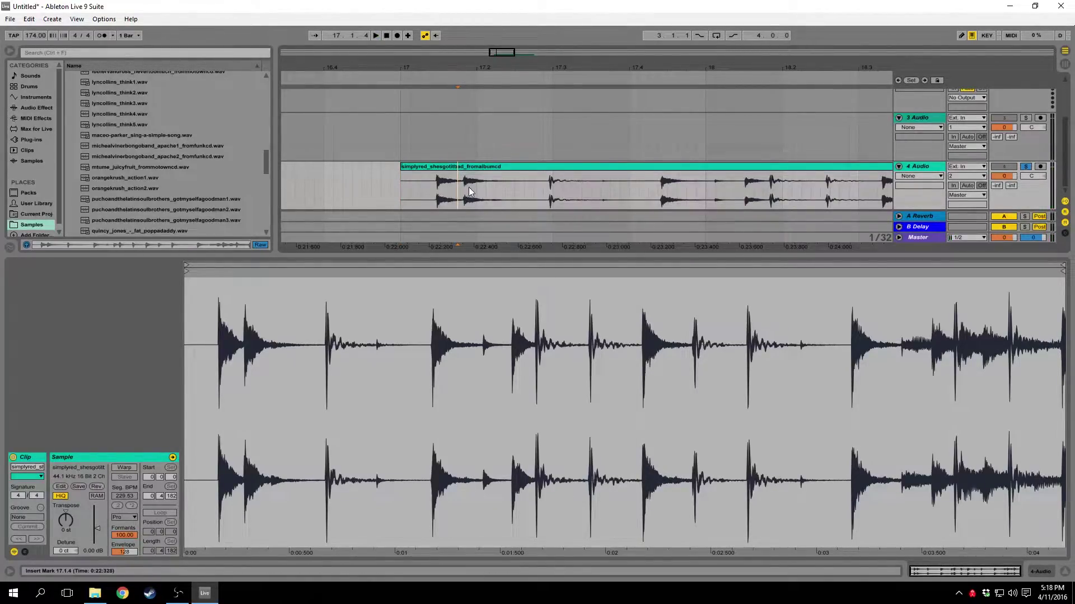
key(space)
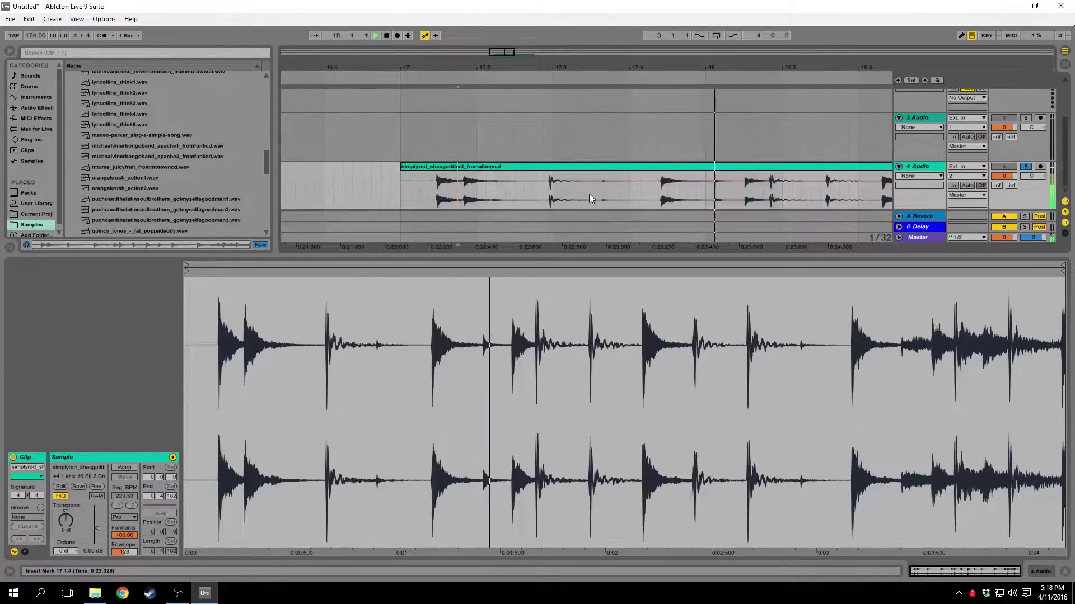
key(space)
- Split the drum hit from 17.4.2 to 18.1.1 out of the break and consolidate it into its own clip
drag(658, 190, 705, 199)
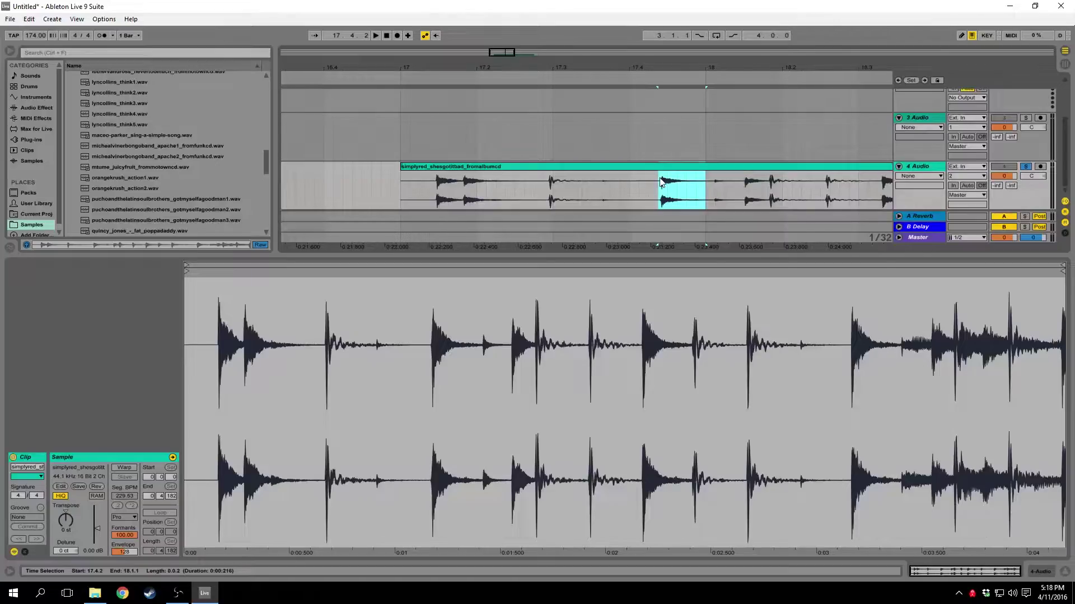
key(ctrl+e)
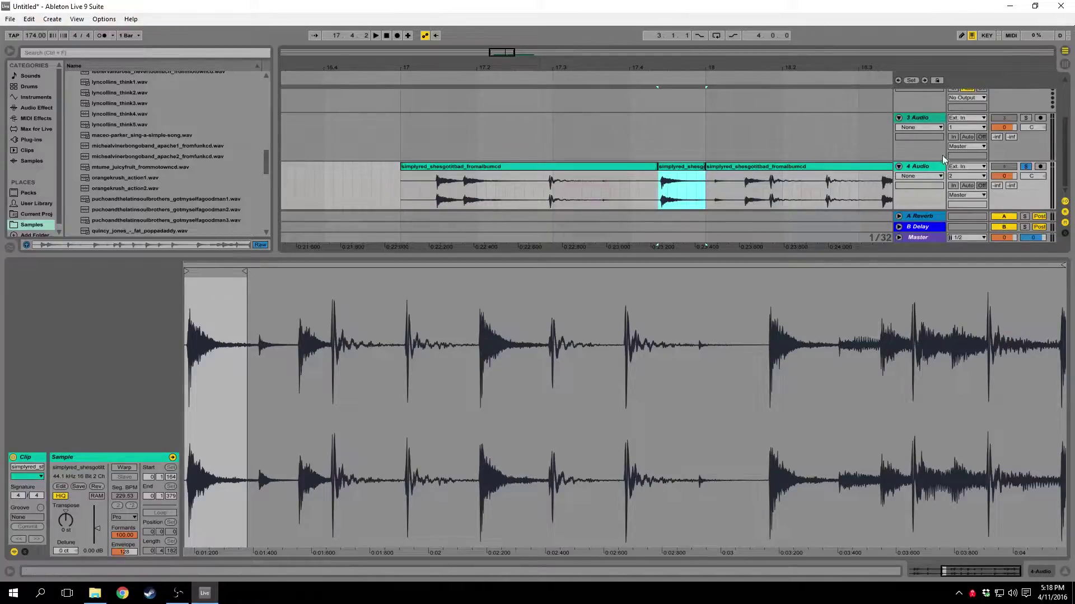
right_click(681, 168)
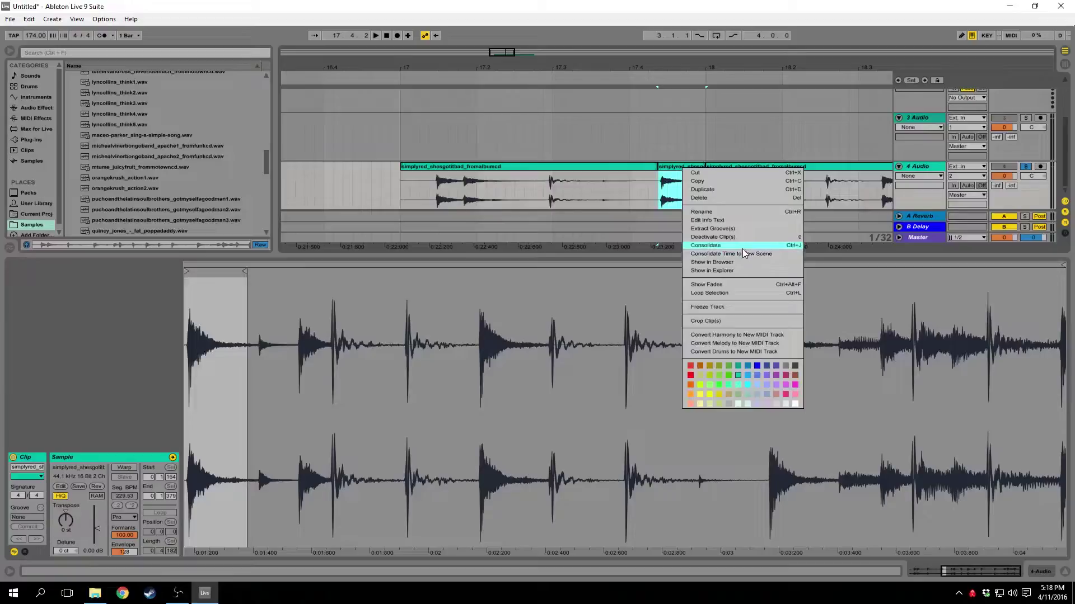
click(704, 247)
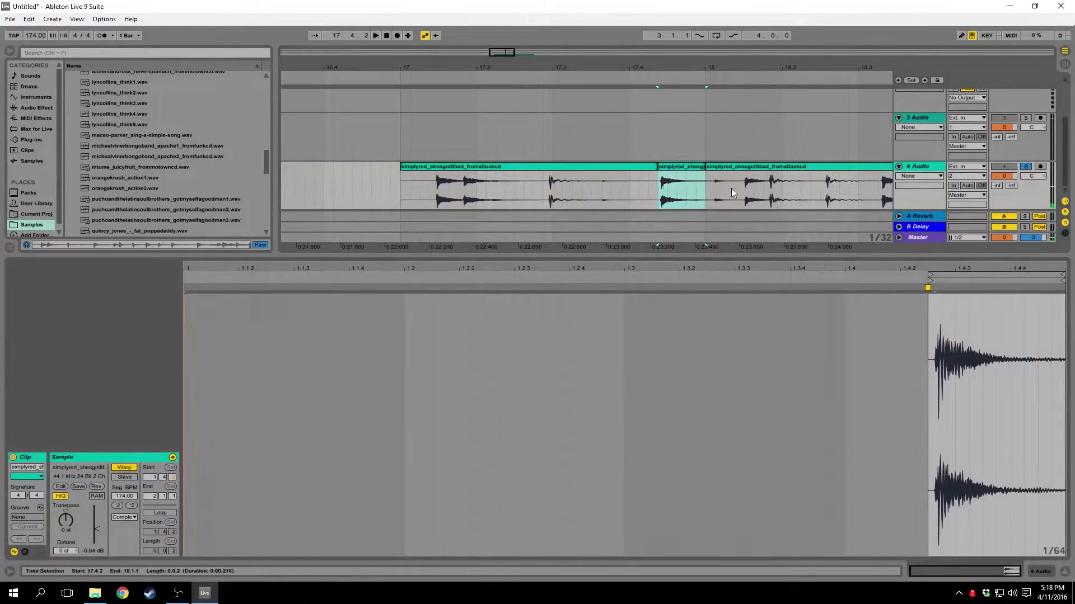
- Examine the consolidated slice's waveform closely around the onset of the hit
click(843, 336)
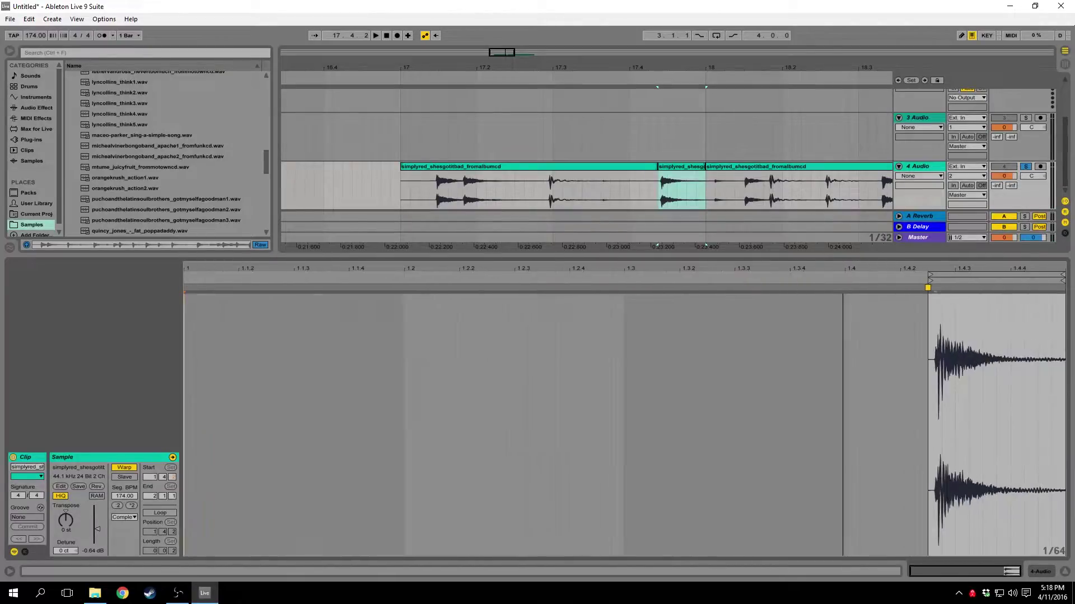
click(671, 172)
click(671, 169)
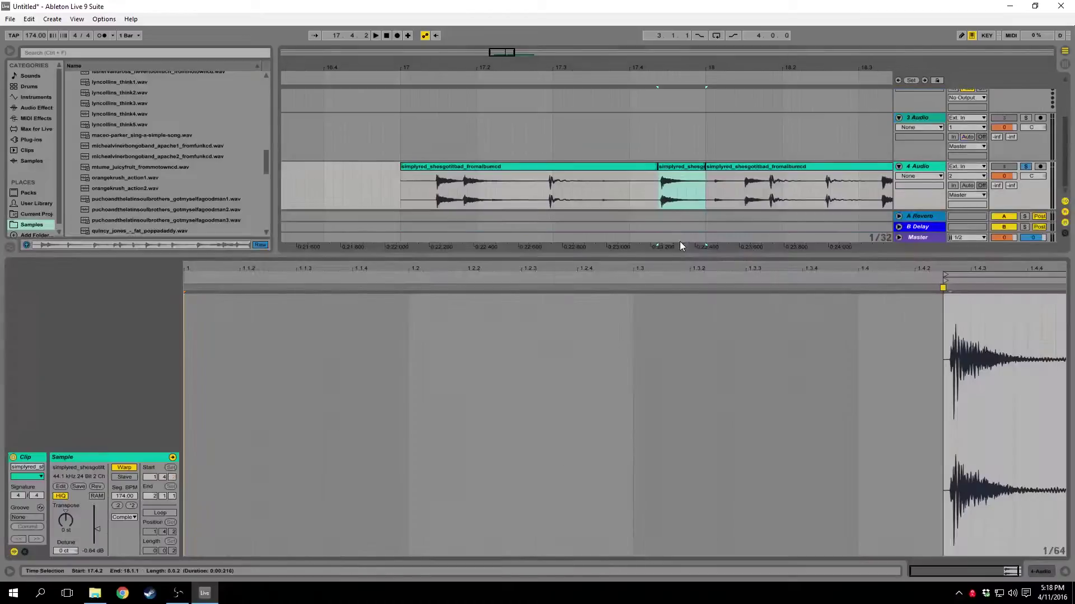
drag(951, 274, 951, 325)
drag(710, 285, 423, 285)
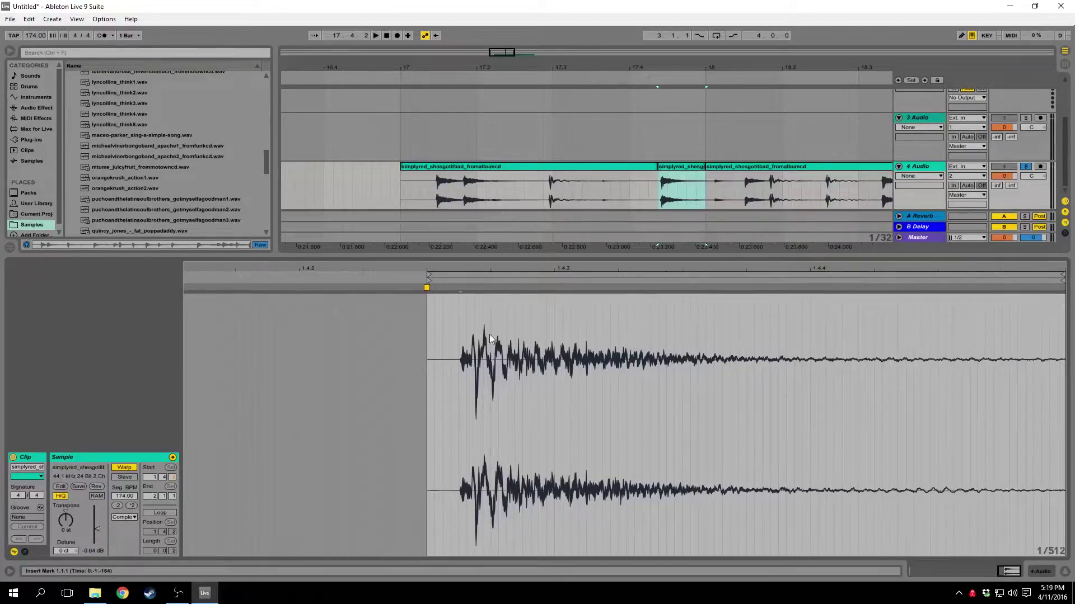
scroll(708, 160, up, 2)
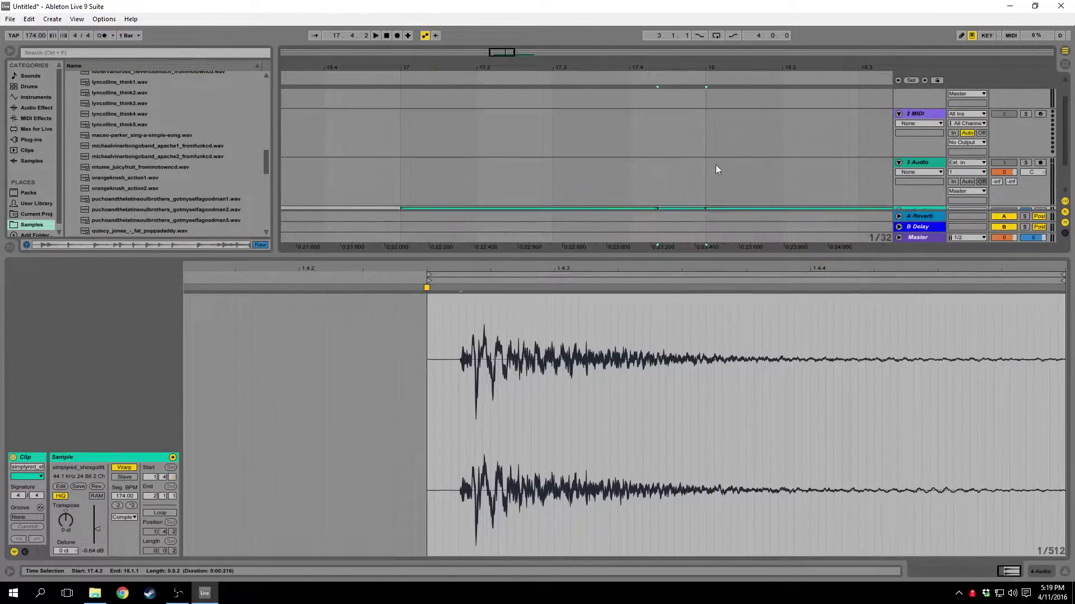
- Load the consolidated slice onto the Drum Rack's G#1 pad and move its sample start to the hit's onset
click(1064, 571)
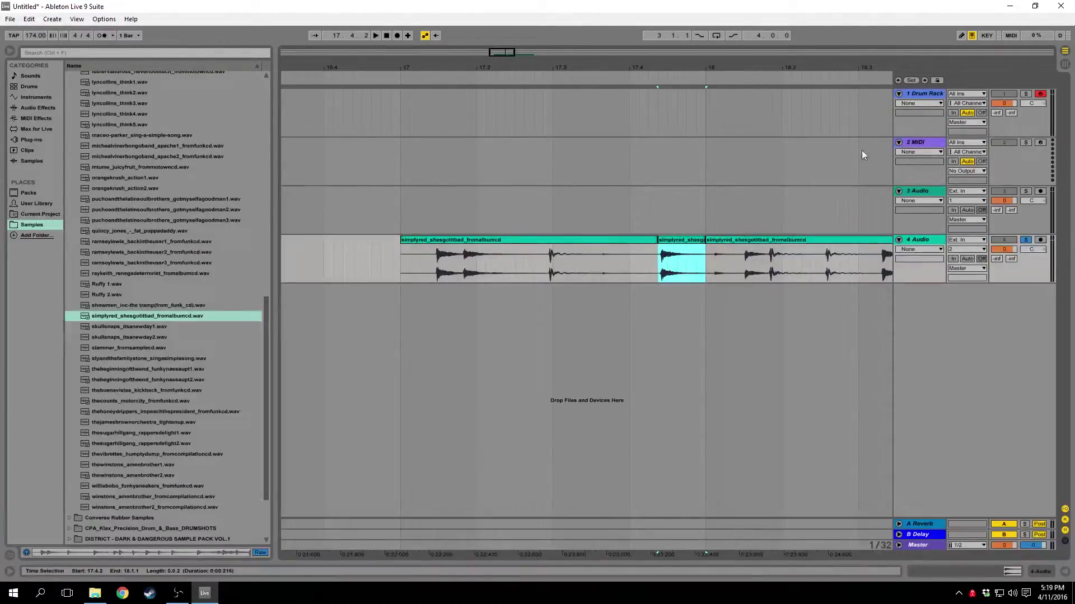
double_click(928, 97)
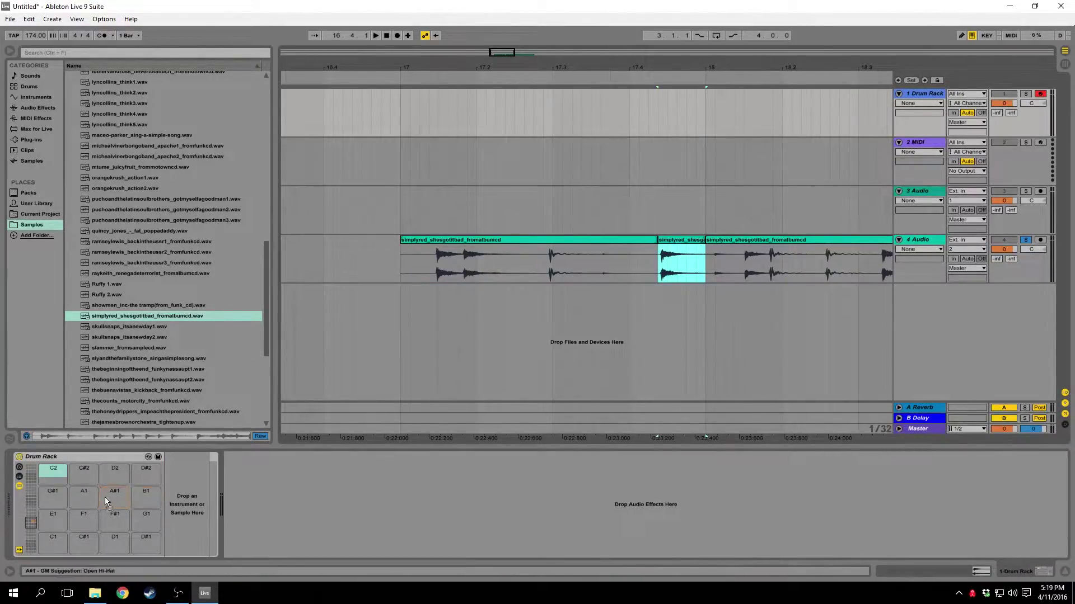
drag(87, 498, 85, 499)
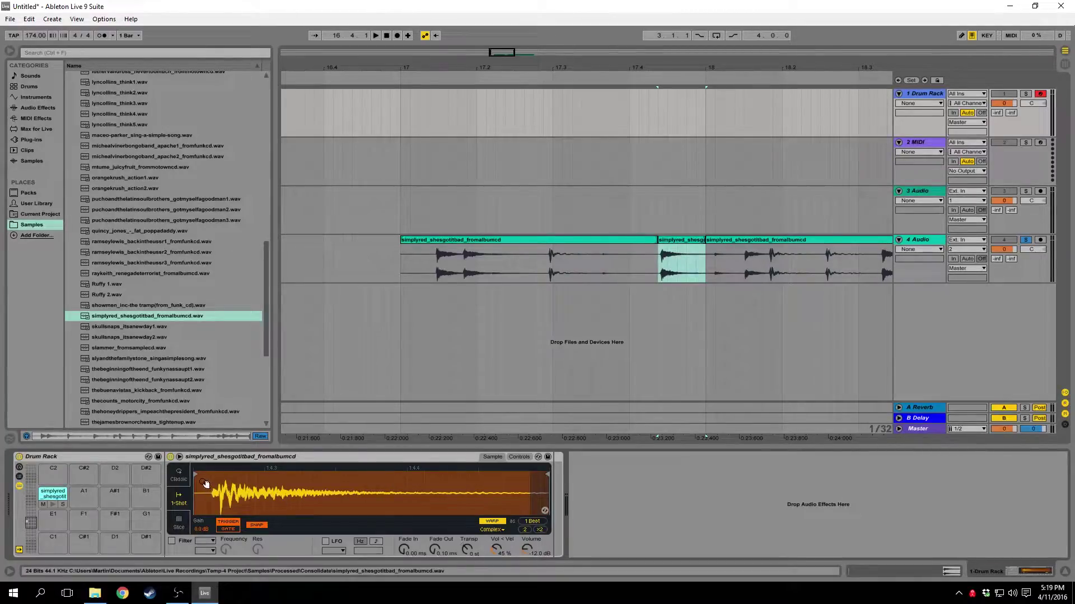
drag(196, 474, 211, 479)
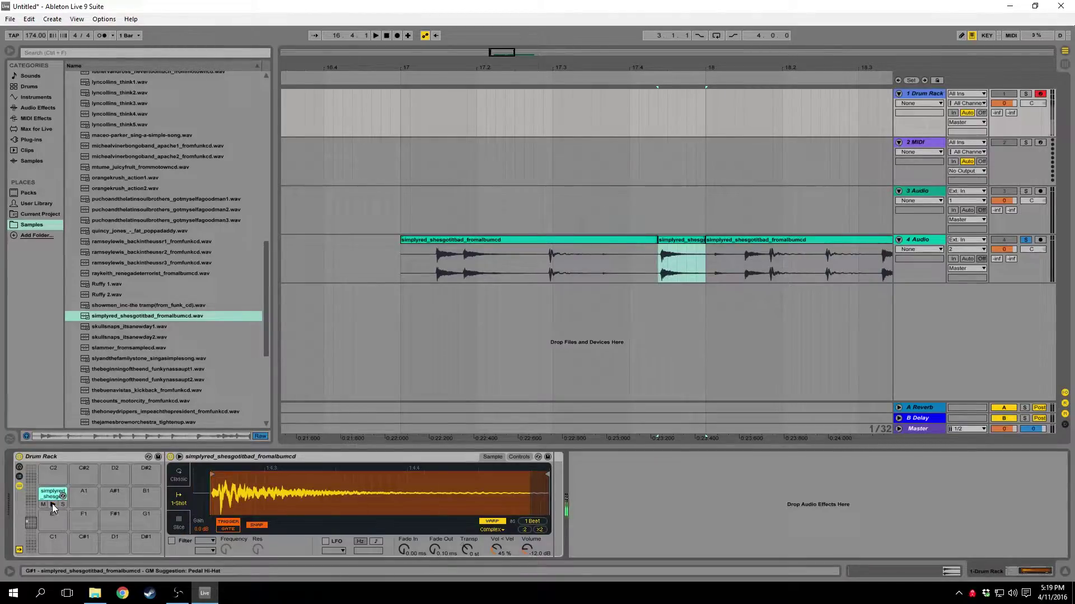
- Unsolo the 4 Audio track and audition the sample on the G#1 pad
click(1025, 240)
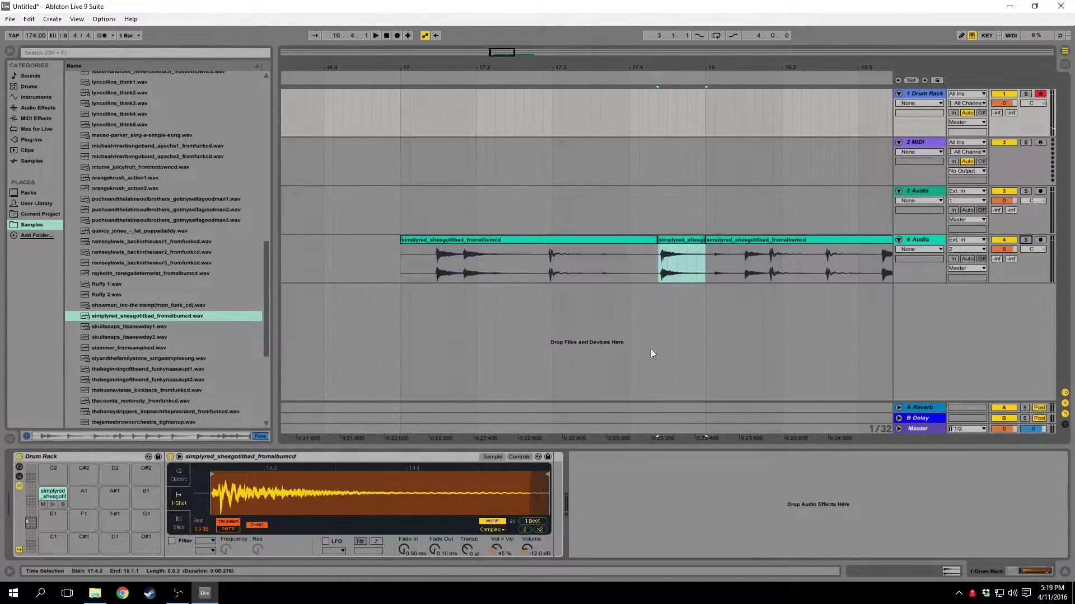
click(52, 504)
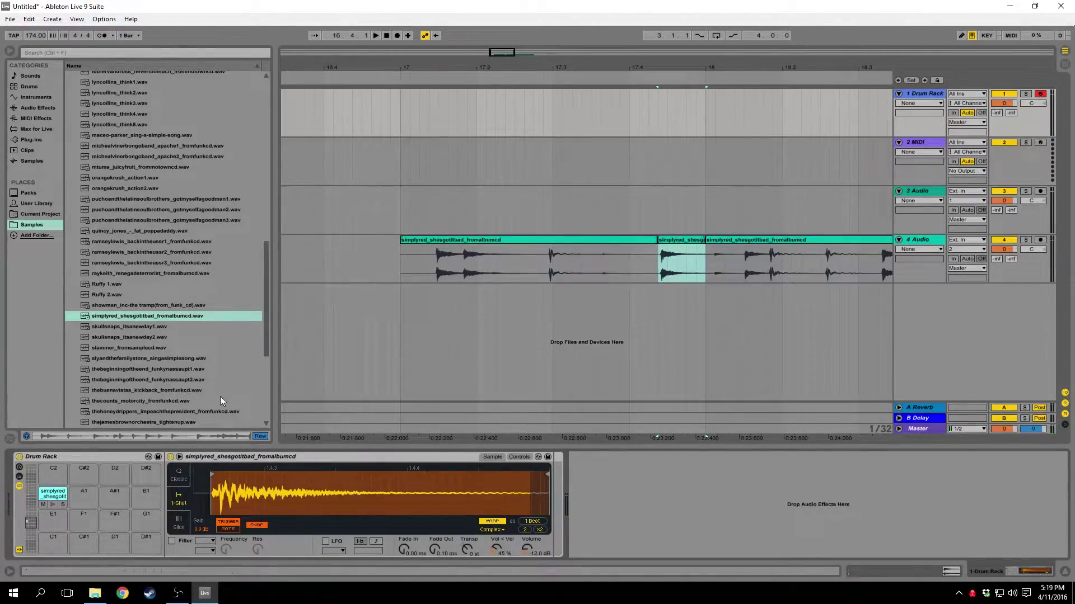
click(52, 505)
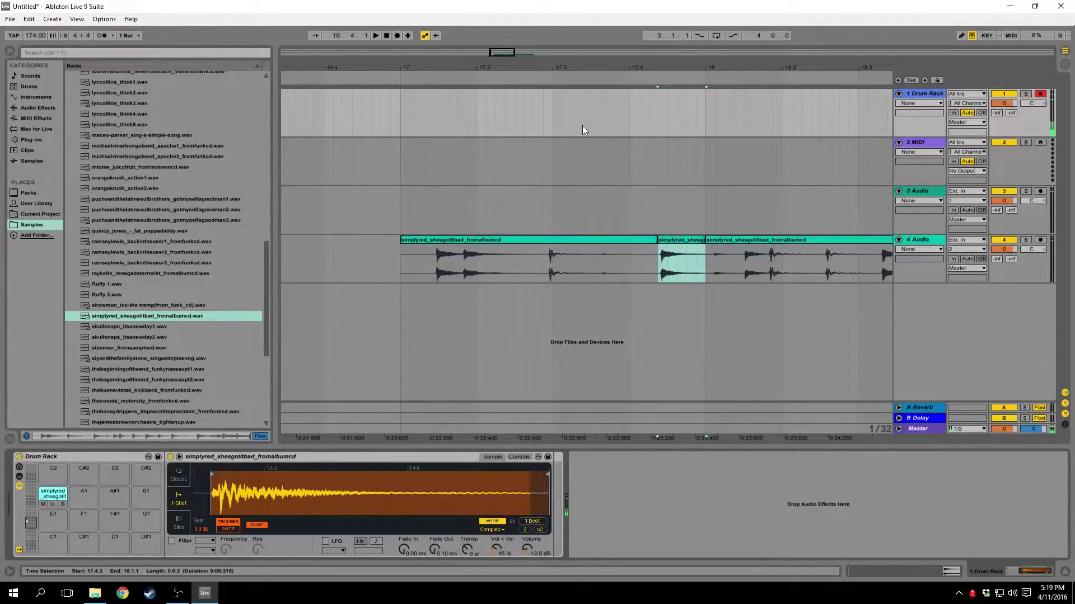
- Solo the 4 Audio track and audition the break's drum hits from bar 18 into bar 19
click(446, 262)
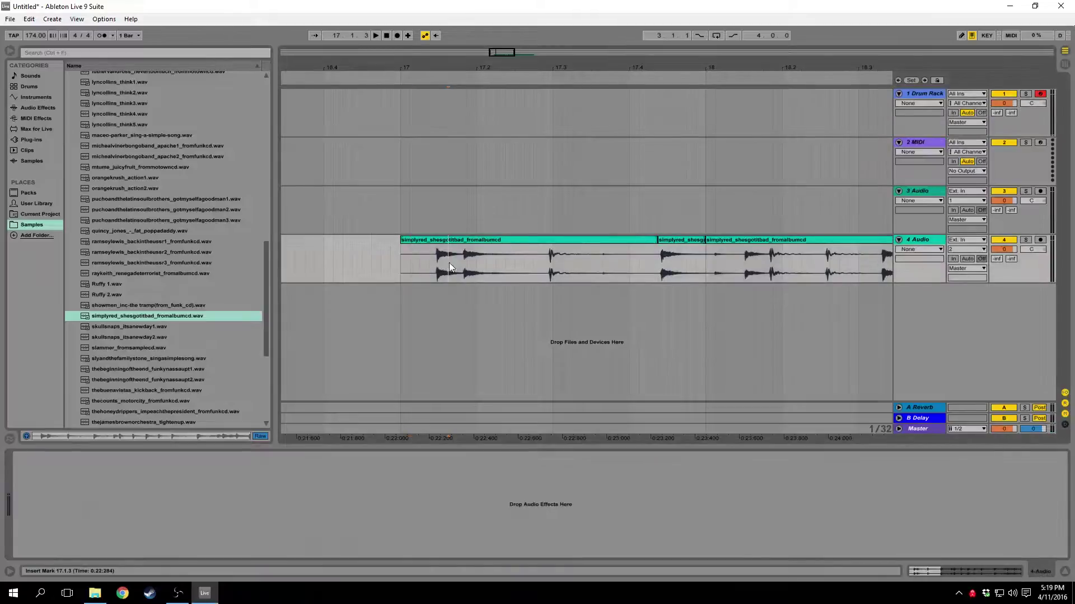
click(533, 263)
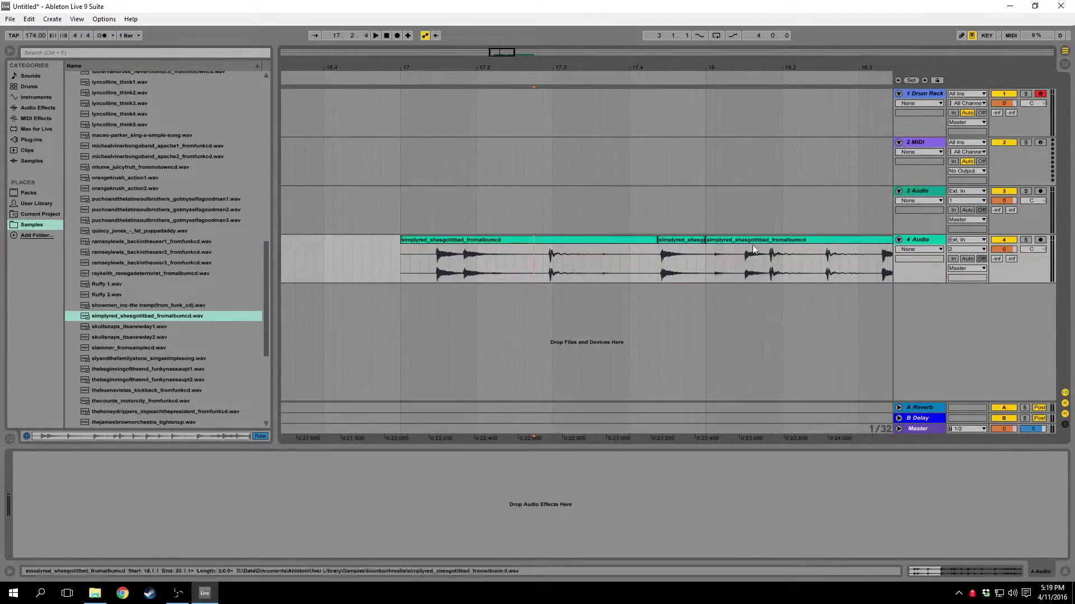
click(743, 263)
click(1026, 240)
key(space)
click(819, 270)
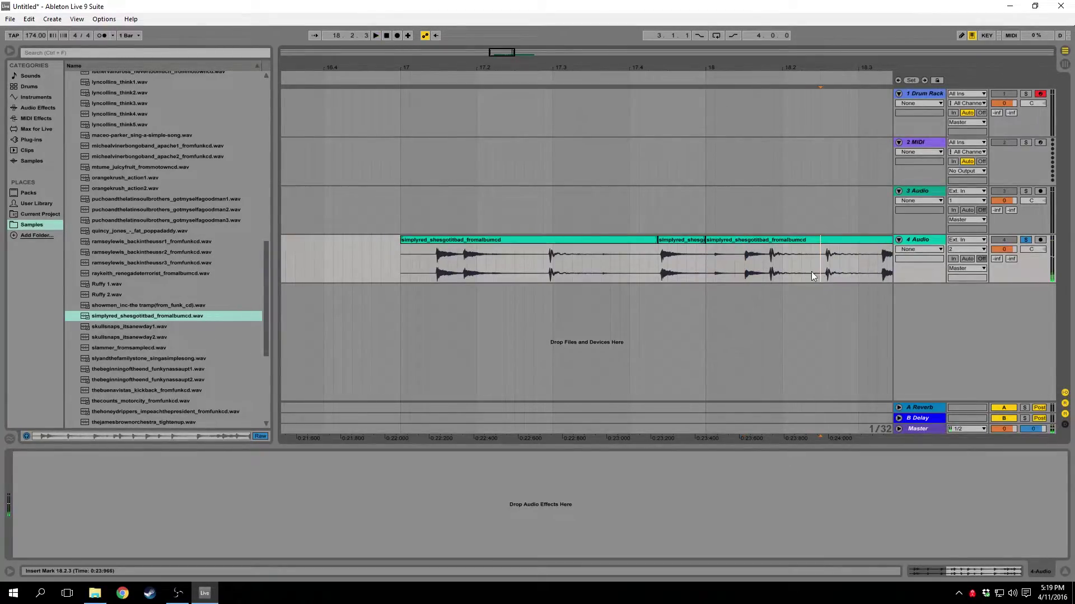
key(space)
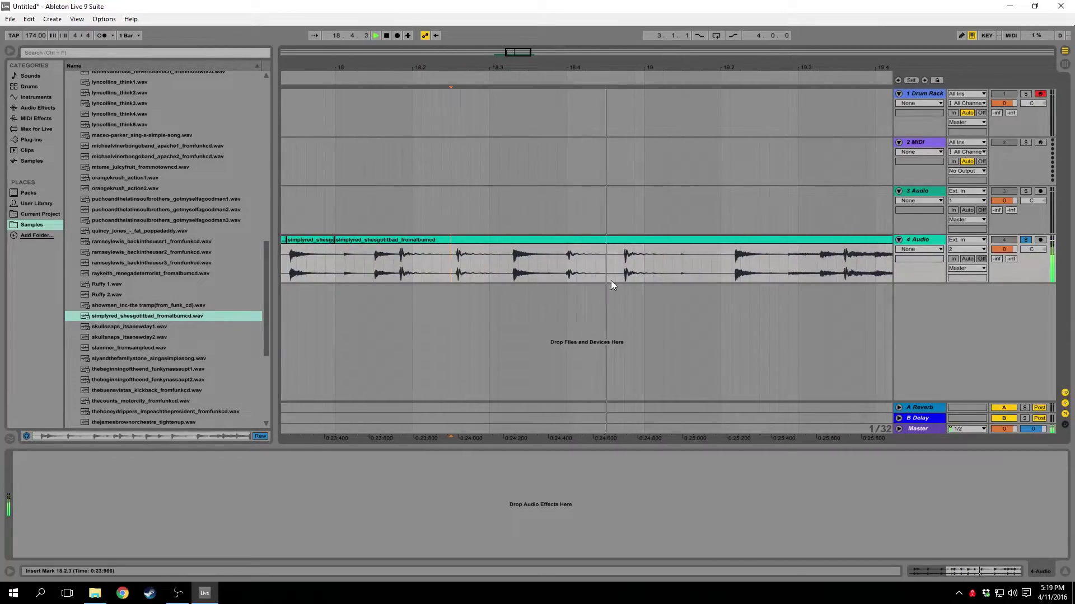
key(space)
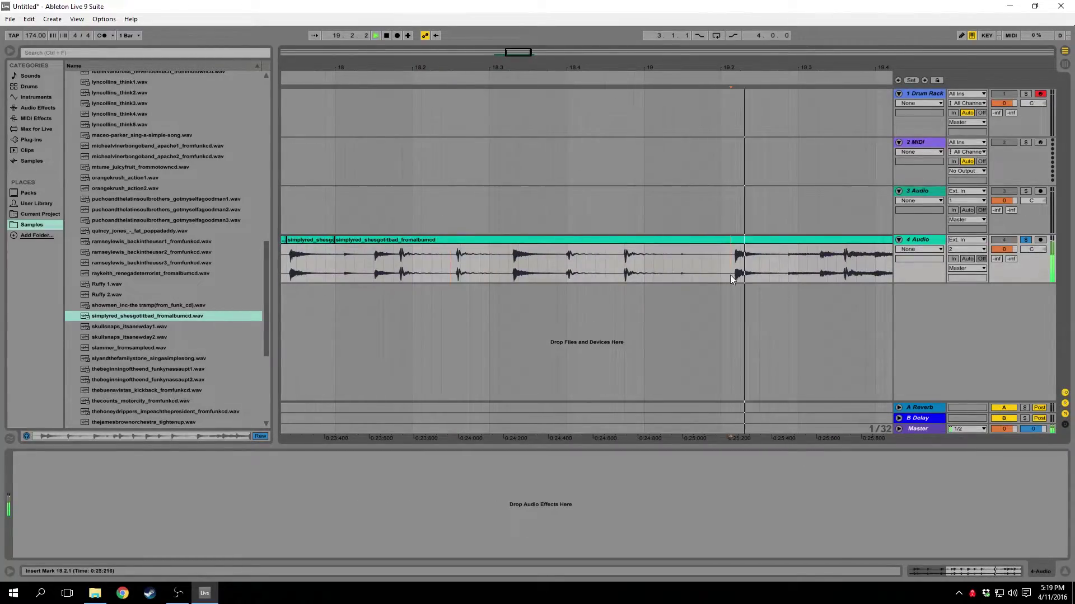
- Audition the drum hit between 18.3.4 and 18.4.3, and the hit in the second beat of bar 18
click(479, 266)
drag(523, 53, 578, 283)
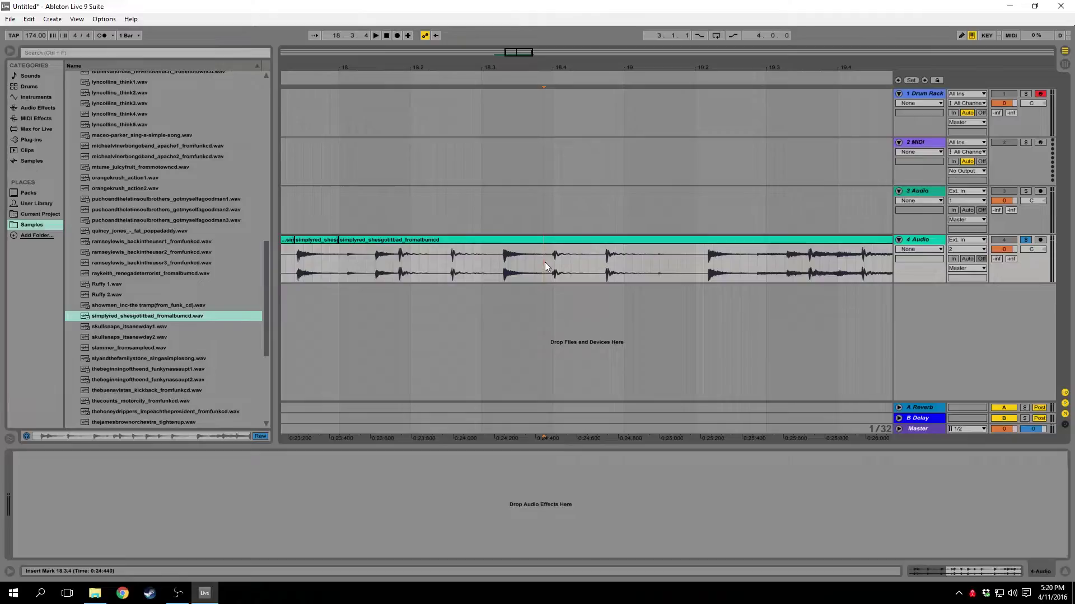
drag(544, 266, 598, 277)
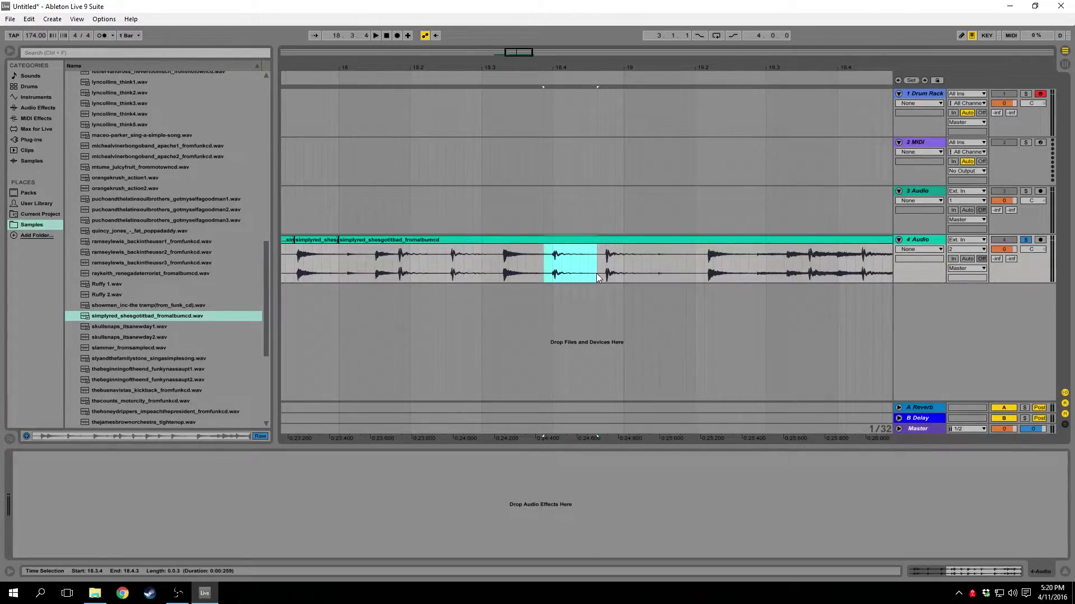
click(543, 267)
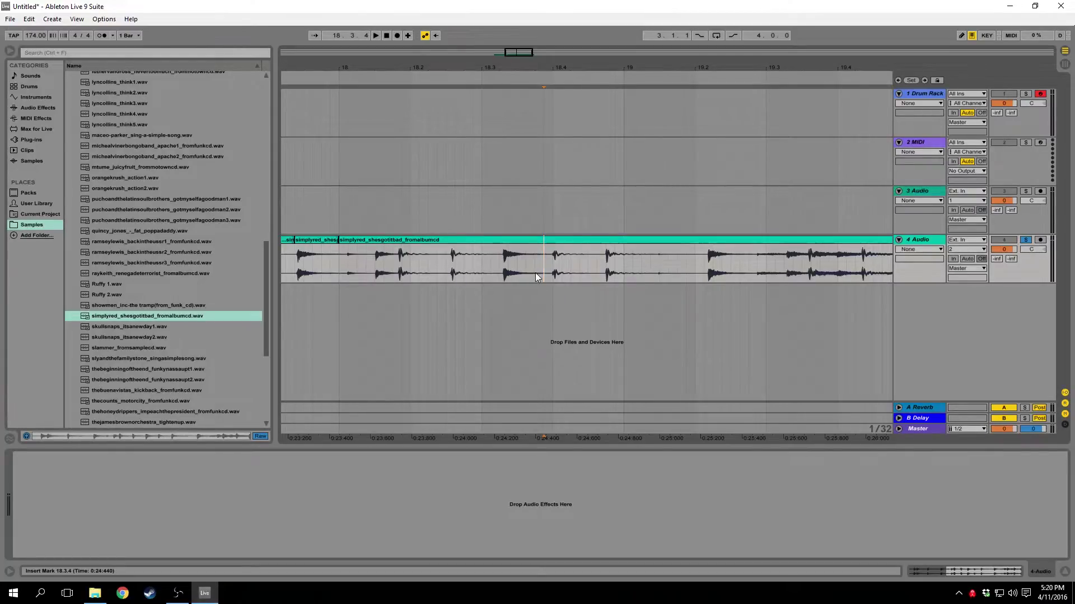
key(space)
key(space)
drag(544, 266, 595, 268)
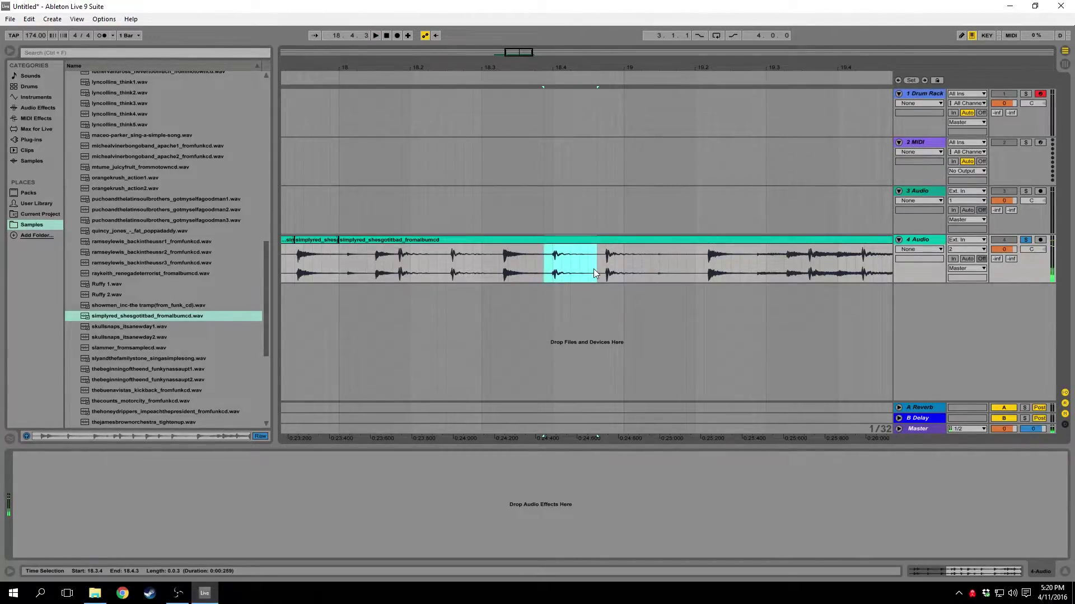
click(446, 267)
key(space)
key(space)
- Audition the soft hit after 18.1.1 and consolidate the section from 18.1.1 to 18.1.3 into its own clip
click(346, 270)
key(space)
key(space)
drag(342, 268, 376, 270)
click(337, 265)
key(Delete)
key(ctrl+v)
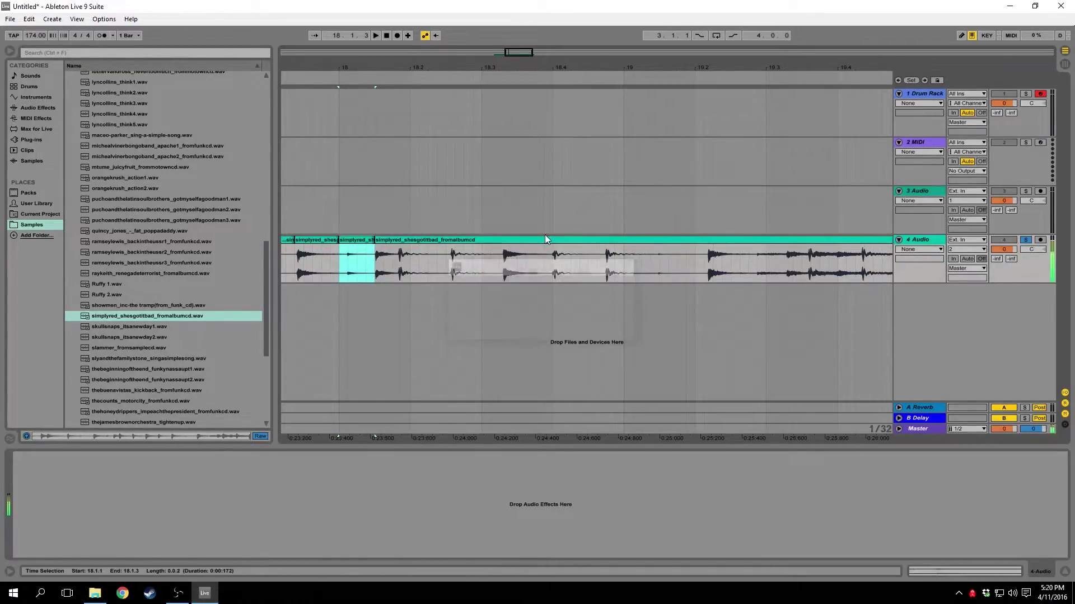
- Load the consolidated slice onto the Drum Rack's E1 pad, and unsolo the 4 Audio track to audition the pad
click(920, 96)
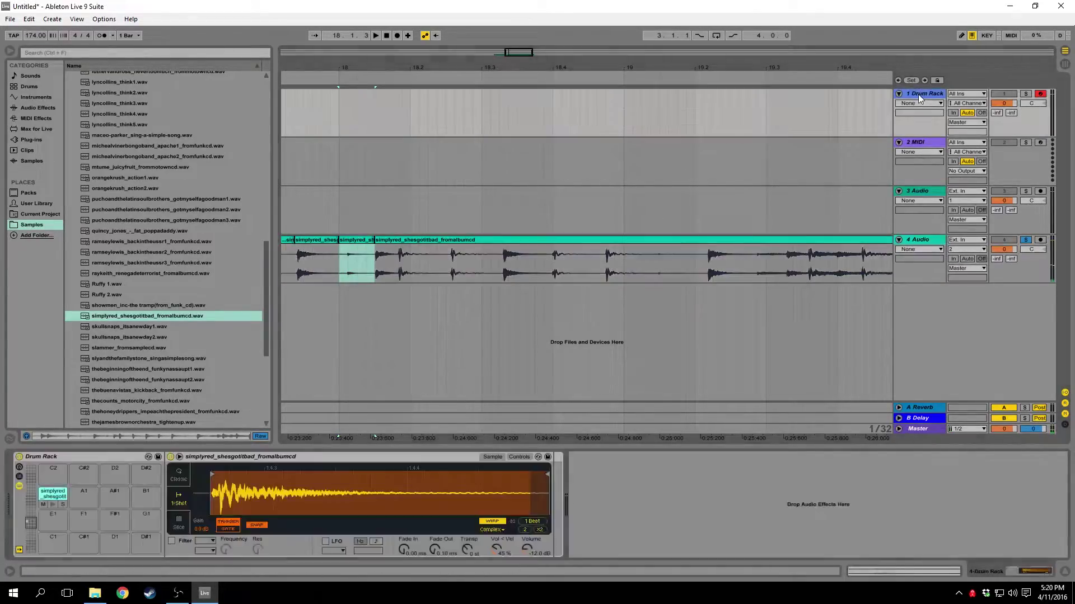
drag(360, 240, 56, 521)
click(49, 526)
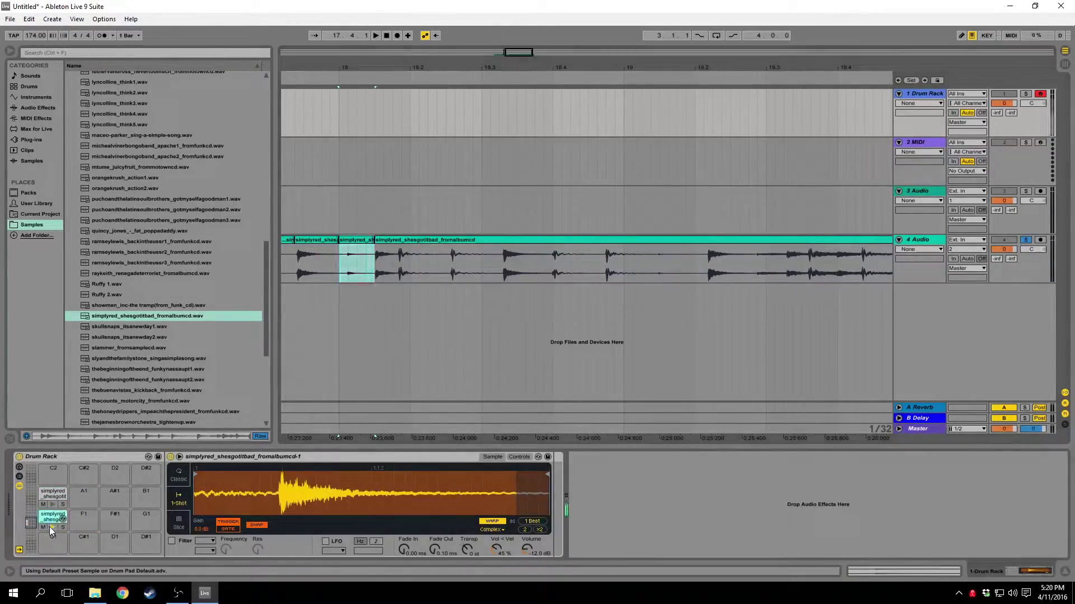
click(1026, 240)
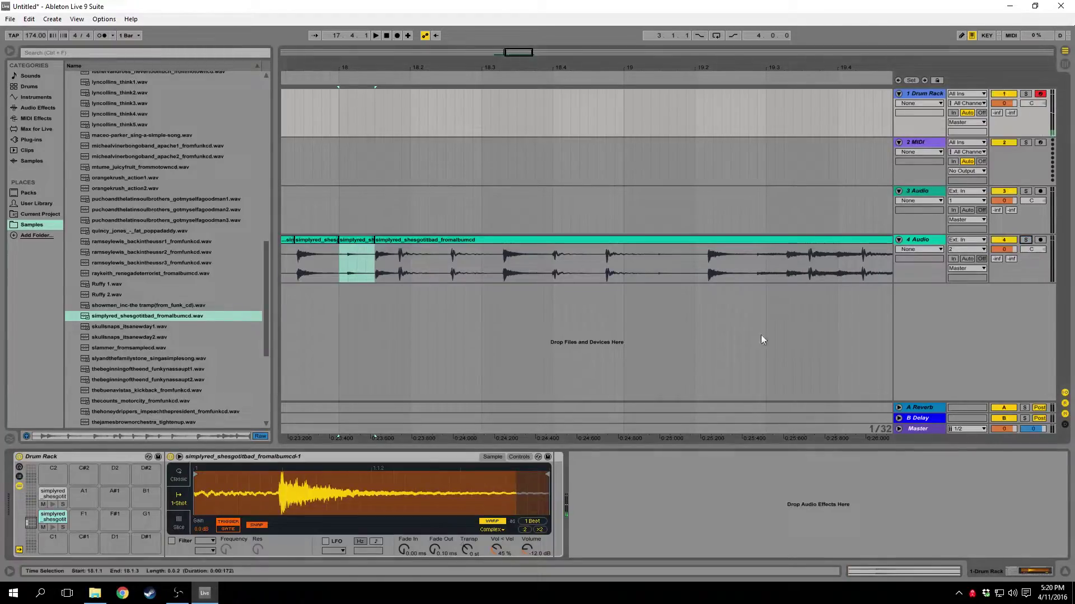
click(54, 528)
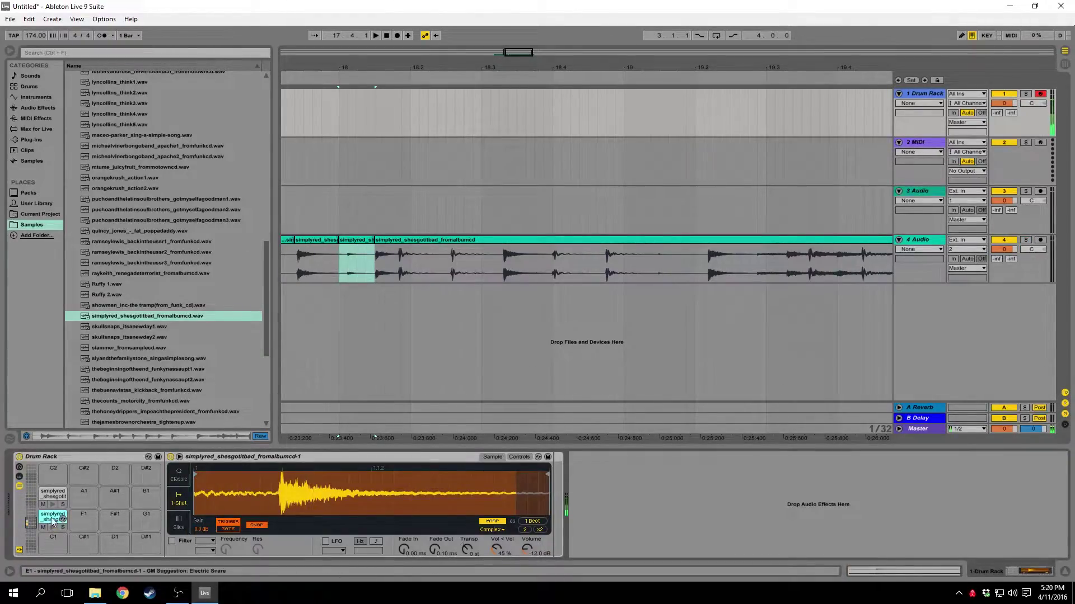
- Move the E1 sample's start to the hit's onset and audition the trimmed pad
drag(198, 483, 281, 478)
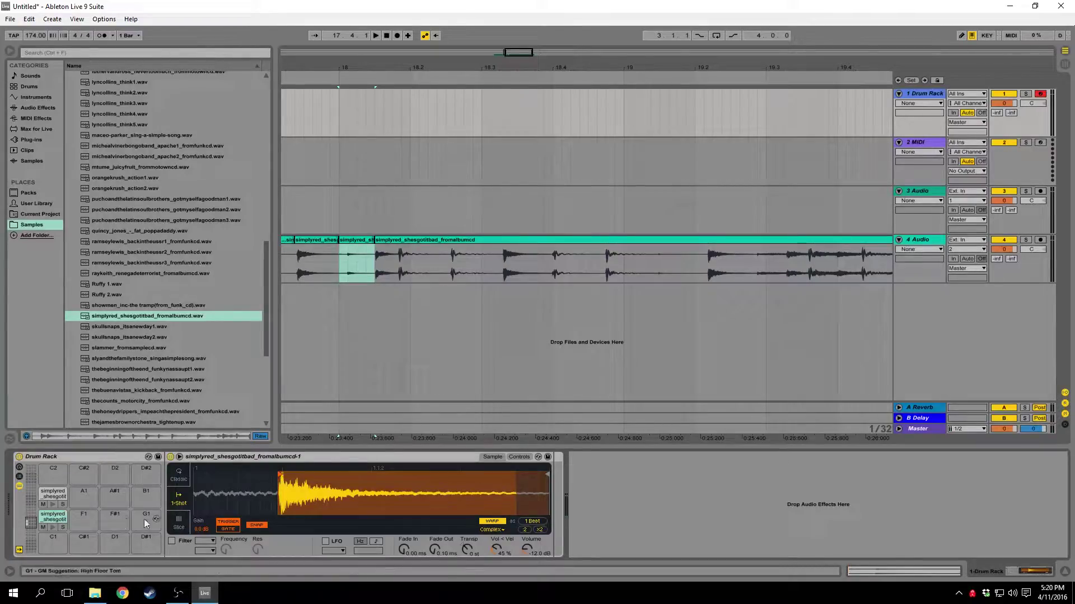
click(54, 528)
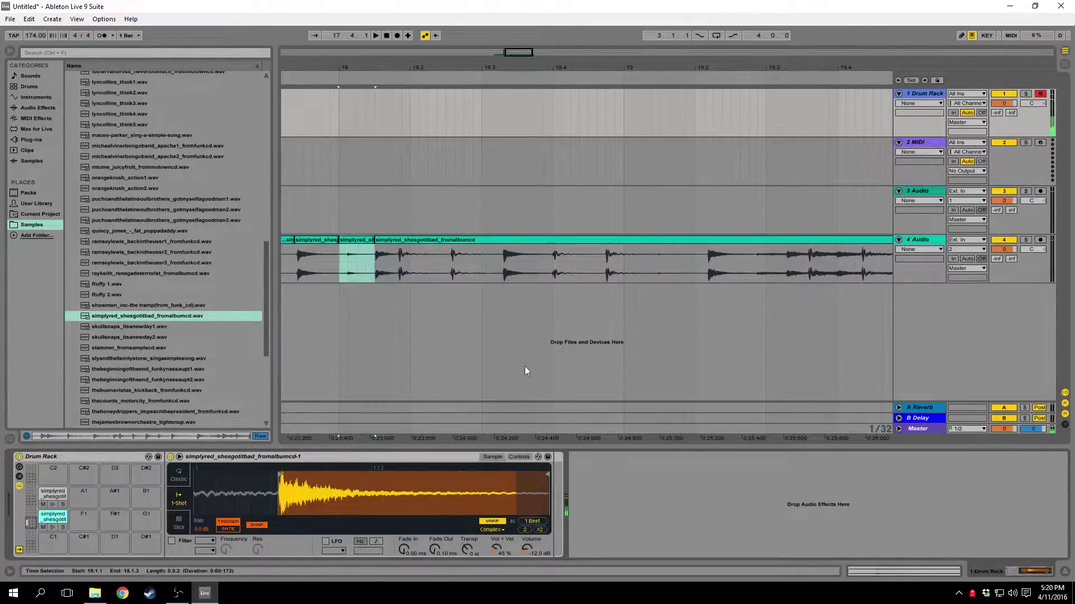
click(346, 246)
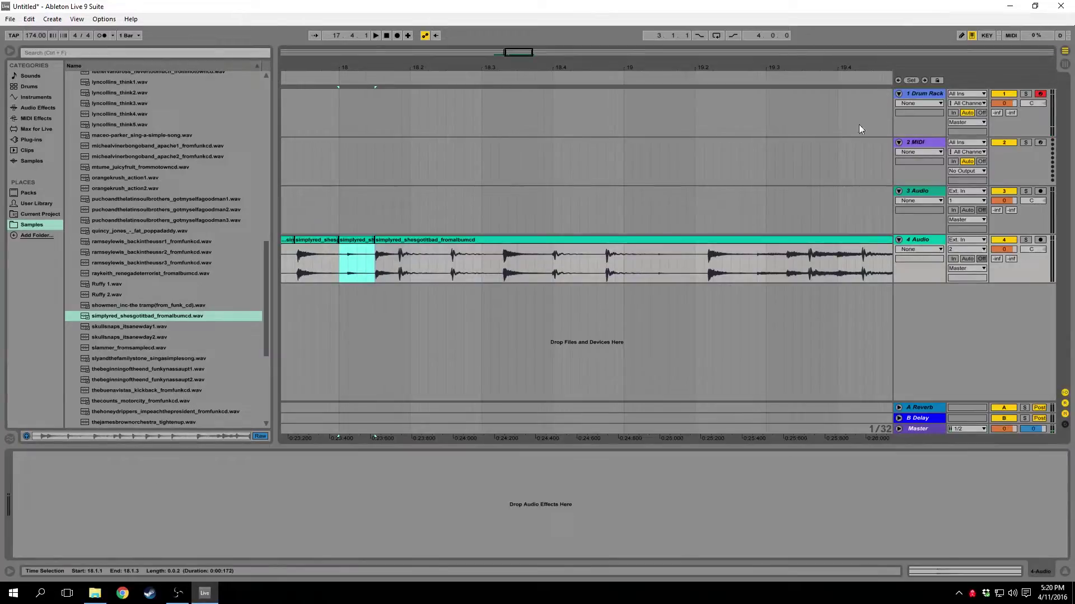
click(925, 93)
click(56, 528)
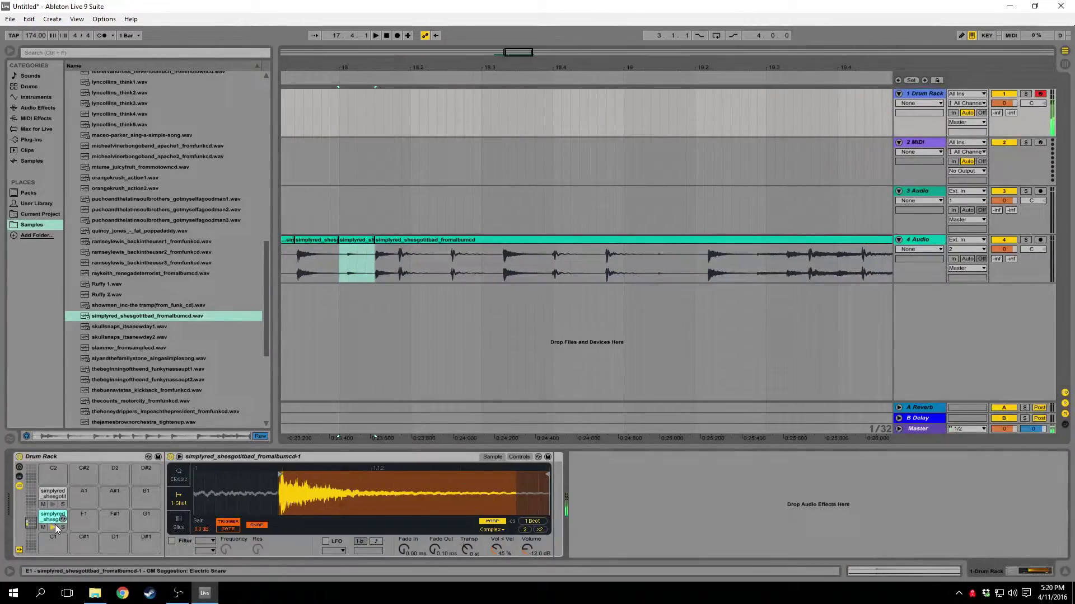
- Audition the first drum hits at the beginning of the break in bar 17
drag(520, 57, 511, 56)
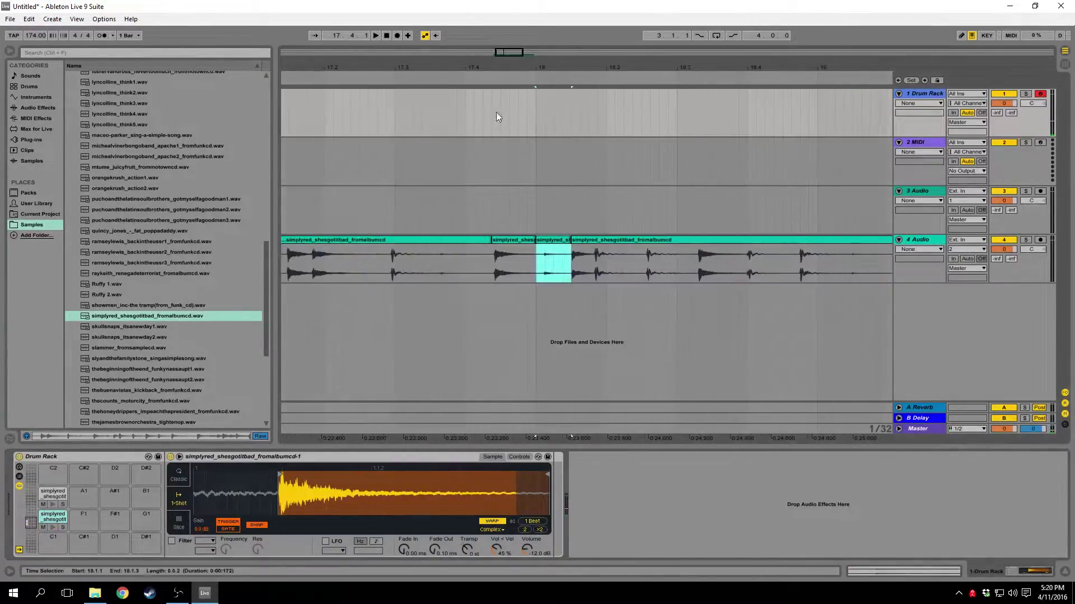
click(386, 267)
click(292, 267)
key(space)
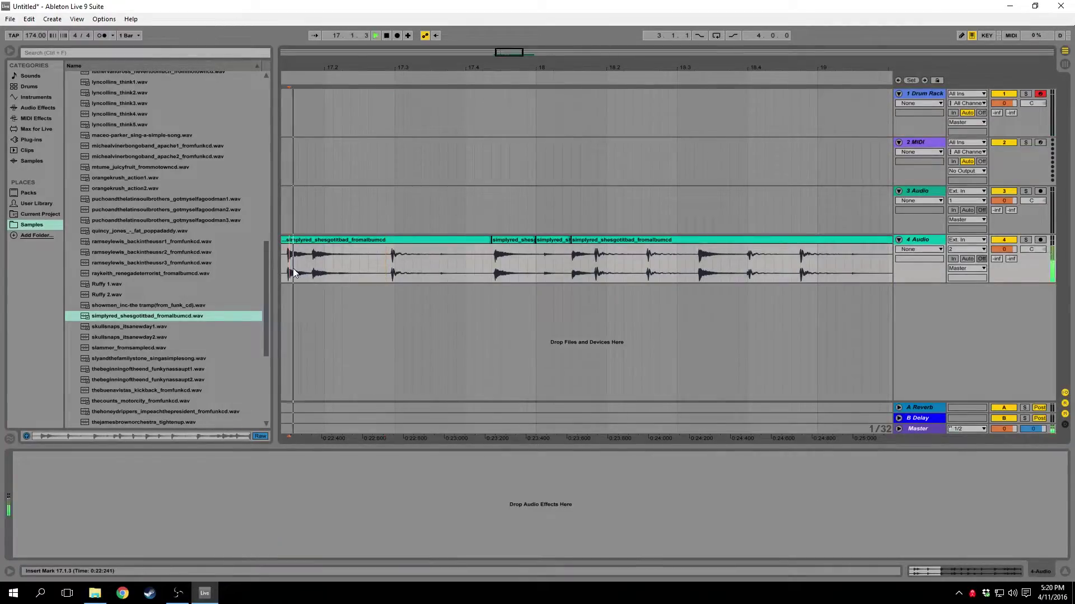
drag(514, 49, 506, 52)
click(408, 269)
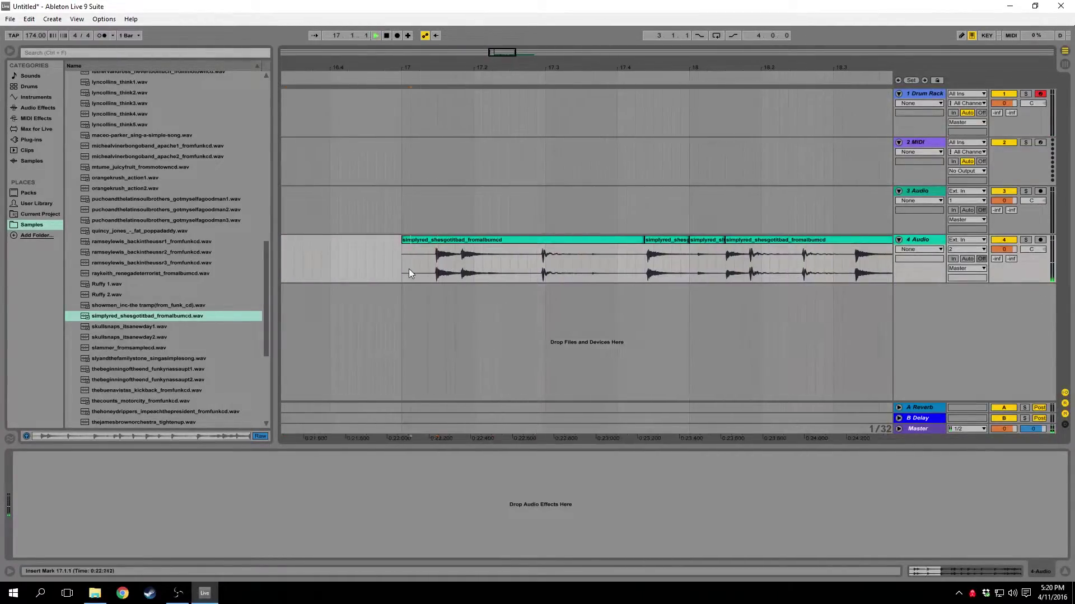
click(423, 271)
key(space)
- Split the drum hit from 17.1.2 to 17.1.4 out of the break and consolidate it into its own clip
drag(423, 271, 459, 271)
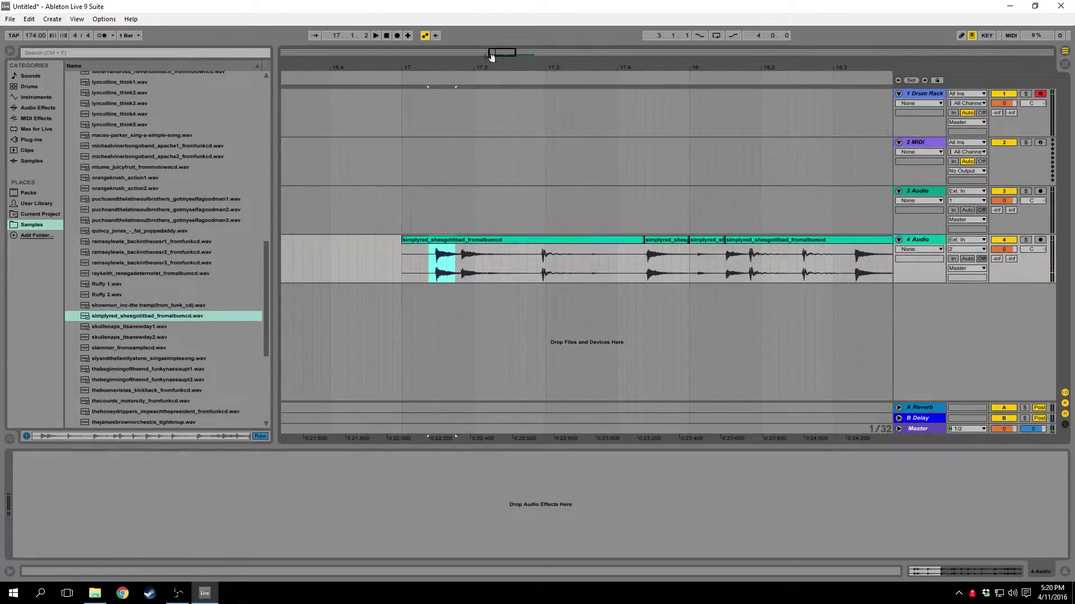
drag(512, 52, 450, 265)
key(Delete)
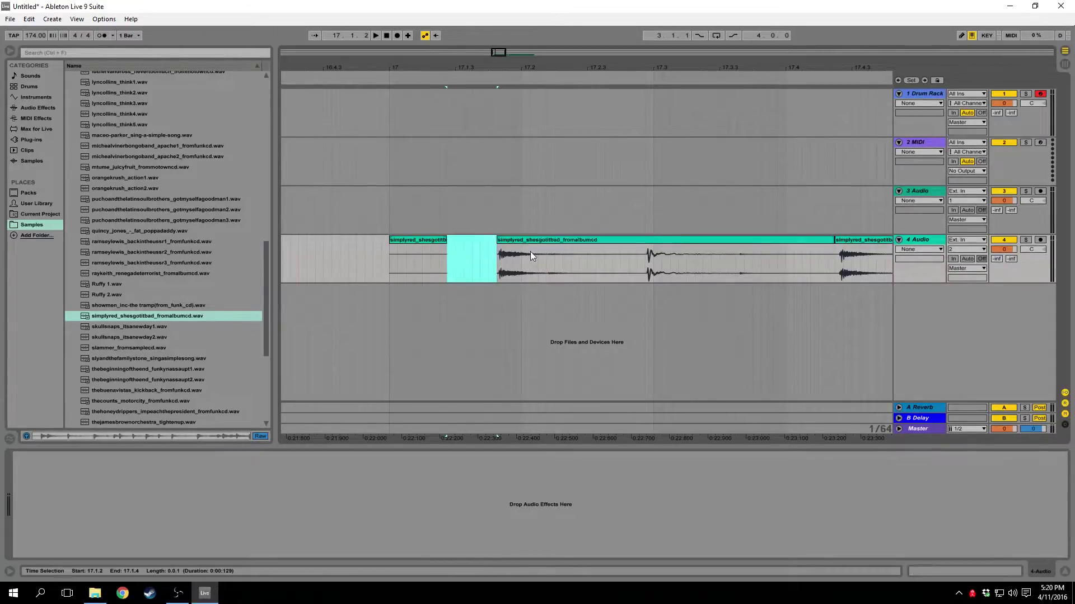
key(ctrl+z)
key(ctrl+j)
- Load the consolidated slice from the start of bar 17 onto the Drum Rack's A1 pad
click(925, 91)
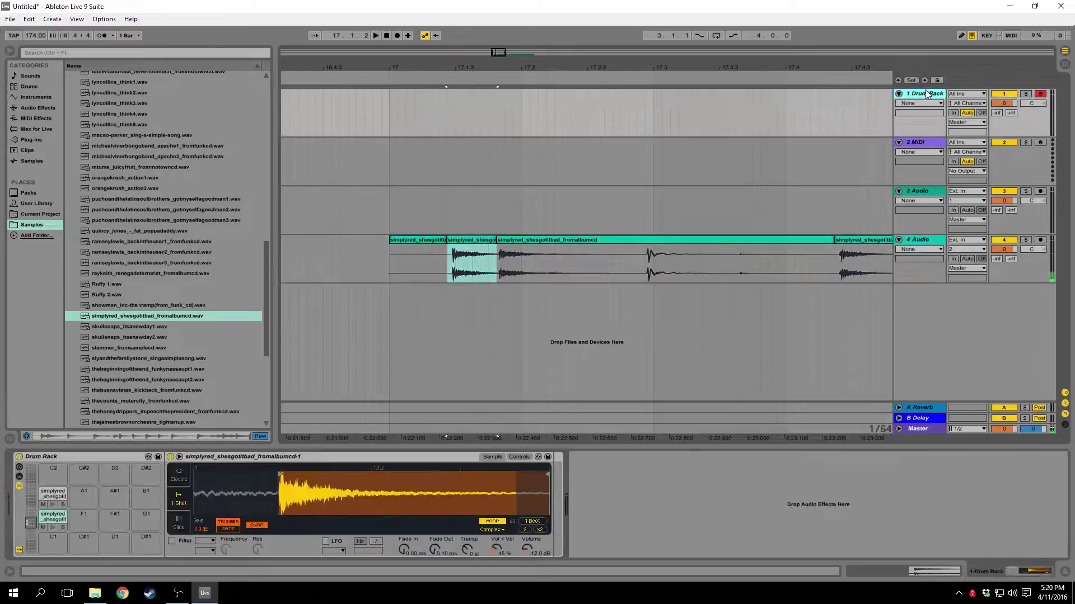
drag(448, 278, 496, 275)
drag(233, 378, 75, 499)
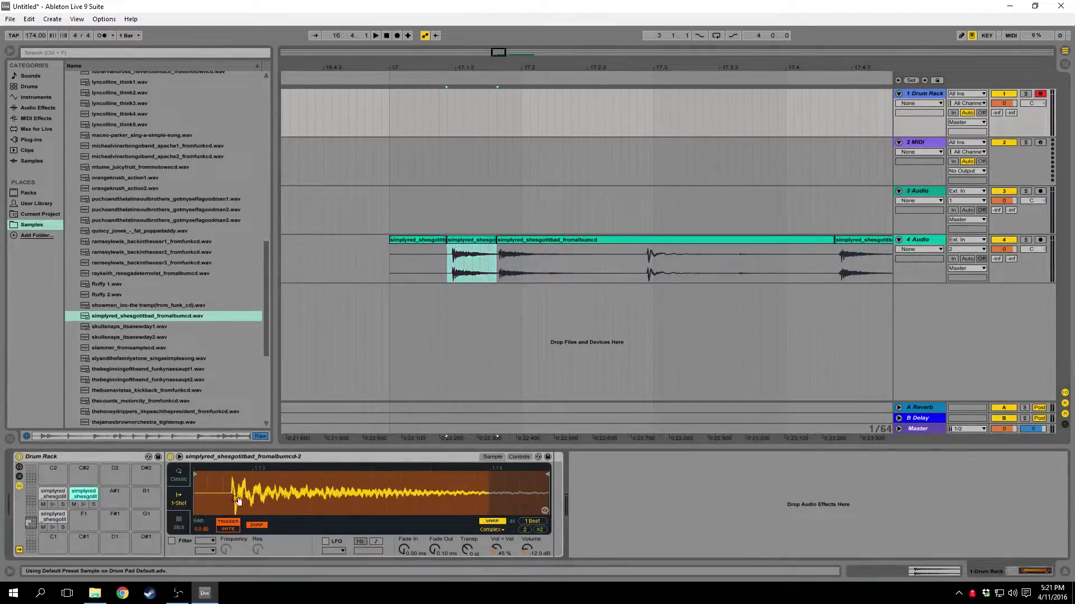
- Move the A1 sample's start to the hit's onset, and audition the A1 and G#1 pads
drag(197, 476, 227, 475)
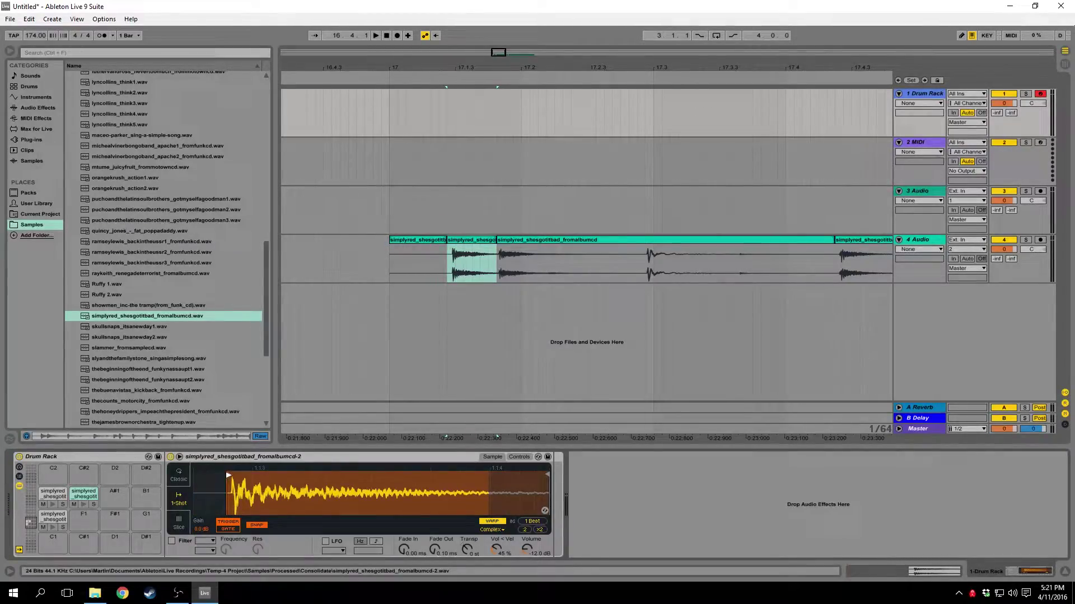
click(83, 504)
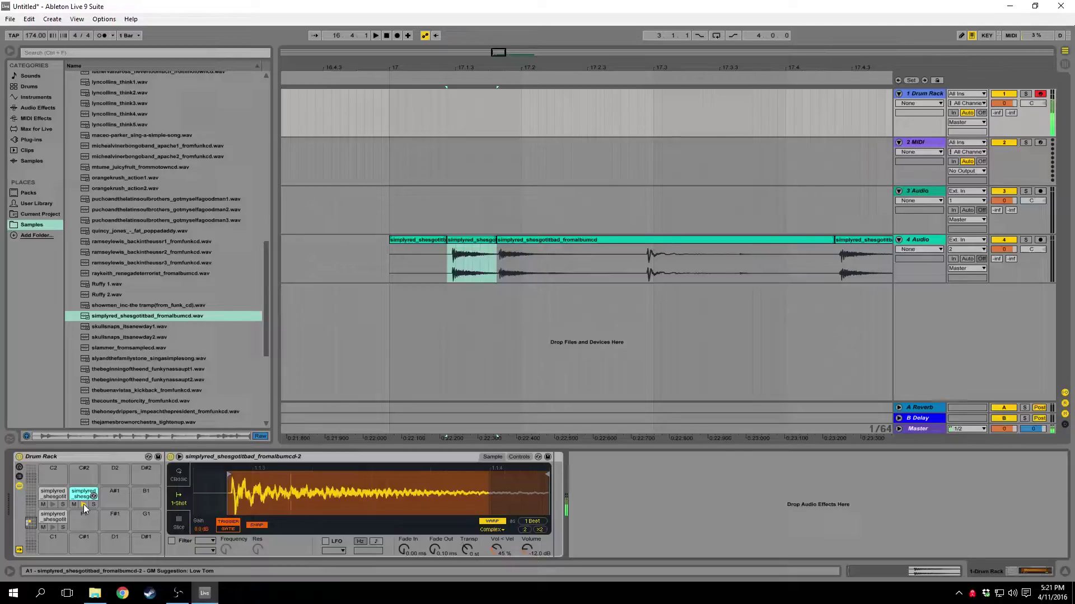
click(52, 501)
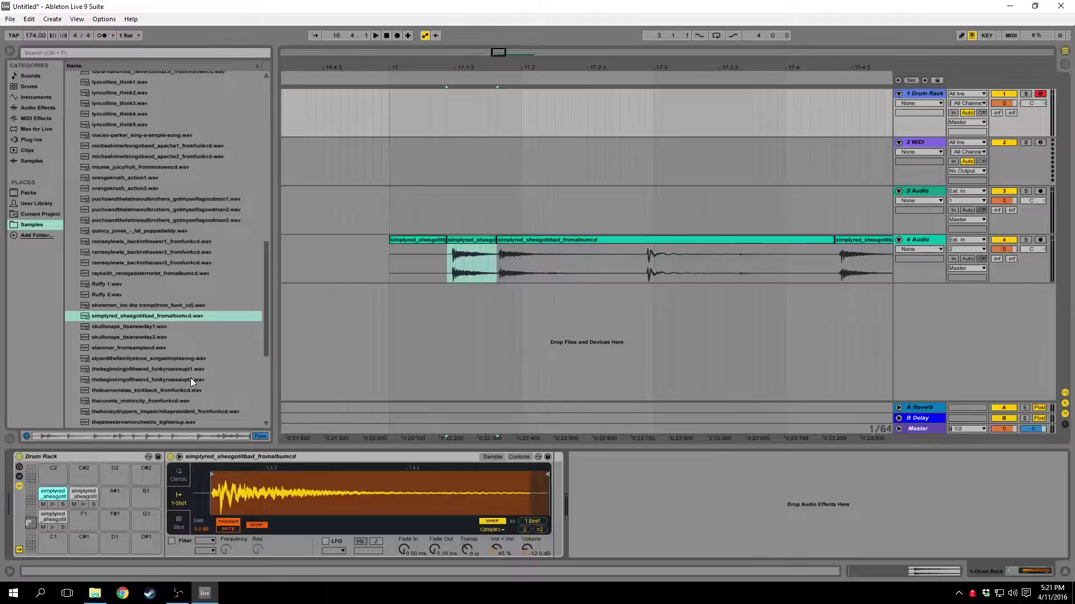
- Preview lyncollins_think4.wav, place it on the 3 Audio track at 17.1.1 and turn off warping for the clip
scroll(192, 347, up, 3)
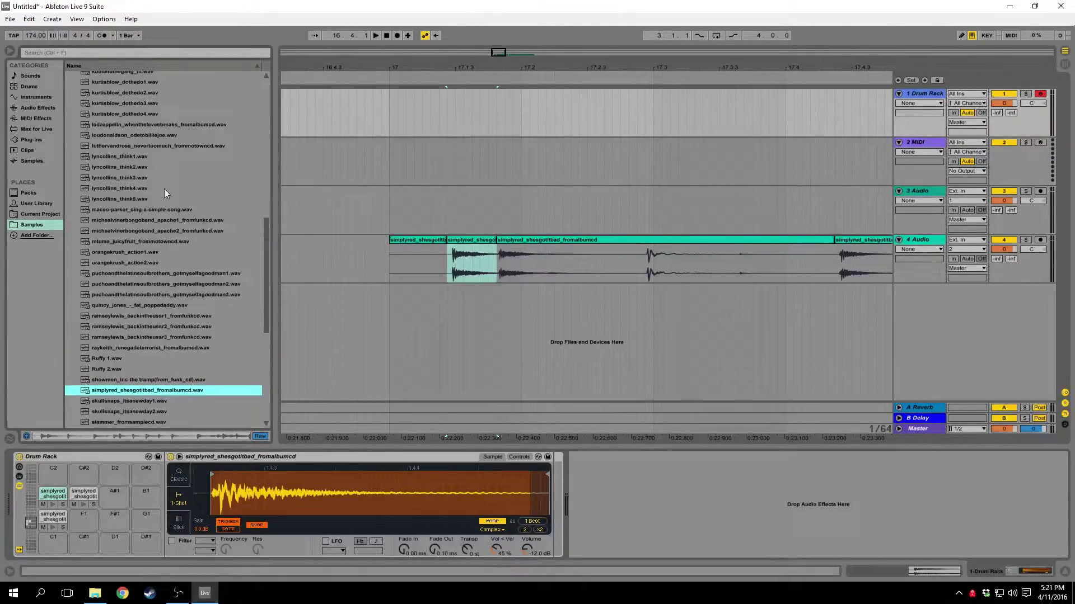
click(164, 189)
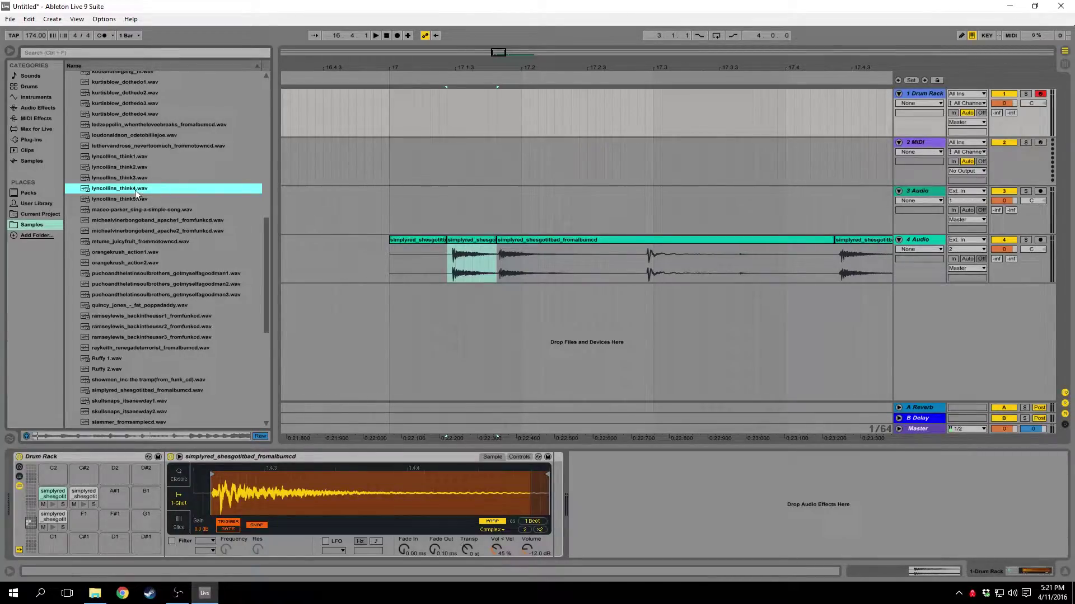
drag(121, 191, 387, 229)
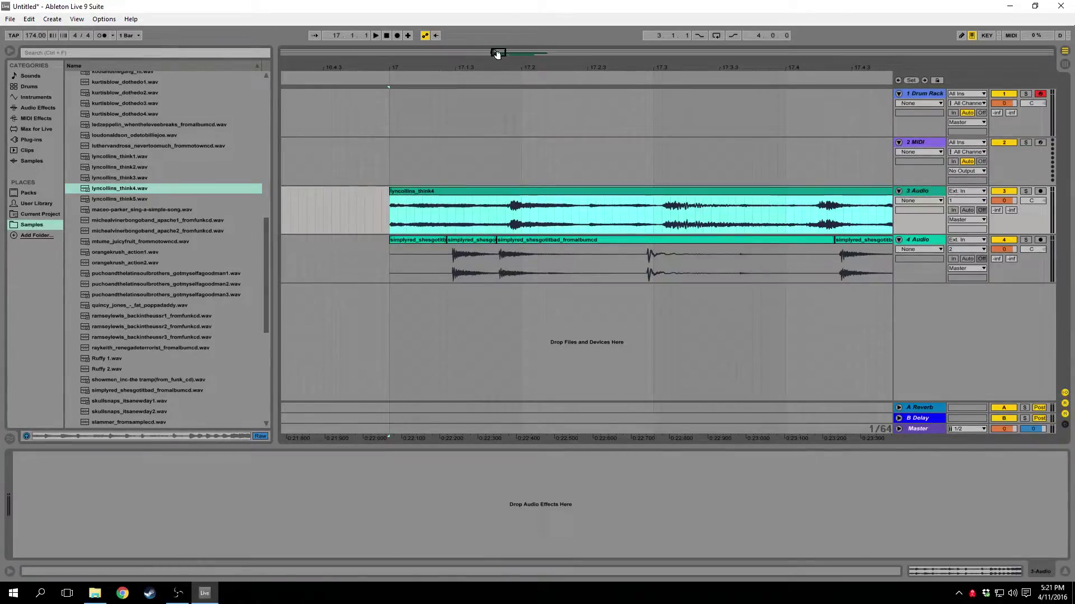
drag(496, 55, 496, 63)
click(391, 213)
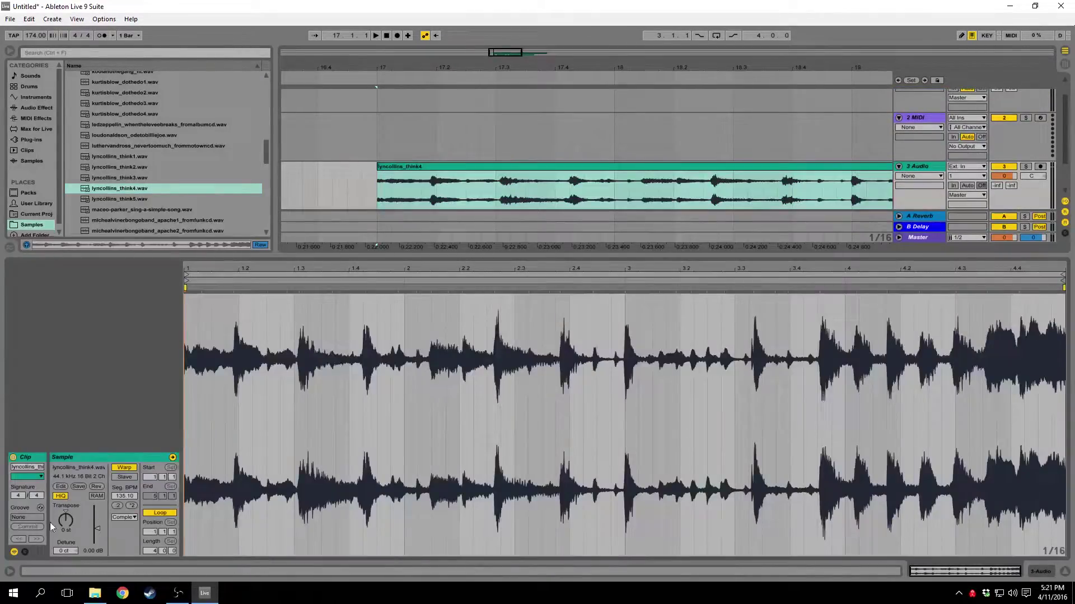
click(125, 469)
- Solo the 3 Audio track and audition the lyncollins_think4 break from several points to find usable drum hits
mouse_move(510, 57)
mouse_down()
mouse_move(526, 57)
mouse_move(510, 58)
mouse_up()
click(560, 200)
key(space)
key(space)
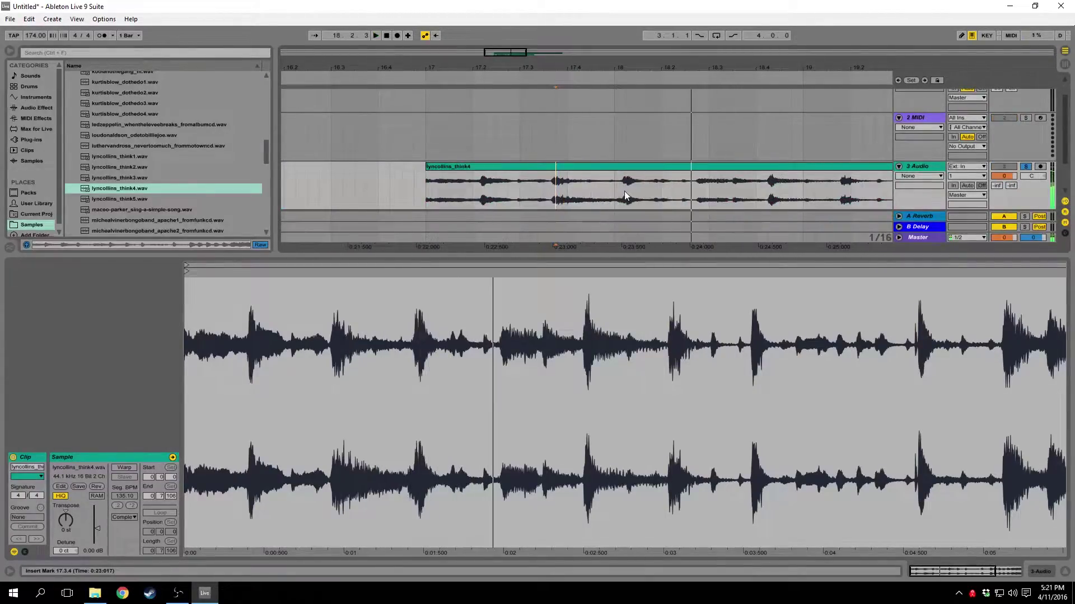
key(space)
click(543, 197)
key(space)
key(space)
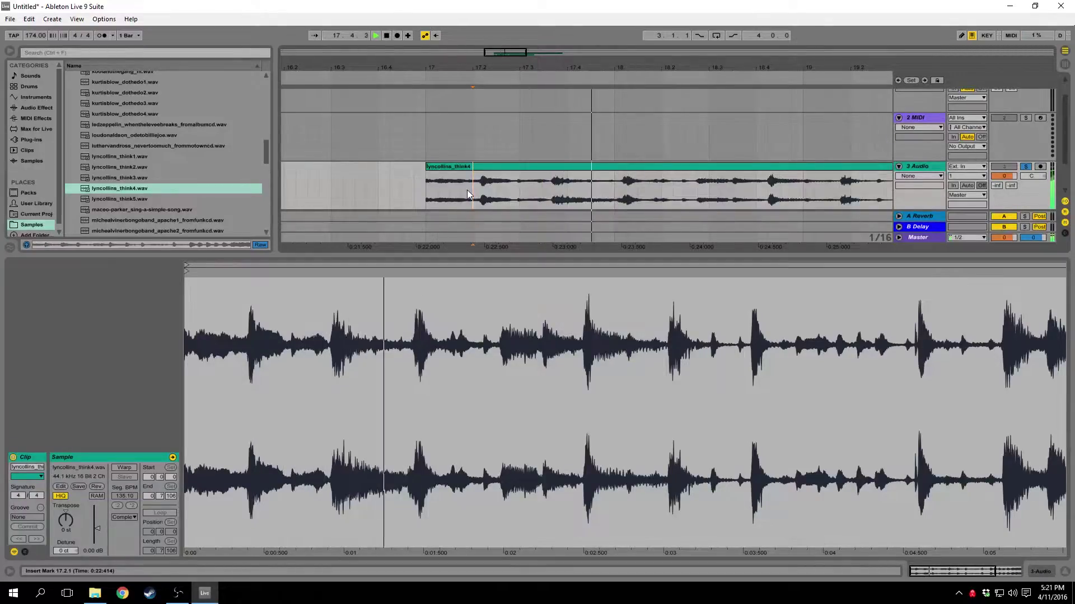
key(space)
- Split the hit between 19.1.4 and 19.2.3 out of the lyncollins_think4 clip, audition it and reselect the slice
click(521, 53)
click(583, 198)
drag(590, 193, 629, 197)
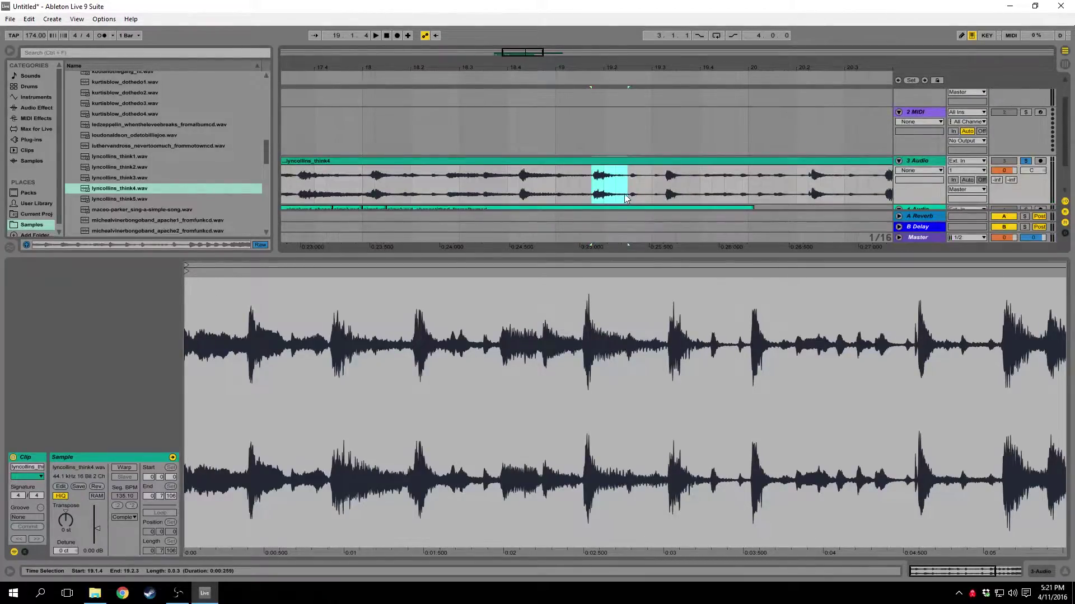
key(ctrl+e)
click(589, 194)
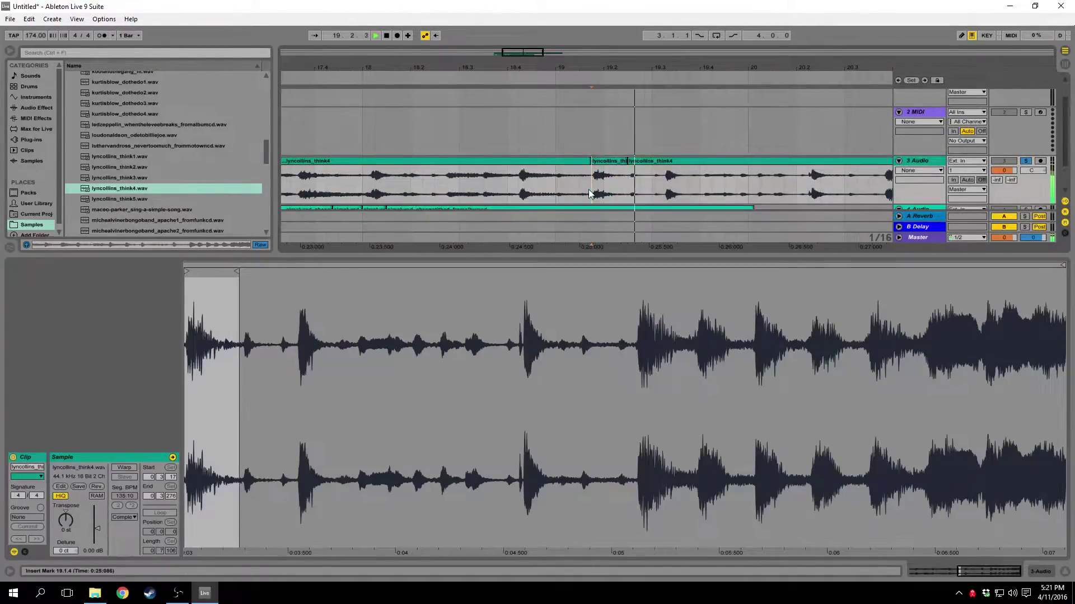
drag(589, 194, 628, 193)
- Consolidate the 19.1.4 slice, take 3 Audio out of solo and load the slice onto the Drum Rack's C2 pad
scroll(840, 163, up, 2)
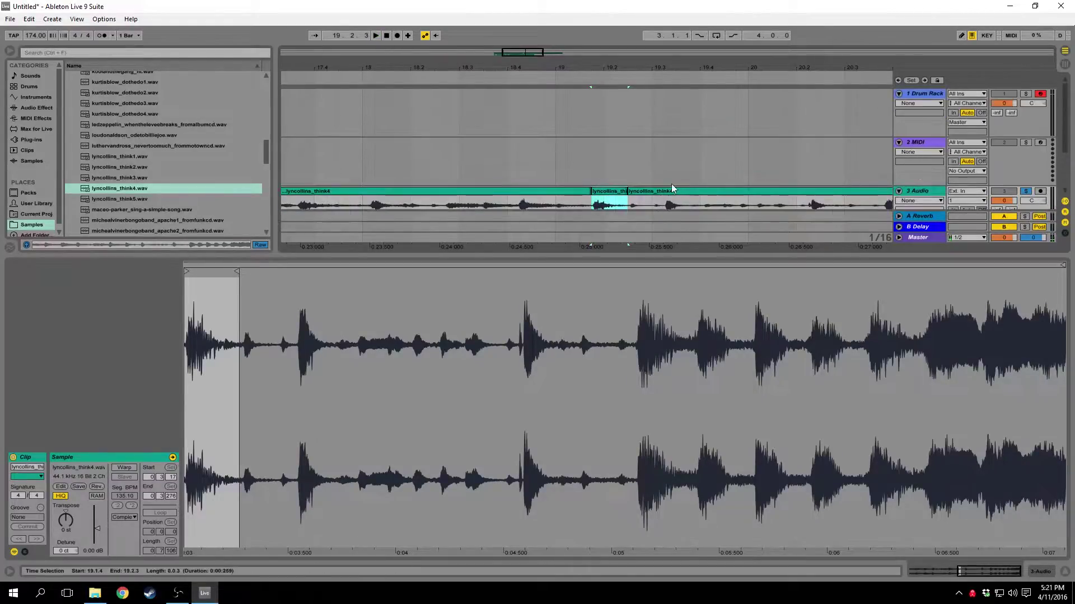
scroll(615, 171, down, 3)
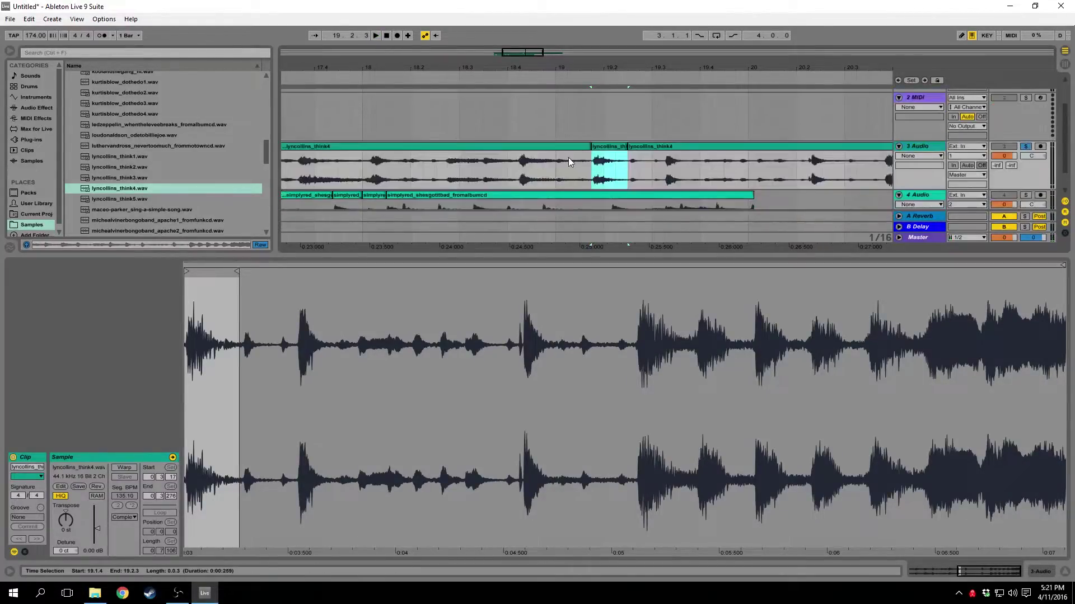
click(611, 147)
click(1068, 571)
double_click(922, 93)
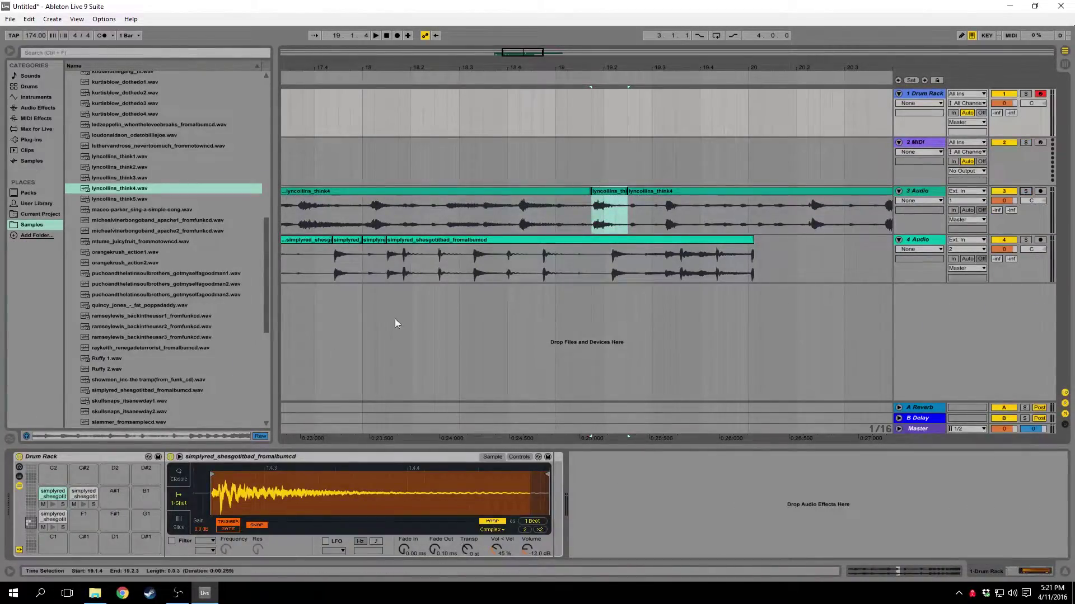
click(604, 234)
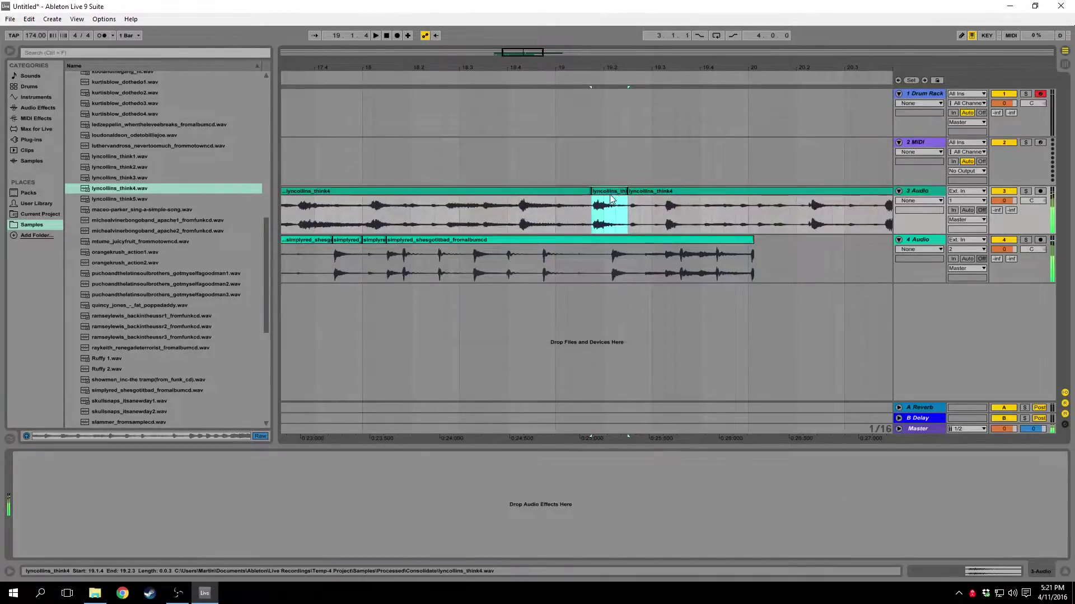
click(923, 95)
click(588, 226)
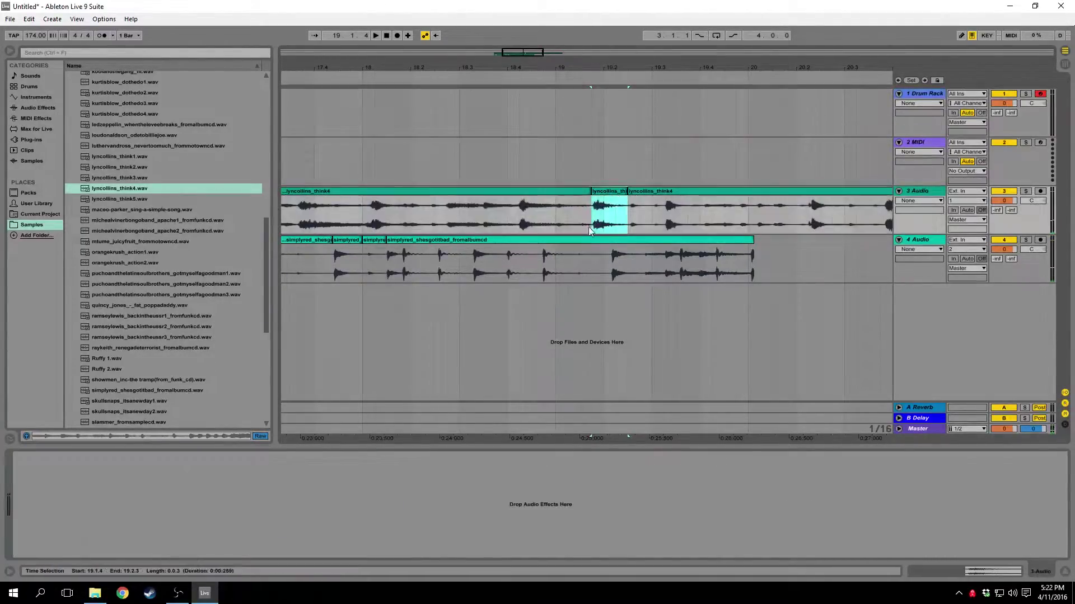
click(918, 100)
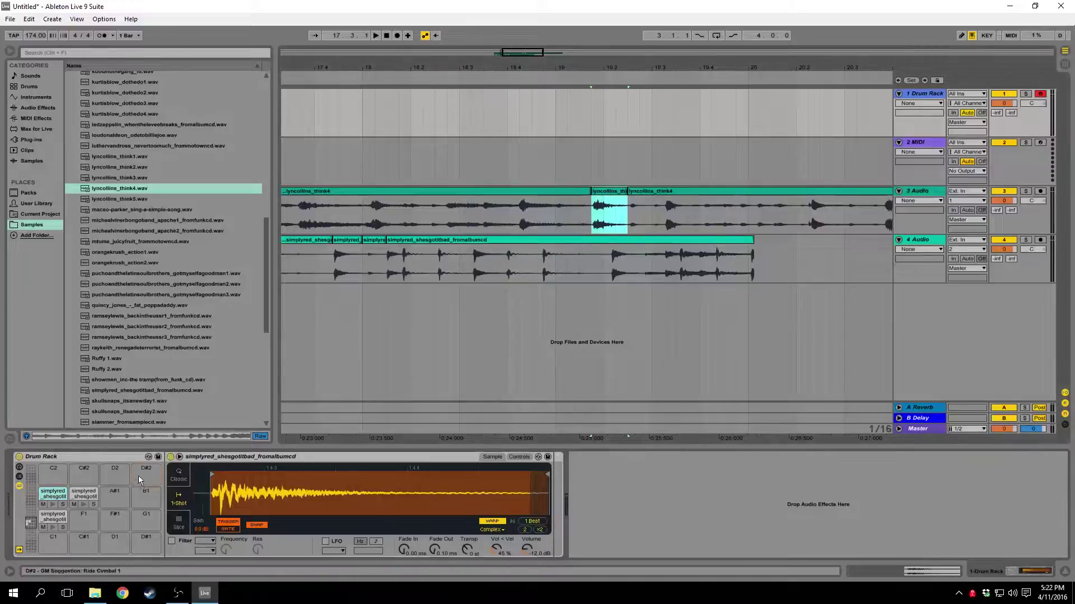
click(53, 481)
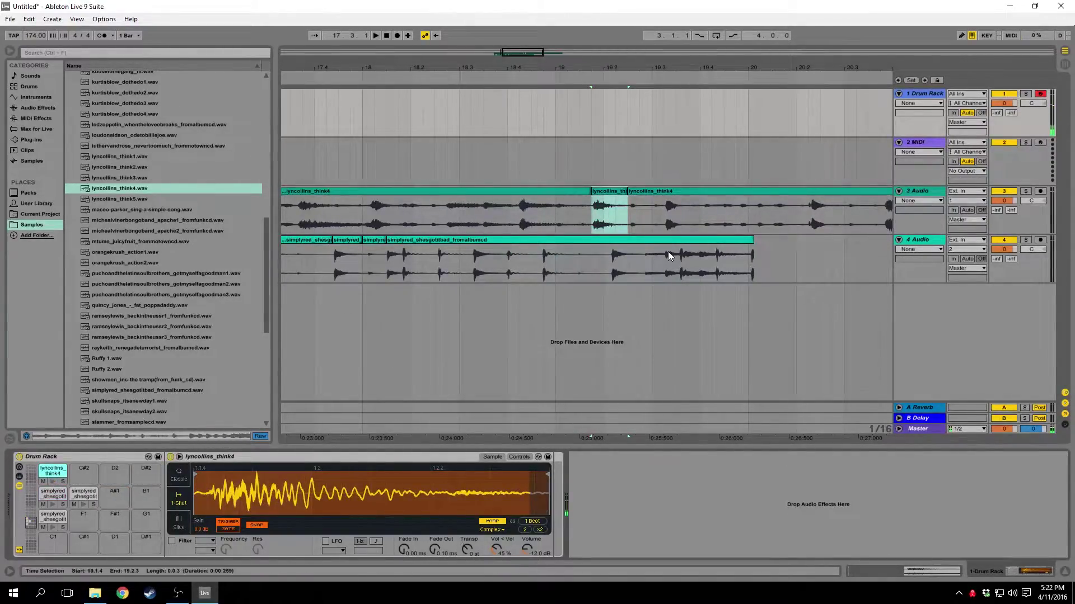
- Solo the 3 Audio track and audition the break from 19.3.2 and 19.4.1
click(664, 222)
click(1025, 191)
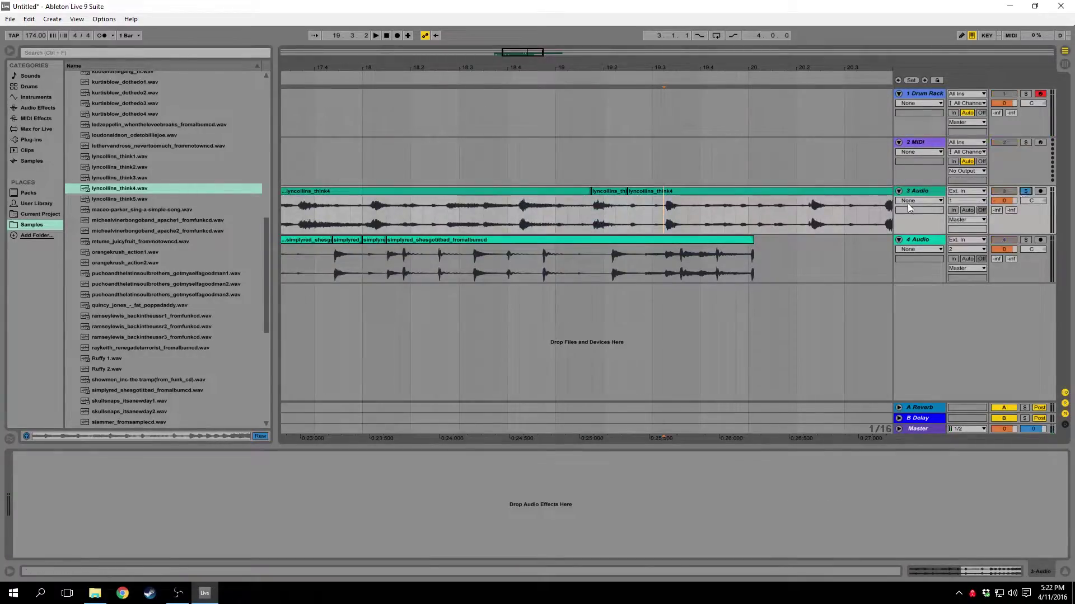
click(699, 228)
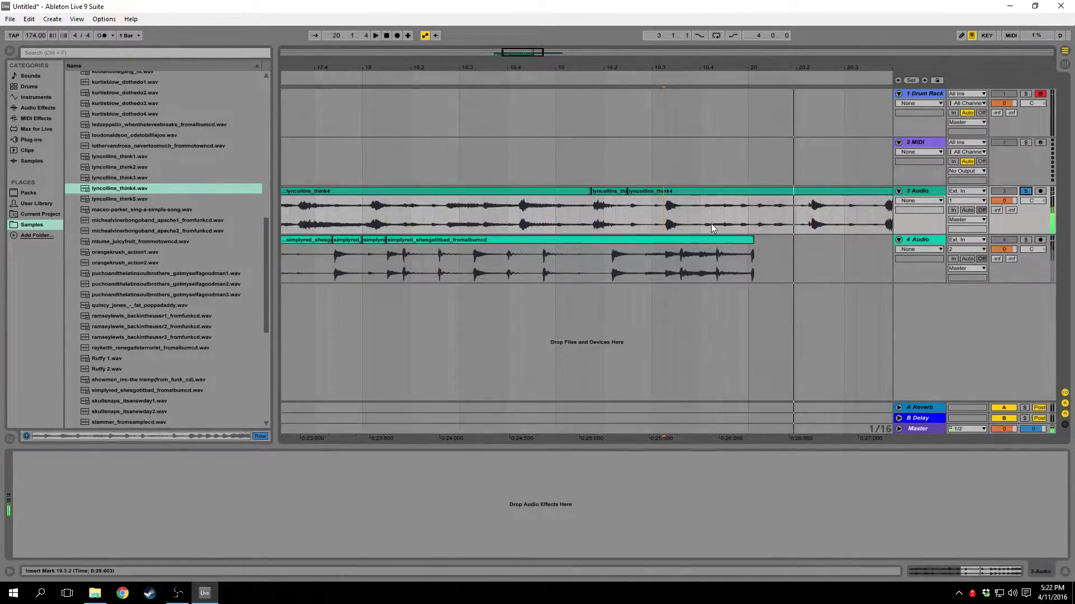
key(space)
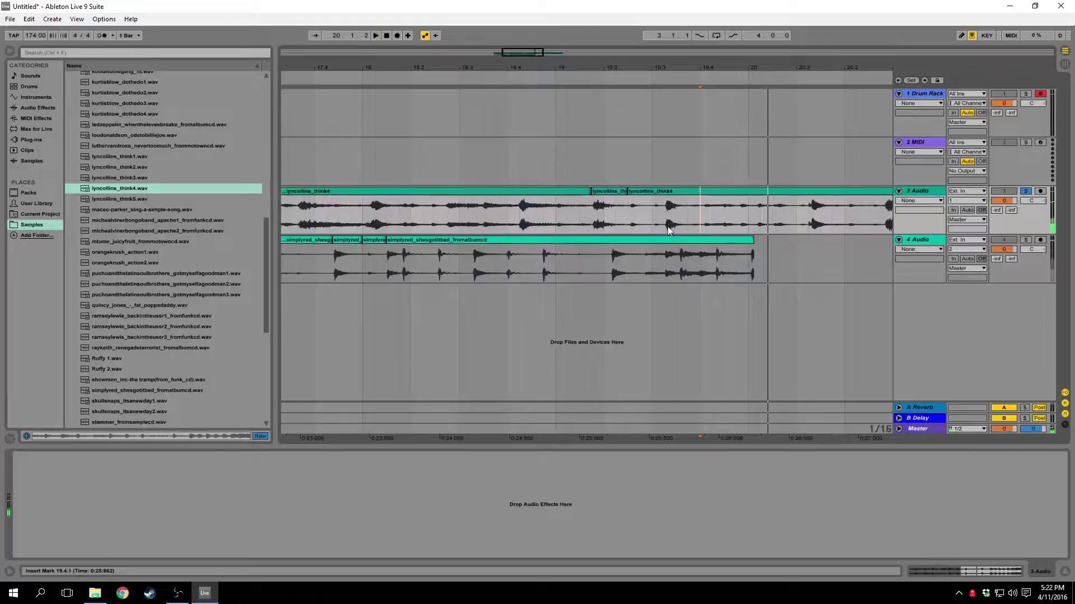
- Split out and consolidate the hit between 19.2.3 and 19.3.1, then load it onto the Drum Rack's F1 pad and audition it
drag(629, 220, 647, 219)
key(ctrl+e)
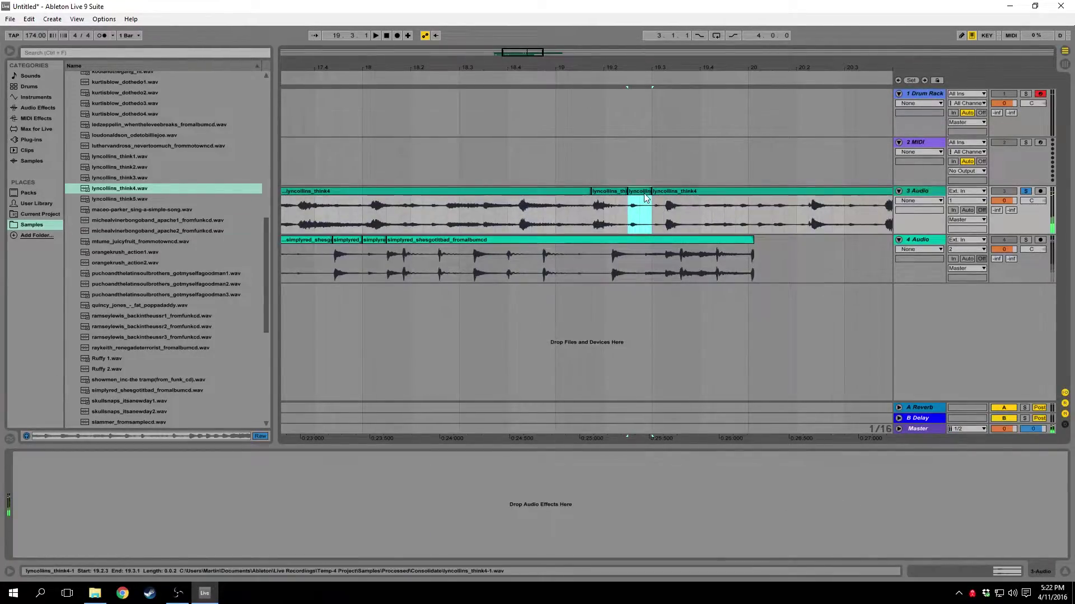
click(918, 99)
click(644, 191)
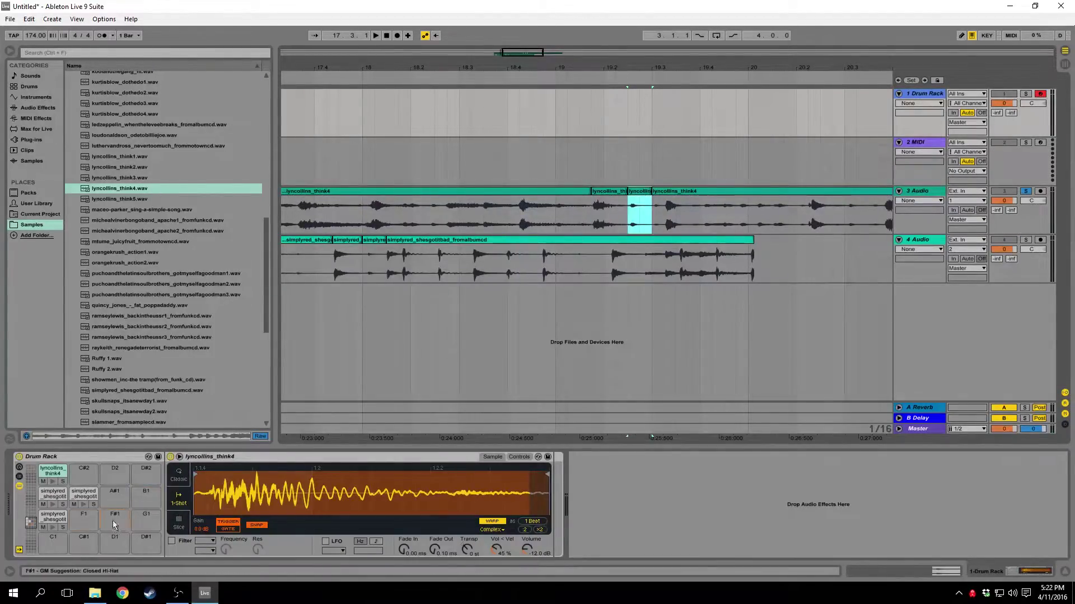
drag(80, 526, 84, 528)
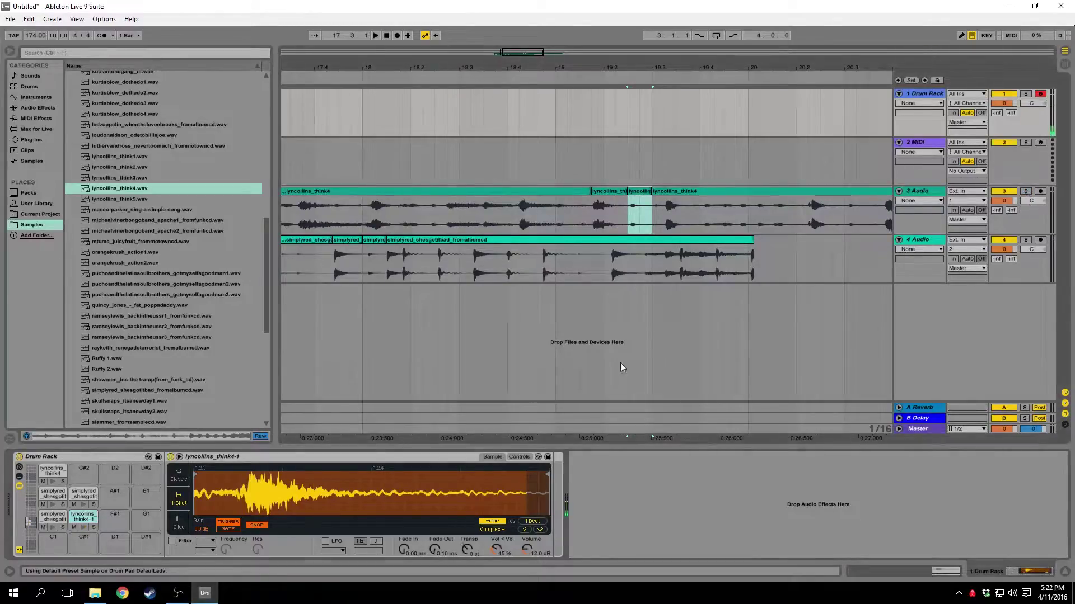
click(83, 527)
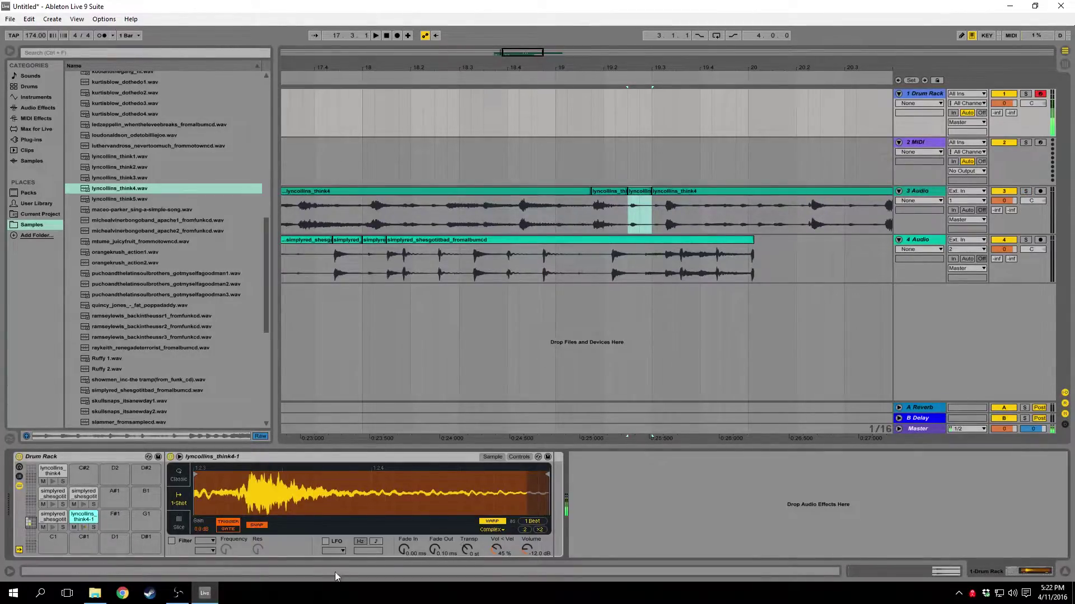
- Turn on the F1 sample's built-in filter with the lowpass type, and locate Auto Filter among the audio effects
click(172, 541)
click(172, 541)
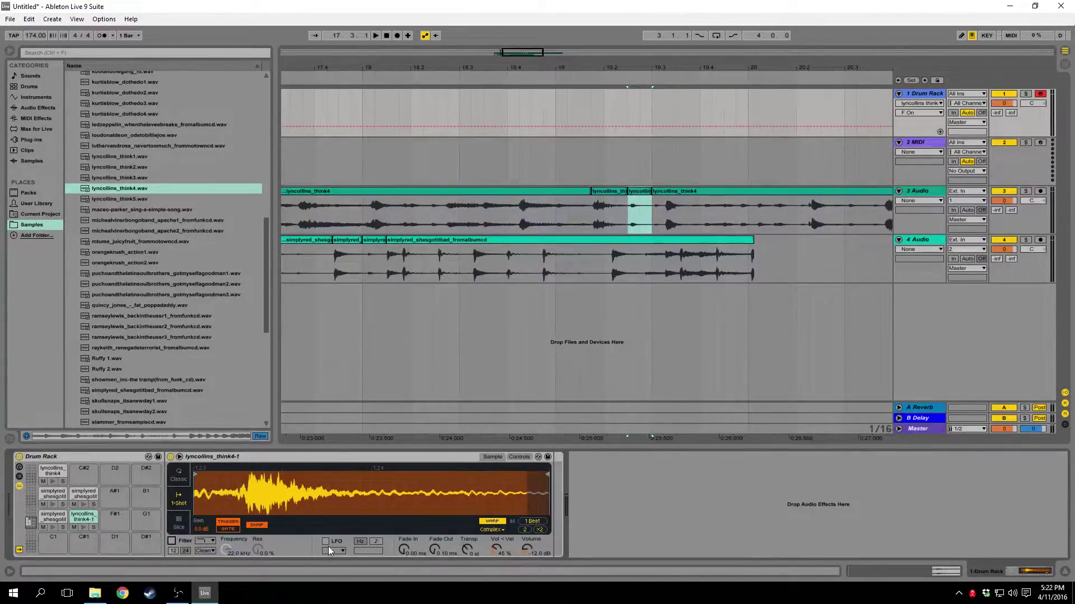
click(172, 541)
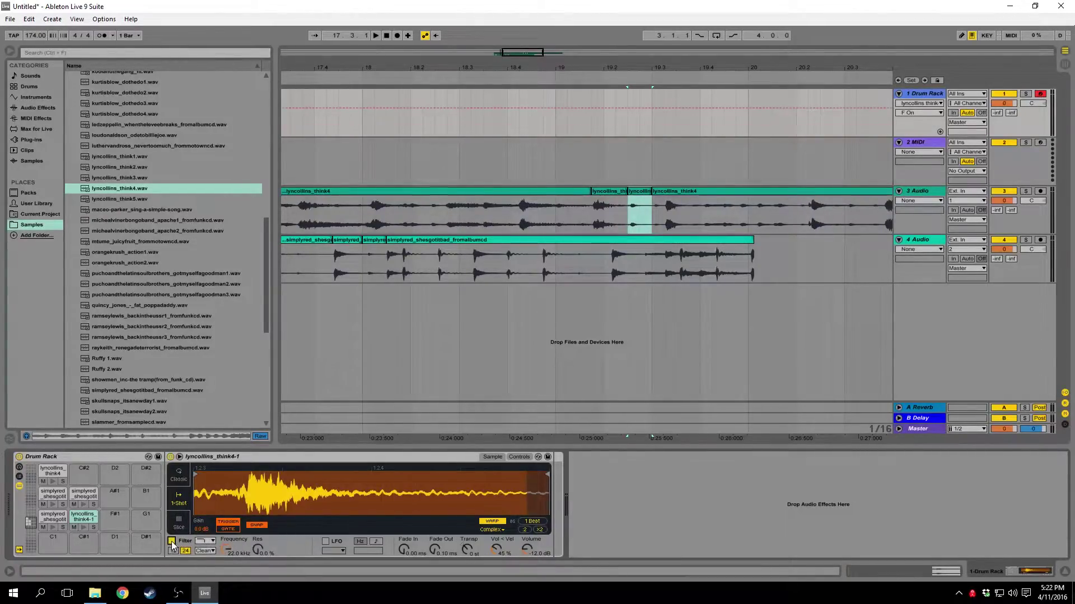
click(39, 108)
click(109, 97)
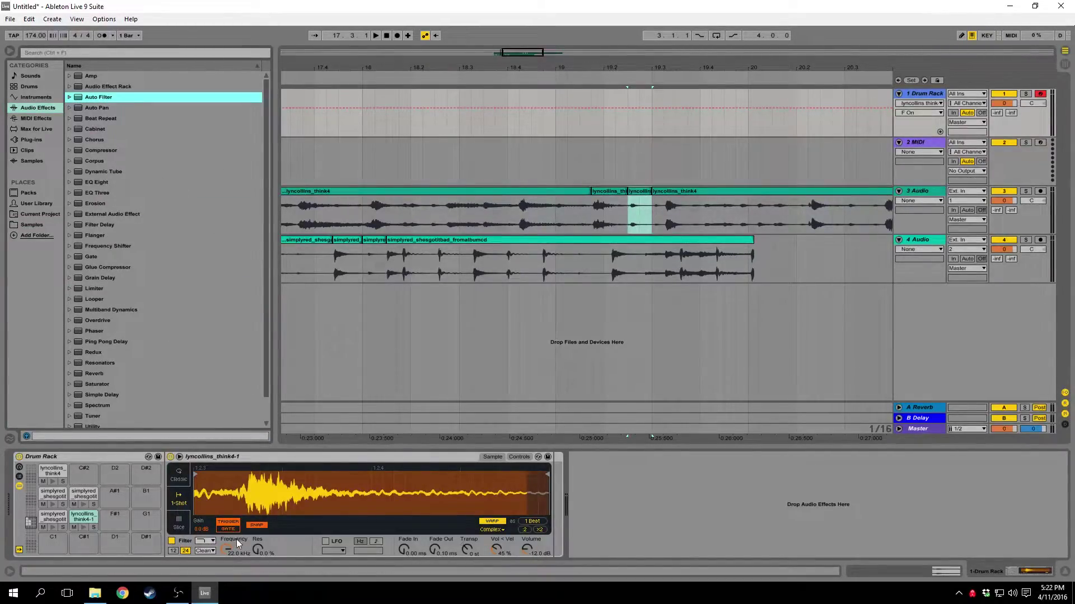
click(205, 541)
click(205, 520)
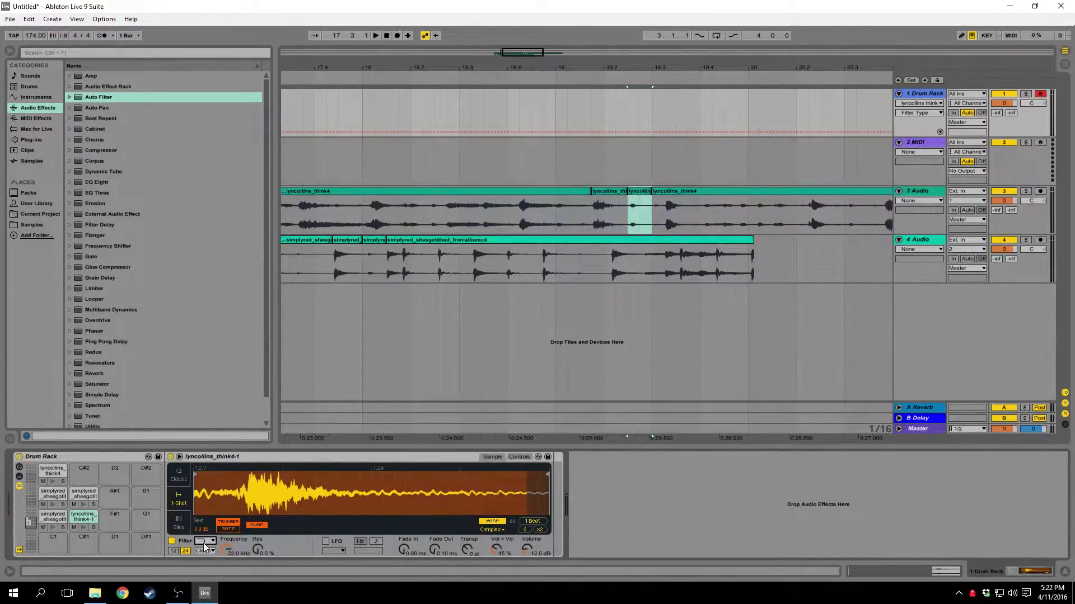
- Set the F1 sample's fade-in and fade-out to 0.00 ms and check its velocity and volume settings
mouse_move(409, 550)
mouse_down()
mouse_move(408, 539)
mouse_move(409, 554)
mouse_up()
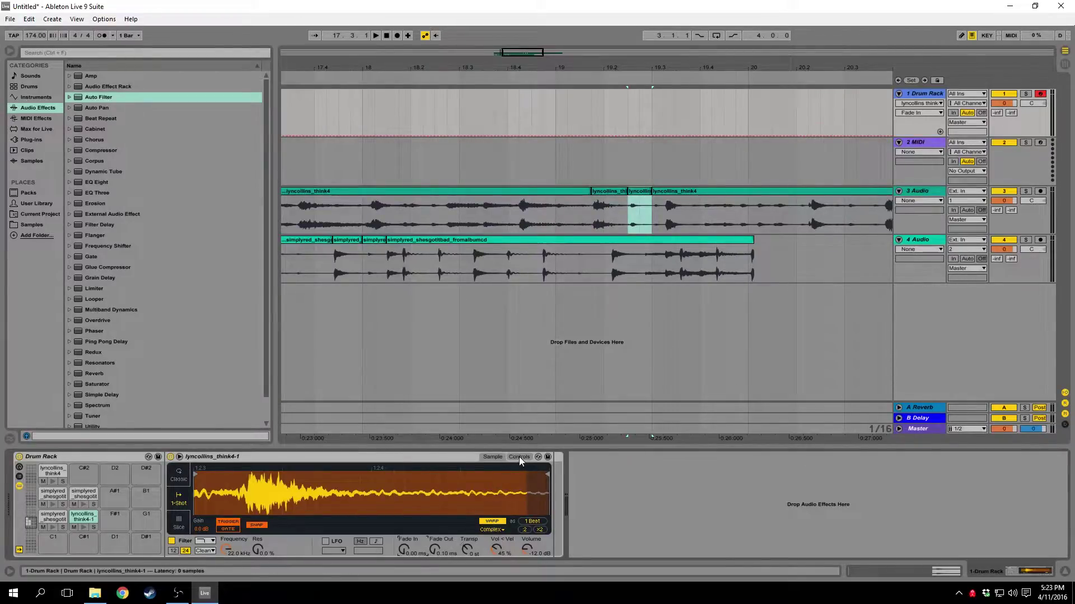
mouse_move(435, 550)
mouse_down()
mouse_move(435, 524)
mouse_move(439, 568)
mouse_up()
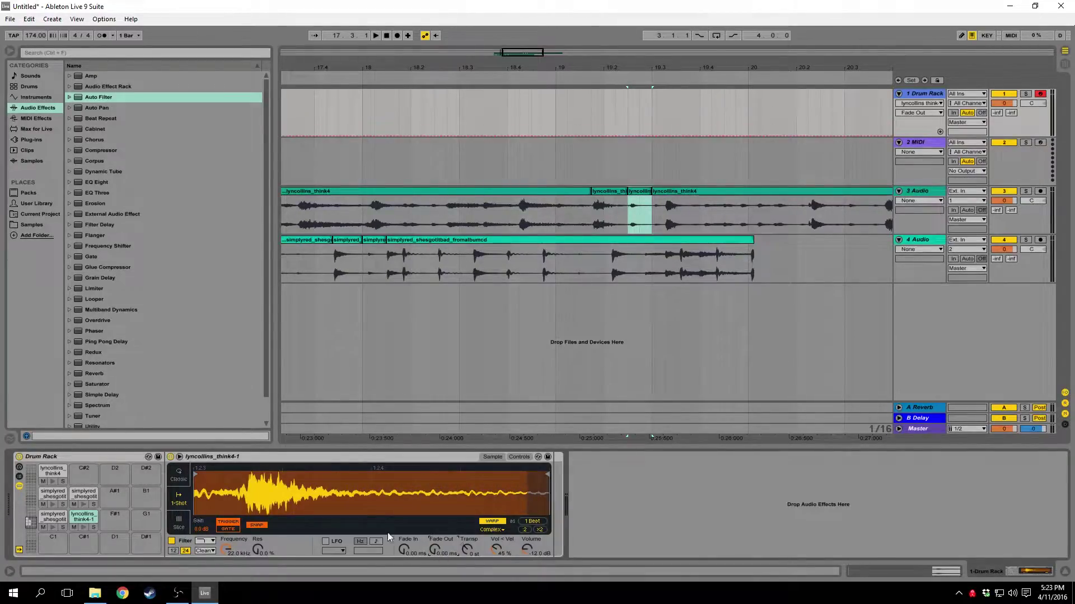
click(501, 552)
click(530, 550)
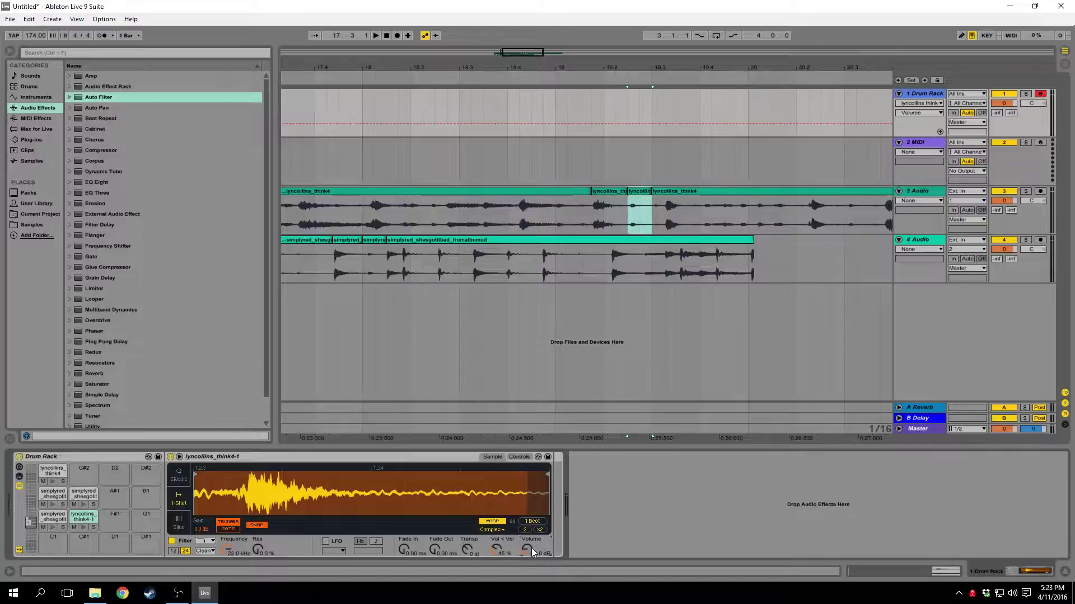
- Show the F1 sample's detailed controls, set the filter resonance to 1.3 % and look at the filter envelope
click(517, 457)
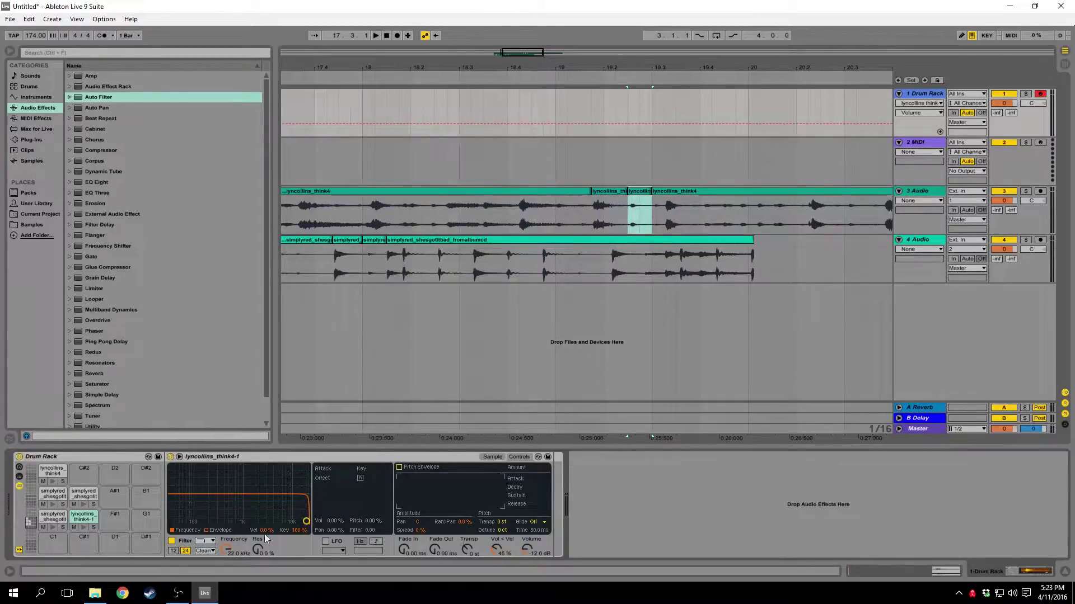
mouse_move(307, 522)
mouse_down()
mouse_move(261, 522)
mouse_move(306, 521)
mouse_up()
click(215, 531)
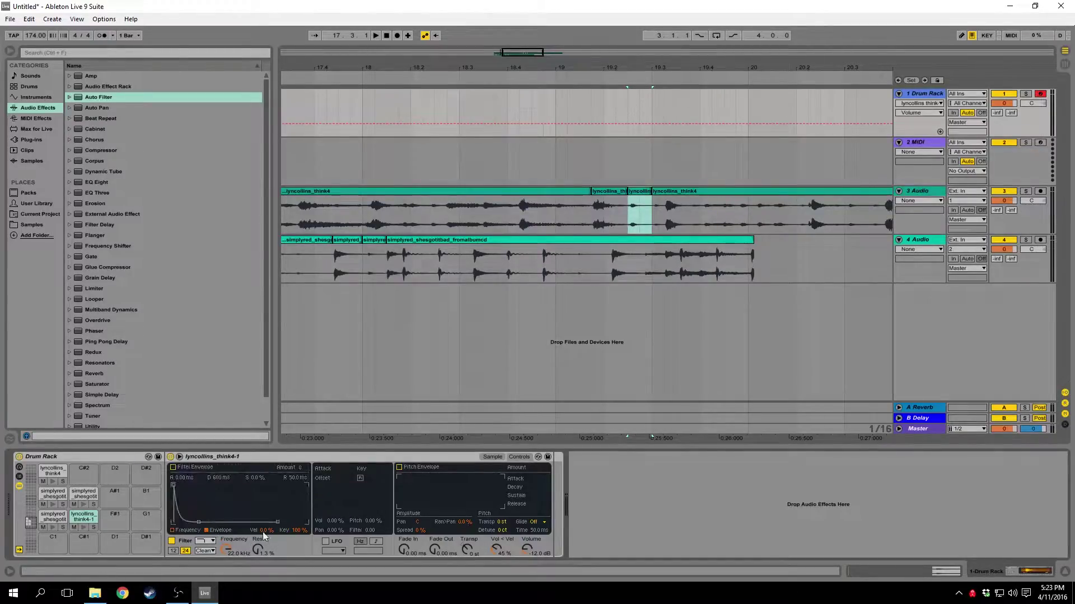
click(176, 531)
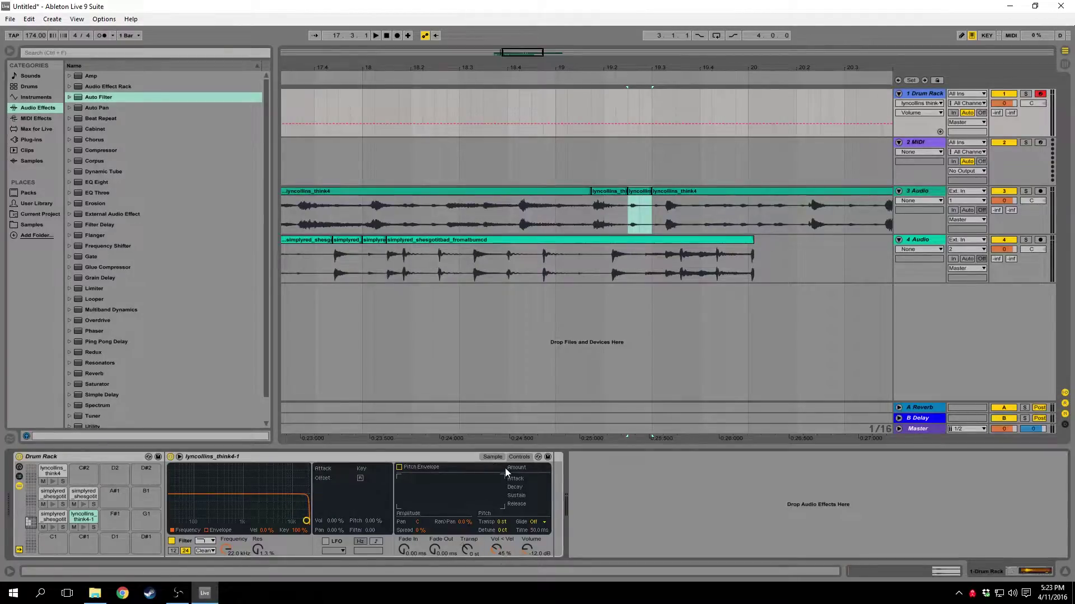
- Turn on the F1 sample's pitch envelope, try reshaping its decay and undo that change
click(399, 467)
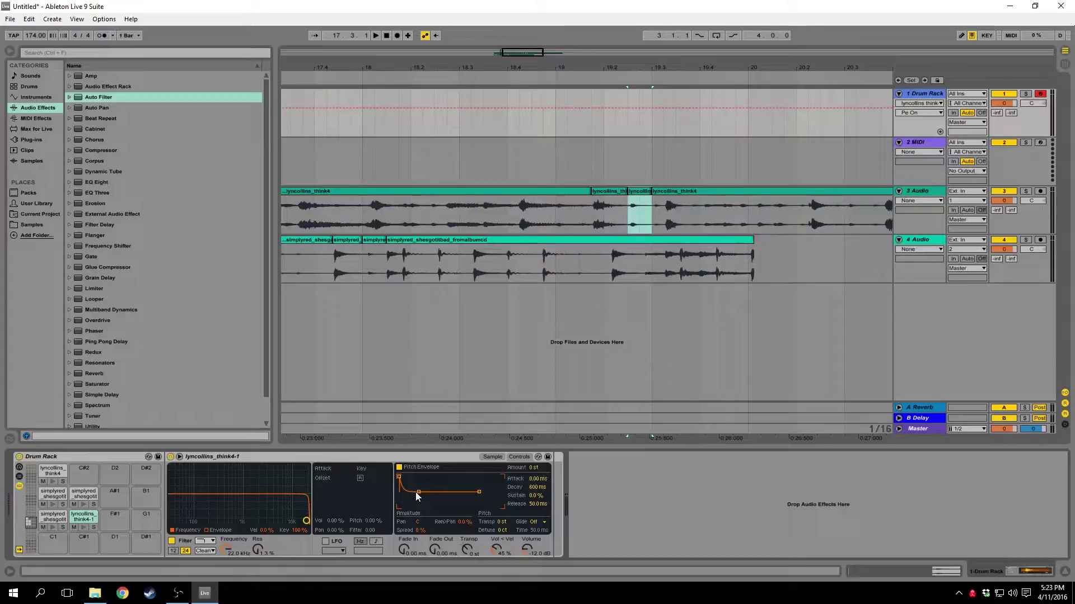
drag(415, 492, 420, 506)
key(ctrl+z)
- Compare the F1 sample's waveform and control views, try Classic playback mode and return to 1-Shot mode
click(493, 456)
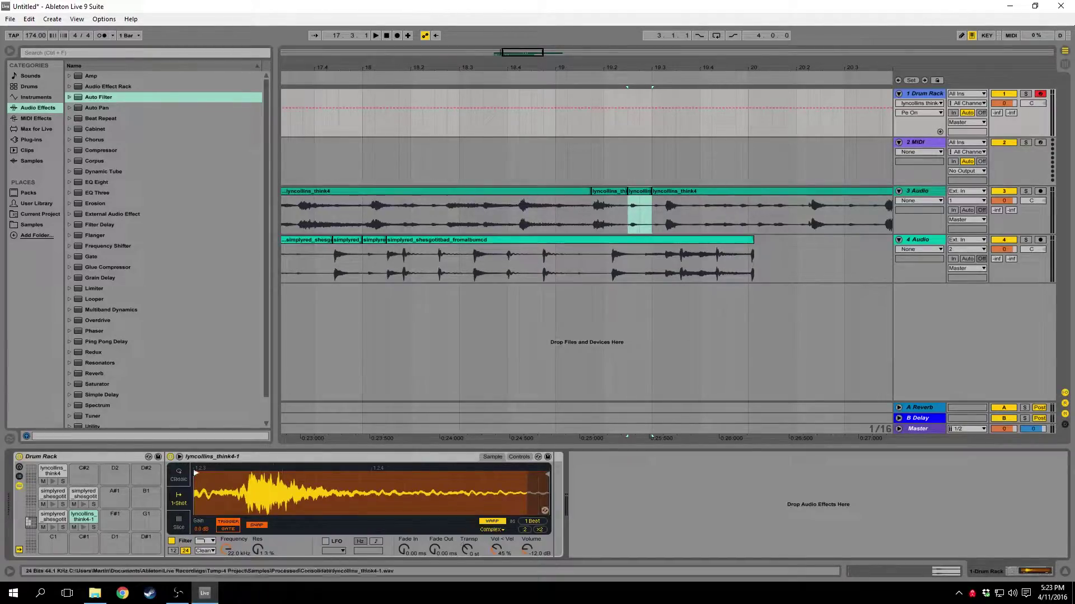
click(508, 461)
click(509, 458)
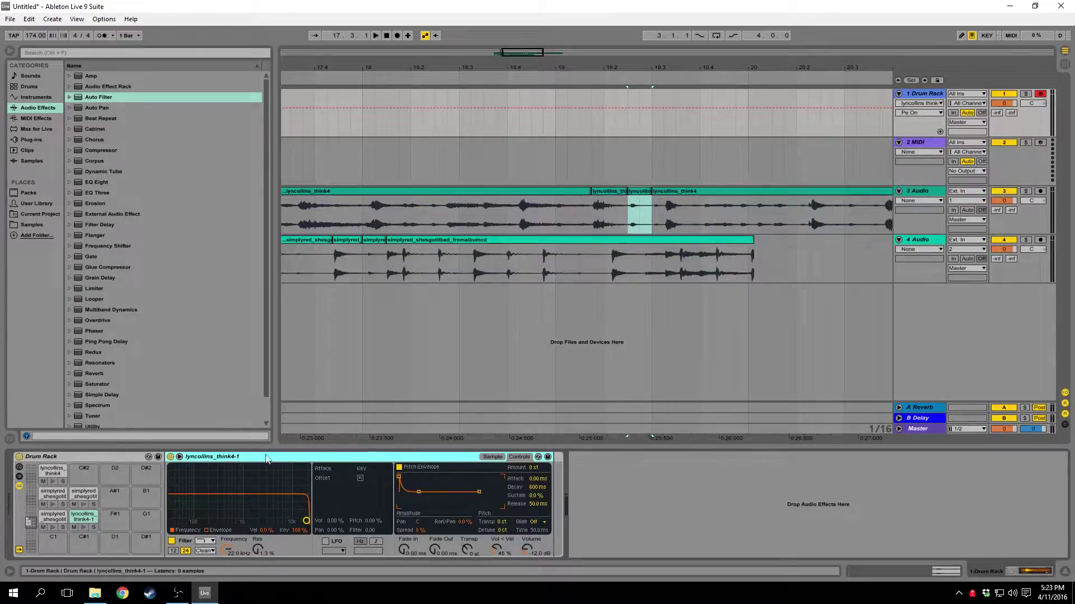
click(501, 457)
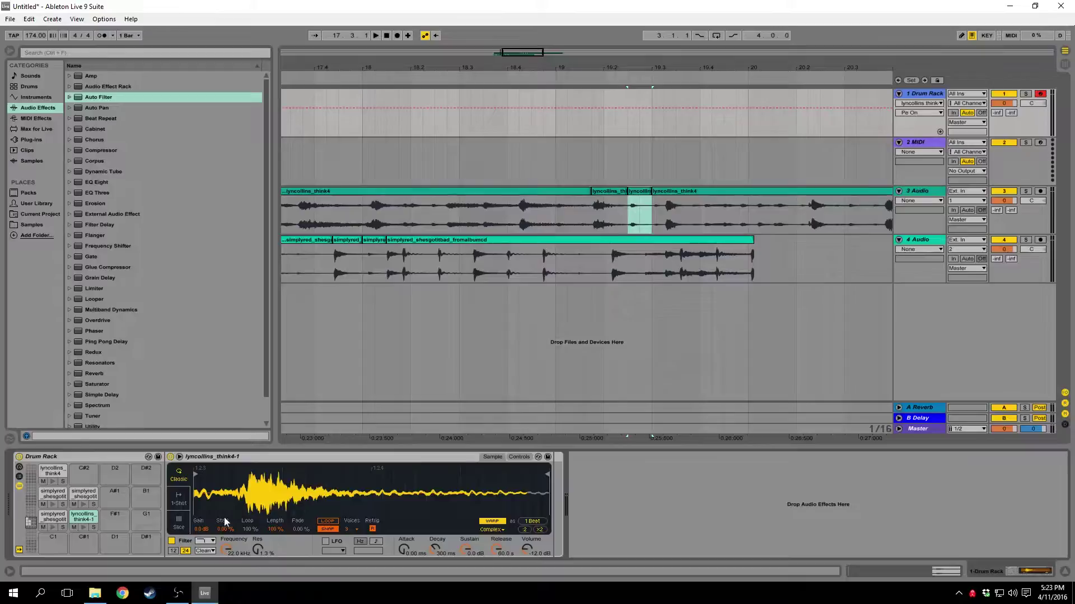
click(179, 500)
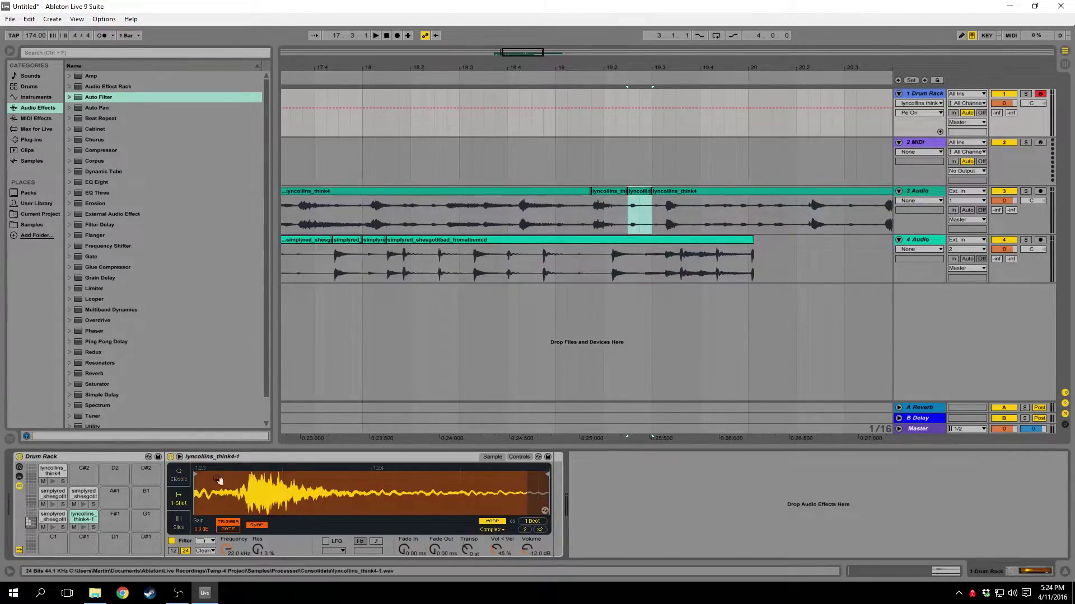
- Move the F1 sample's start to the hit's onset and set its filter to highpass at about 268 Hz
click(83, 526)
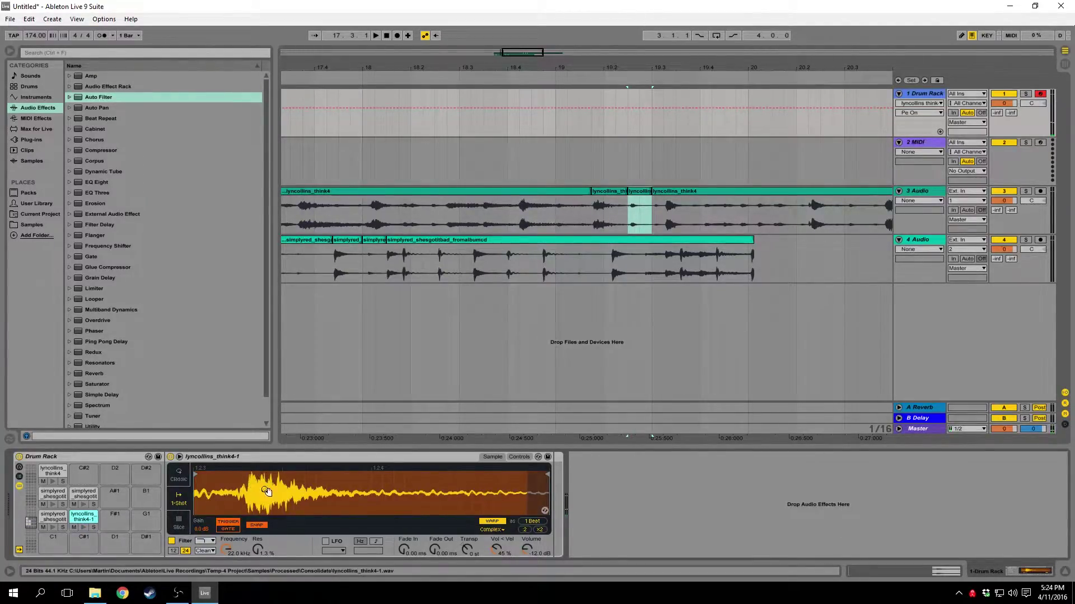
drag(196, 475, 238, 476)
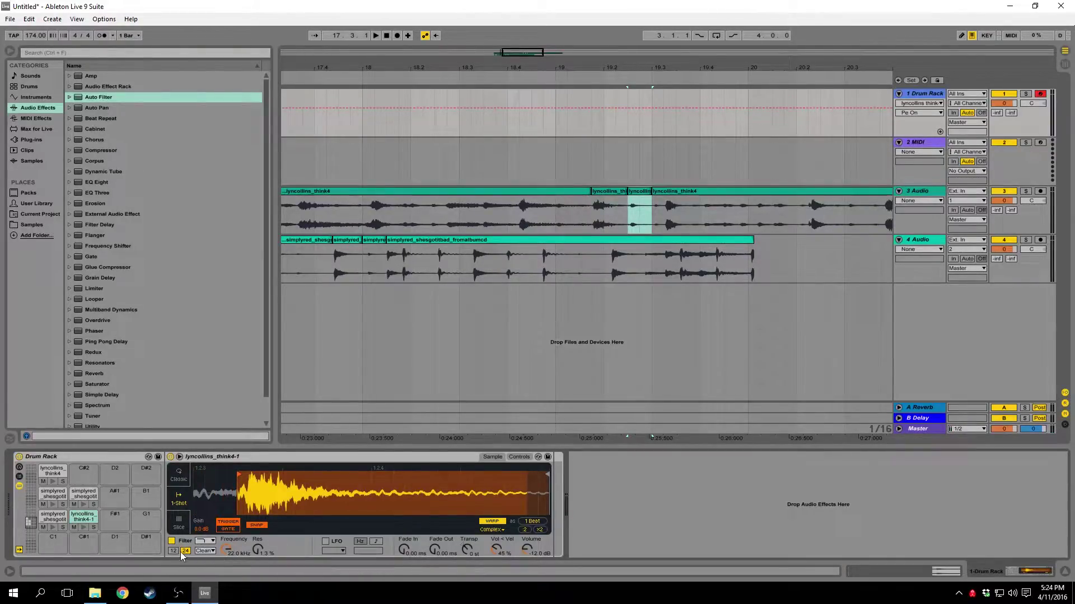
click(204, 541)
click(211, 529)
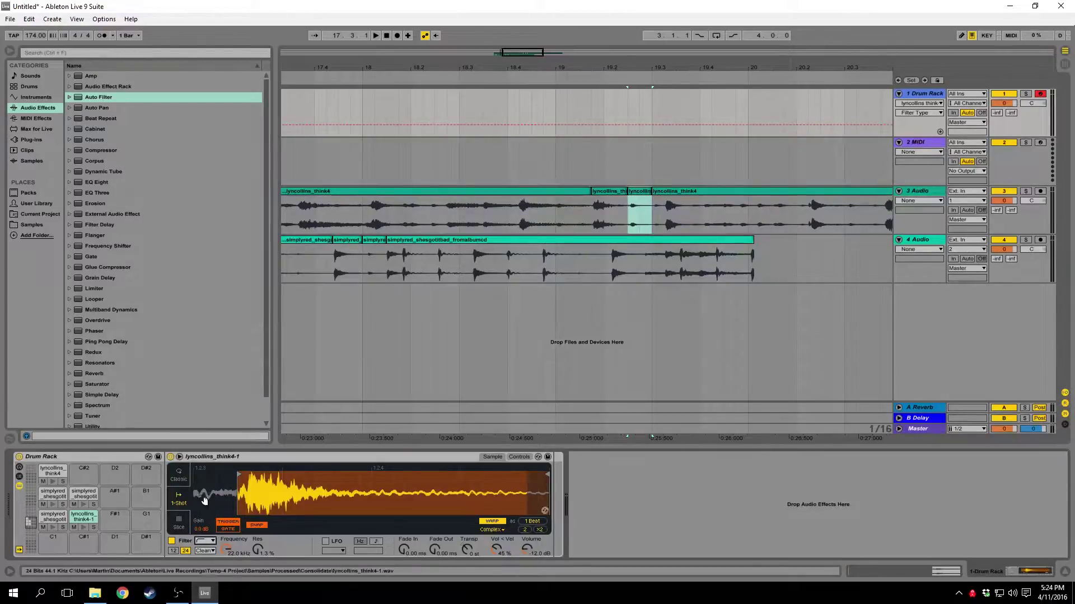
click(240, 535)
drag(307, 521, 216, 517)
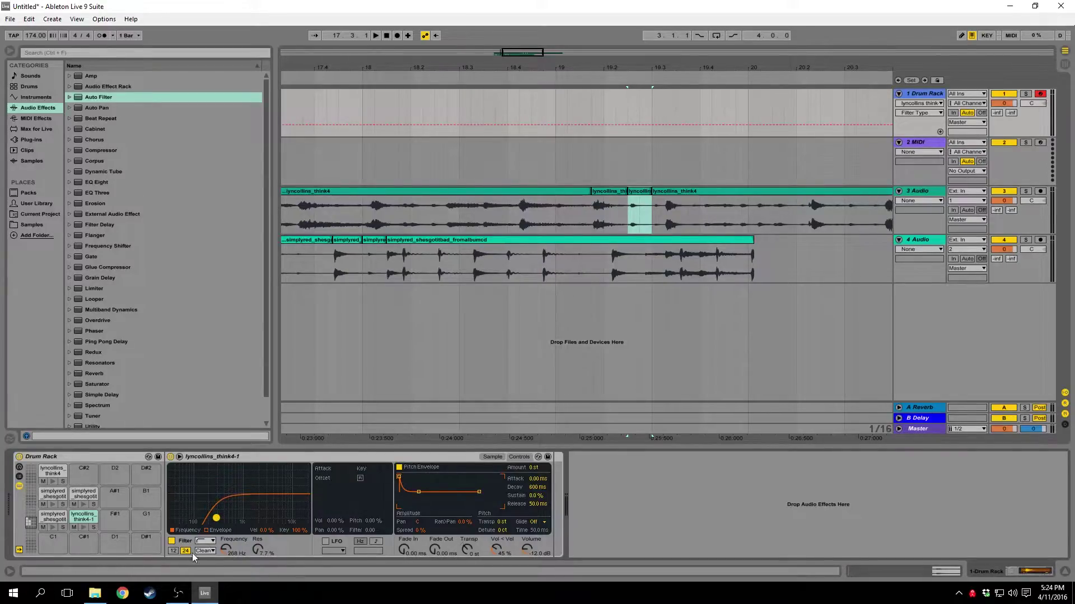
- Audition the F1 and E1 pads, and set the E1 sample's filter to highpass at about 204 Hz
click(83, 527)
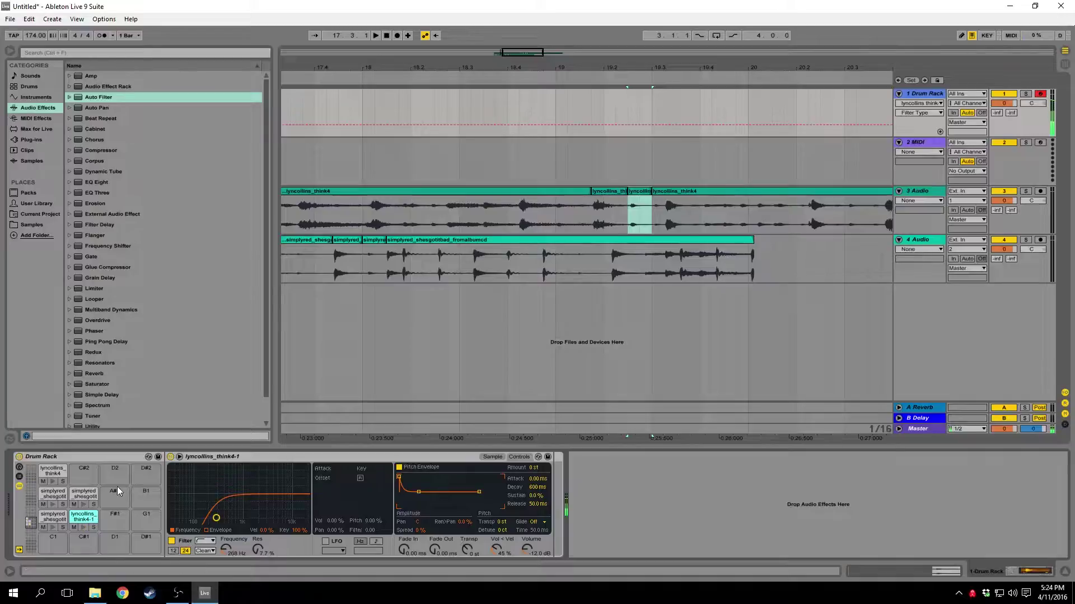
click(53, 528)
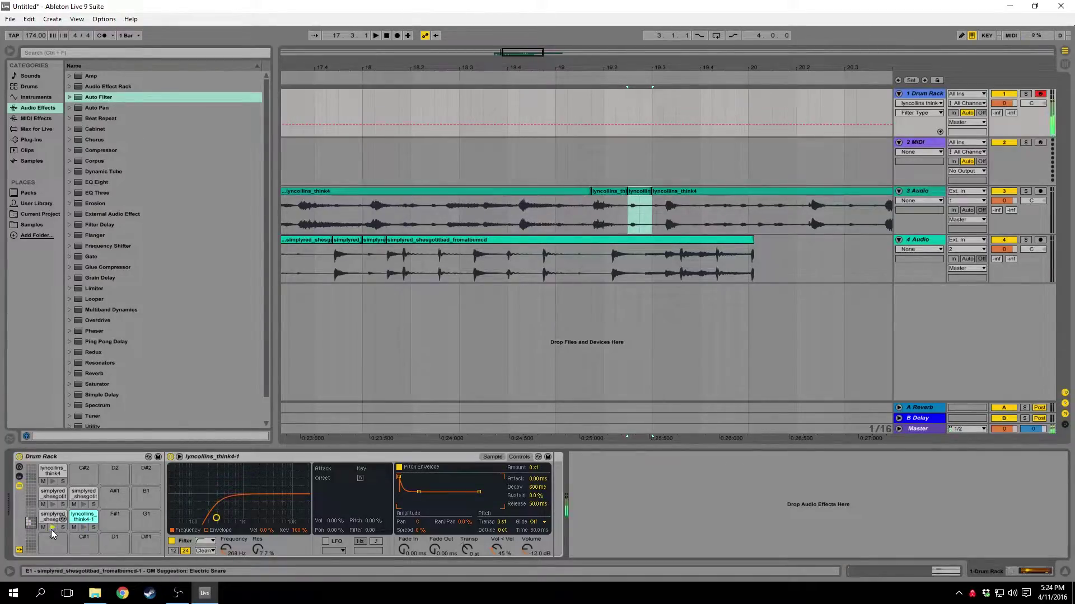
click(53, 517)
click(171, 540)
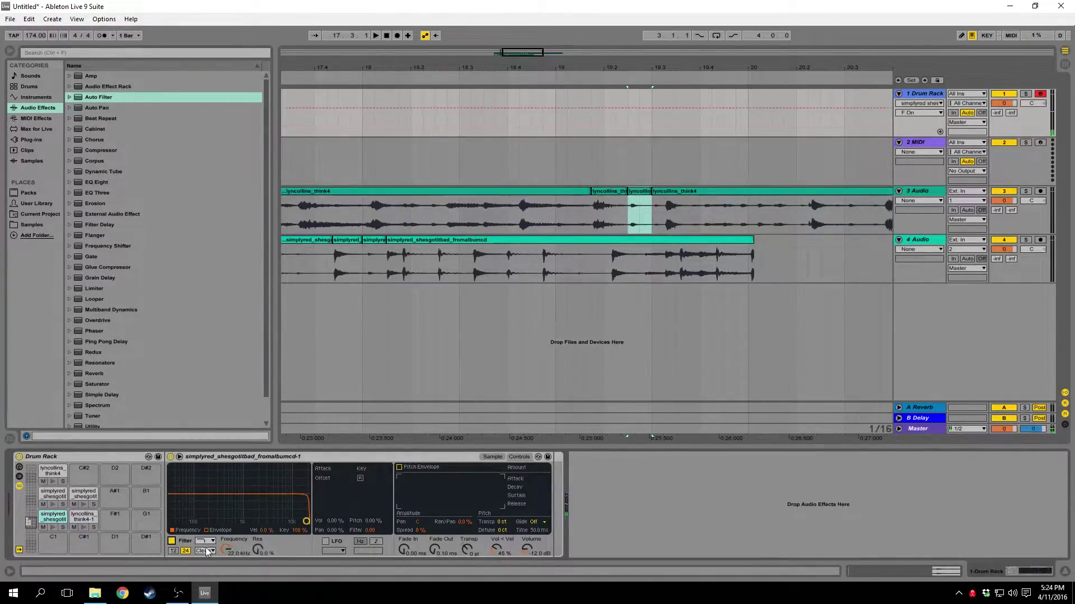
click(205, 541)
click(204, 511)
drag(307, 521, 203, 515)
key(d)
drag(203, 514, 210, 514)
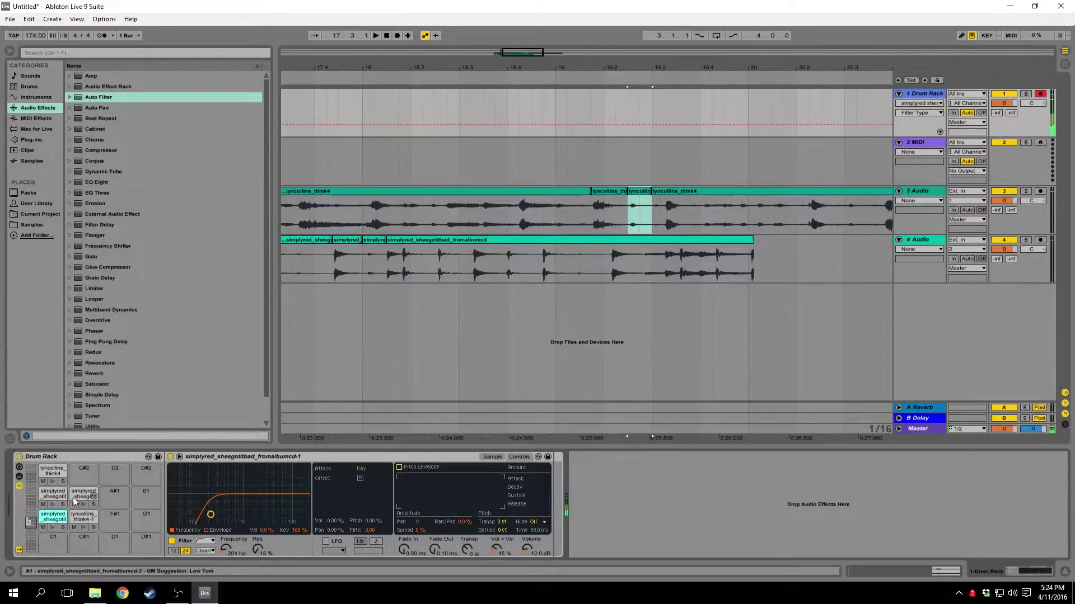
- Audition the C2 pad, inspect its waveform and control views, and check the E1, G#1 and A1 pads
click(51, 481)
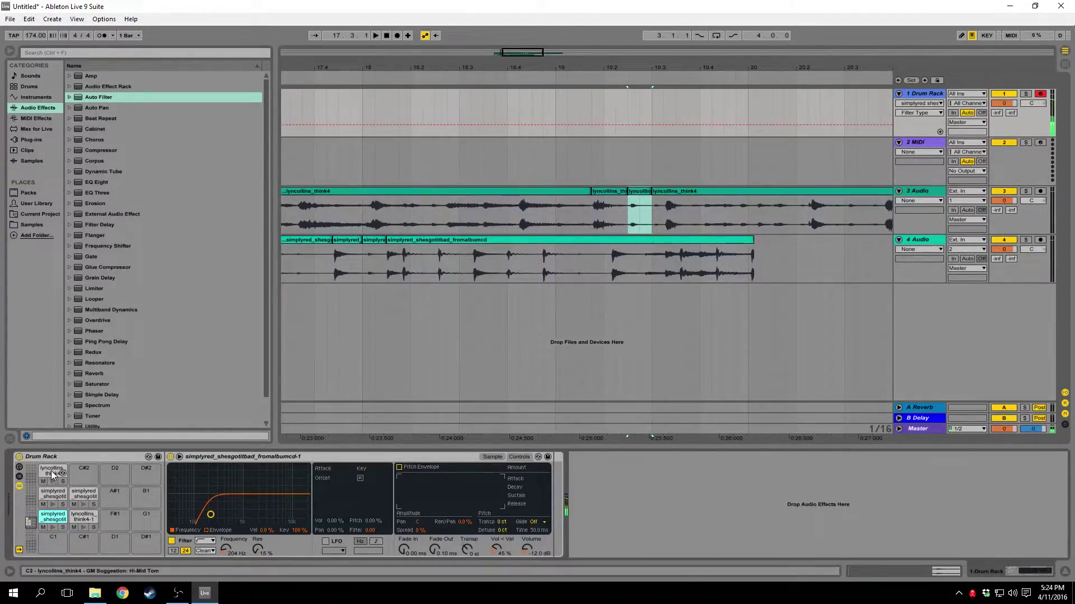
click(51, 472)
click(492, 456)
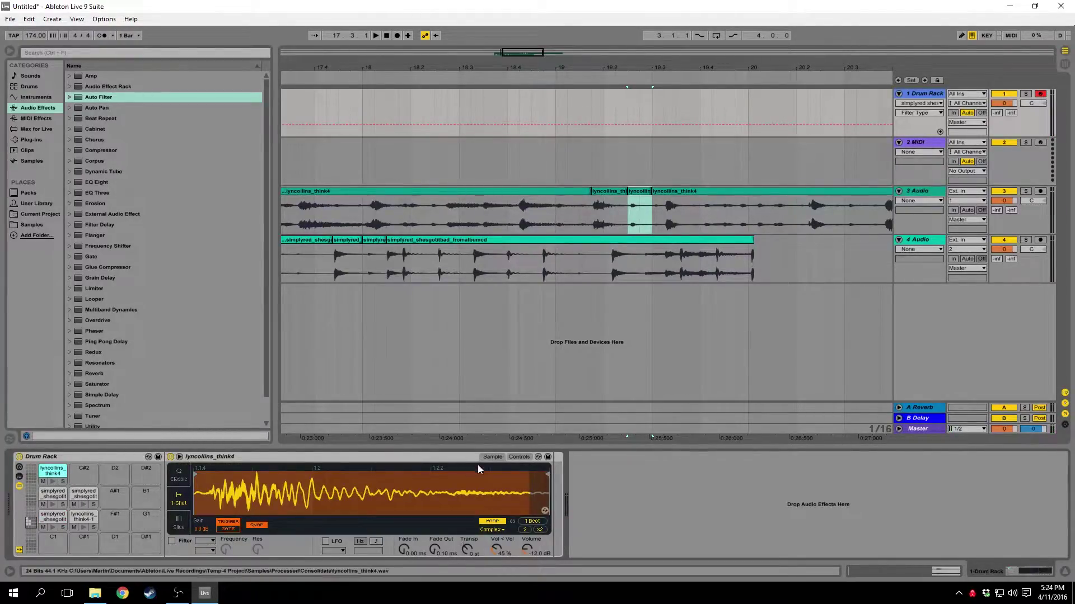
click(518, 457)
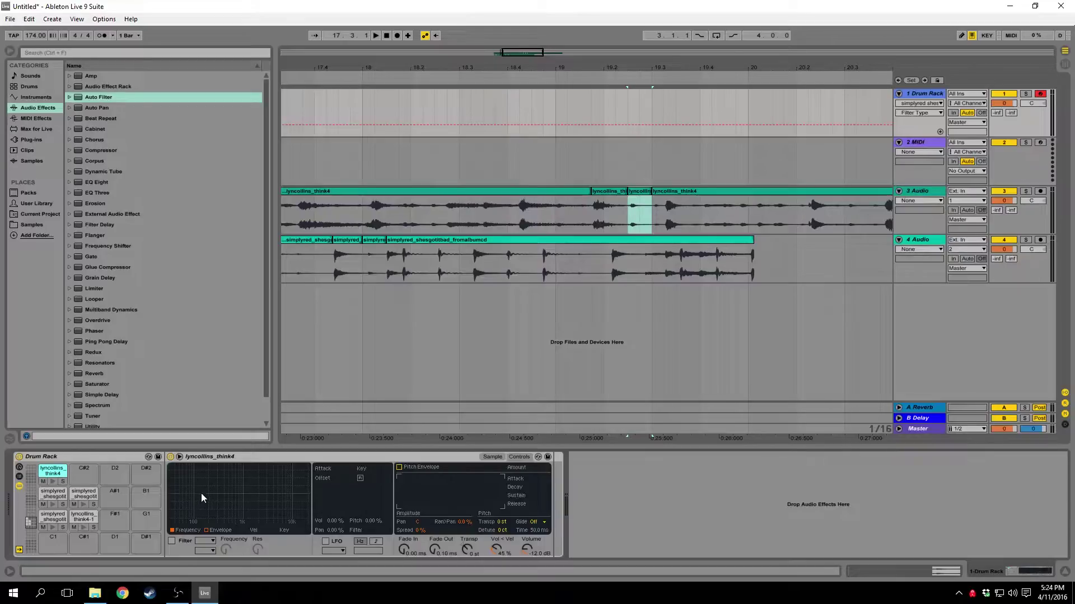
click(56, 518)
click(53, 496)
click(83, 504)
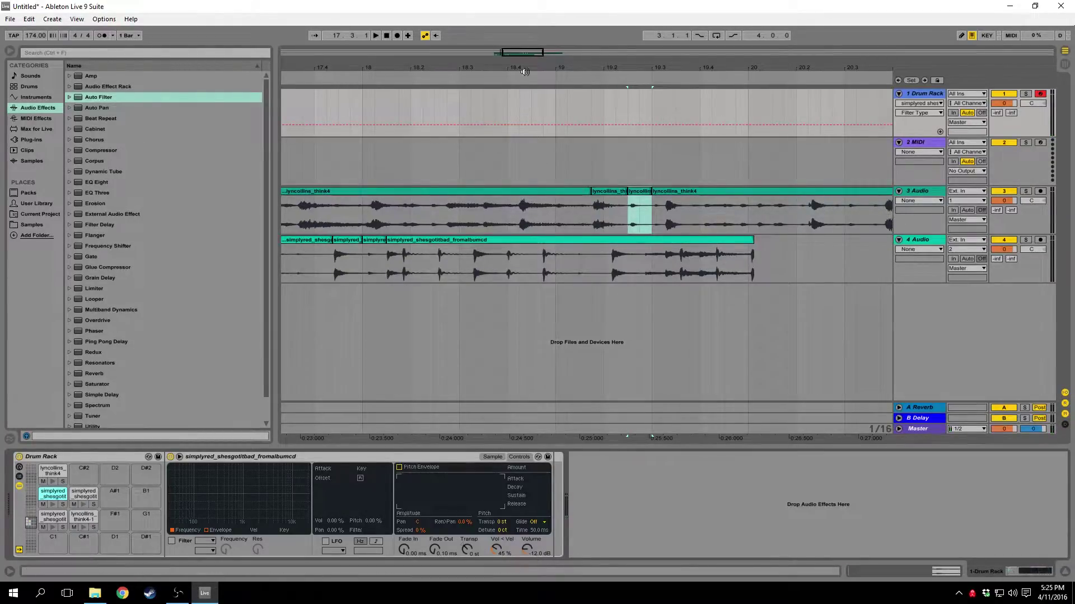
- Browse the sample library to the Claps & Snares folder in the PL0108_WAV_Liquid_D&B_Essentials drum one-shots
drag(530, 55, 526, 140)
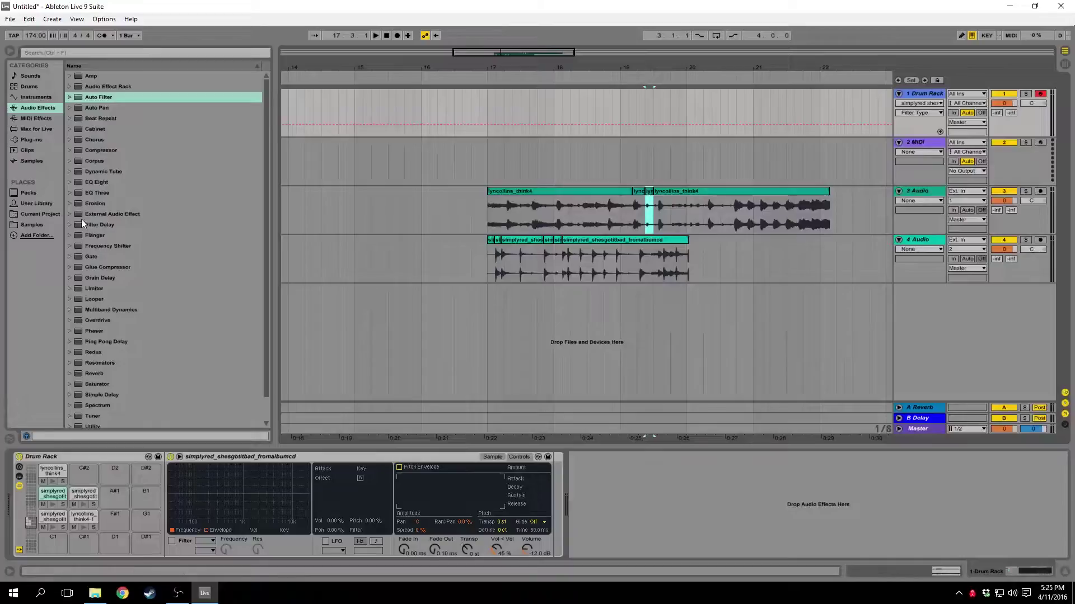
click(45, 226)
scroll(256, 220, up, 1)
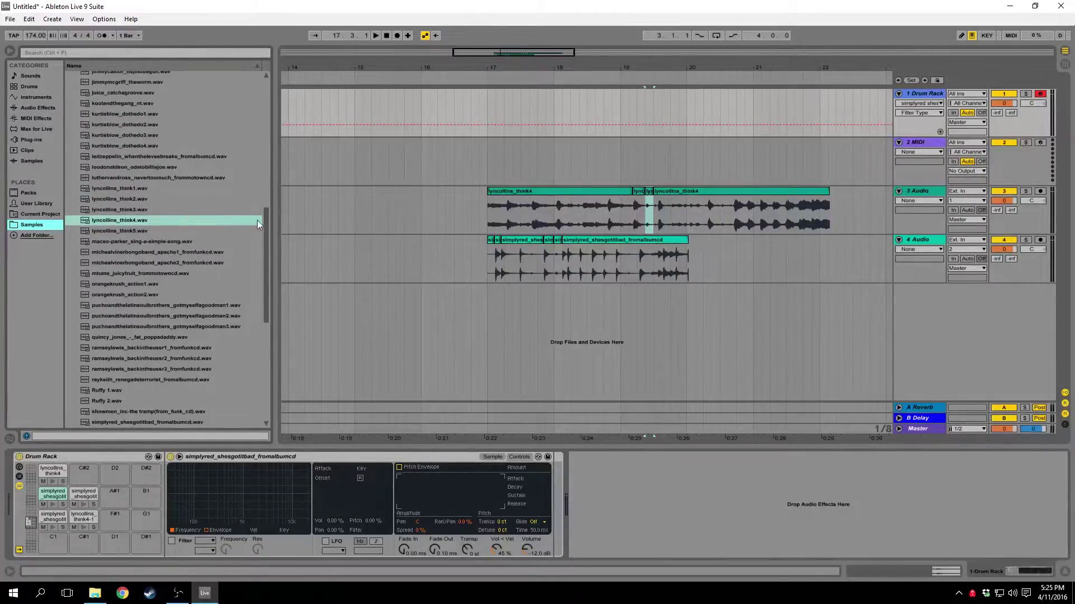
drag(266, 227, 120, 119)
click(75, 118)
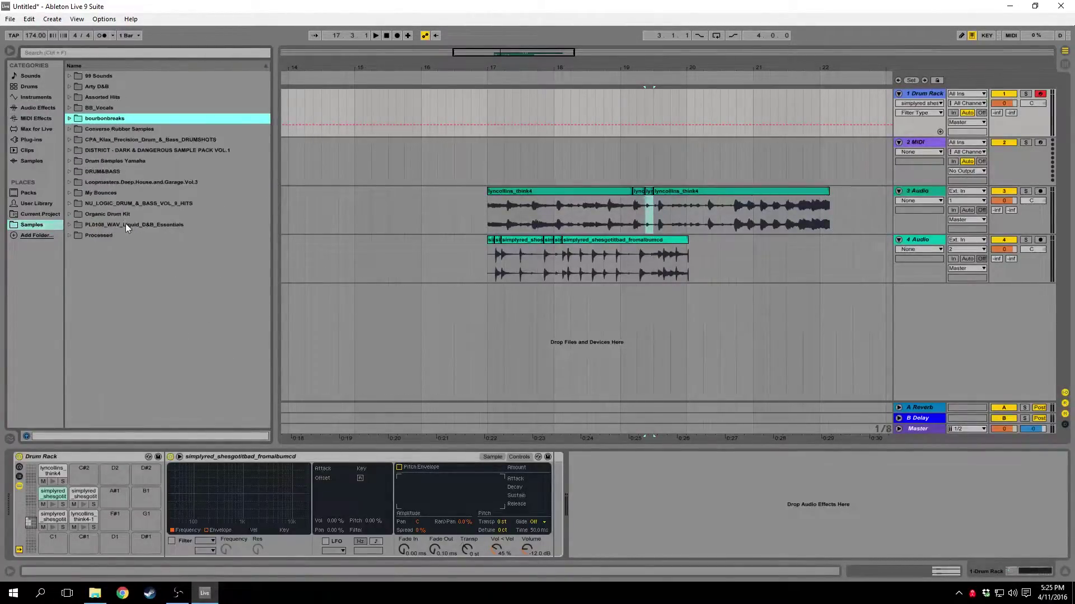
click(70, 223)
click(75, 235)
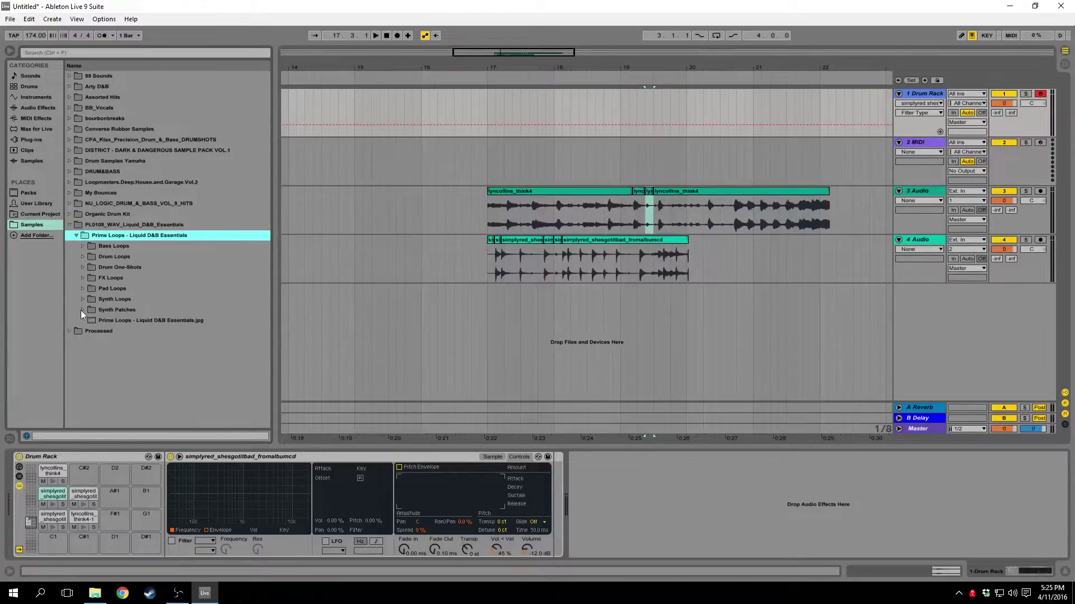
click(83, 269)
click(90, 289)
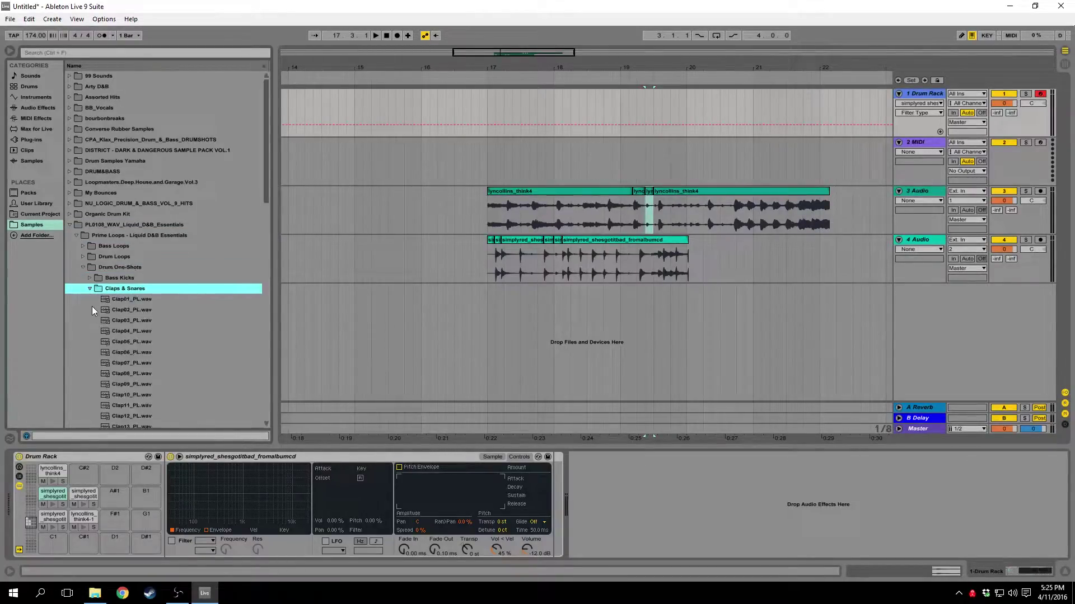
scroll(113, 316, down, 3)
scroll(113, 314, down, 7)
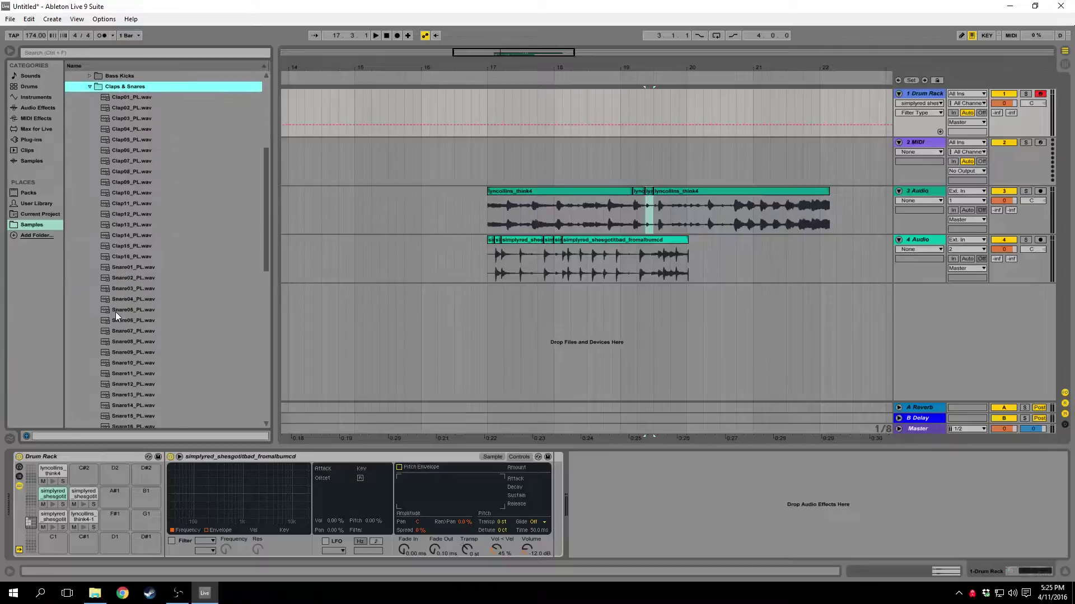
- Audition several snare one-shots and load Snare27_PL.wav onto the A#1 pad
click(150, 331)
click(140, 279)
click(147, 183)
click(153, 363)
click(154, 172)
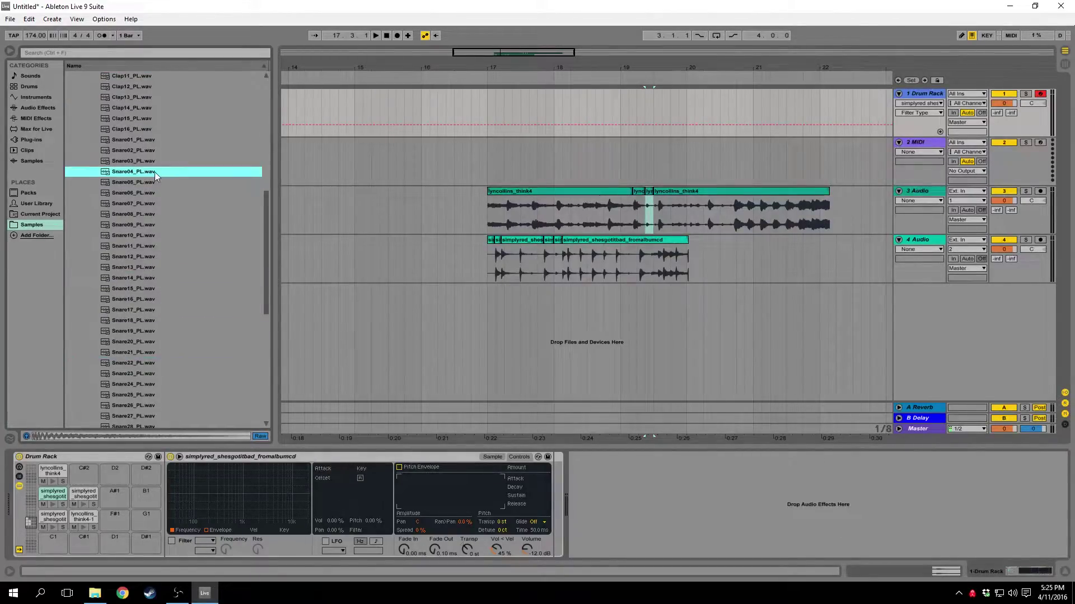
click(131, 161)
click(133, 192)
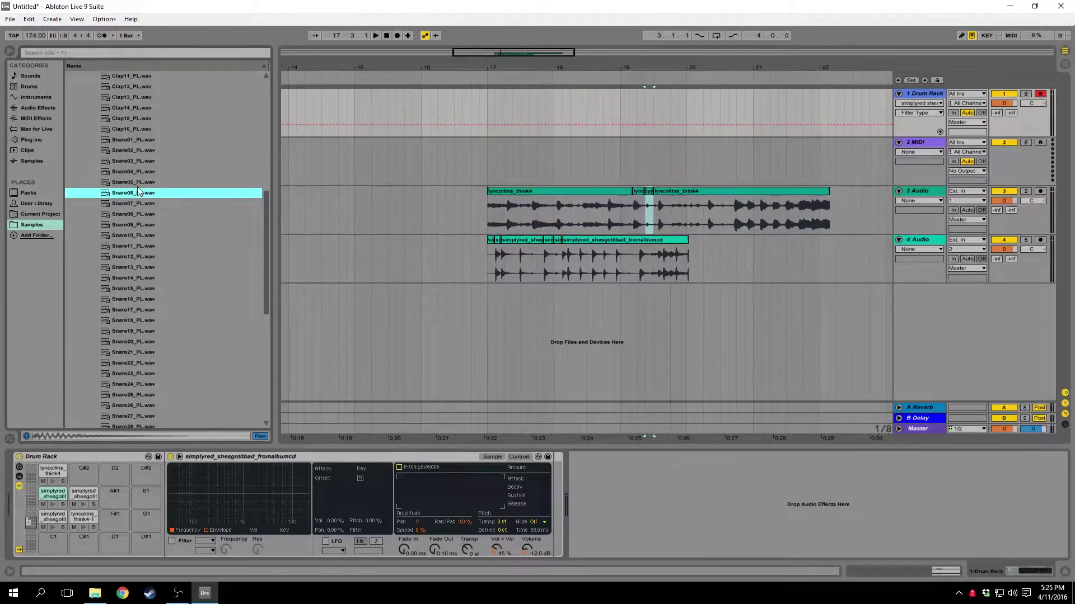
key(Up)
click(153, 341)
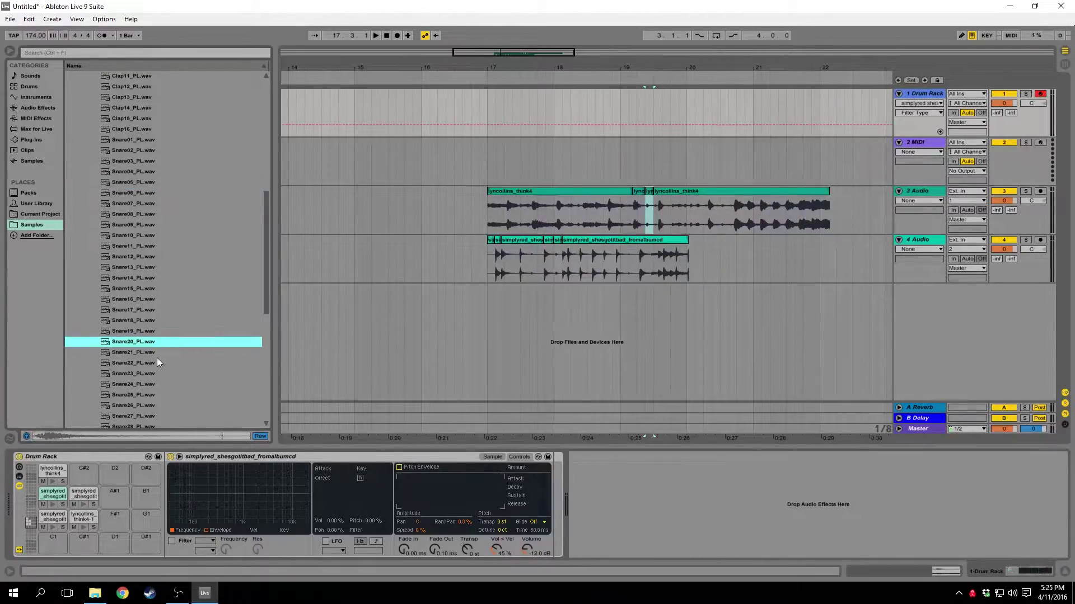
click(143, 413)
click(133, 423)
drag(133, 411, 112, 498)
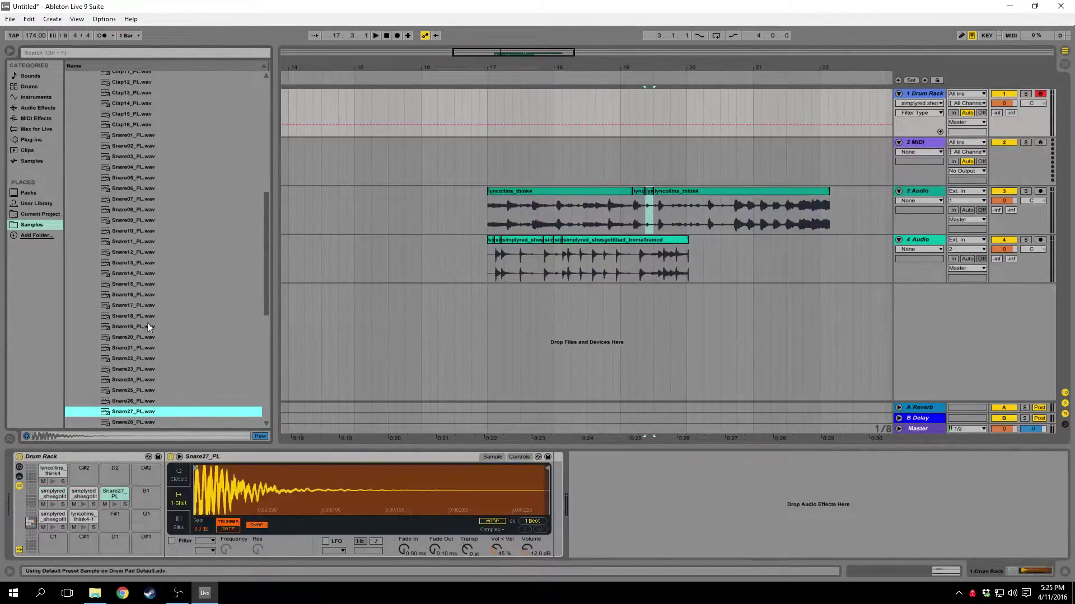
- Switch to the Hats, Rides & Crashes folder, audition the crashes and load Crash05_PL.wav onto the C1 pad
drag(266, 254, 272, 137)
click(90, 289)
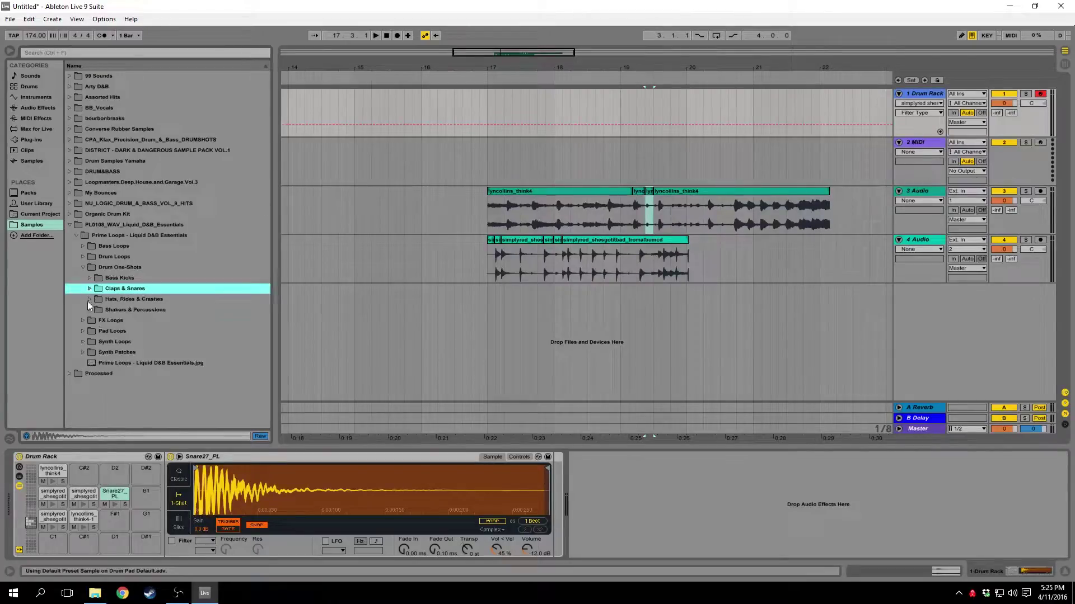
click(90, 299)
click(117, 352)
scroll(127, 370, down, 3)
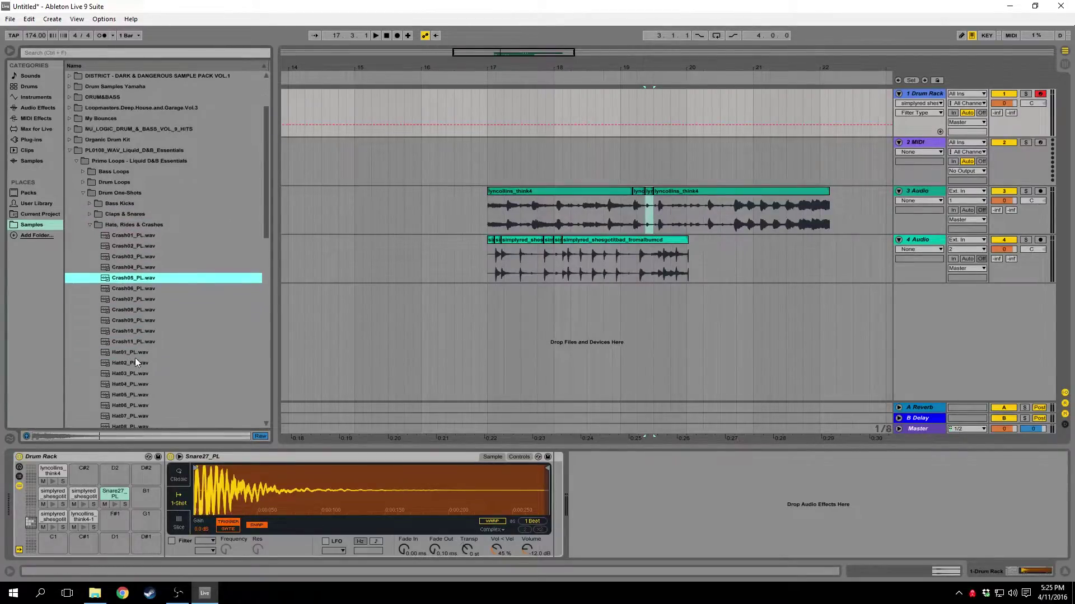
key(Down)
key(Down)
key(Down)
key(Down)
key(Up)
key(Up)
key(Up)
key(Up)
drag(122, 278, 55, 541)
- Audition the hi-hat one-shots one after another and load Hat15_PL.wav onto the F#1 pad
click(146, 375)
scroll(146, 378, down, 2)
key(Down)
key(Down)
key(Down)
key(Down)
scroll(140, 411, down, 3)
key(Down)
key(Down)
key(Down)
key(Down)
key(Down)
key(Down)
key(Down)
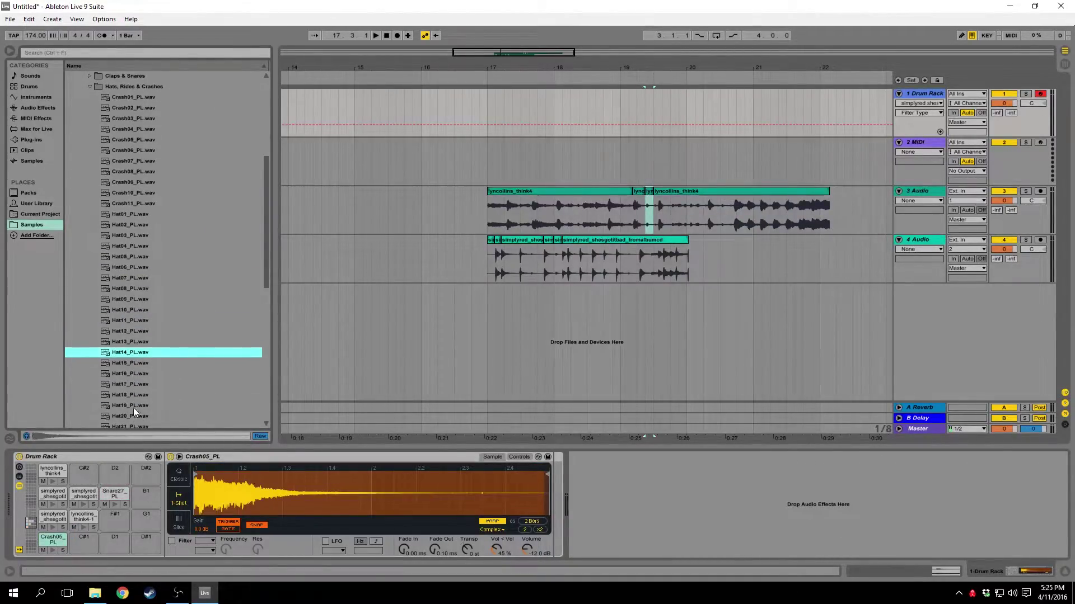
key(Down)
click(122, 361)
drag(115, 365, 119, 525)
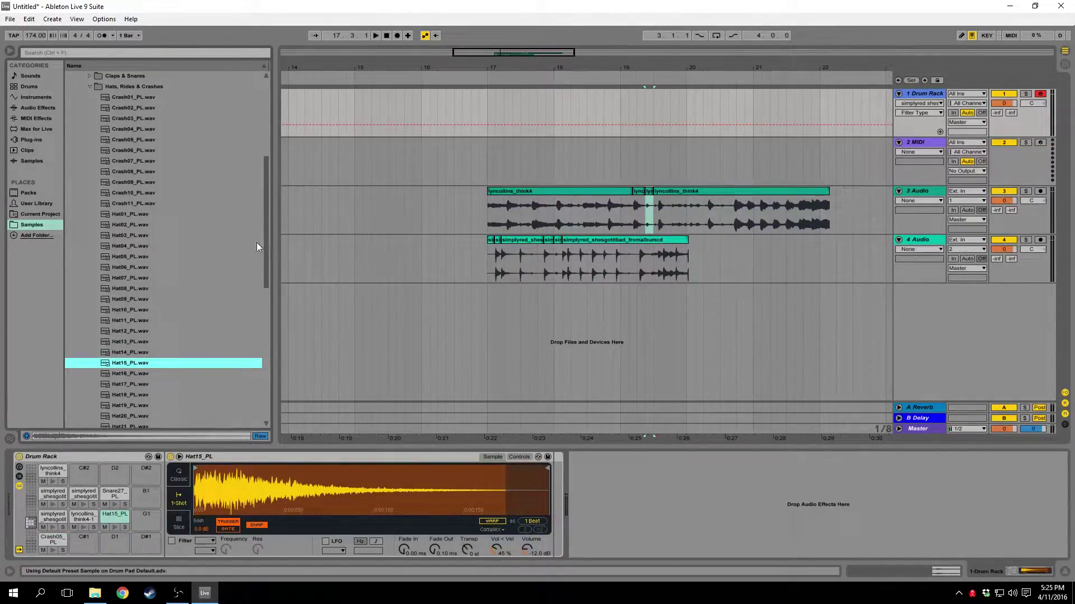
- Audition further hats and the ride one-shots, and load Ride05_PL.wav onto the C#1 pad
click(126, 245)
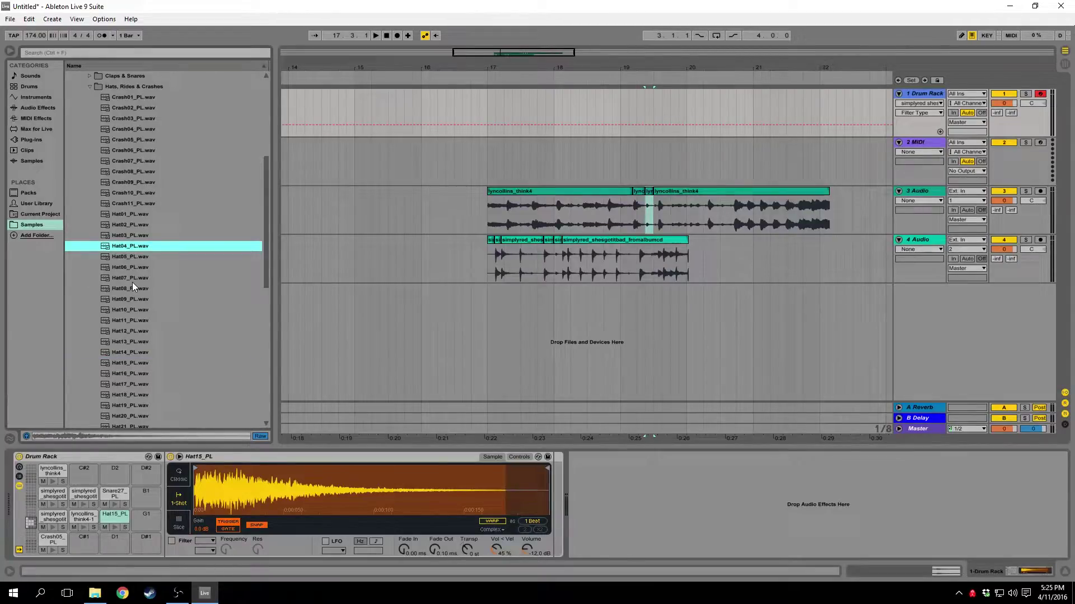
scroll(151, 319, down, 2)
click(153, 388)
scroll(156, 385, down, 7)
click(142, 395)
click(129, 364)
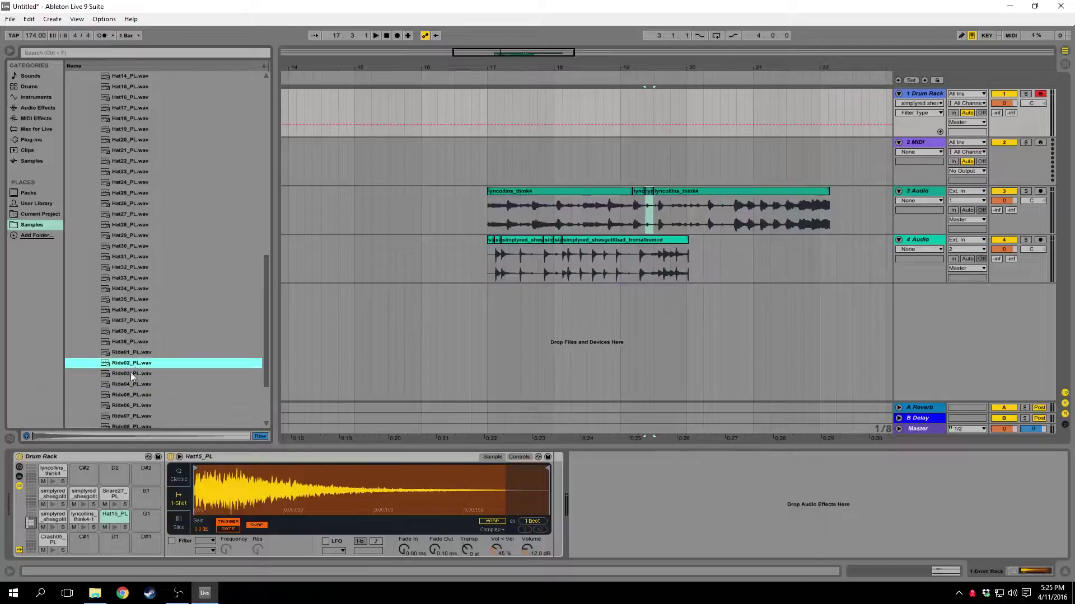
key(Up)
click(126, 385)
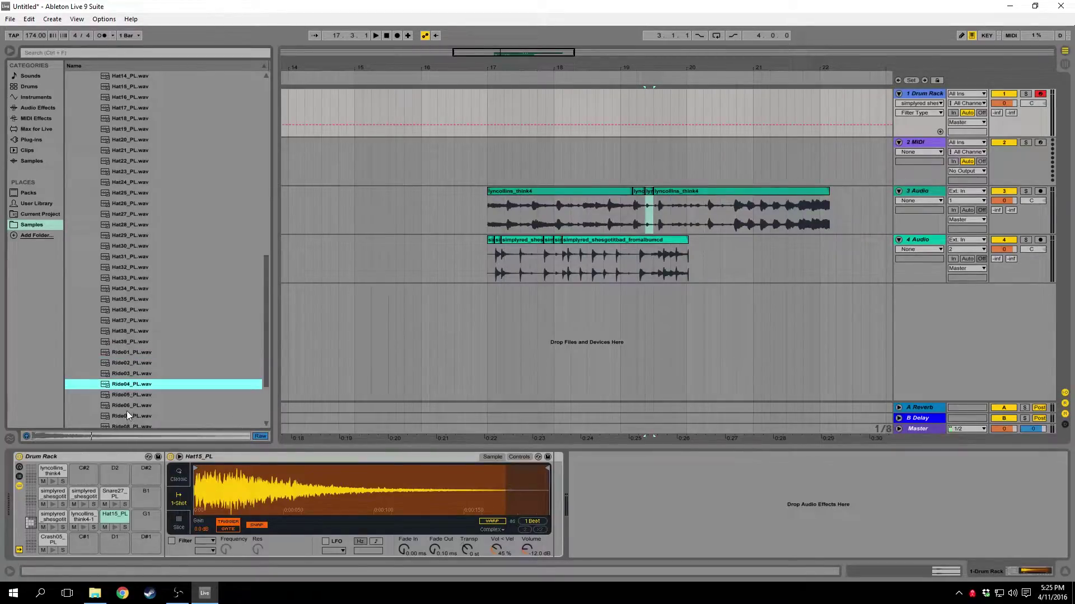
click(127, 415)
click(127, 394)
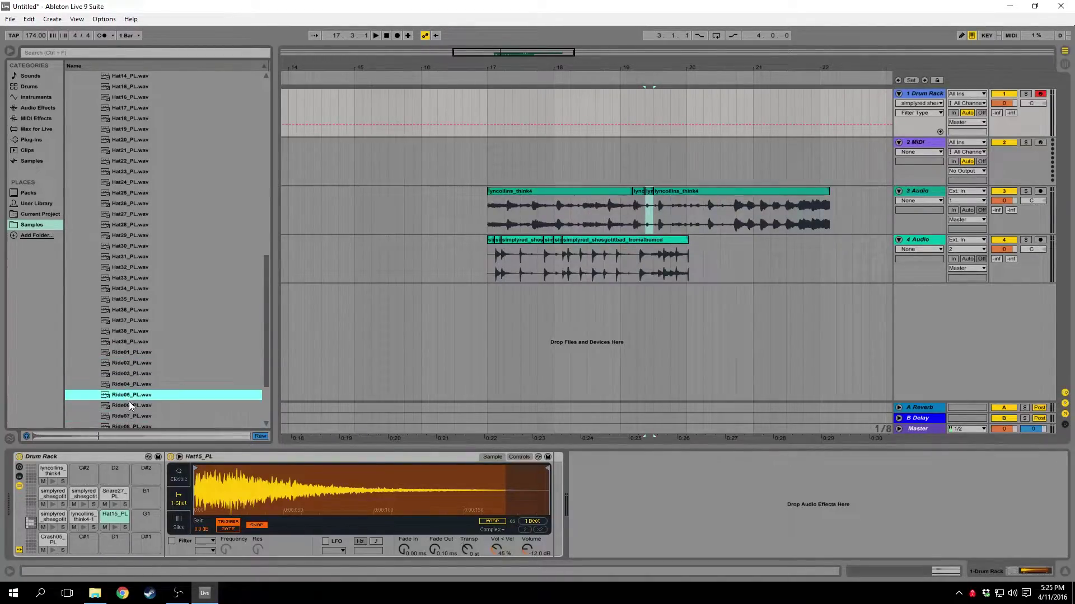
drag(84, 544, 84, 544)
- Delete both audio tracks and the empty MIDI track, keeping only the Drum Rack track
click(926, 191)
key(Delete)
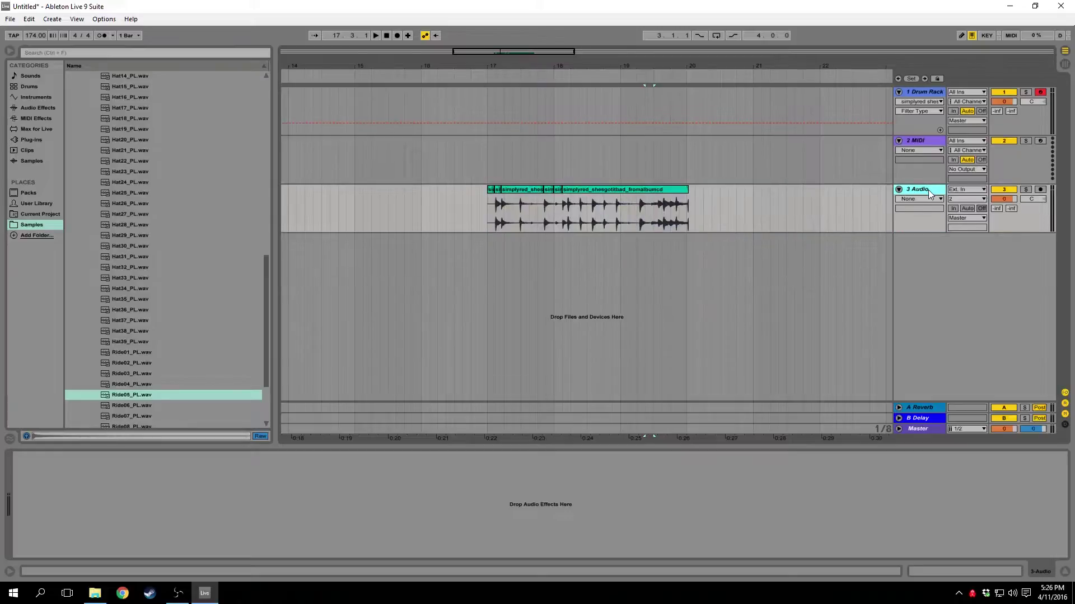
key(Delete)
key(Delete)
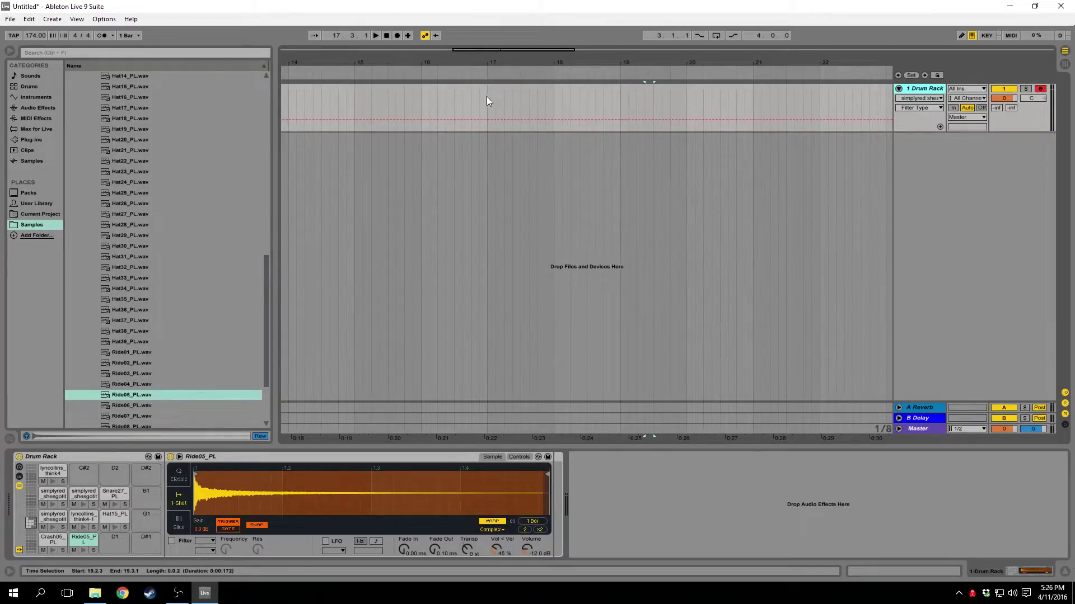
- Create a two-bar MIDI clip from bar 17 to bar 19 on the Drum Rack track and open its notes
drag(495, 102, 659, 107)
scroll(564, 104, down, 2)
drag(535, 107, 591, 117)
click(587, 118)
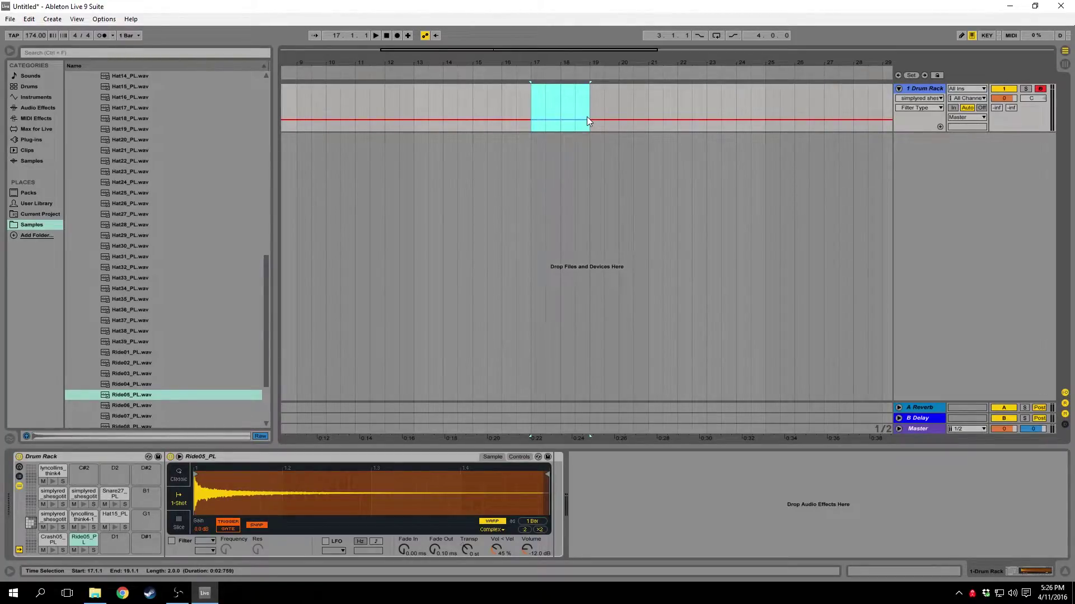
key(ctrl+shift+m)
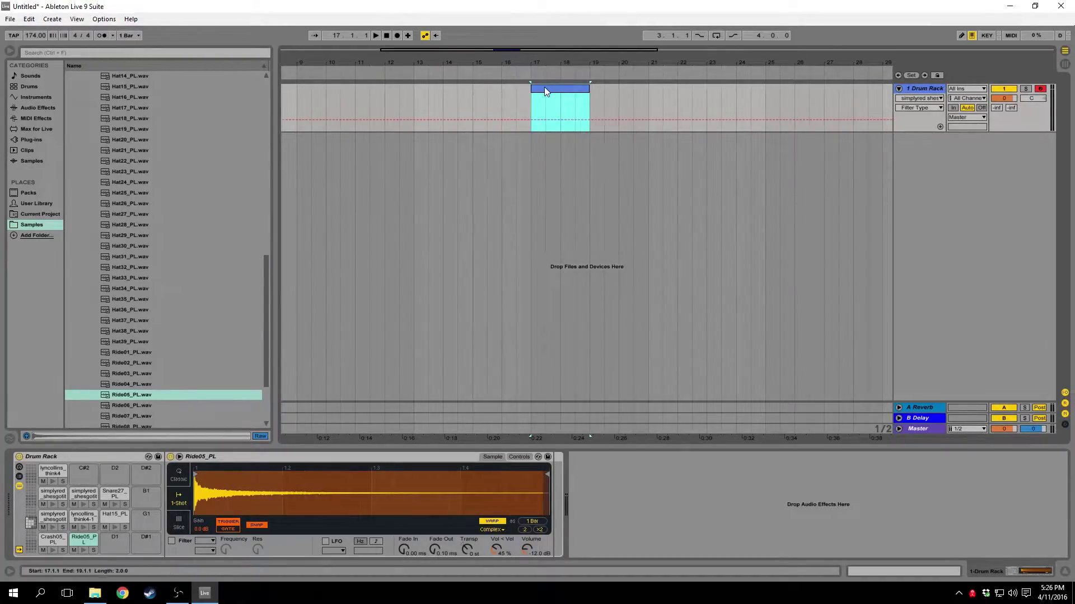
double_click(544, 88)
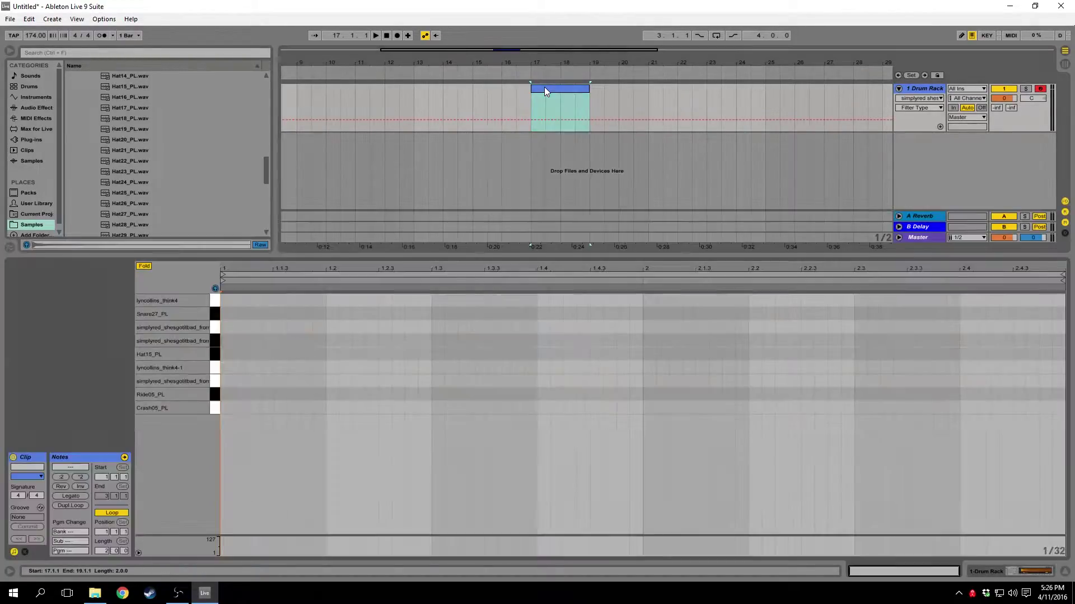
- Add a lyncollins_think4 note on beat 1 and Snare27_PL notes on beats 2 and 3, and play the clip
double_click(229, 303)
double_click(328, 314)
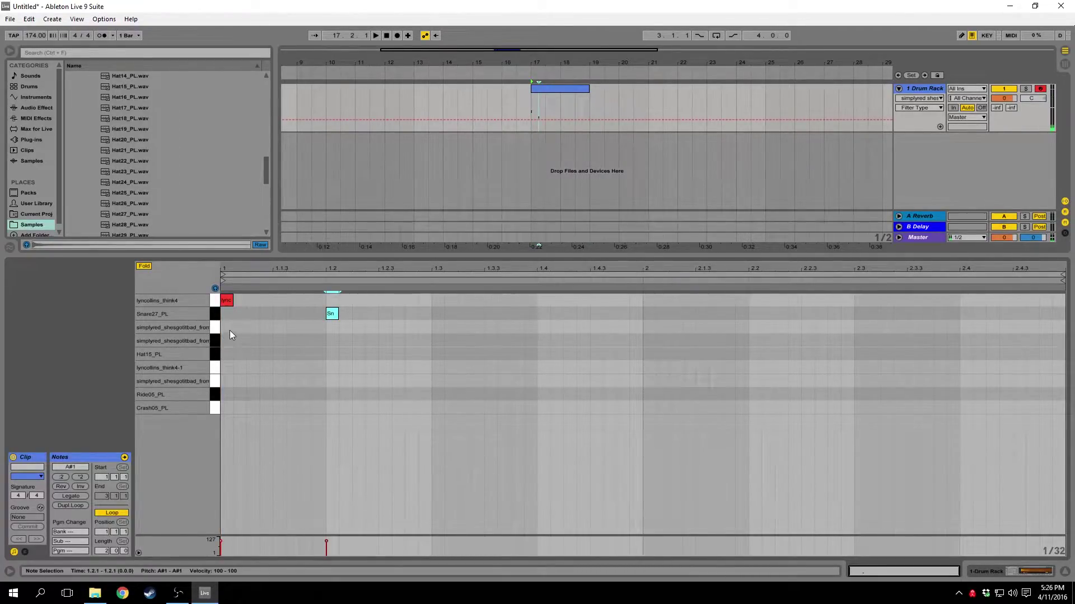
double_click(343, 327)
drag(346, 325, 436, 323)
key(space)
key(space)
key(space)
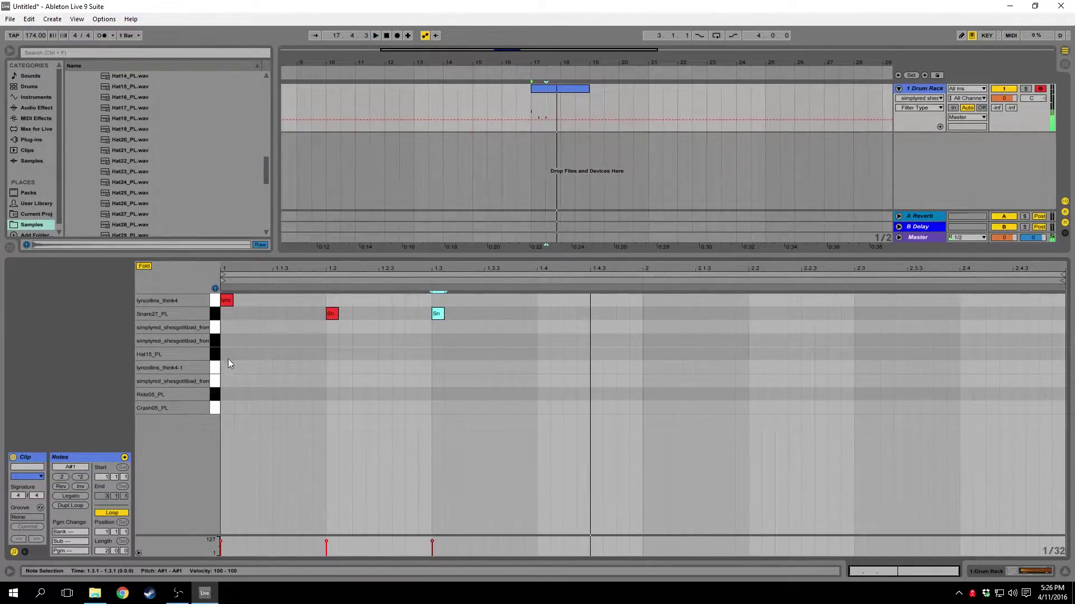
key(space)
- Add Hat15_PL notes at 1.1 and 1.1.3, lower the second's velocity to 57, duplicate the pair to beat 2 and play
double_click(224, 356)
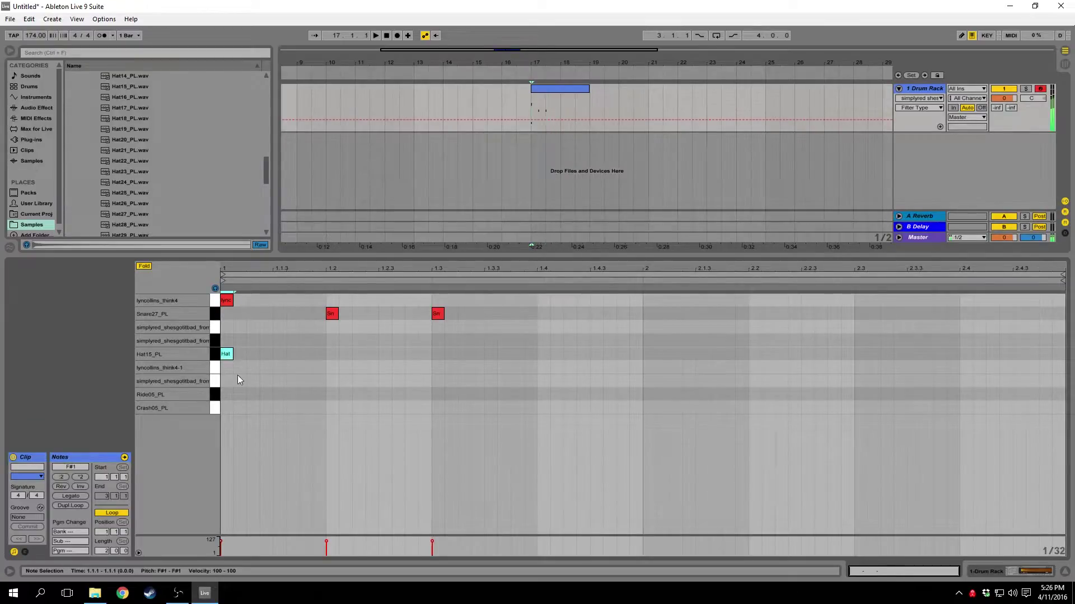
double_click(266, 356)
key(Right)
drag(274, 541, 273, 548)
shift+click(227, 355)
key(ctrl+d)
key(space)
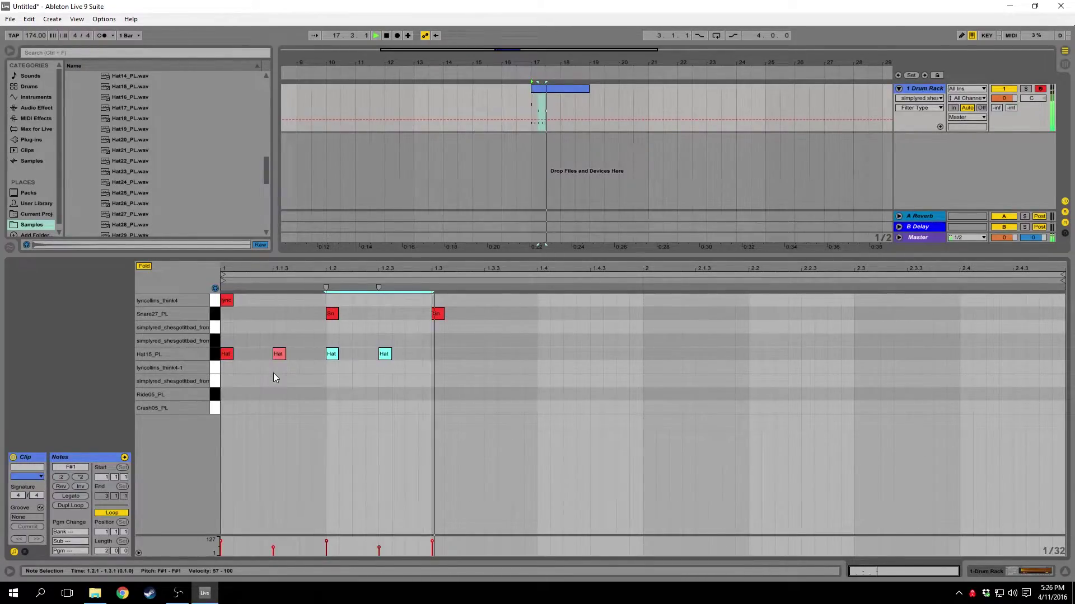
- Add a lyncollins_think4-1 note at 1.1.3, lower its velocity and play the clip
key(space)
double_click(228, 368)
key(space)
key(space)
drag(230, 369, 283, 378)
key(space)
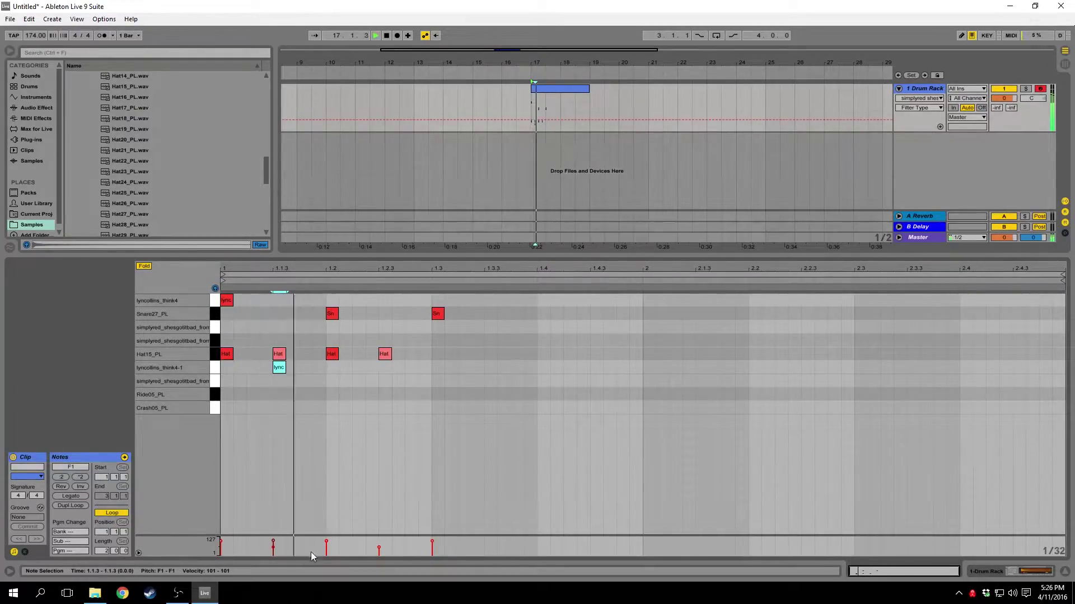
key(space)
click(274, 540)
drag(274, 540, 274, 544)
key(space)
- Move the second Snare27_PL note to 1.4, and audition the Ride05_PL row and the simplyred row above Hat15_PL
drag(435, 313, 542, 314)
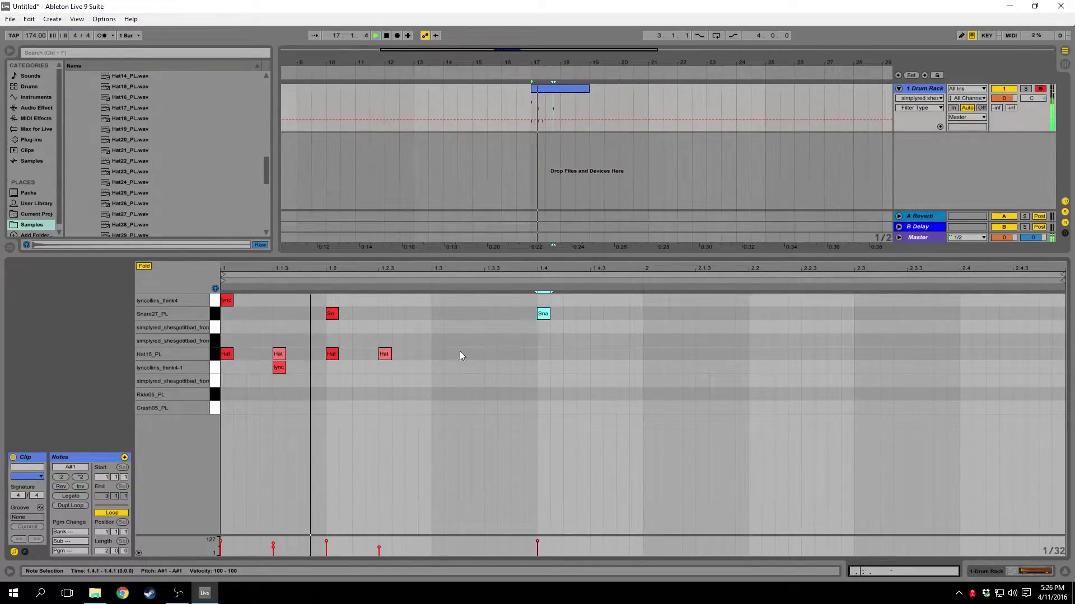
key(space)
click(213, 395)
click(216, 341)
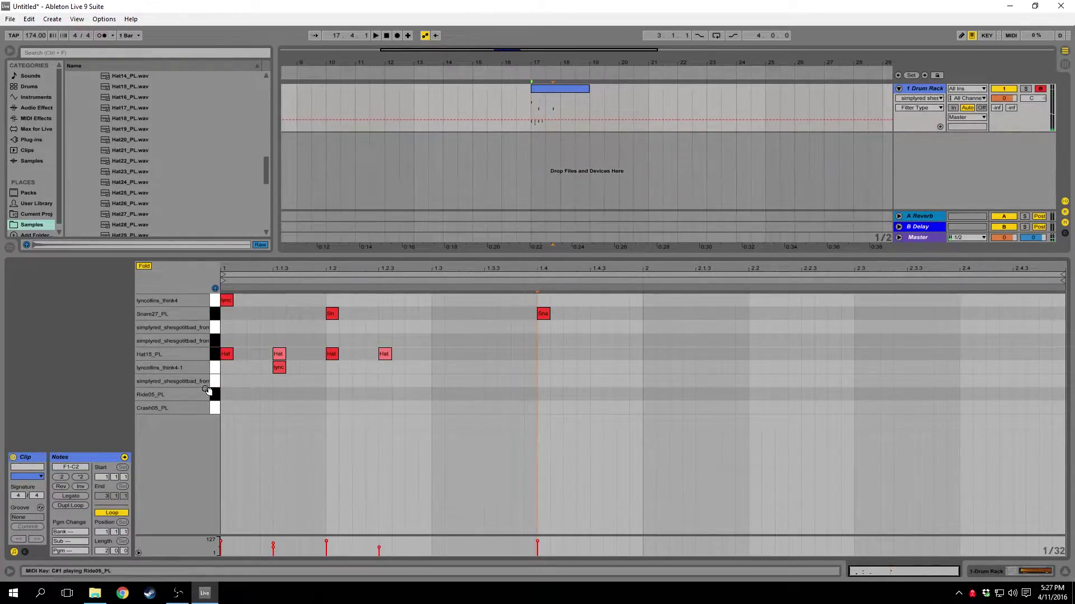
- Add notes in the simplyred row above Ride05_PL at 1.1, 1.1.3, 1.2, 1.2.3 and 1.3, lowering the velocity at 1.1.3 and 1.2.3
double_click(229, 384)
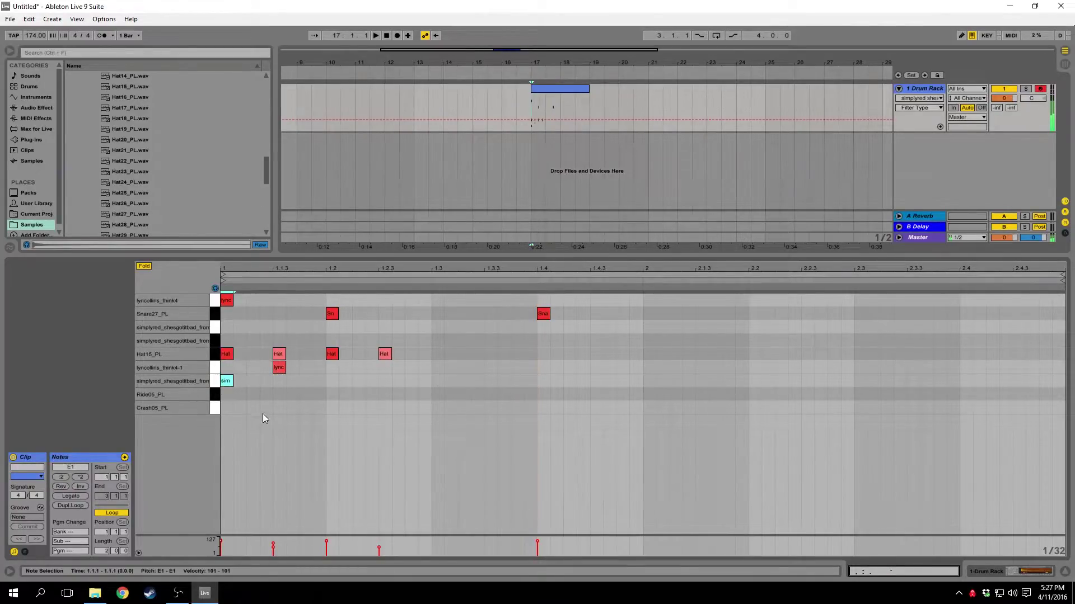
double_click(263, 380)
drag(264, 381, 276, 383)
double_click(333, 381)
double_click(388, 384)
double_click(439, 382)
click(279, 382)
drag(273, 540, 274, 548)
click(385, 382)
drag(378, 539, 378, 549)
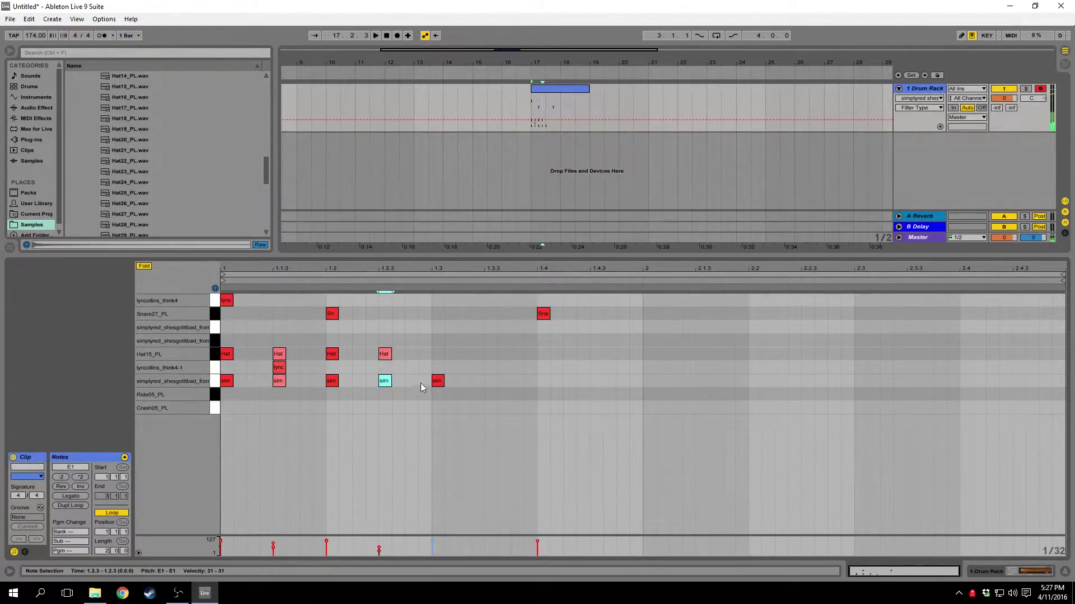
- Duplicate the first four notes of the lowest simplyred row twice, filling it through 2.2.3, and play the clip
drag(437, 389, 223, 379)
key(ctrl+d)
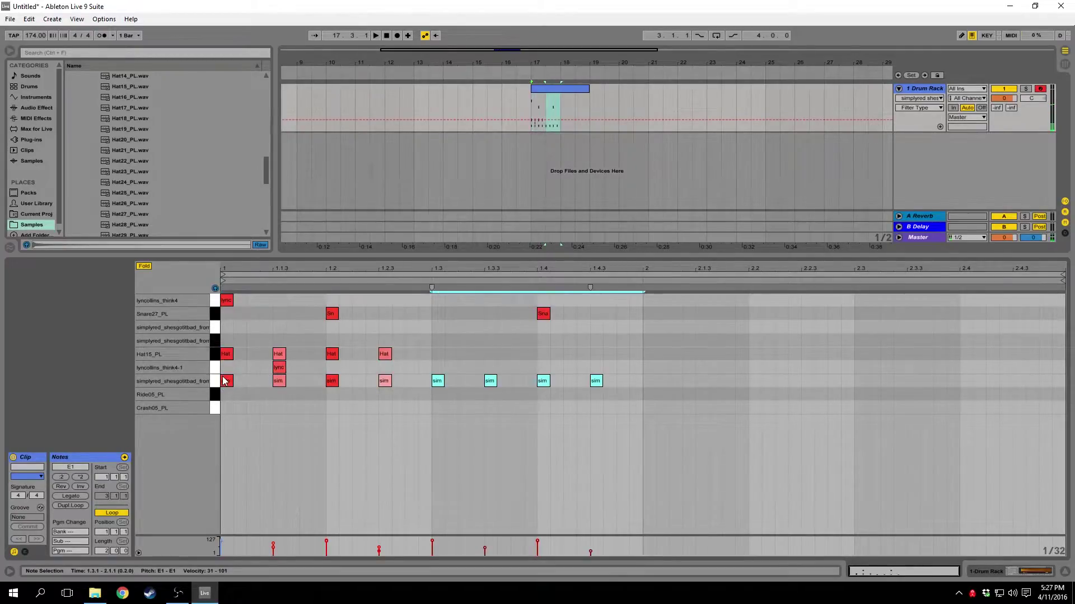
key(ctrl+d)
key(space)
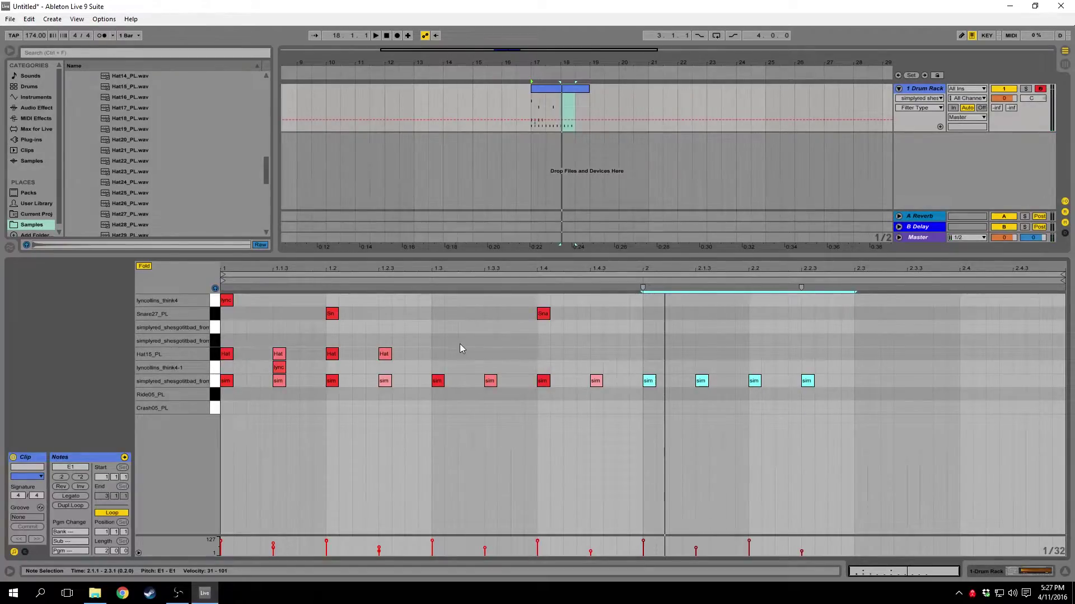
- Add Hat15_PL notes at 1.1.2 and 1.1.4 between the existing hats of beat 1
double_click(252, 355)
key(space)
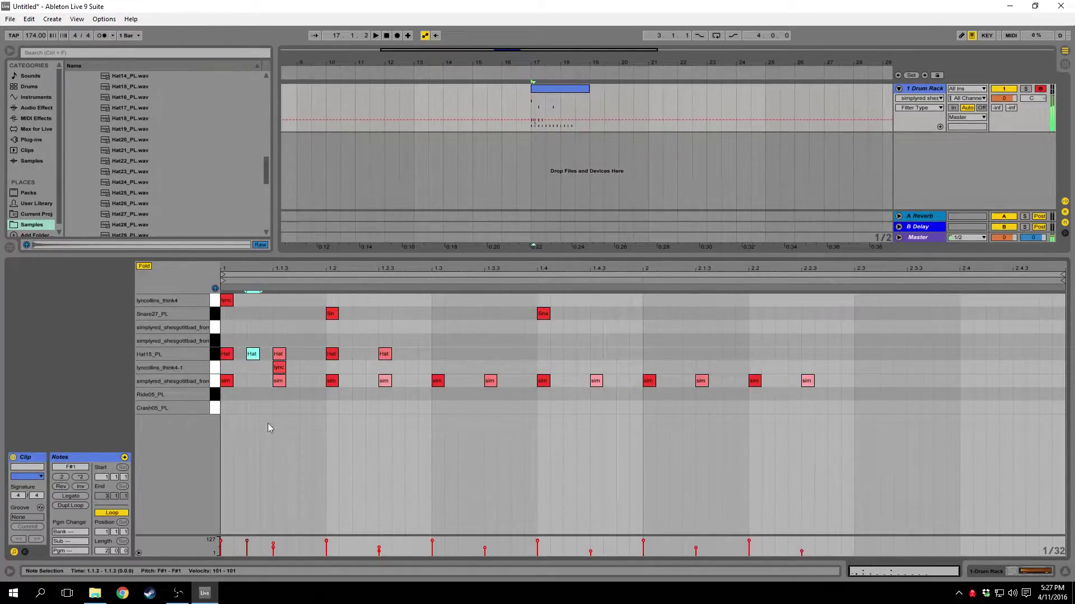
double_click(305, 355)
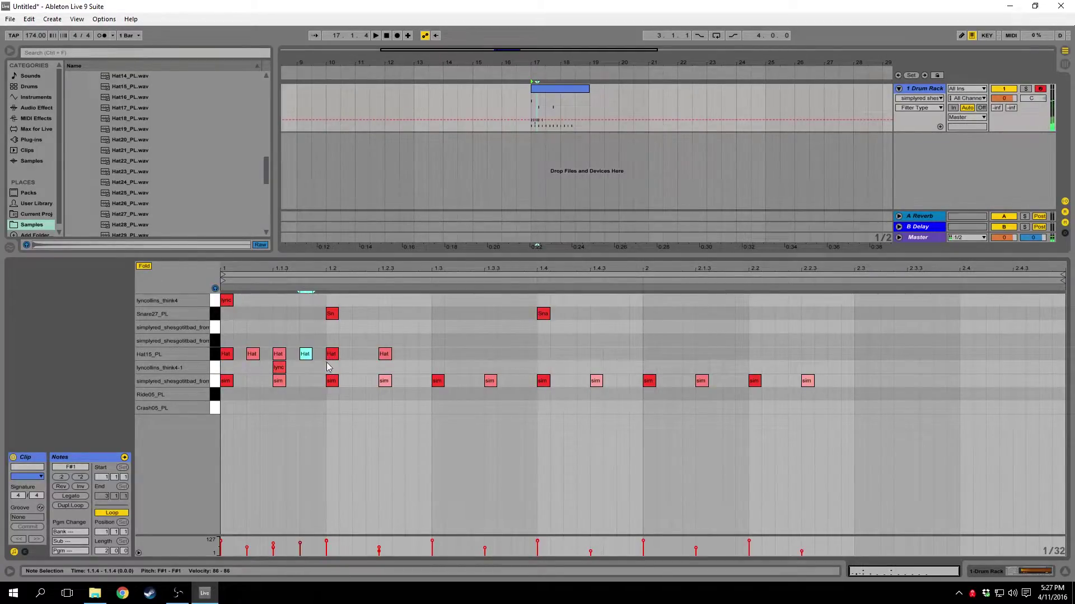
- Duplicate beat 1's four Hat15_PL notes repeatedly through beat 2.2 and play the clip
drag(325, 365, 218, 349)
key(ctrl+d)
key(ctrl+d)
key(ctrl+d)
key(ctrl+d)
key(ctrl+d)
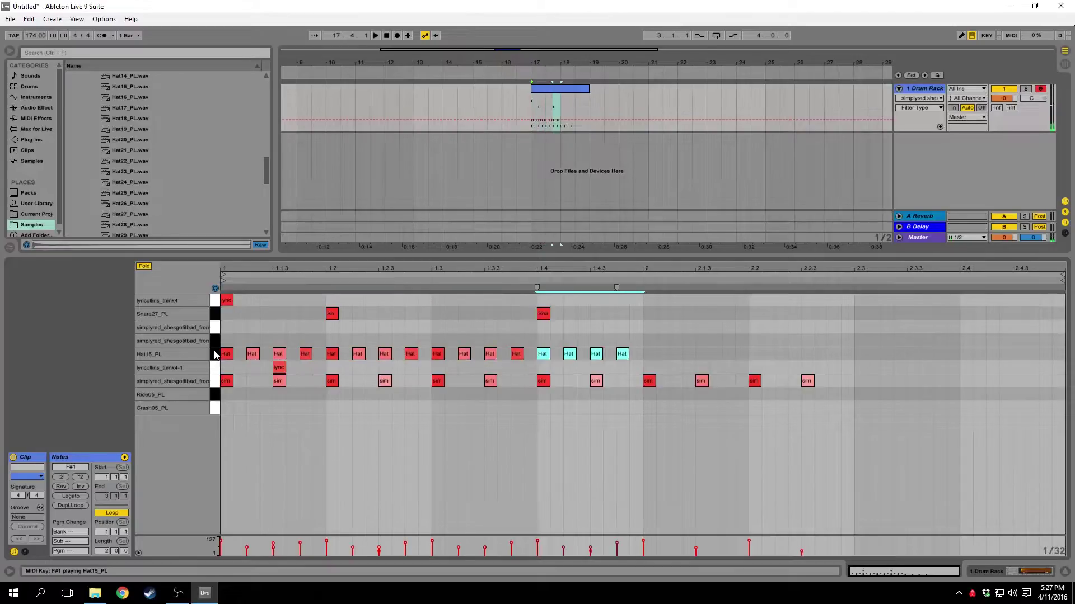
key(space)
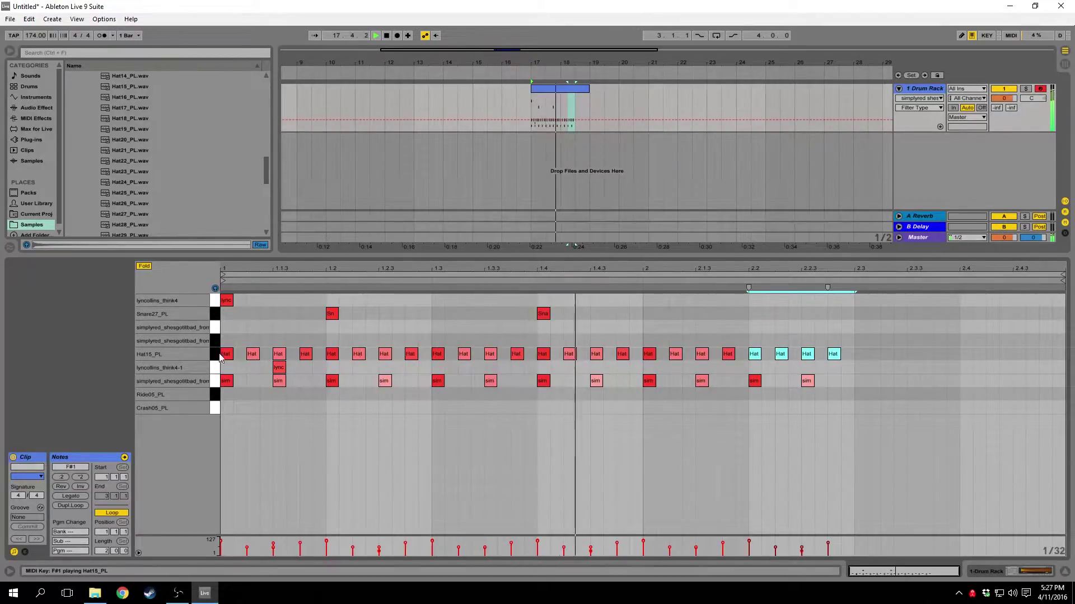
key(space)
- Undo the duplicated and added Hat15_PL notes and play the clip
key(ctrl+z)
key(ctrl+z)
key(ctrl+z)
key(ctrl+z)
key(ctrl+z)
key(ctrl+z)
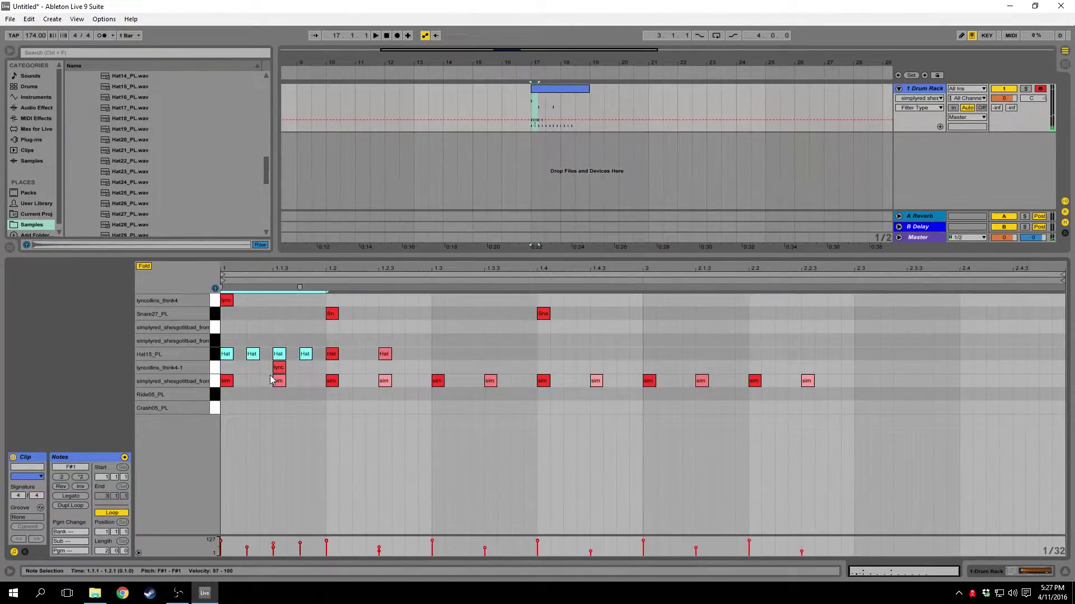
key(ctrl+z)
key(ctrl+z)
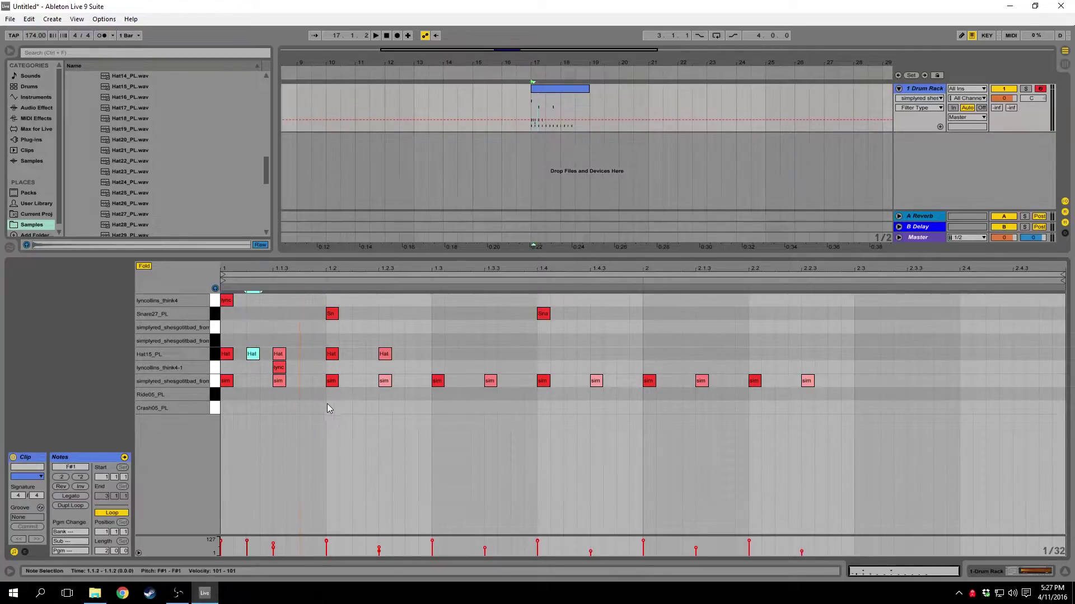
key(space)
key(space)
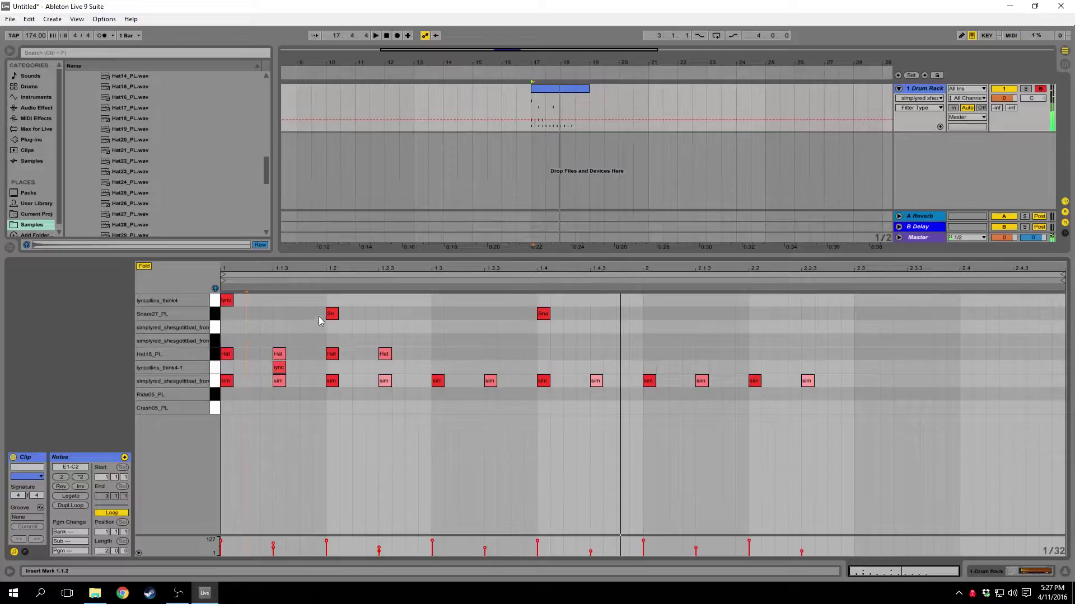
- Replace the Snare27_PL notes at 1.2 and 1.4 with notes in the simplyred row directly below, and play the clip
double_click(331, 327)
double_click(542, 327)
key(space)
key(space)
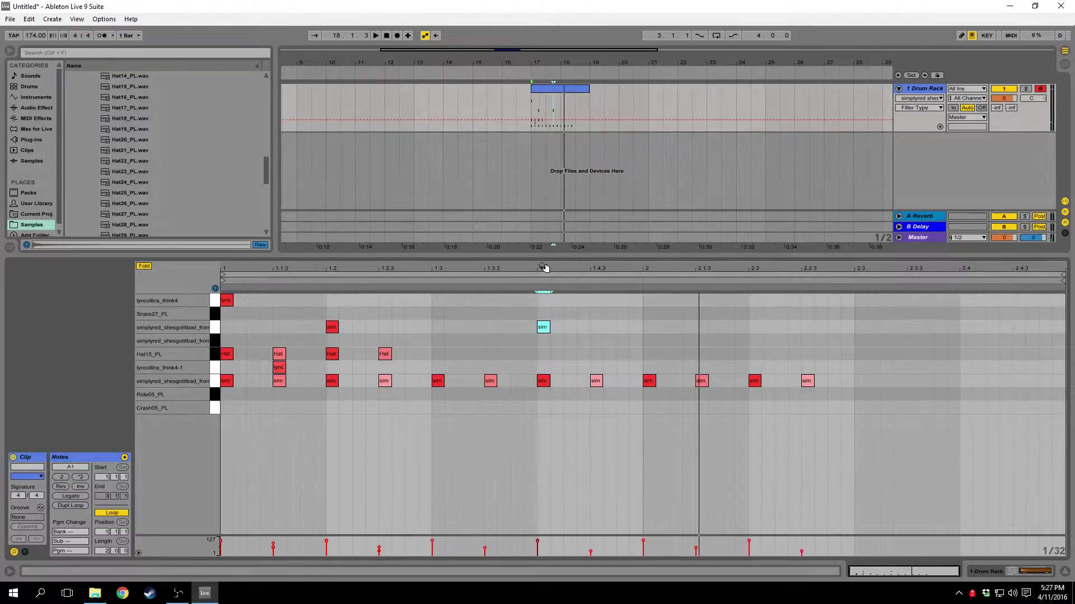
- Try a lyncollins_think4 note at 1.3.3 during playback
key(space)
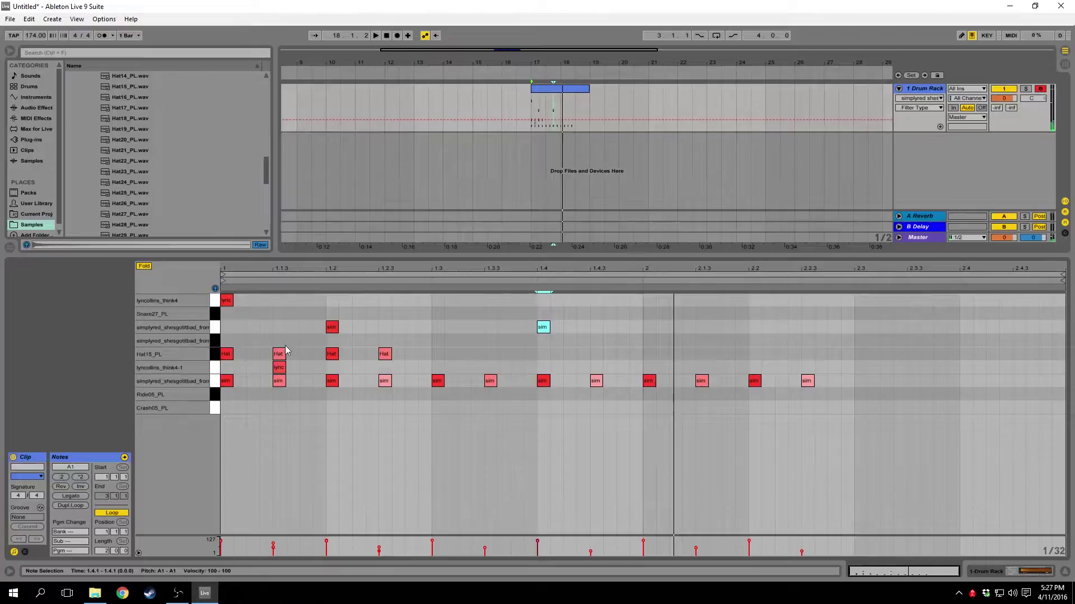
double_click(493, 302)
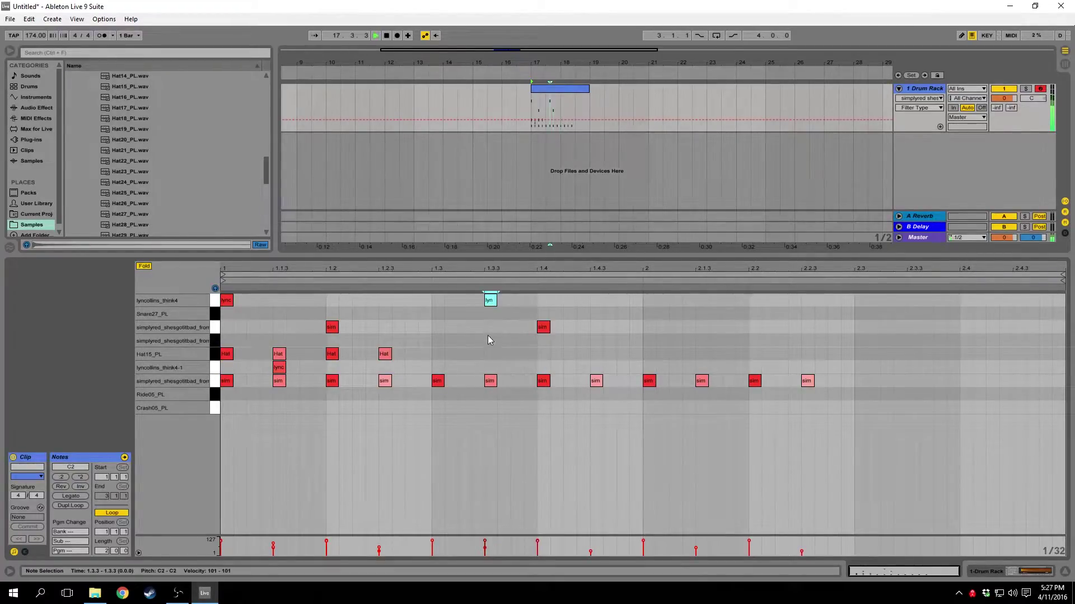
key(space)
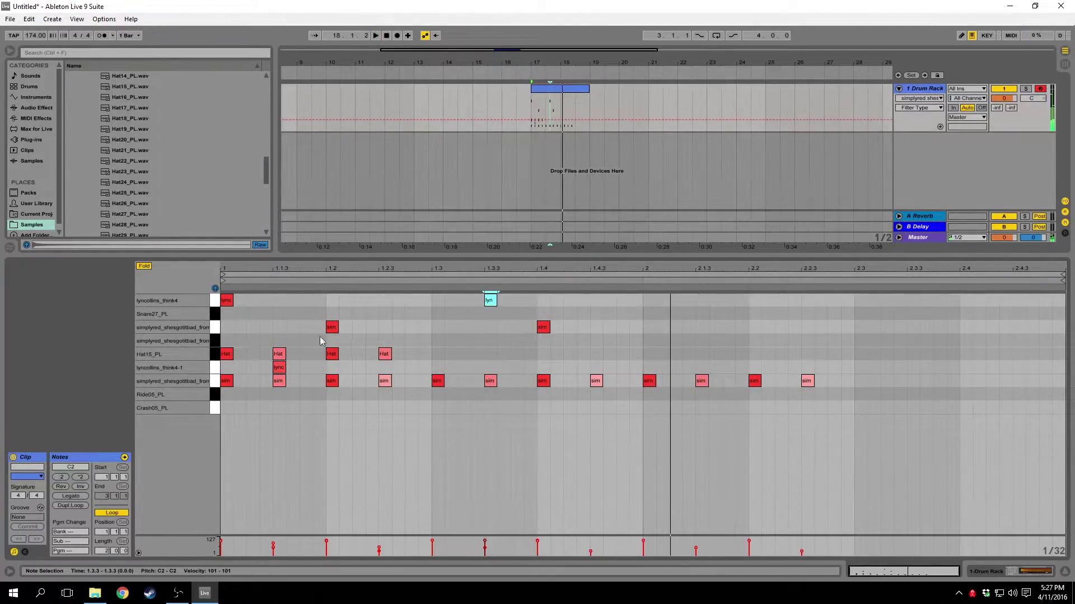
- Add a Ride05_PL note at 1.1, leaving Crash05_PL empty, and play the clip
click(229, 305)
double_click(227, 407)
double_click(227, 398)
double_click(227, 408)
key(space)
key(space)
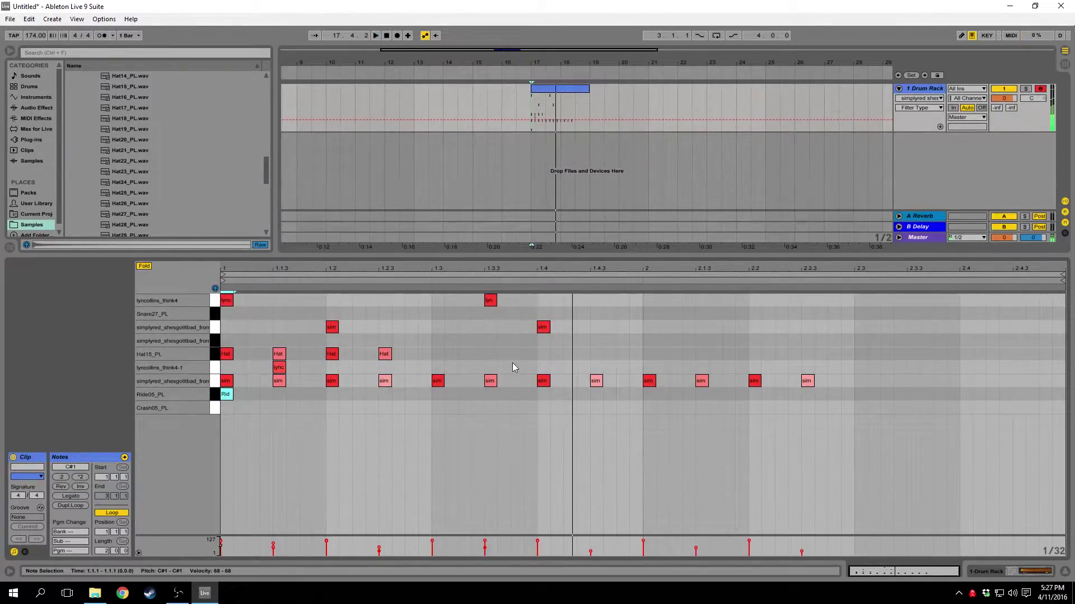
- Delete the lyncollins_think4 note at 1.3.3 and audition the Hat15_PL row and the lowest simplyred row
double_click(490, 301)
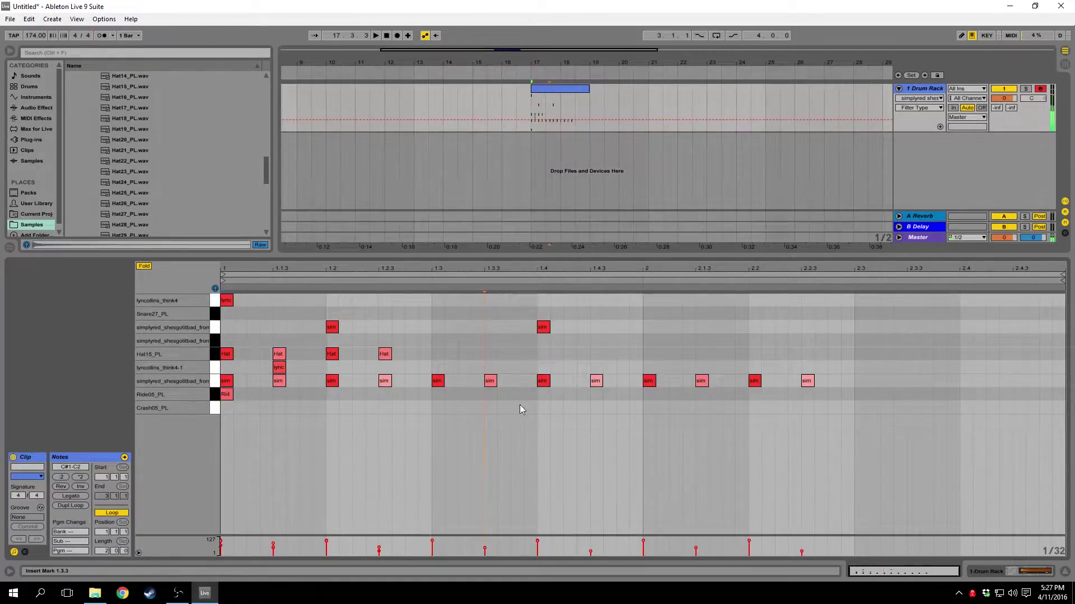
click(216, 355)
click(215, 381)
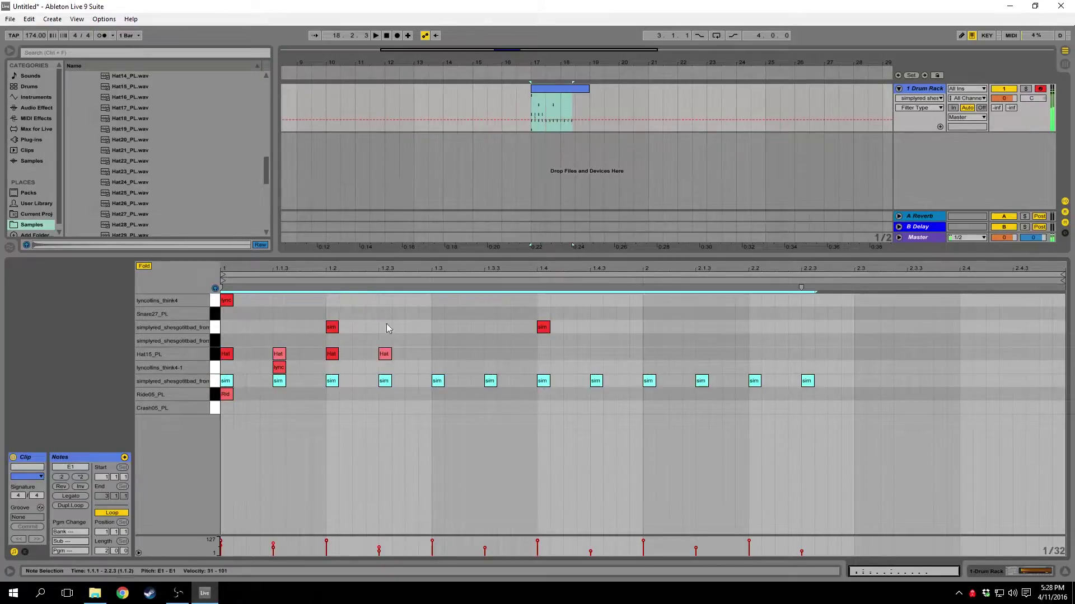
- Enable a 12 dB high-pass filter at 370 Hz on the Drum Rack's Hat15_PL pad and audition it
click(931, 88)
click(83, 526)
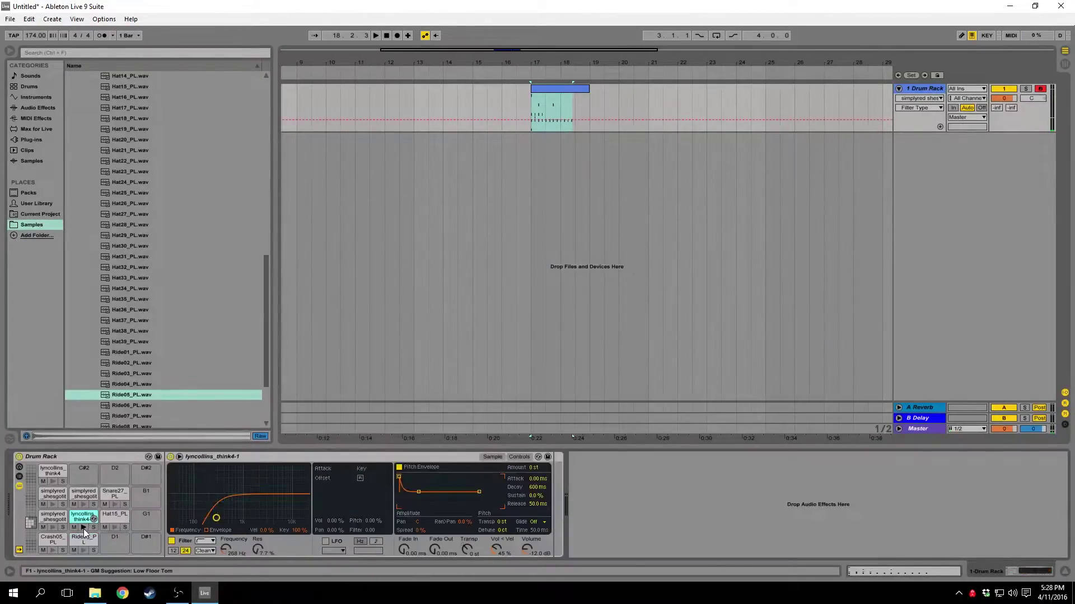
click(111, 520)
click(171, 540)
click(205, 541)
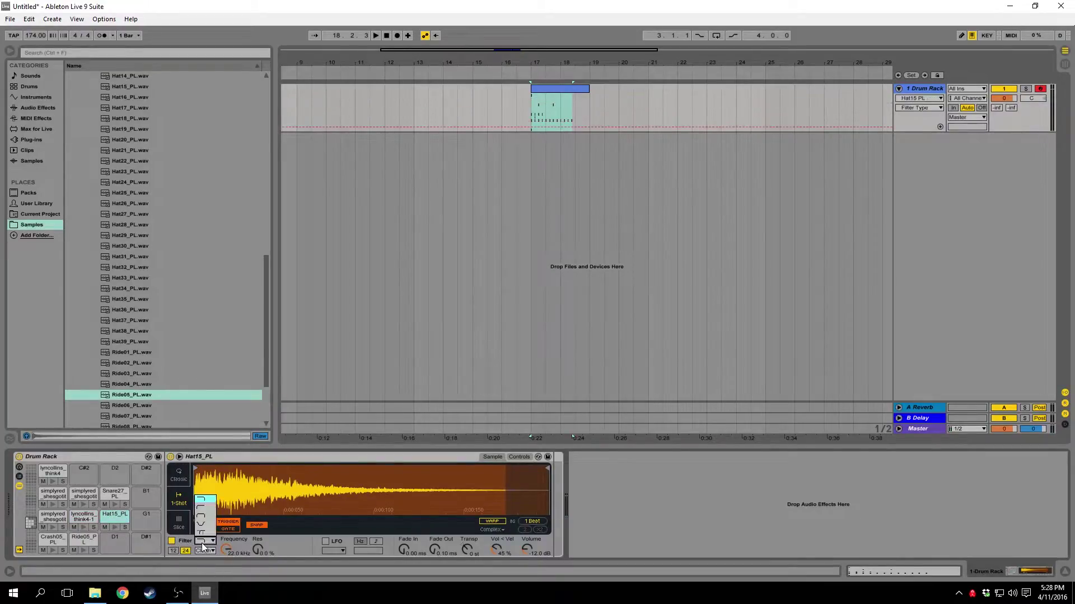
click(205, 500)
click(172, 551)
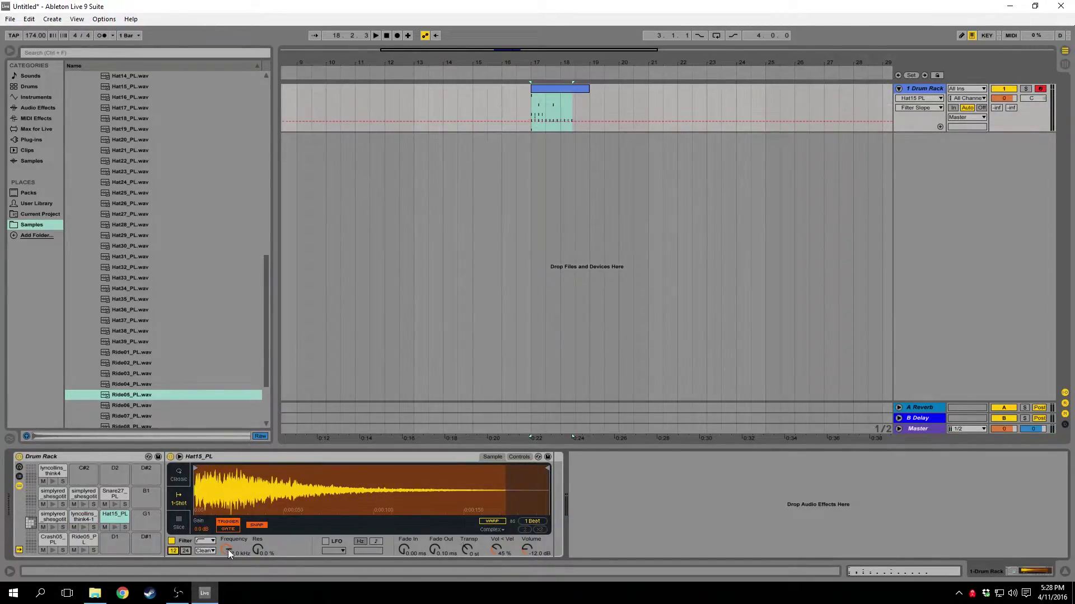
drag(223, 549, 183, 554)
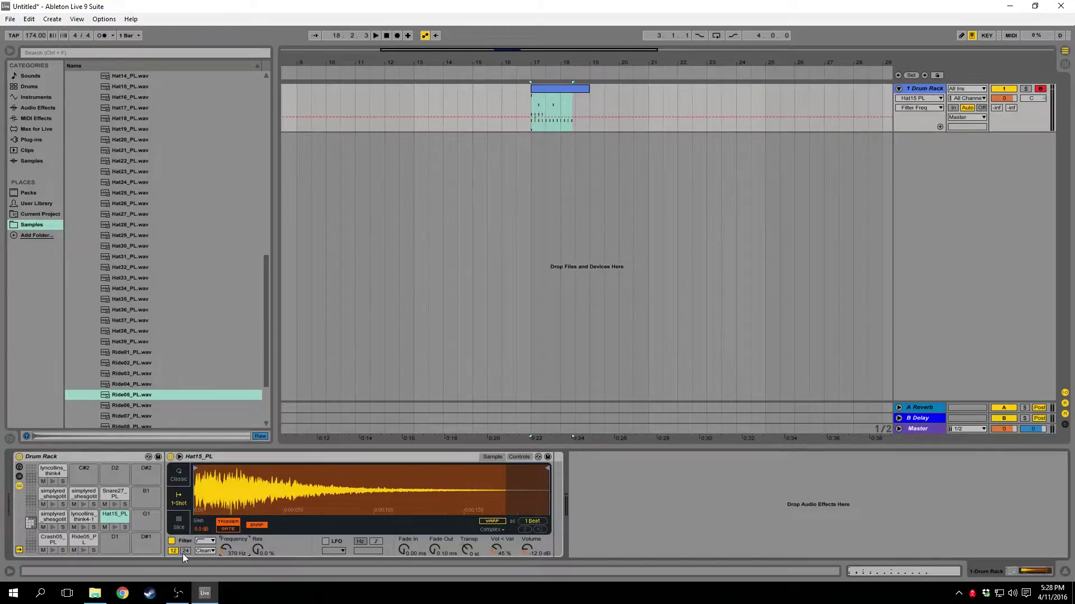
click(116, 528)
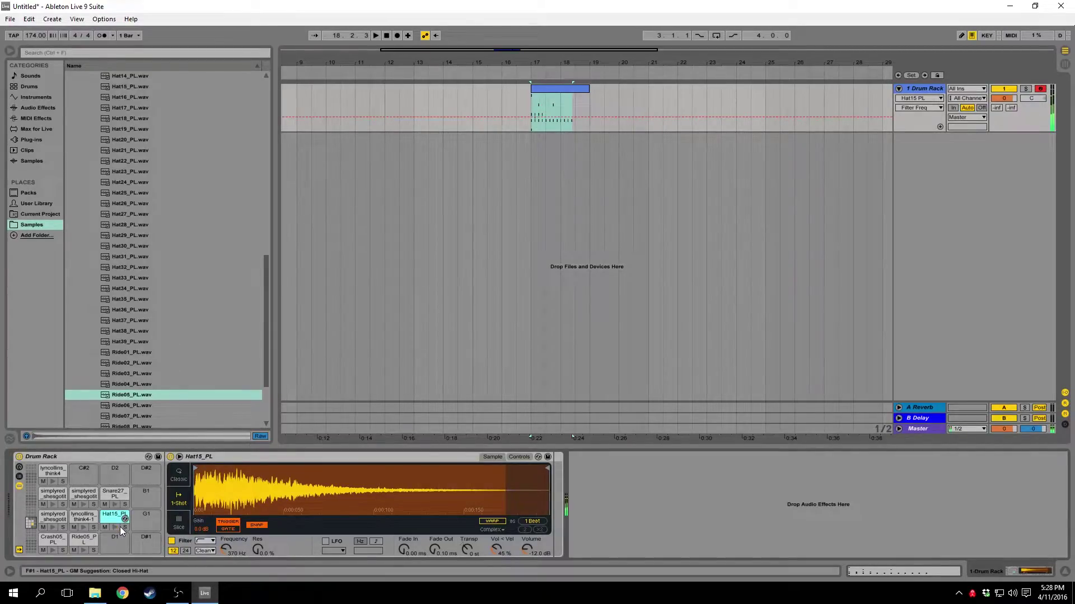
- Try a longer fade-out on Hat15_PL and enable its pitch envelope with a short decay and -62% sustain
drag(441, 553, 441, 571)
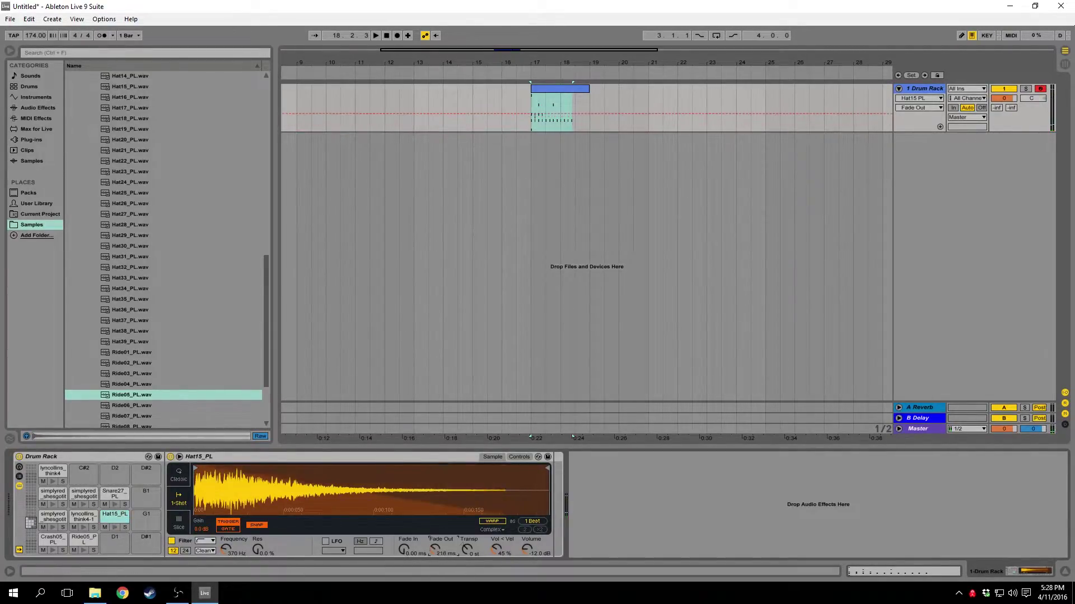
click(519, 457)
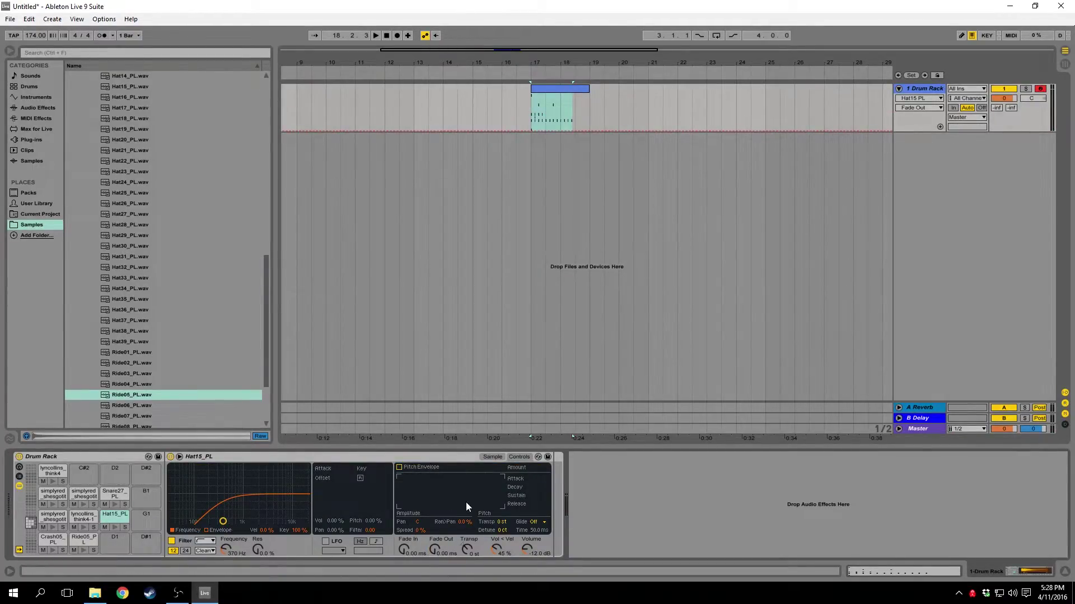
click(113, 527)
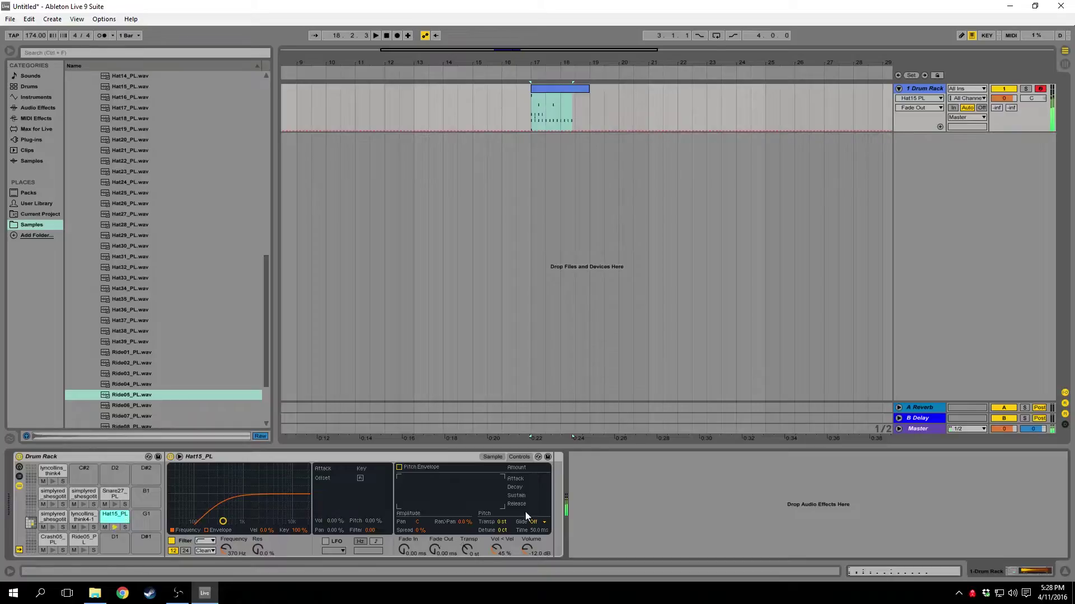
click(413, 497)
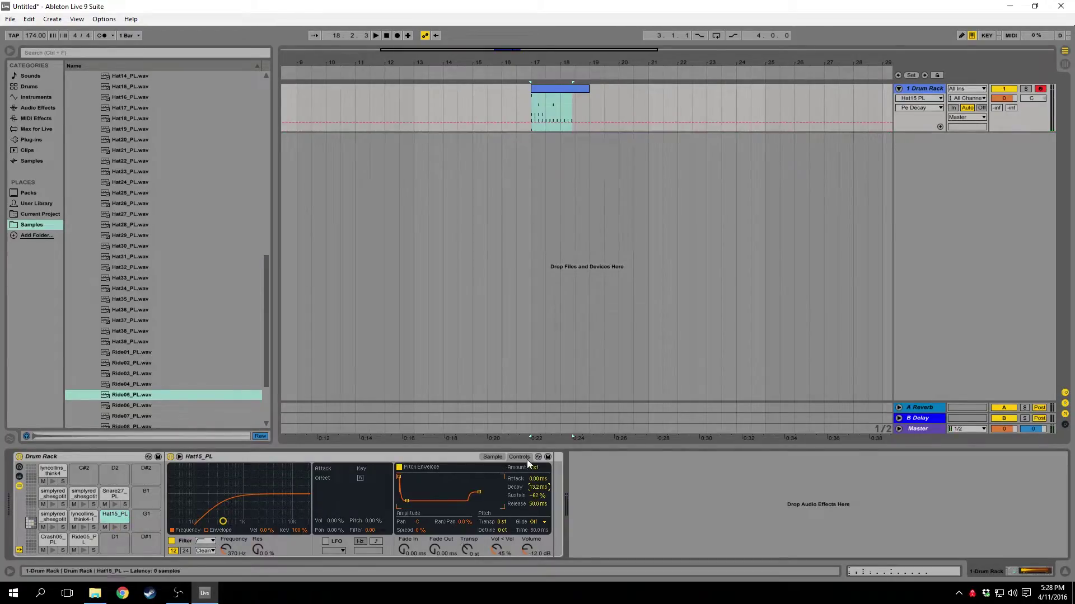
- Set Hat15_PL's fade-out to 157 ms, shorten its sample end to roughly the first third, and audition the pad
click(492, 457)
mouse_move(445, 553)
mouse_down()
mouse_move(446, 532)
mouse_move(434, 560)
mouse_up()
click(115, 527)
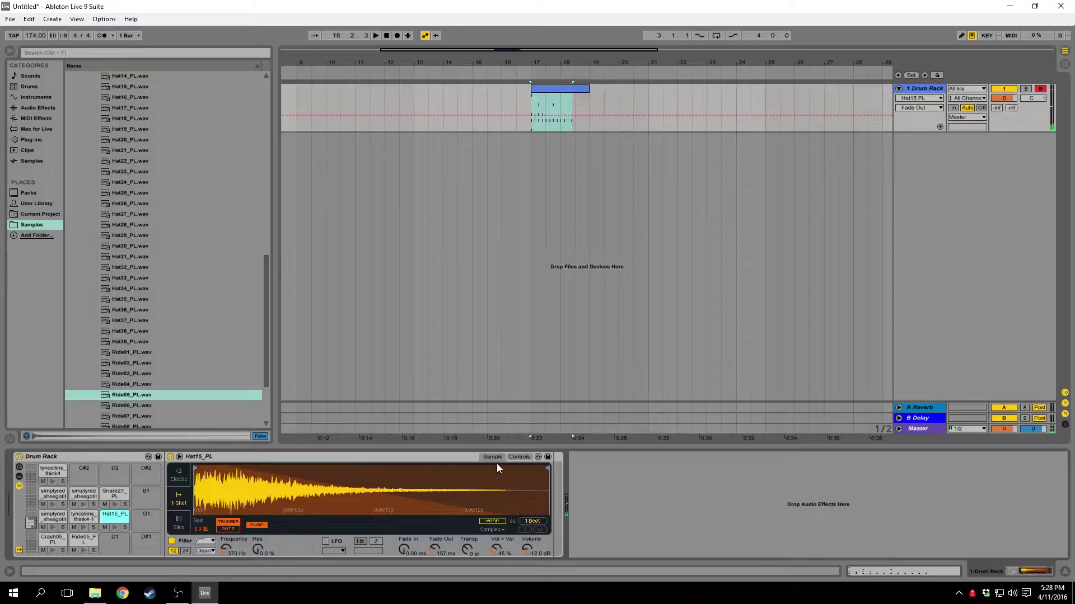
click(108, 526)
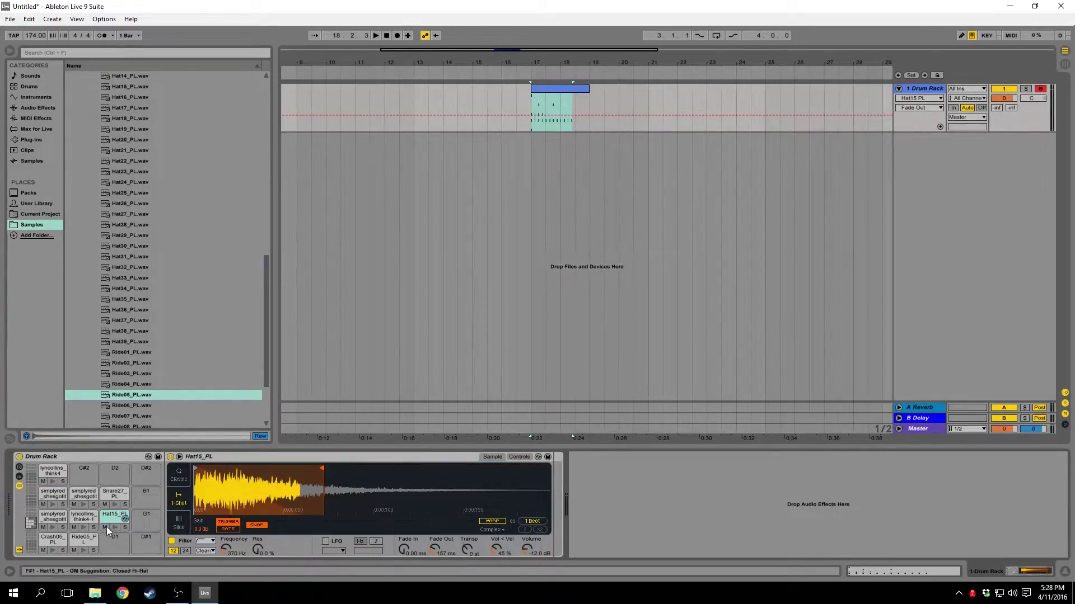
- Open and play the two-bar drum clip, and show the Drum Rack track's devices
double_click(558, 90)
key(space)
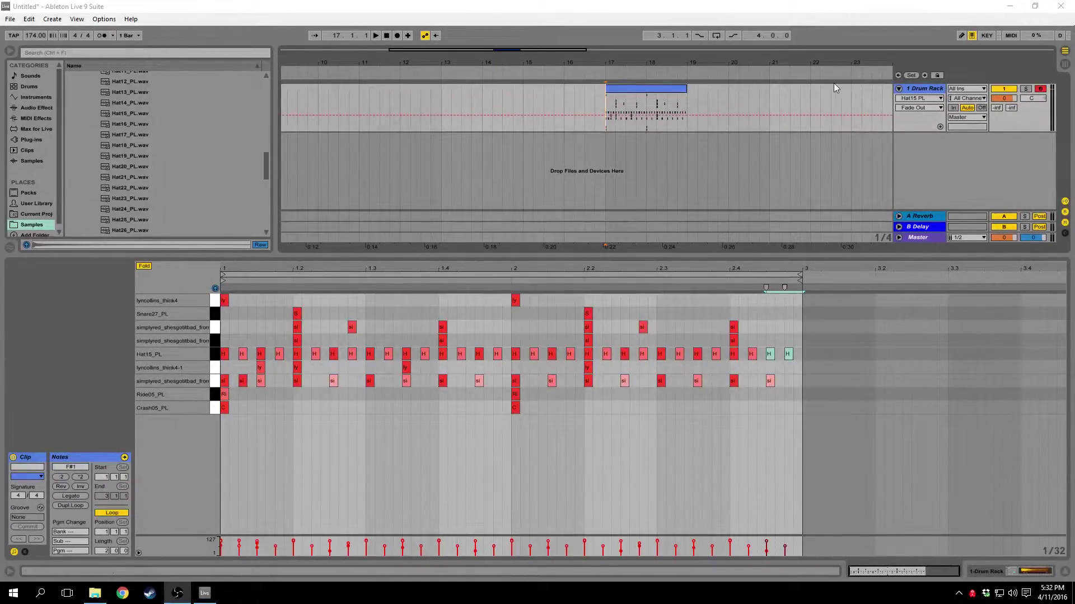
key(space)
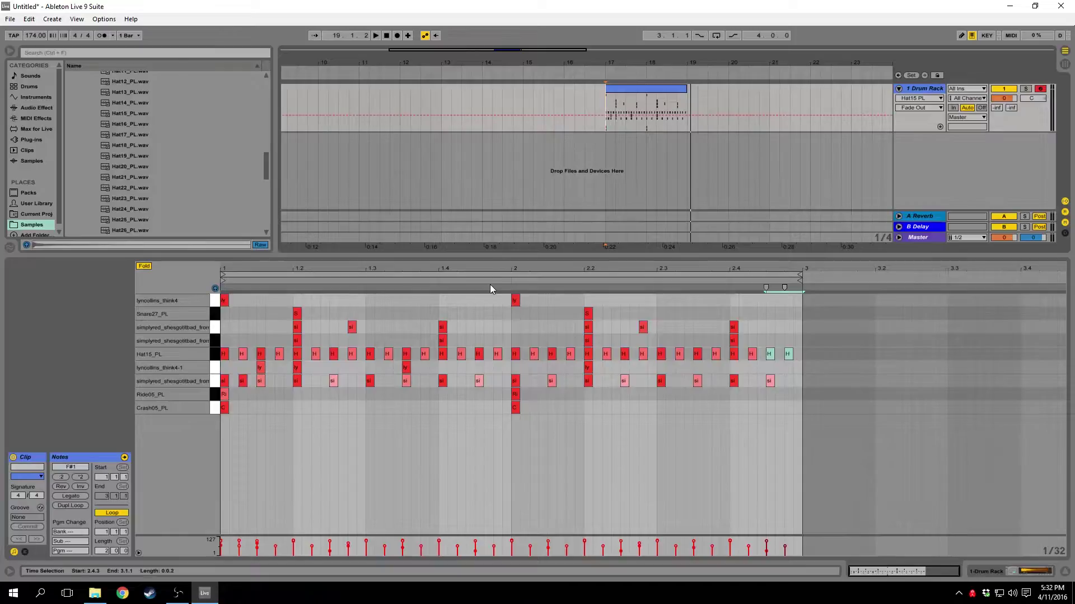
click(918, 88)
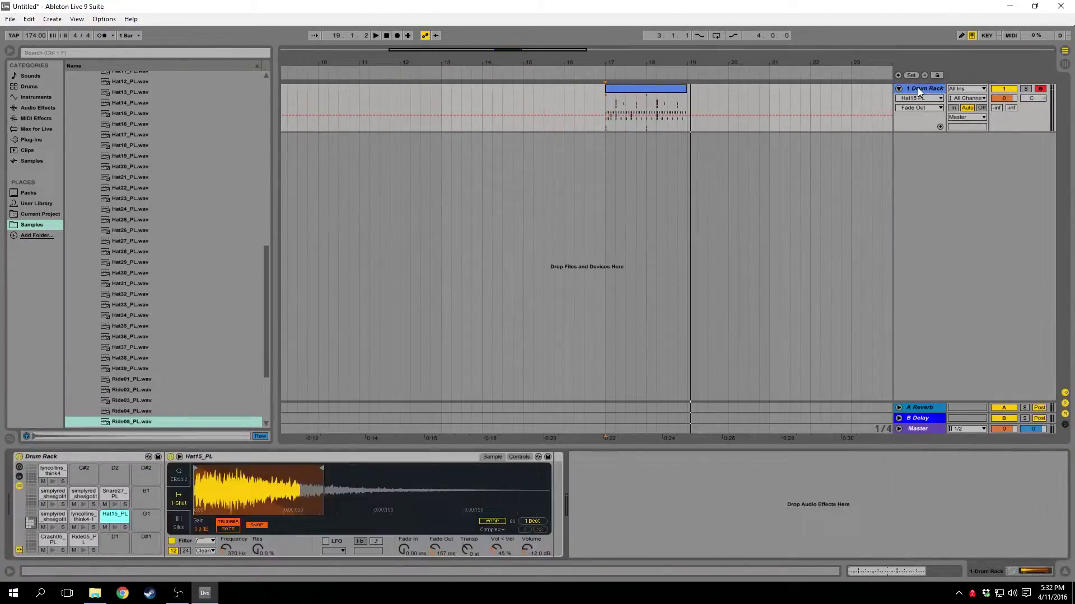
- Select the Drum Rack's lyncollins_think4 pad and play through the two-bar drum clip
click(52, 475)
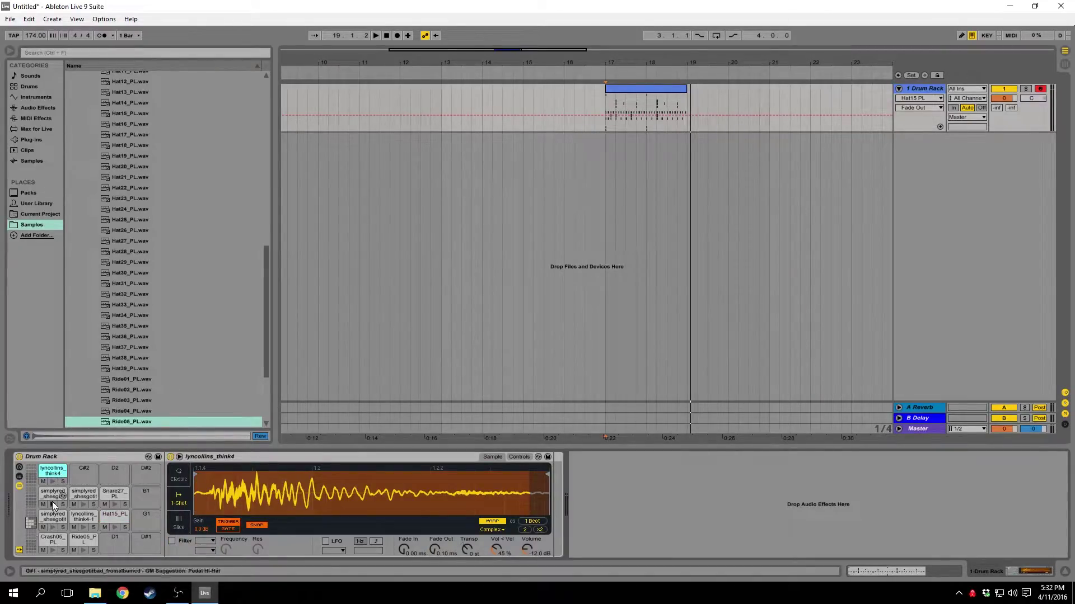
key(space)
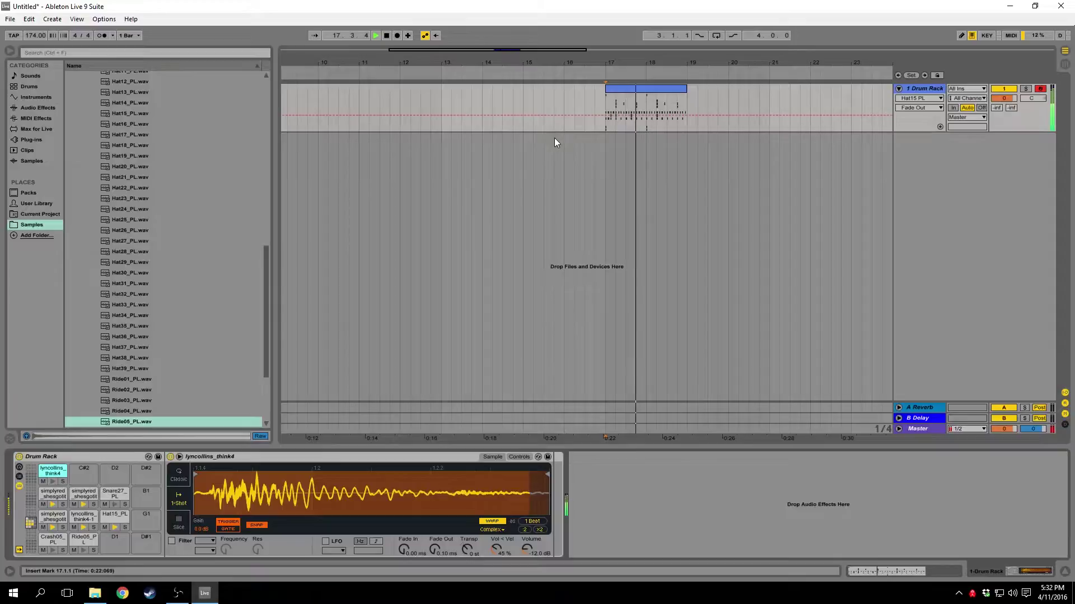
key(space)
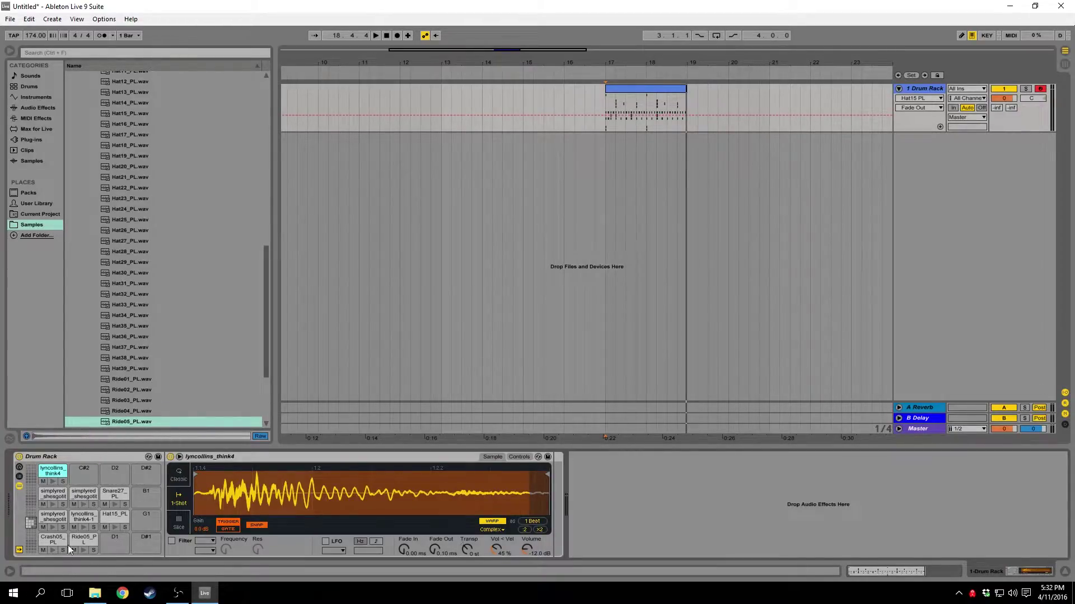
- Lower the volume of the E1 simplyred_shesgotitbad and lyncollins_think4-1 pads, and set Hat15_PL's volume to -14 dB
click(53, 516)
click(525, 551)
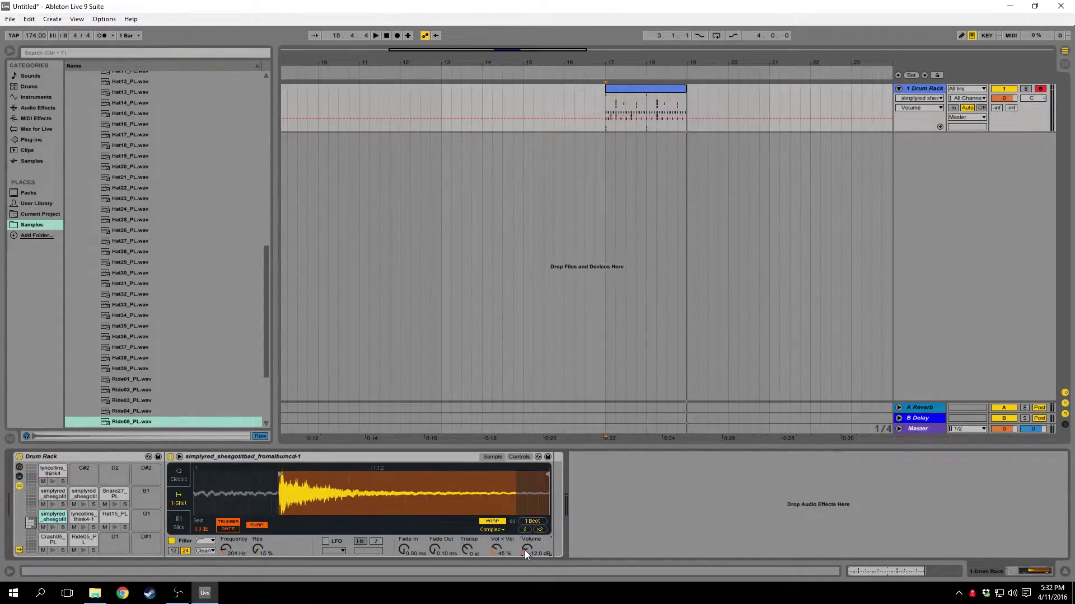
click(82, 516)
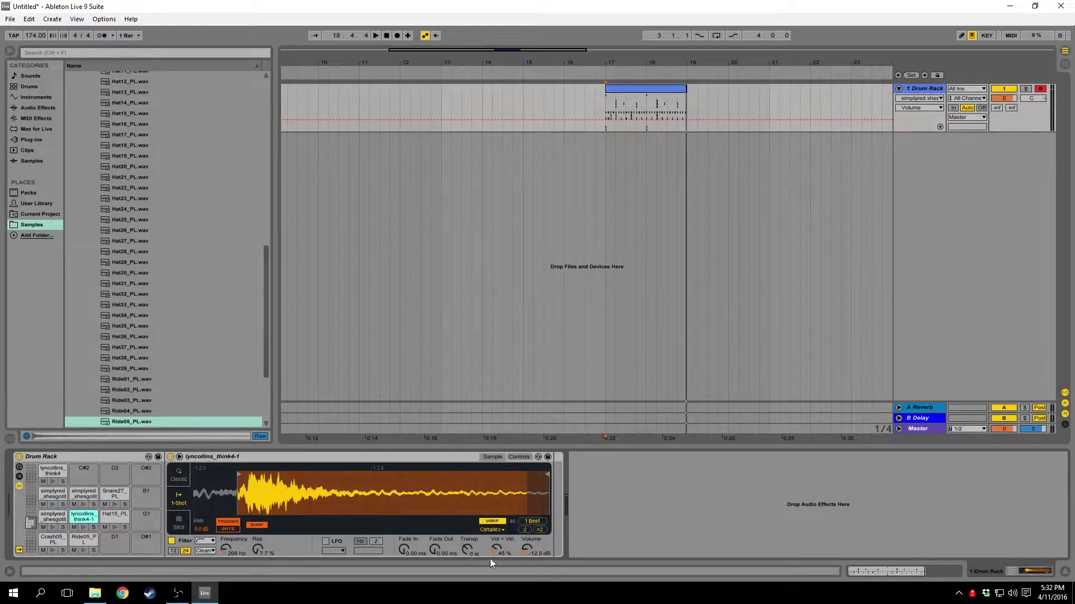
click(530, 549)
drag(530, 552, 530, 554)
click(113, 512)
click(529, 550)
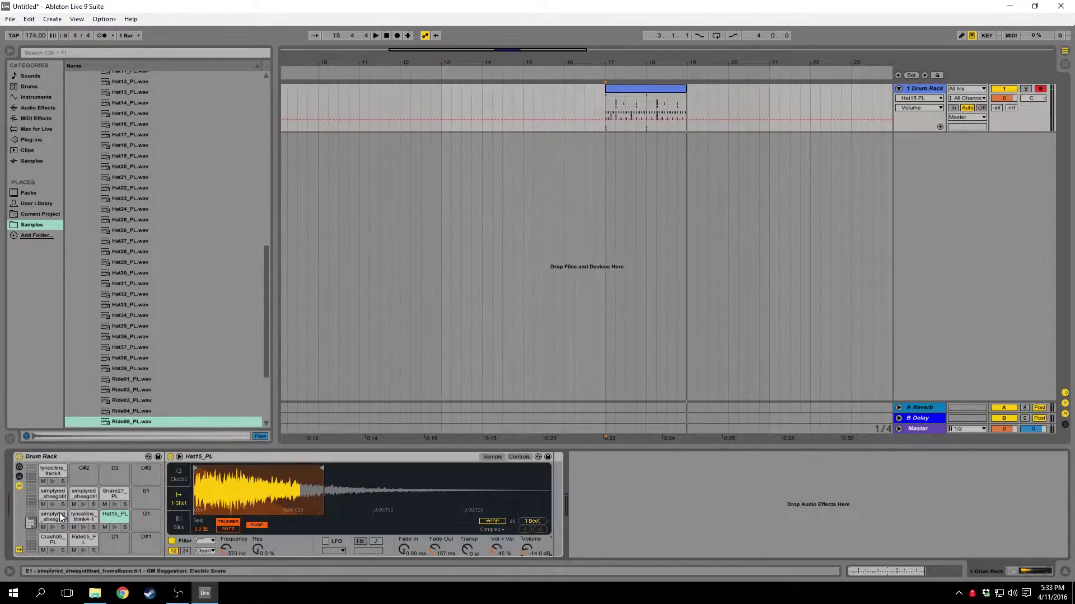
- Audition the lyncollins_think4 pad and add the default Compressor audio effect to its chain
click(52, 472)
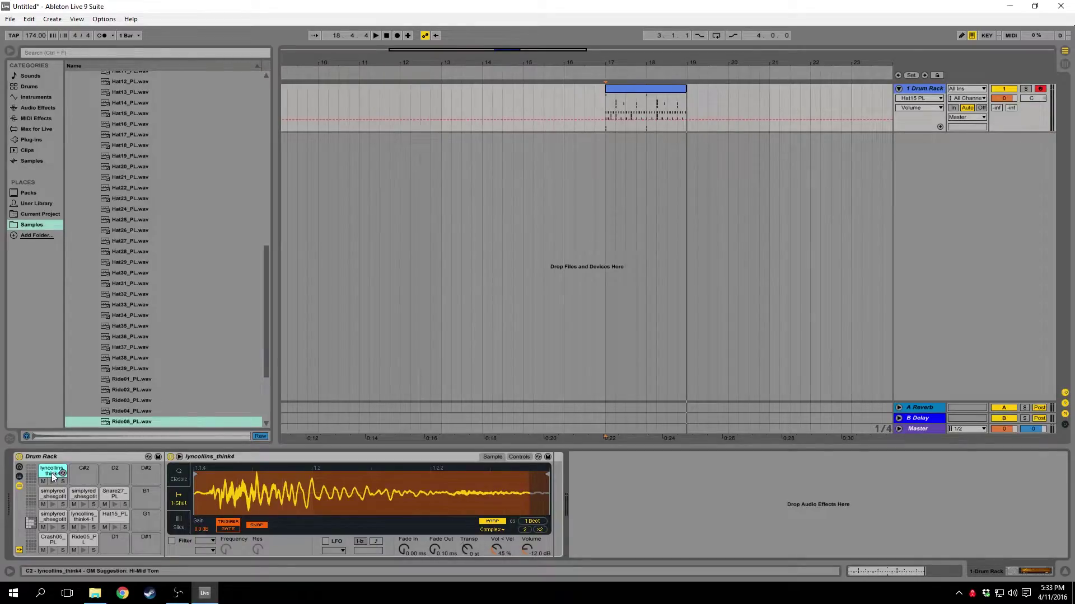
click(53, 481)
click(44, 110)
click(137, 149)
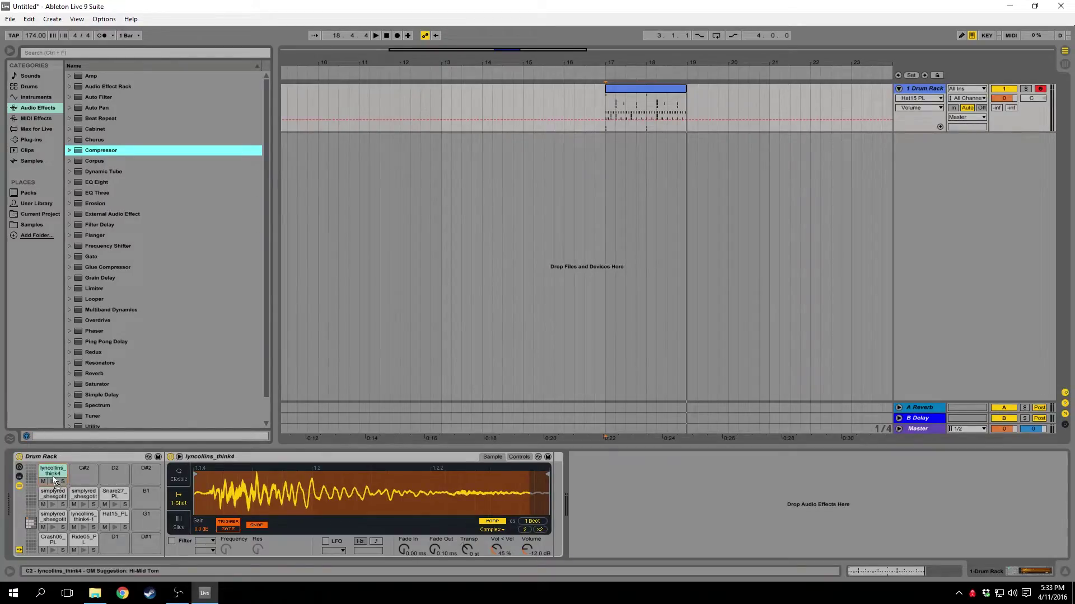
key(Return)
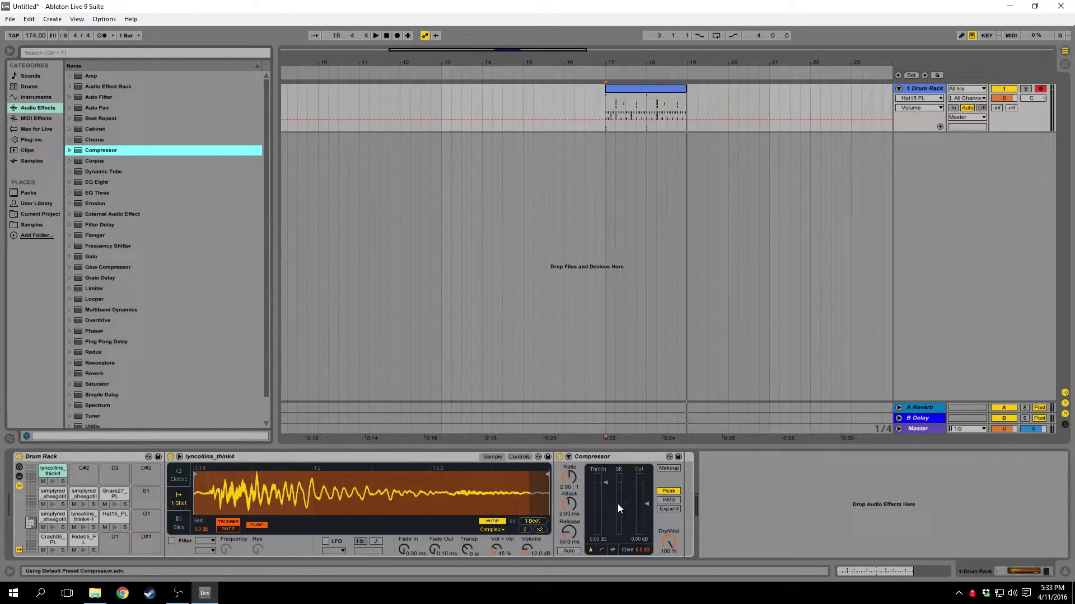
- Set the Compressor on lyncollins_think4 to a 4:1 ratio and a 0.20 ms attack
click(572, 502)
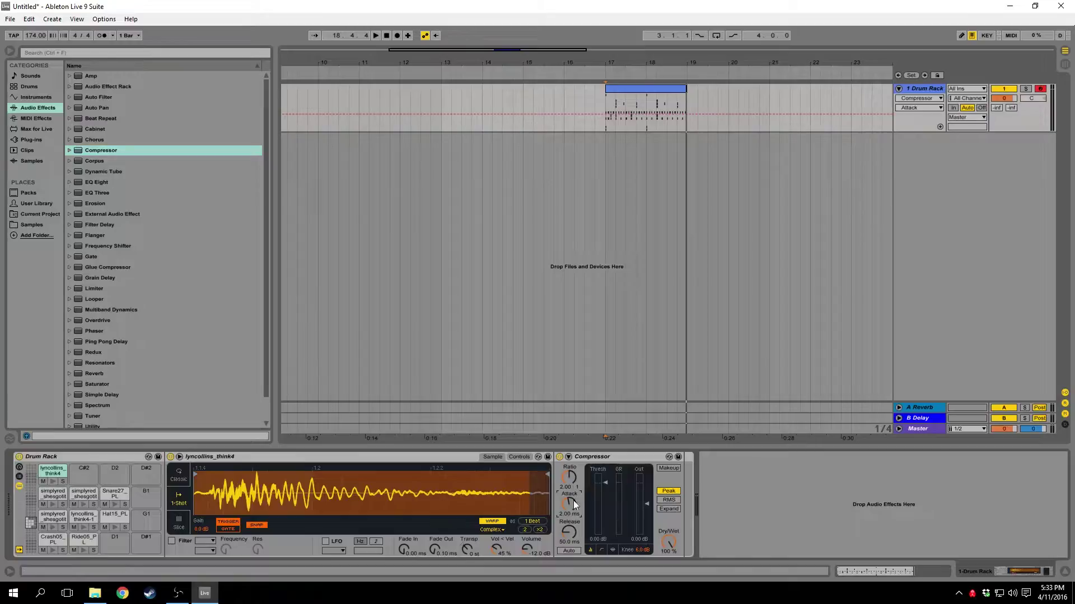
drag(571, 479, 571, 462)
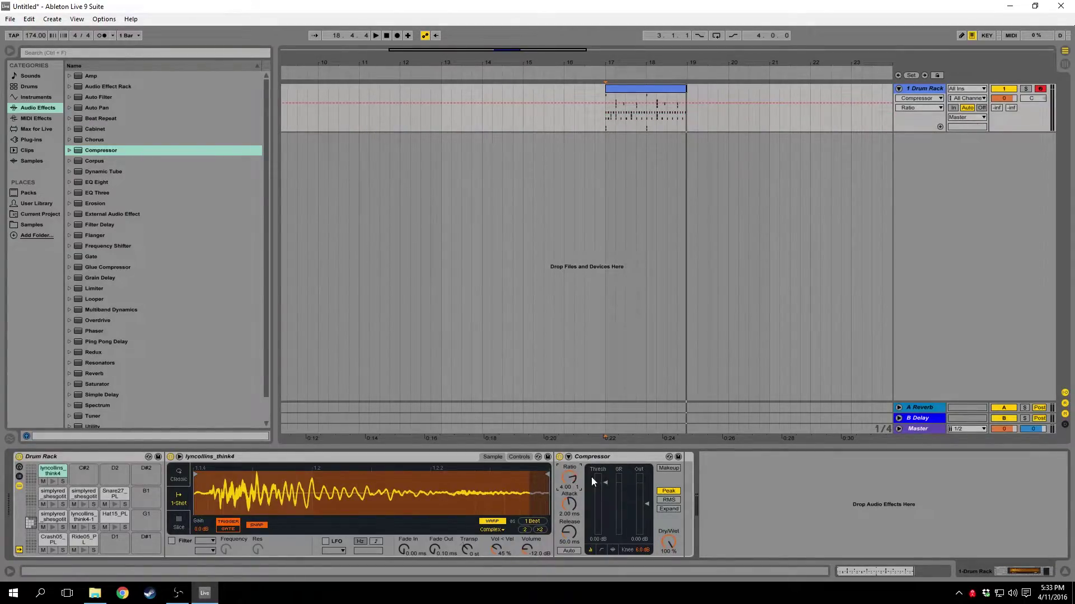
drag(563, 508, 562, 532)
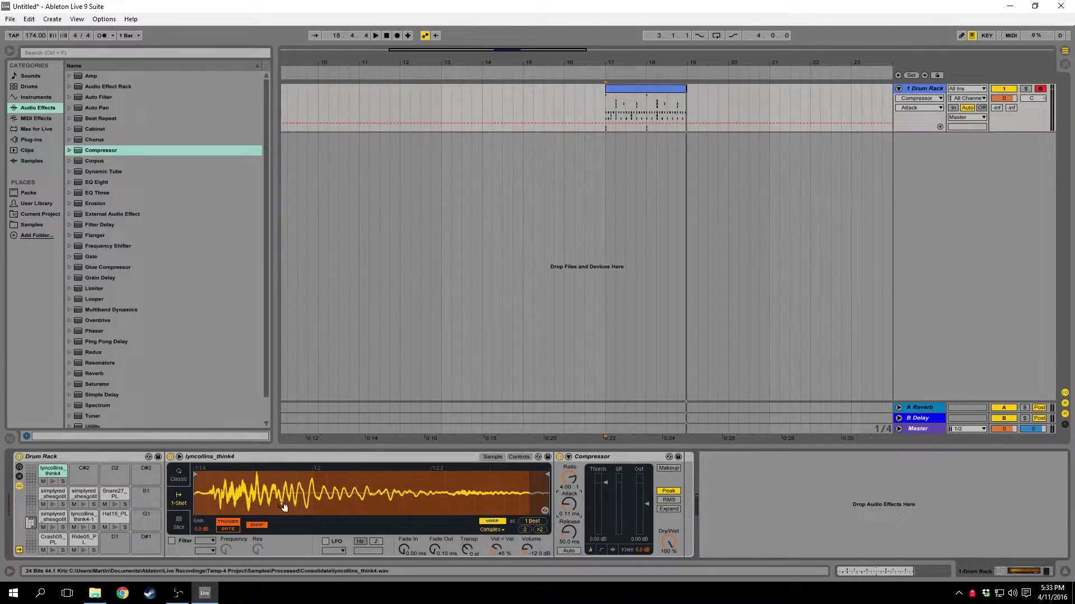
mouse_move(297, 479)
mouse_down()
mouse_move(297, 498)
mouse_move(235, 480)
mouse_up()
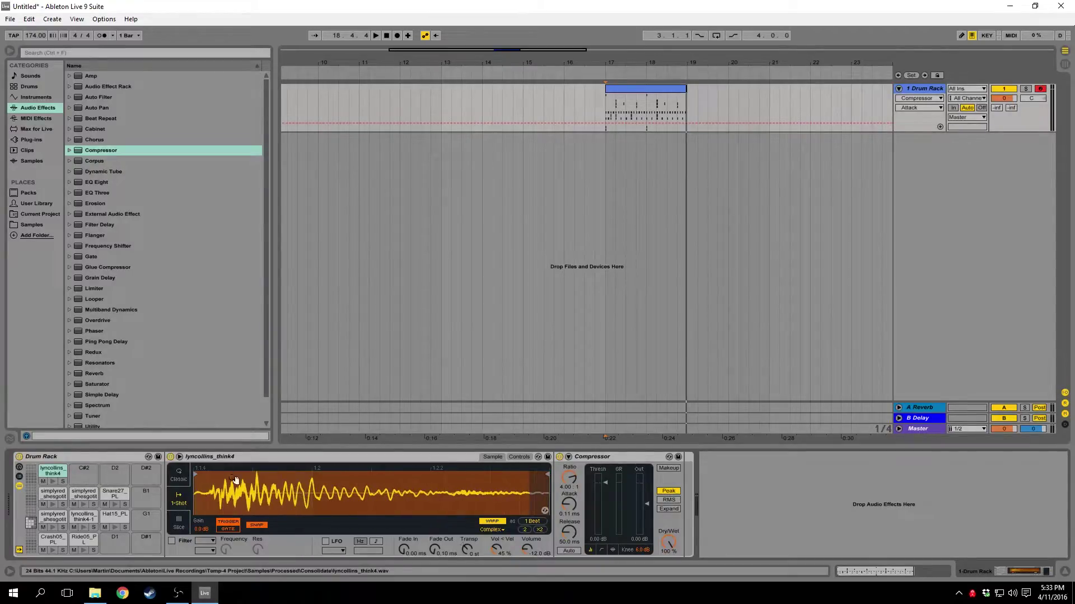
click(559, 496)
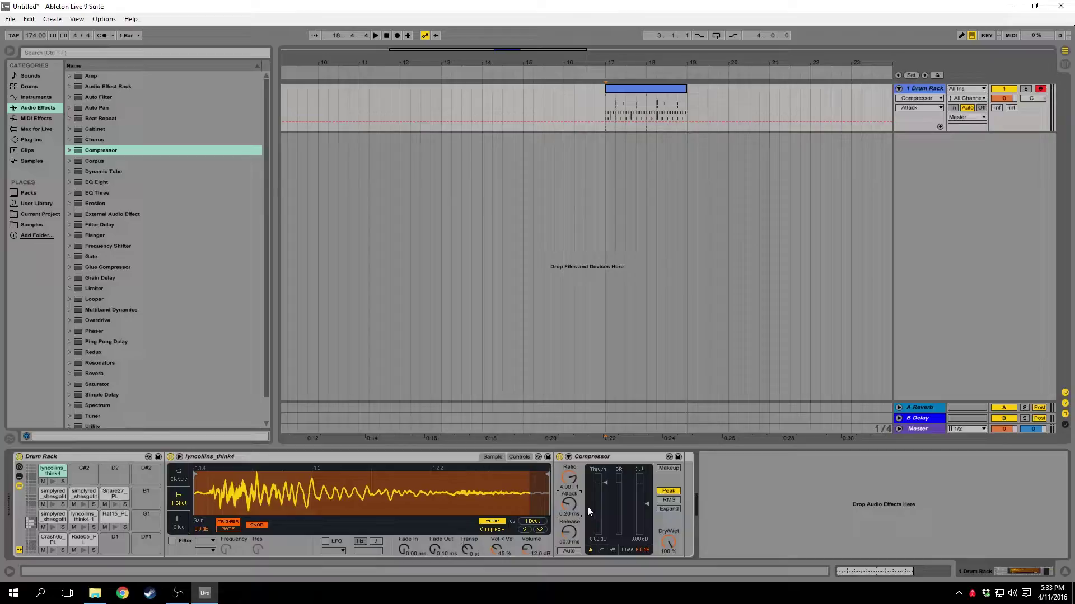
- Set the Compressor's threshold to -12 dB and audition the lyncollins_think4 pad before and after
click(52, 482)
drag(607, 484, 606, 503)
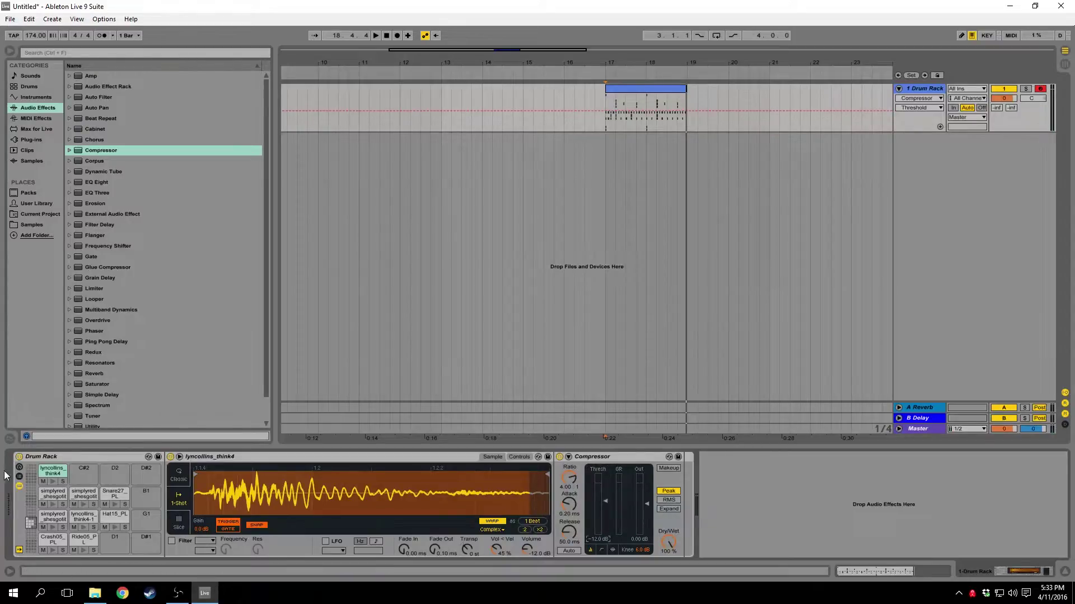
click(55, 481)
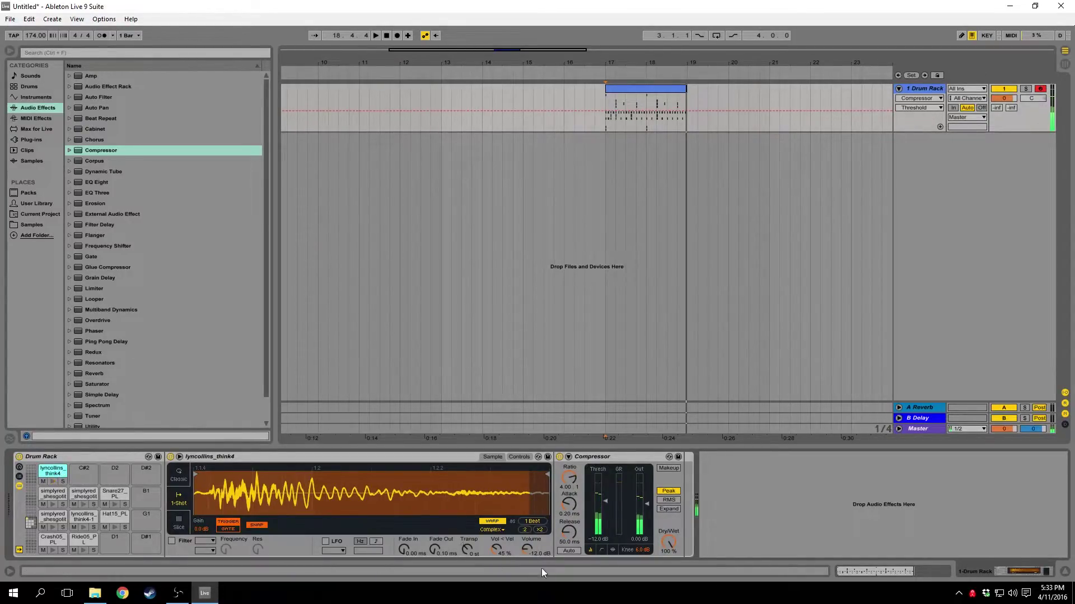
- Check the Compressor's activity view, set its output gain to 6 dB in the collapsed view, and audition the pad
click(612, 550)
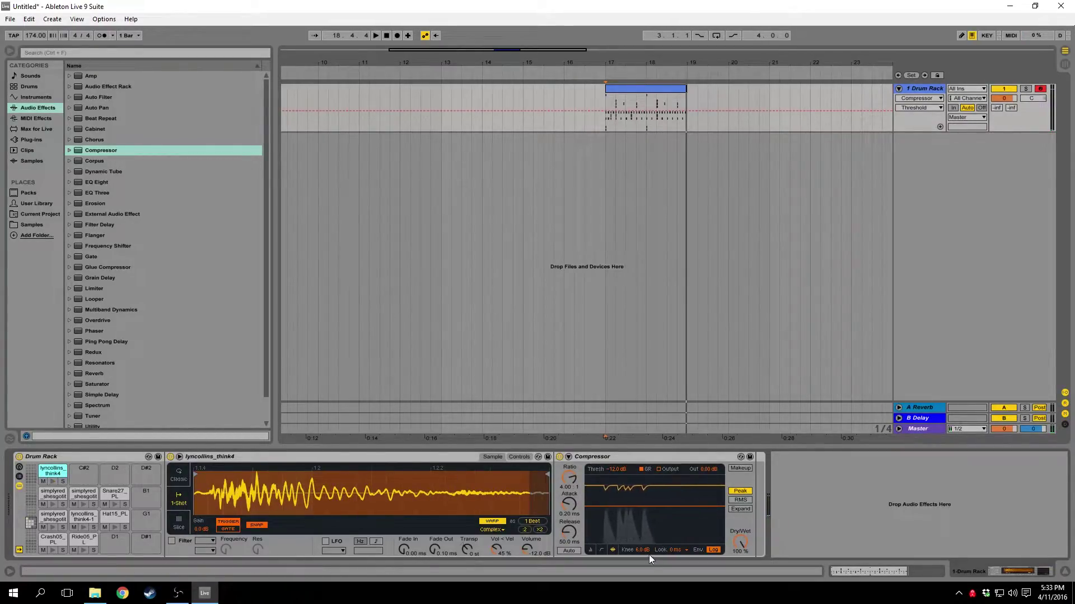
click(590, 550)
click(641, 541)
text(4)
key(Return)
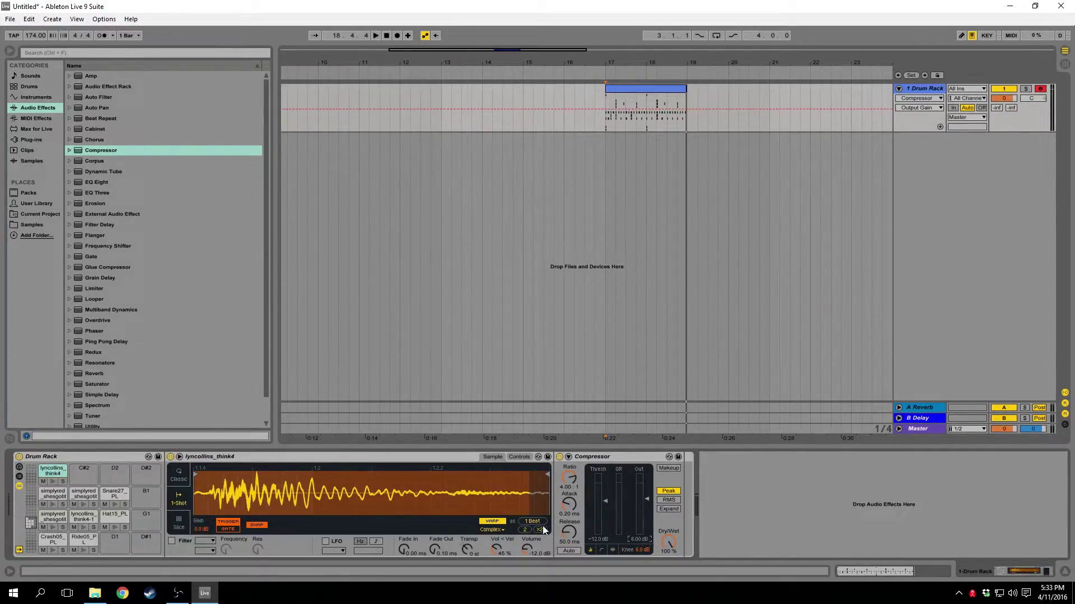
click(53, 479)
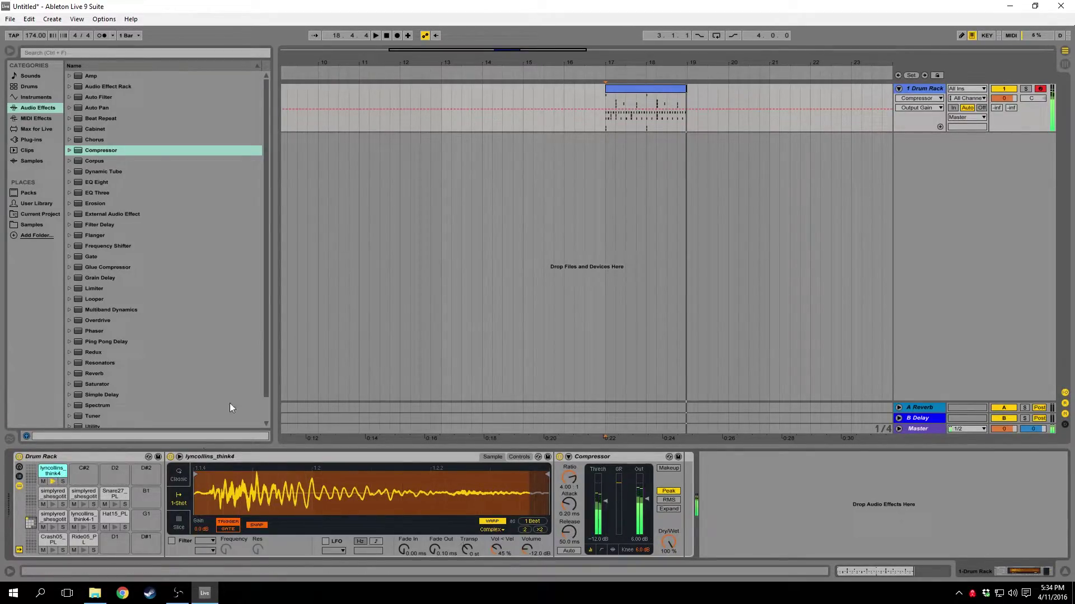
- Add a Glue Compressor after the Compressor on lyncollins_think4 and load its "Drum - full parallel" preset
scroll(146, 359, down, 2)
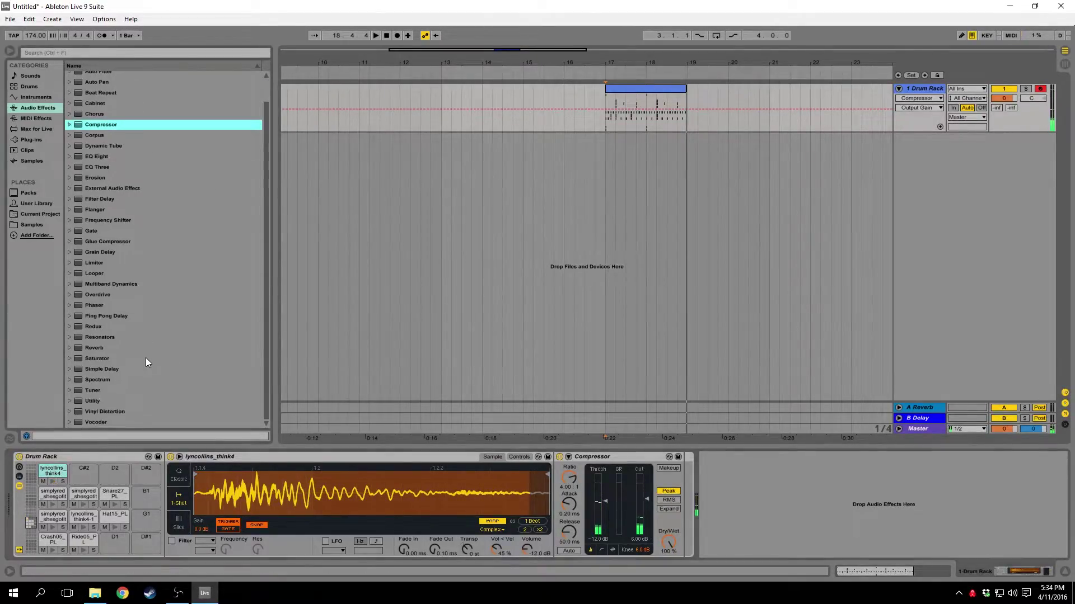
click(104, 242)
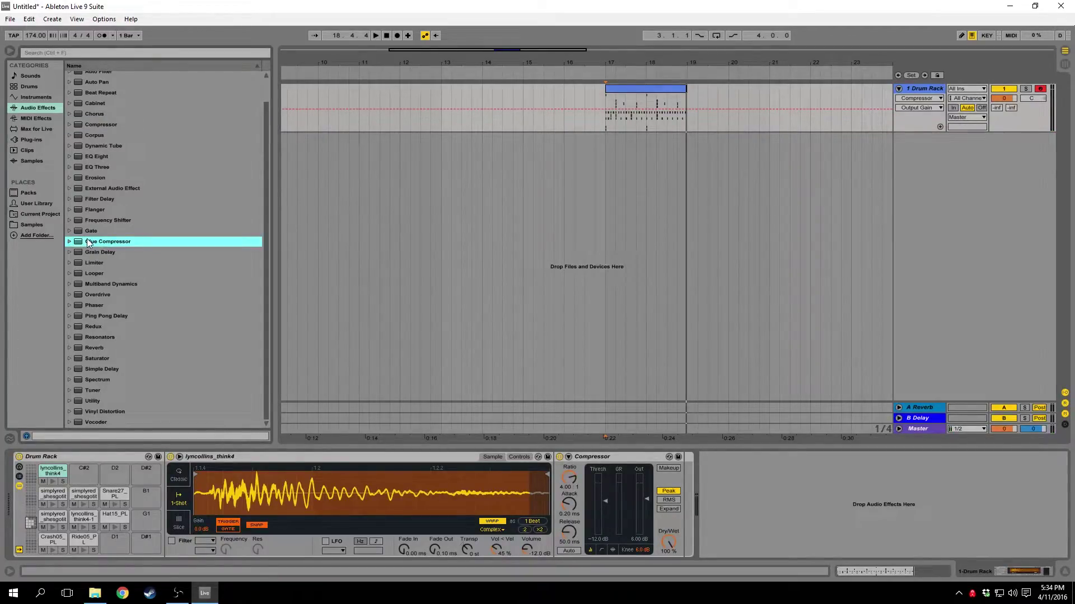
drag(86, 239, 683, 508)
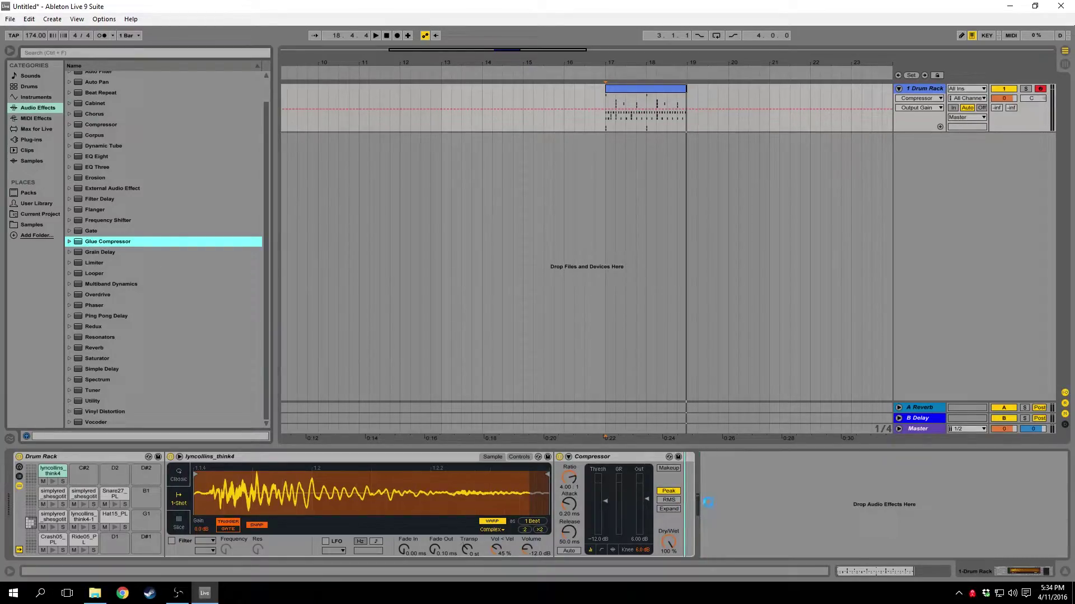
click(573, 509)
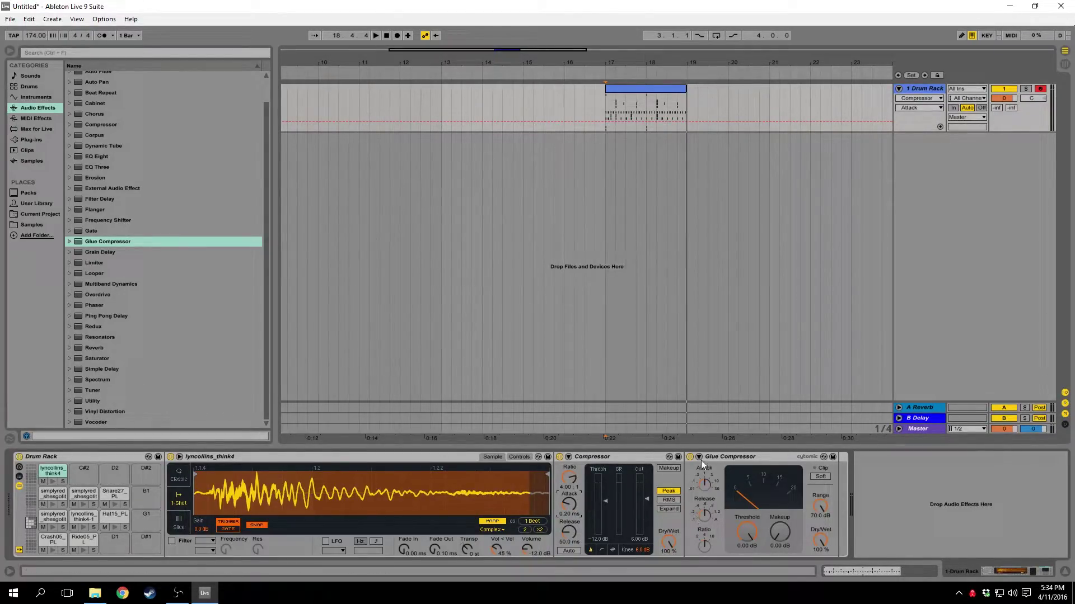
click(824, 458)
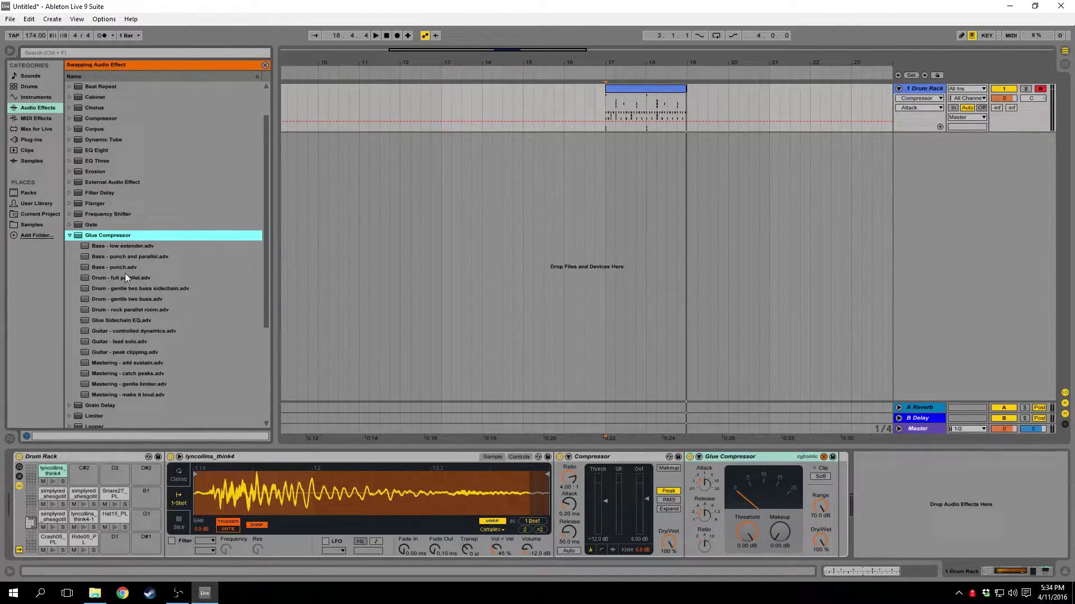
double_click(118, 279)
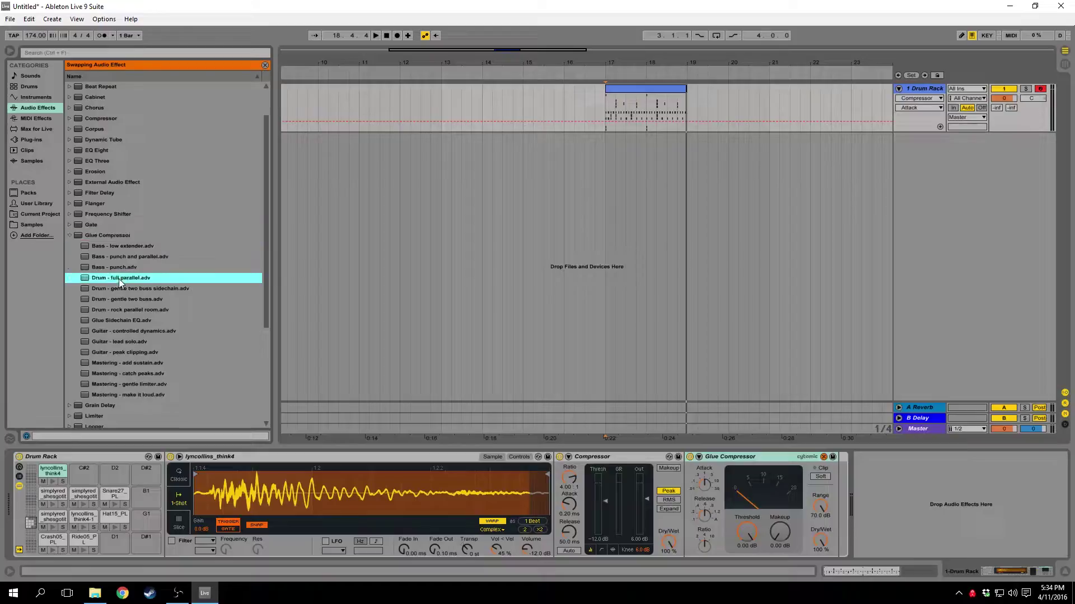
click(823, 458)
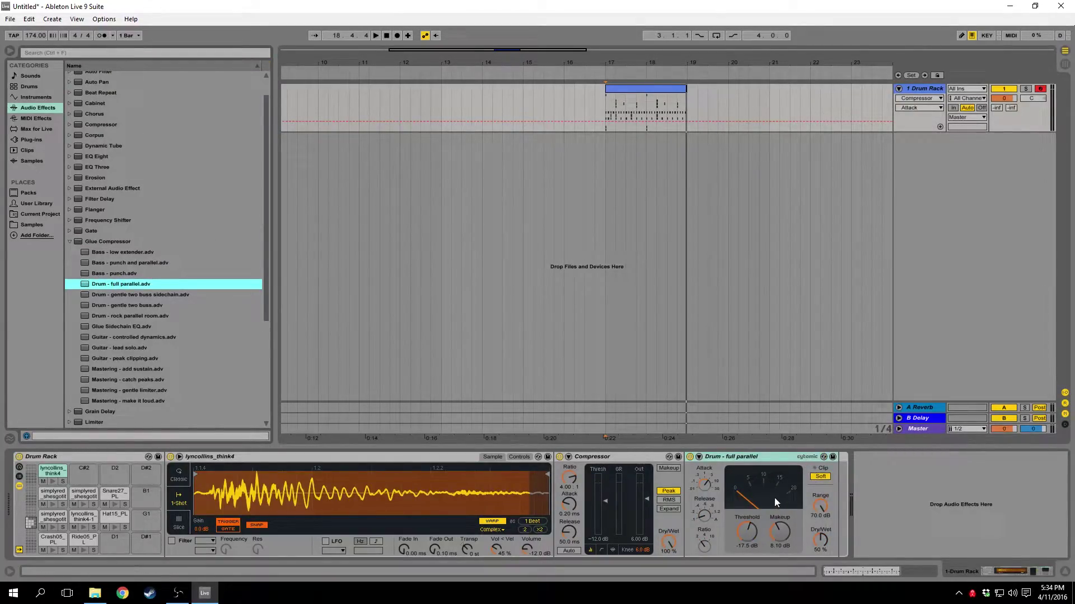
- Examine the Glue Compressor's dry/wet mix and audition lyncollins_think4 with the device switched off and on
click(747, 459)
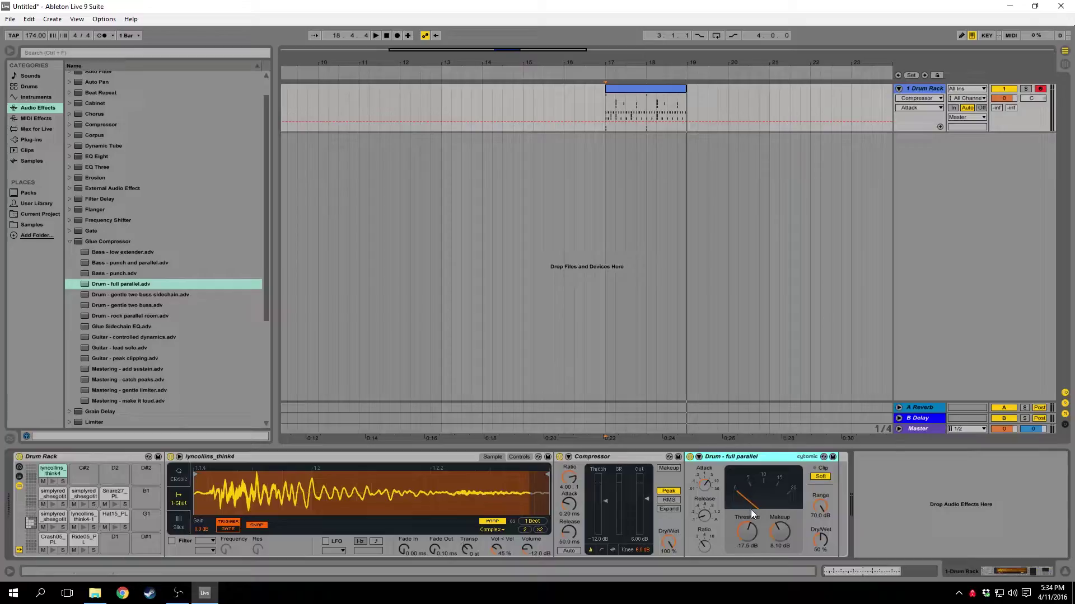
click(820, 541)
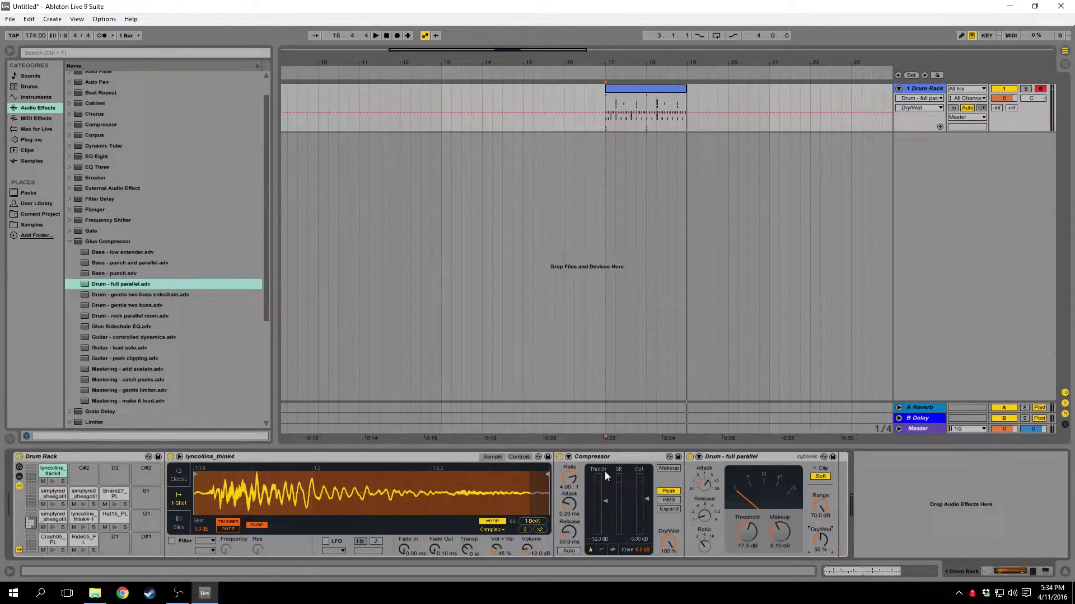
click(53, 481)
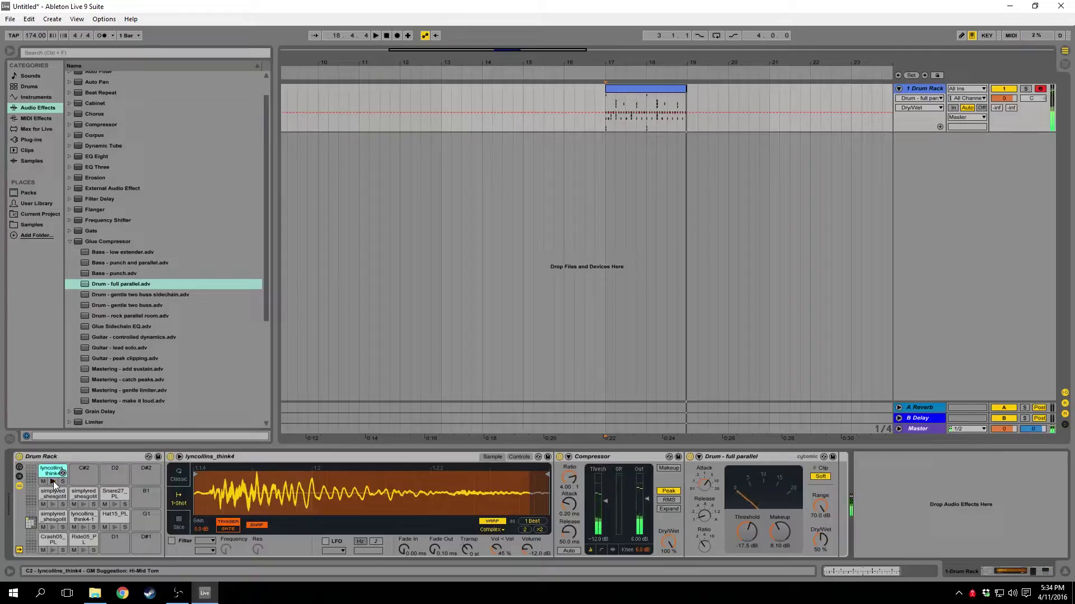
click(821, 541)
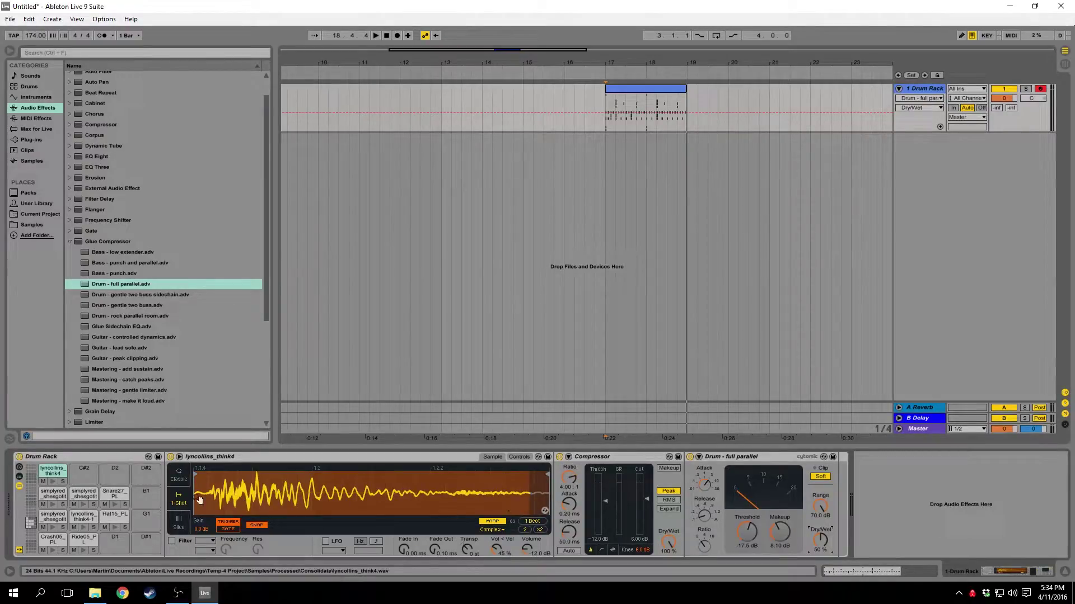
click(53, 481)
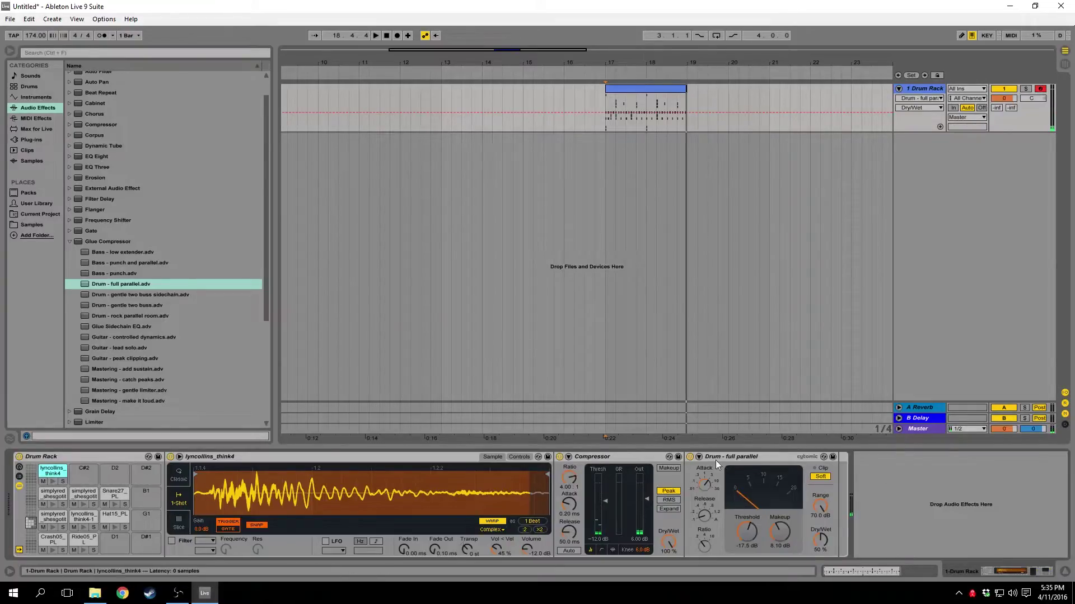
click(690, 456)
click(51, 481)
click(690, 456)
click(51, 473)
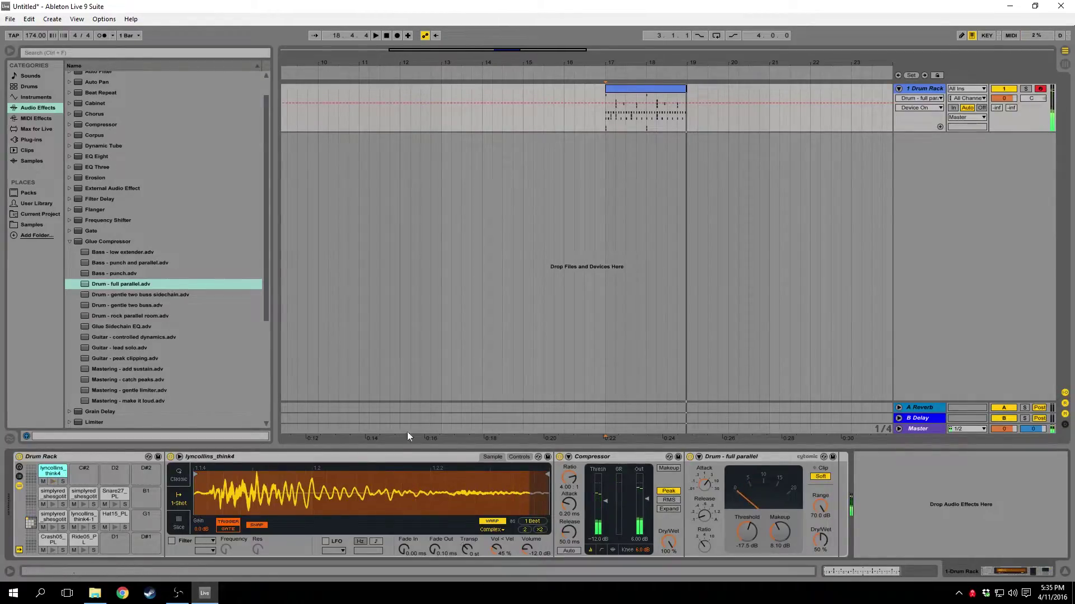
- Add an EQ Eight after the Glue Compressor on lyncollins_think4 and set its band 1 to a low-cut filter
scroll(142, 358, down, 2)
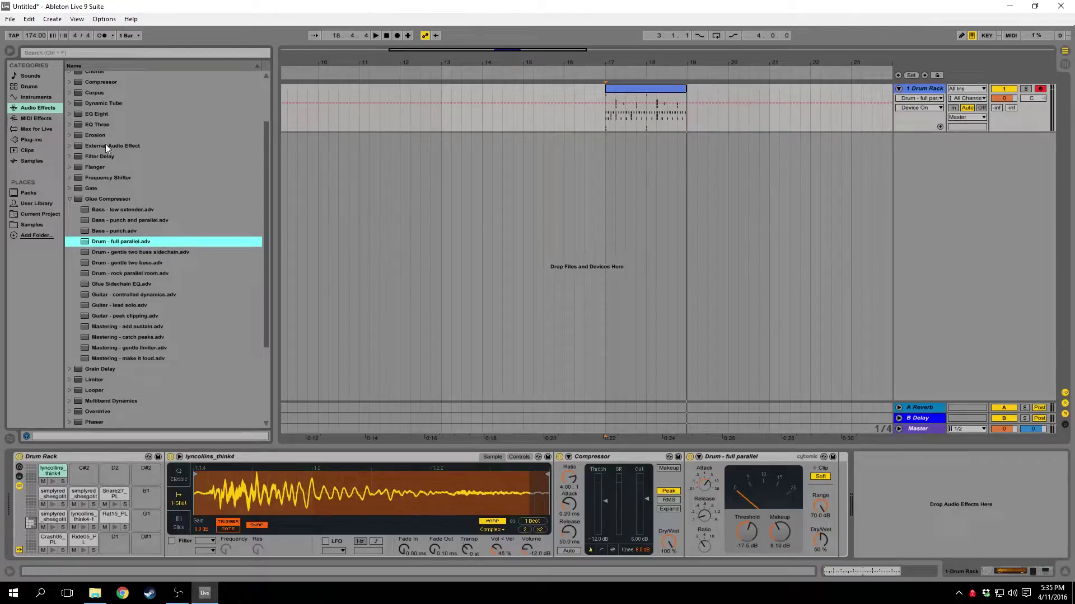
drag(89, 113, 848, 510)
click(840, 543)
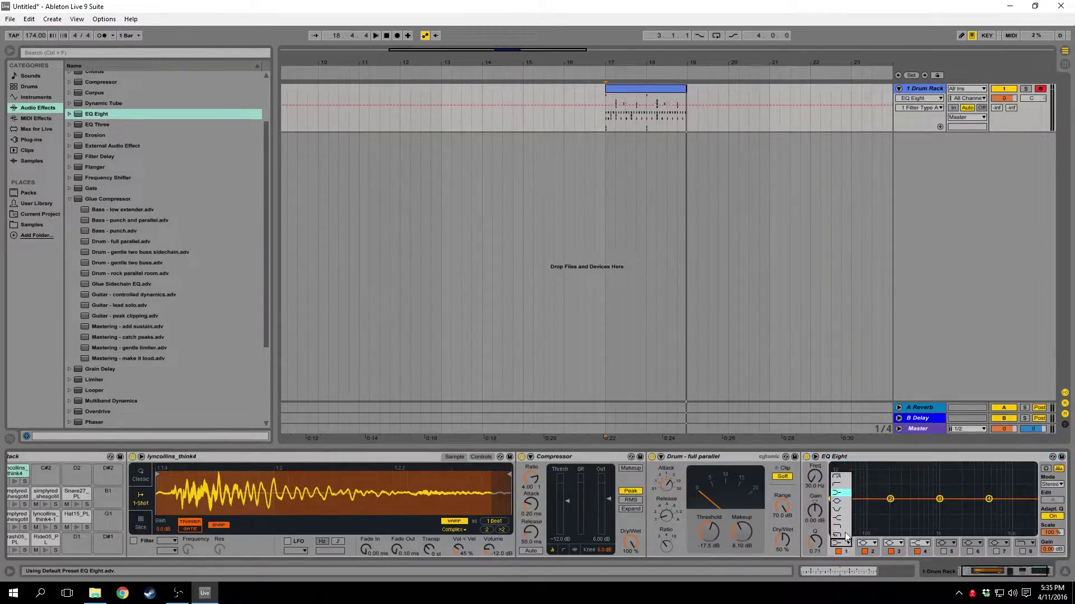
click(839, 481)
- Raise the EQ Eight's low-cut to roughly 100 Hz and boost band 2 by about 3 dB at 102 Hz with Q 1.34
drag(833, 499, 889, 495)
drag(817, 547, 817, 534)
drag(885, 503, 865, 500)
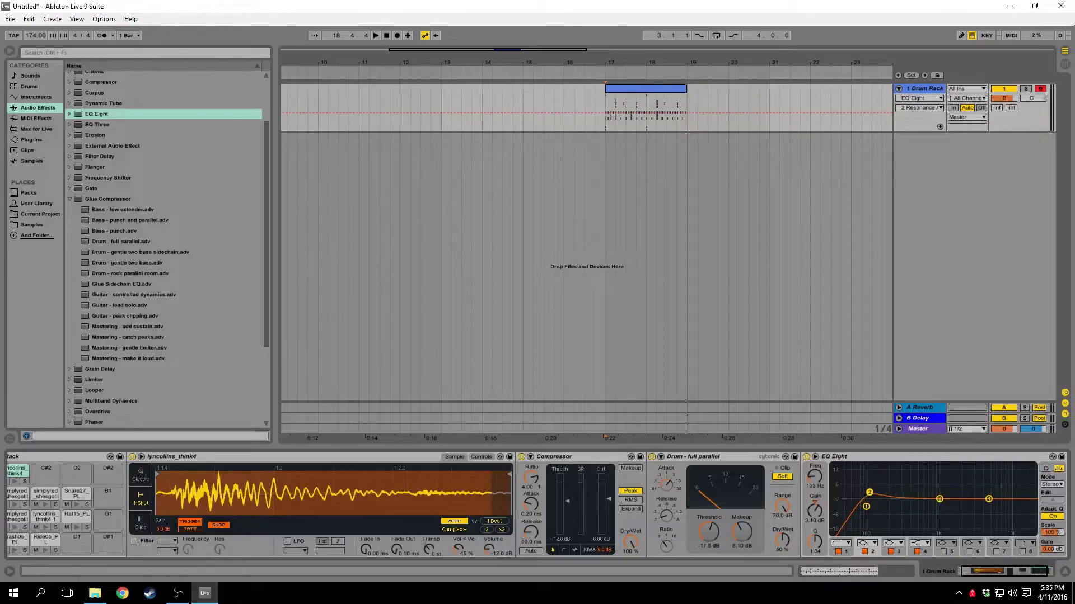
- Set the EQ Eight's band 2 on lyncollins_think4 to 110 Hz with a 3 dB gain and Q 3.76
scroll(848, 531, up, 2)
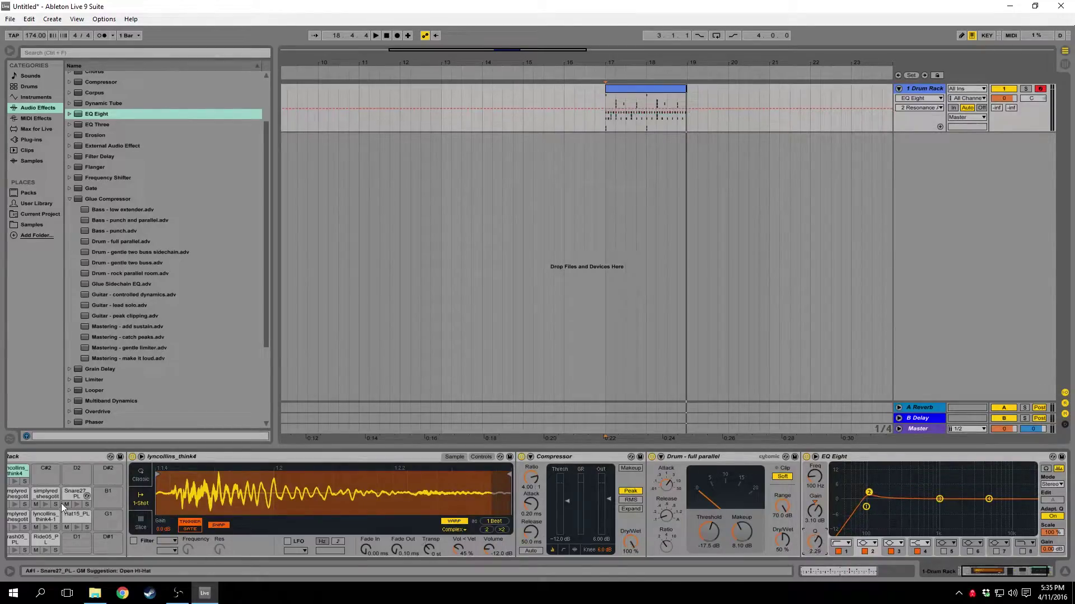
click(15, 483)
drag(869, 493, 871, 490)
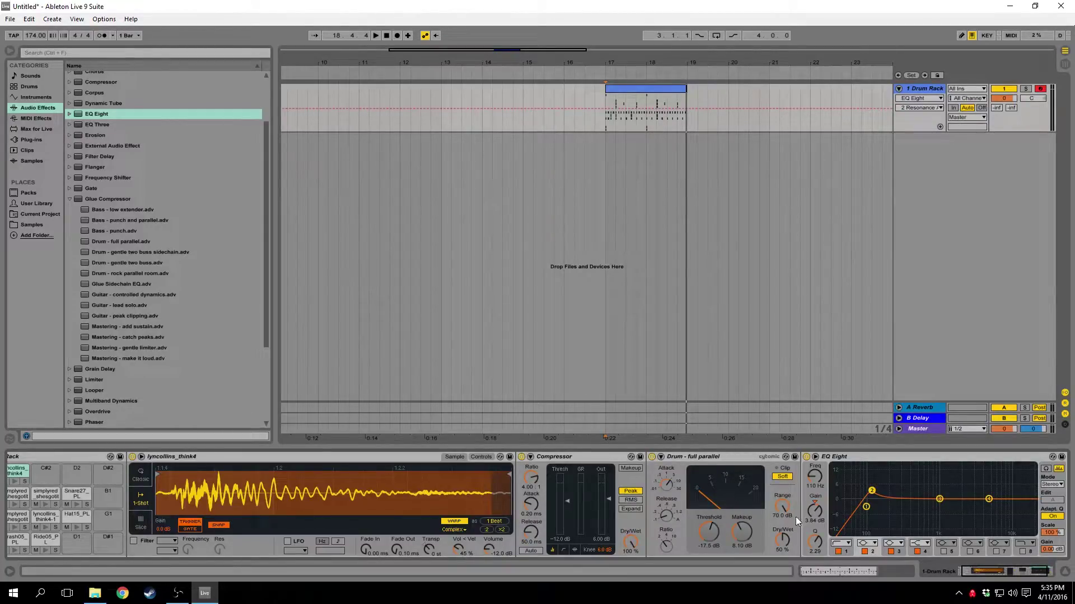
click(815, 516)
scroll(815, 511, down, 3)
drag(815, 541, 815, 521)
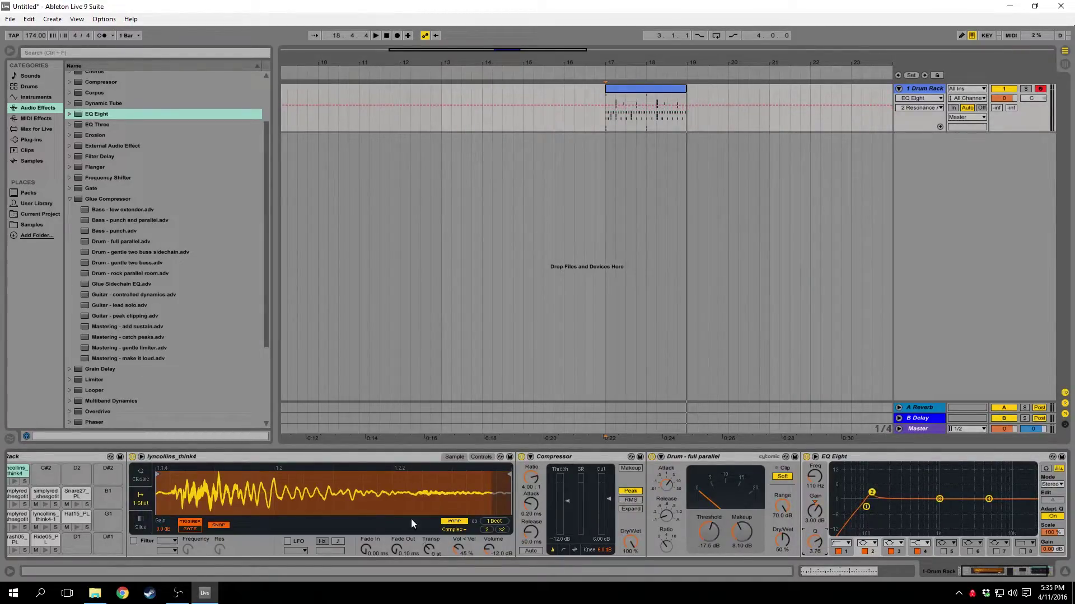
- Audition lyncollins_think4 with the Compressor, Glue Compressor and EQ Eight all switched off, and again with all three switched on
click(919, 575)
click(53, 481)
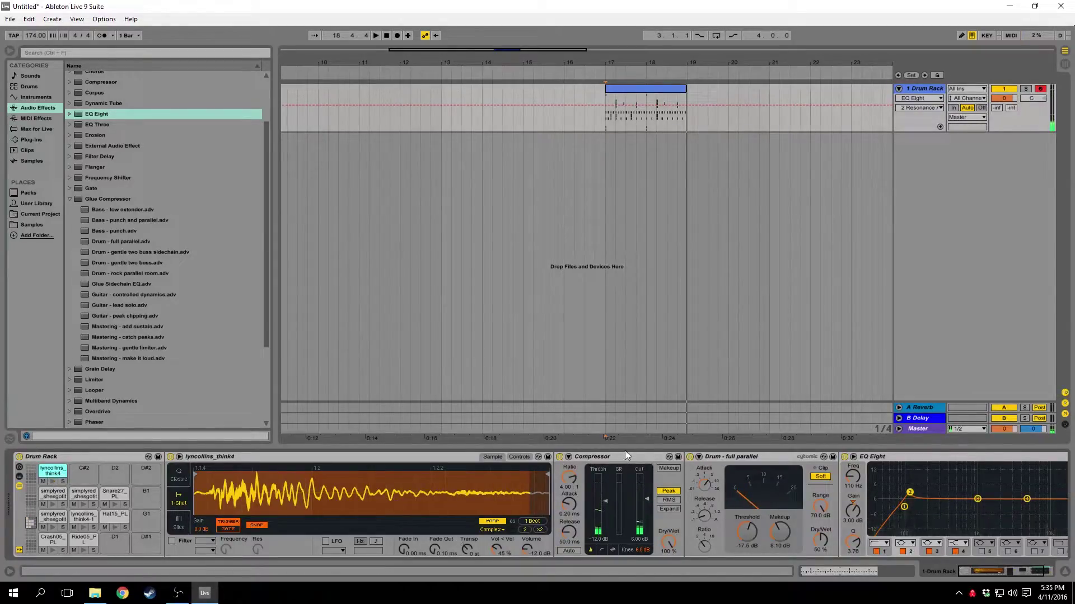
click(622, 456)
key(0)
click(690, 457)
click(844, 457)
click(52, 482)
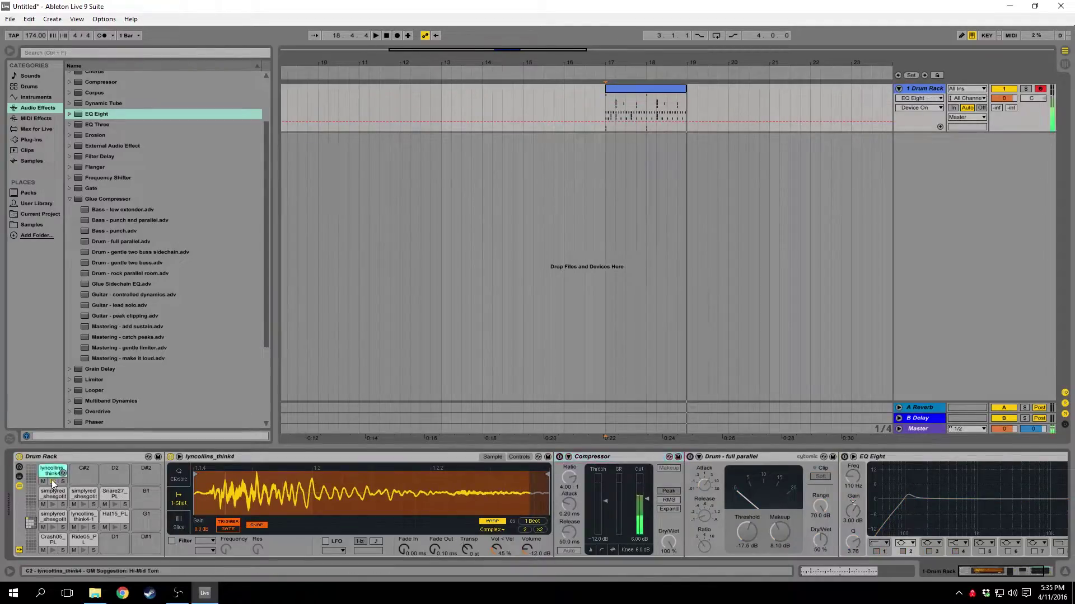
click(559, 457)
click(689, 457)
click(844, 457)
click(53, 481)
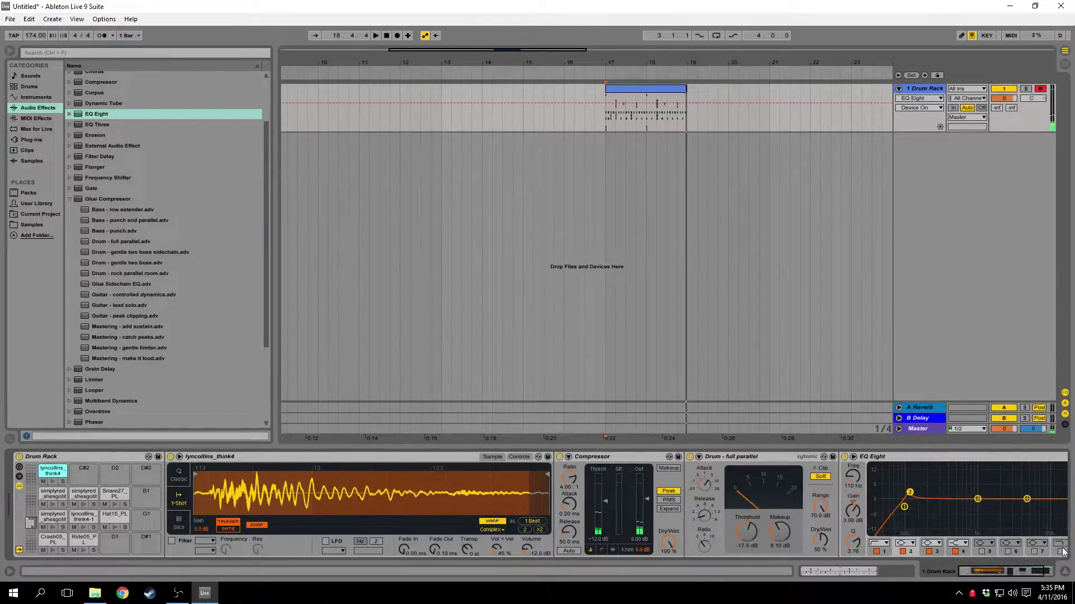
- Enable the EQ Eight's band 8 high-cut on lyncollins_think4, set it to about 7 kHz and audition the pad
double_click(1060, 508)
drag(1060, 508, 1025, 507)
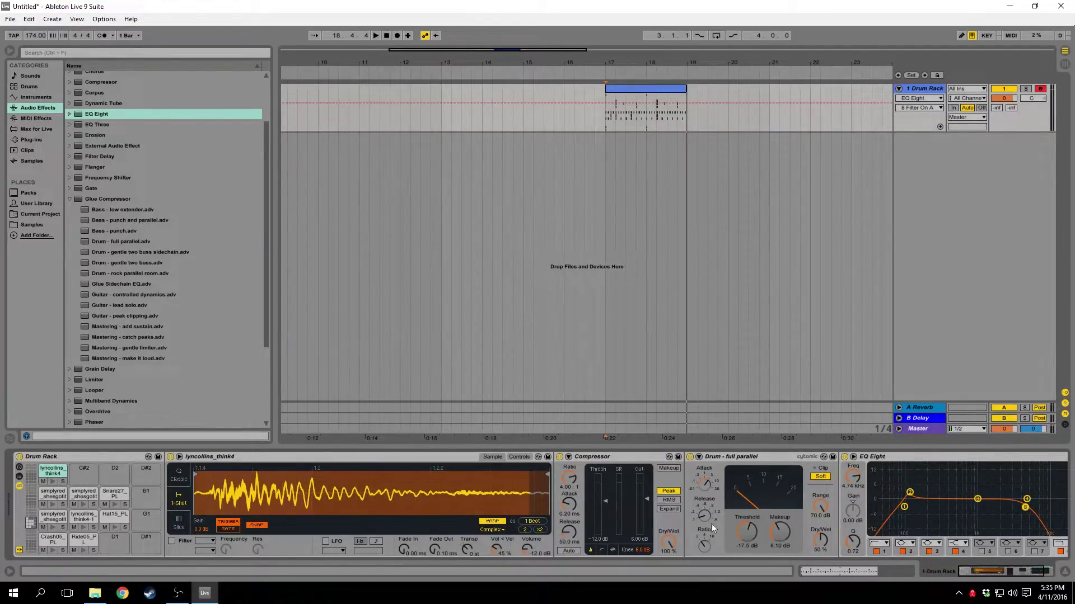
click(53, 481)
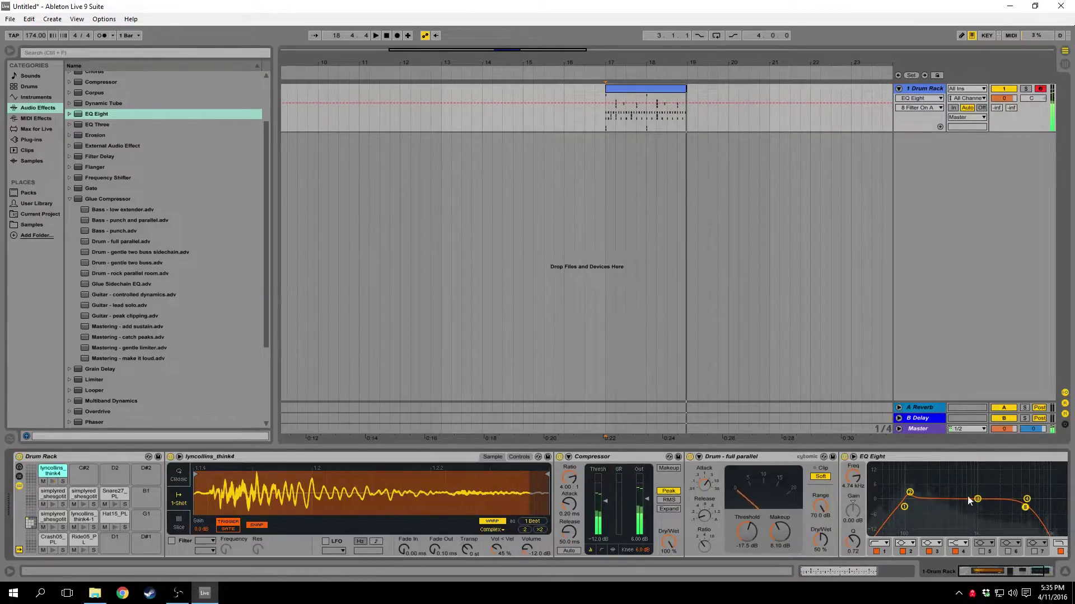
click(55, 484)
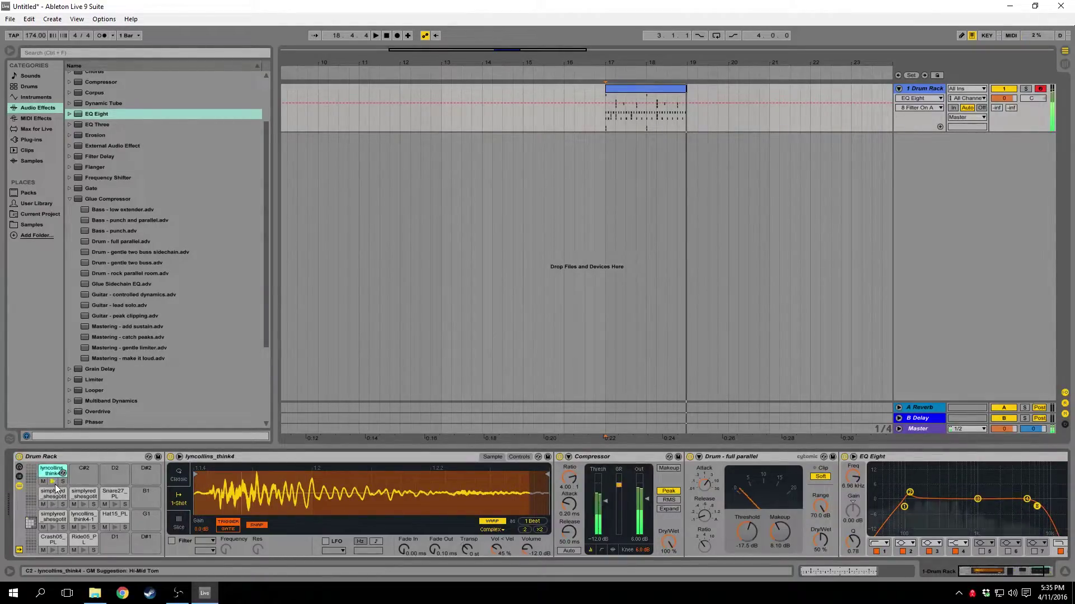
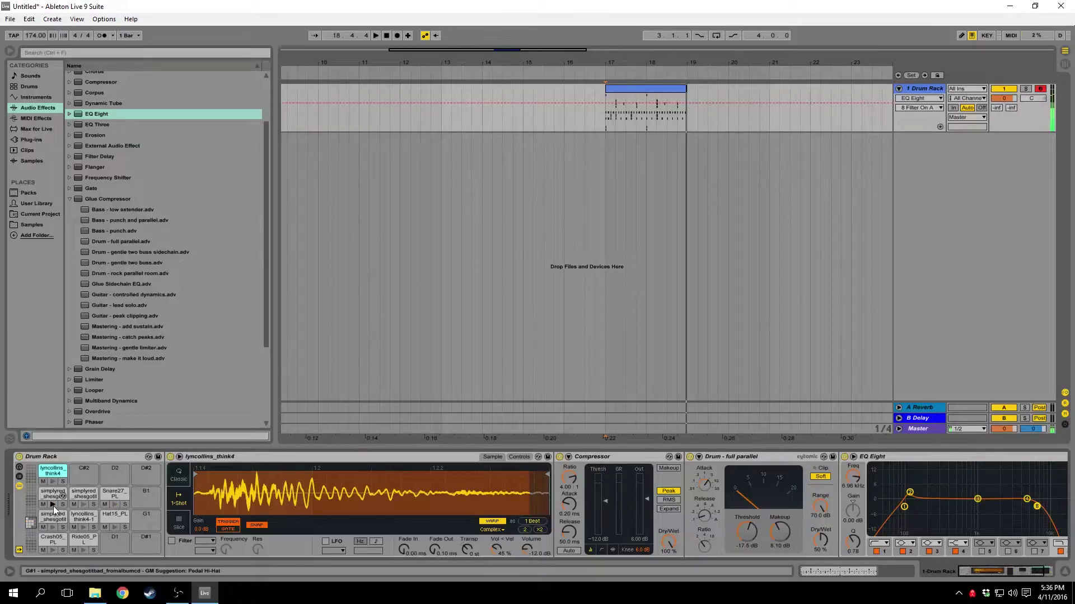
- Open the two-bar drum clip, audition the snare rows and add a Snare27_PL hit at beat 1.4
double_click(636, 86)
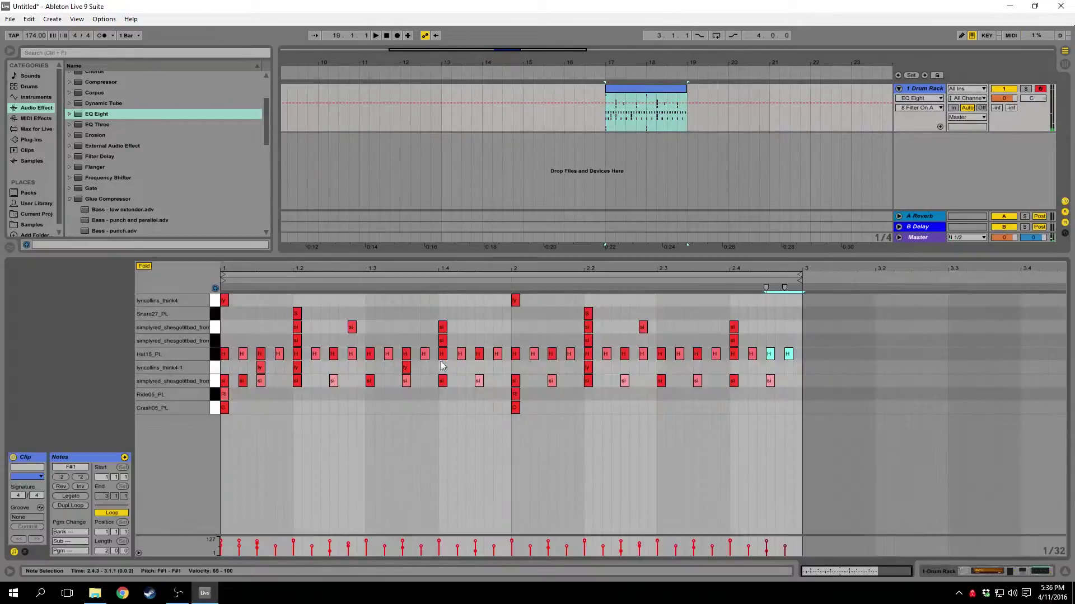
click(216, 314)
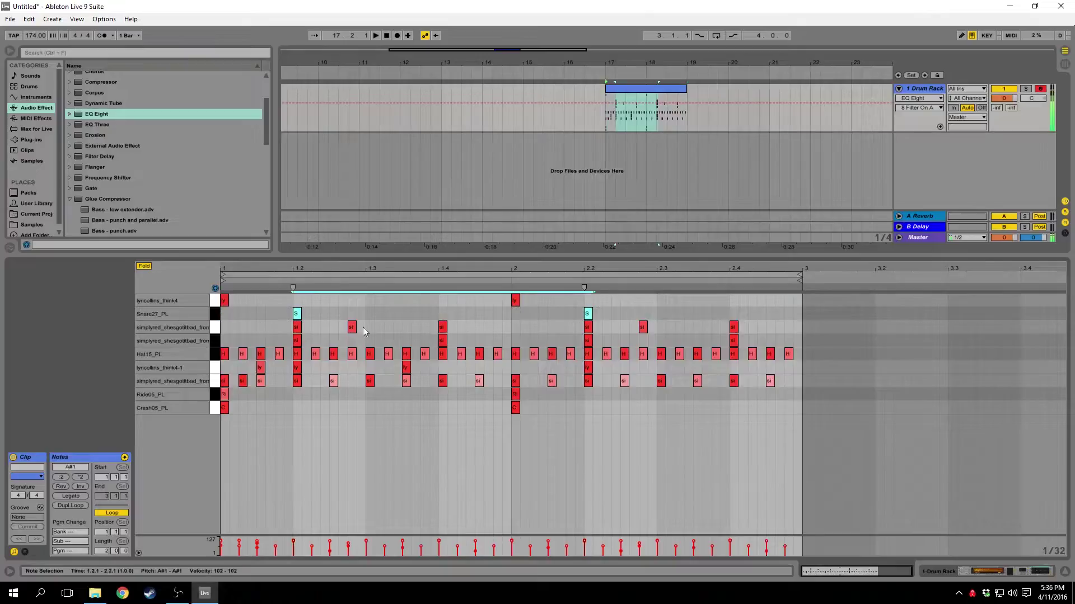
click(215, 328)
click(212, 340)
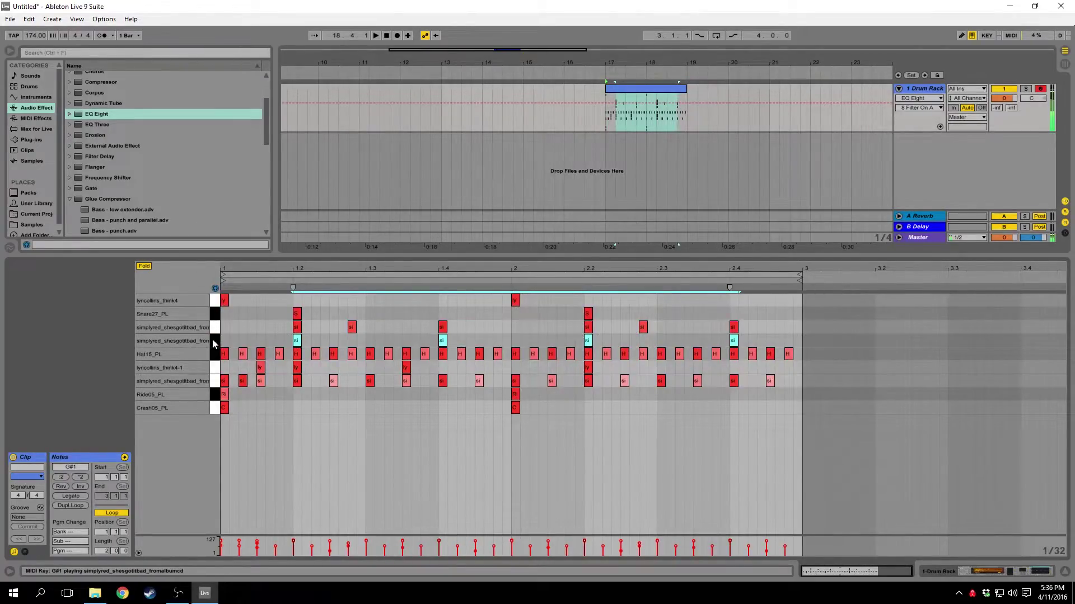
click(372, 325)
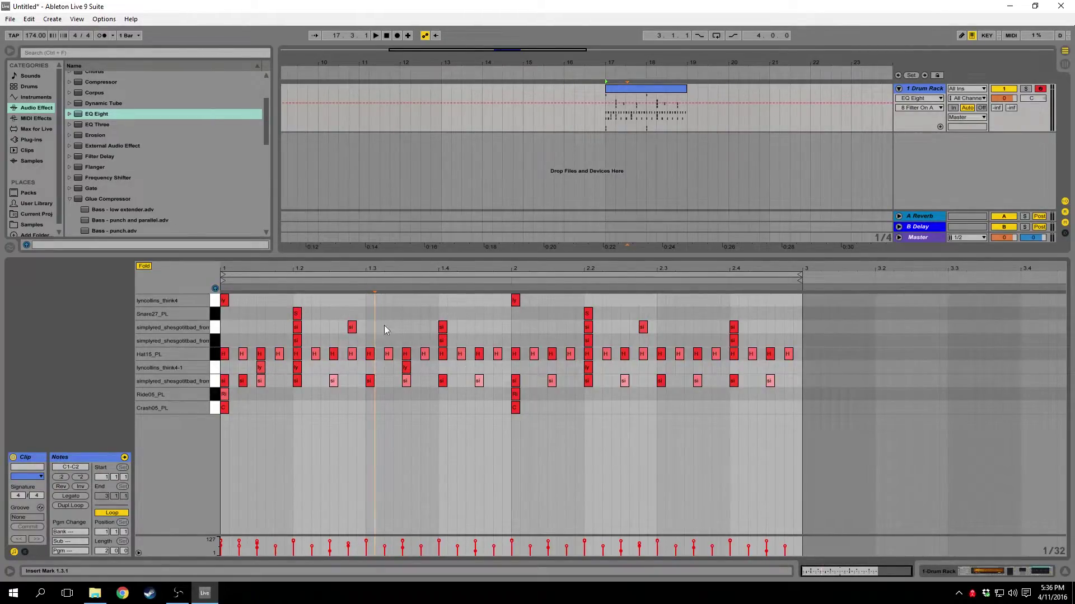
double_click(443, 313)
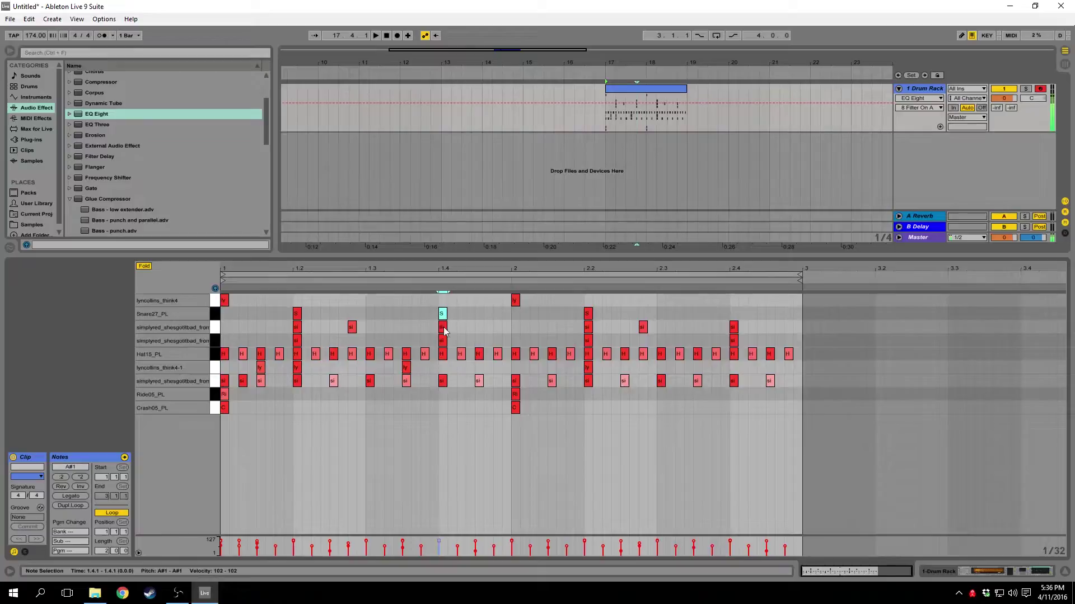
- Set the velocity of the two simplyred snare hits at beat 1.4 to 83 and play the clip
click(442, 328)
shift+click(442, 341)
drag(442, 543, 442, 546)
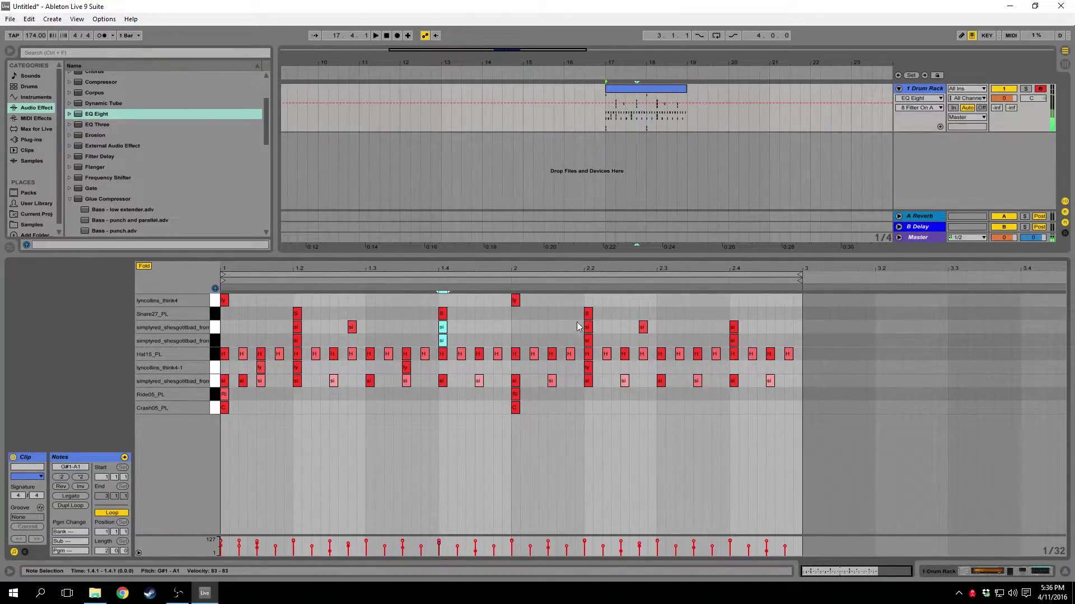
key(space)
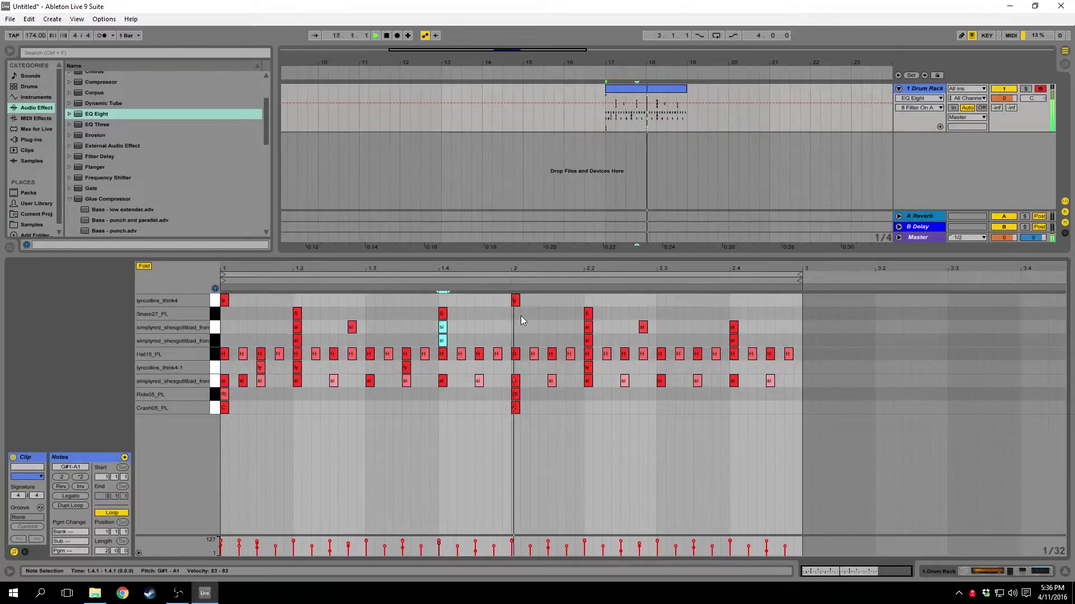
key(space)
- Add a Snare27_PL hit at beat 2.4 and return to the drum track's device chain
click(734, 314)
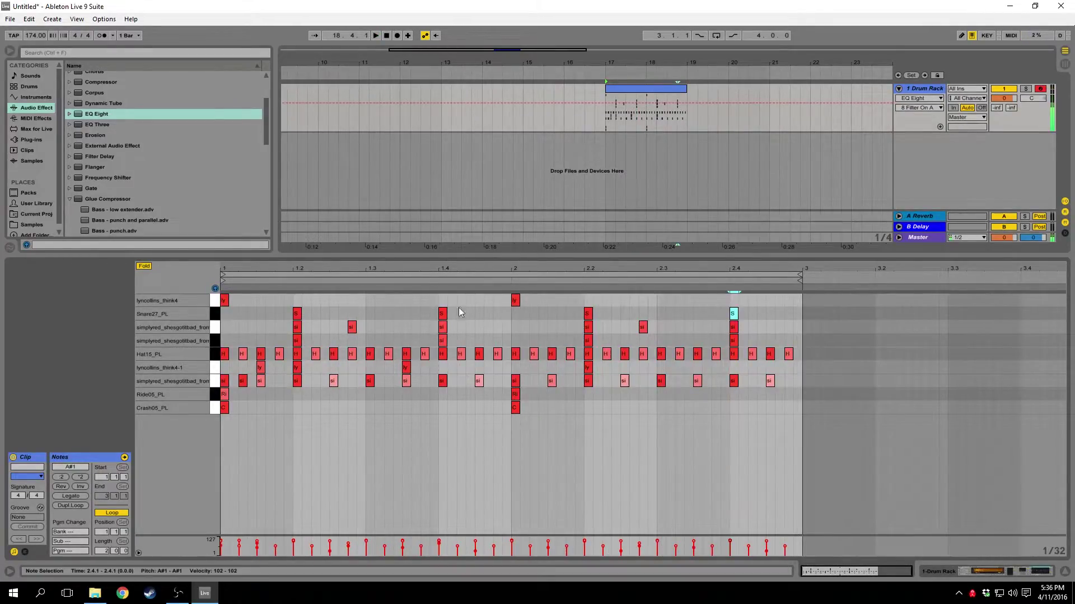
click(663, 93)
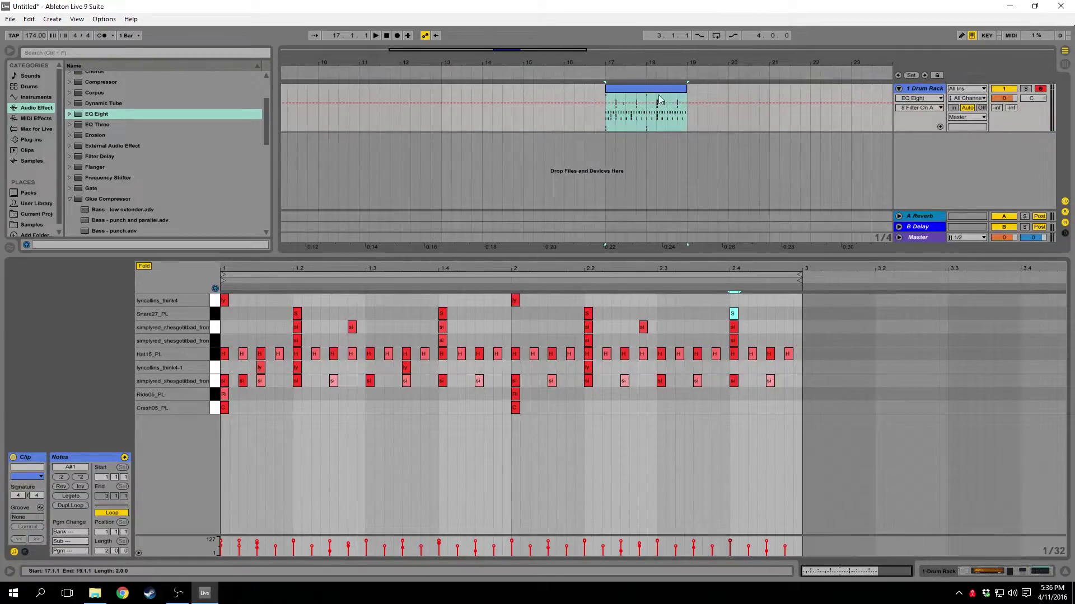
click(907, 88)
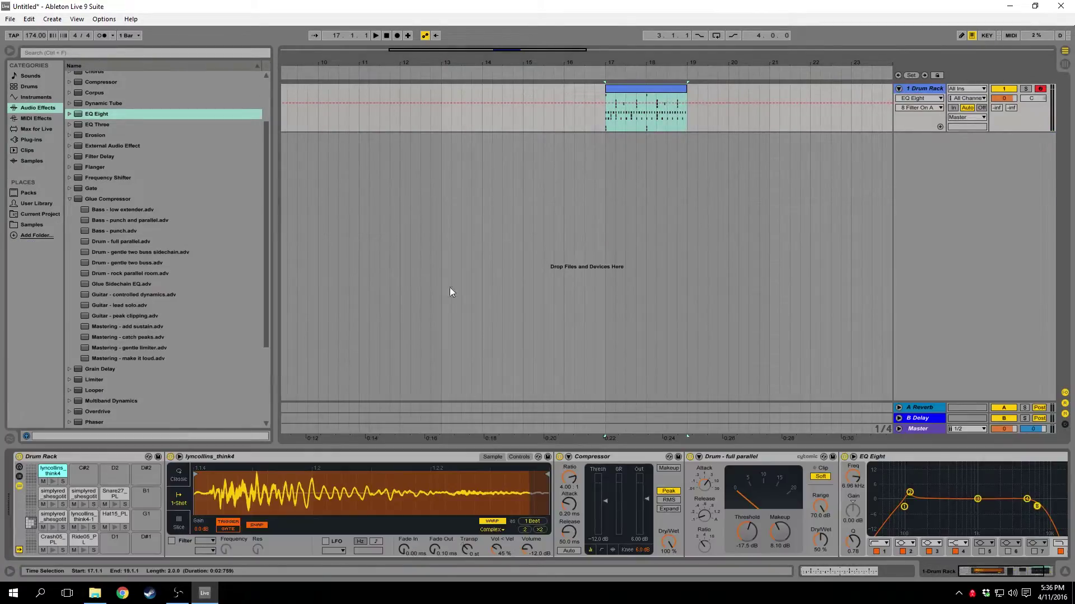
- Add a Compressor to the Snare27_PL pad with a -6 dB threshold, 0.20 ms attack and 4:1 ratio, and audition it
click(112, 493)
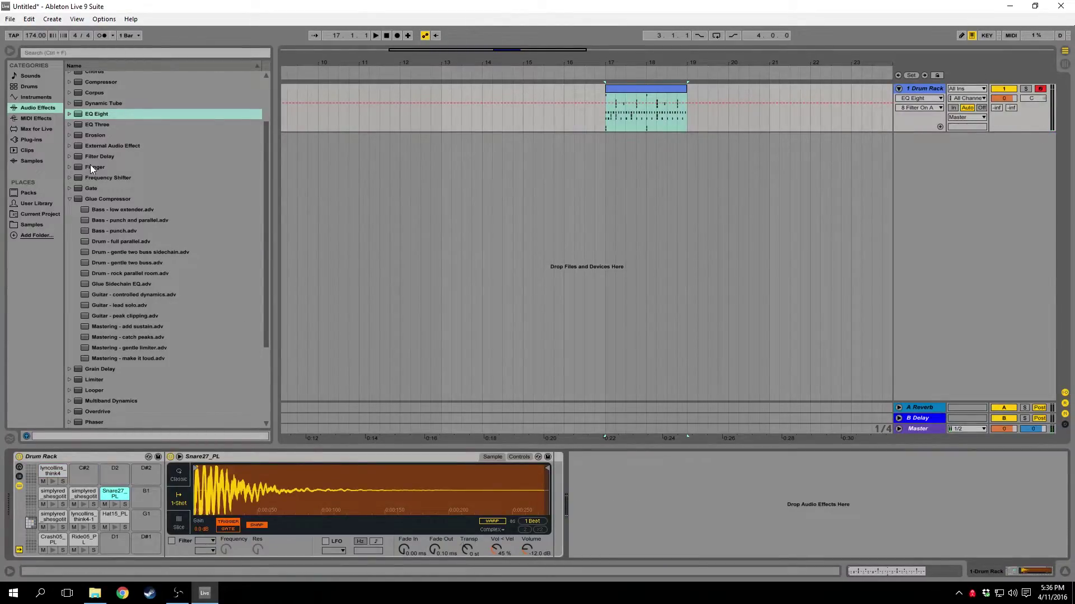
click(103, 82)
drag(538, 506, 589, 513)
click(597, 539)
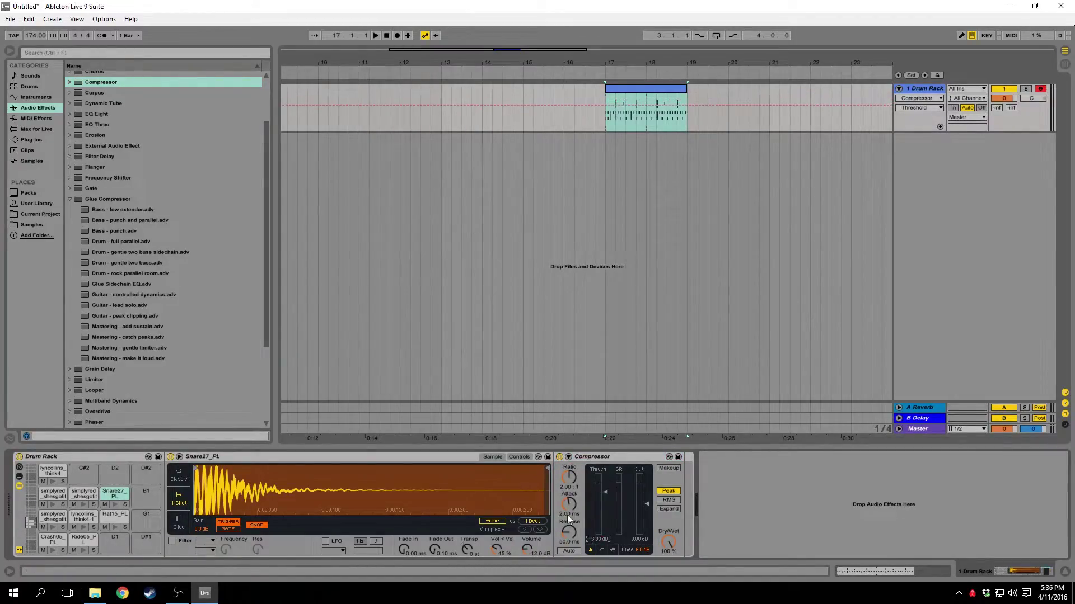
drag(569, 504, 569, 531)
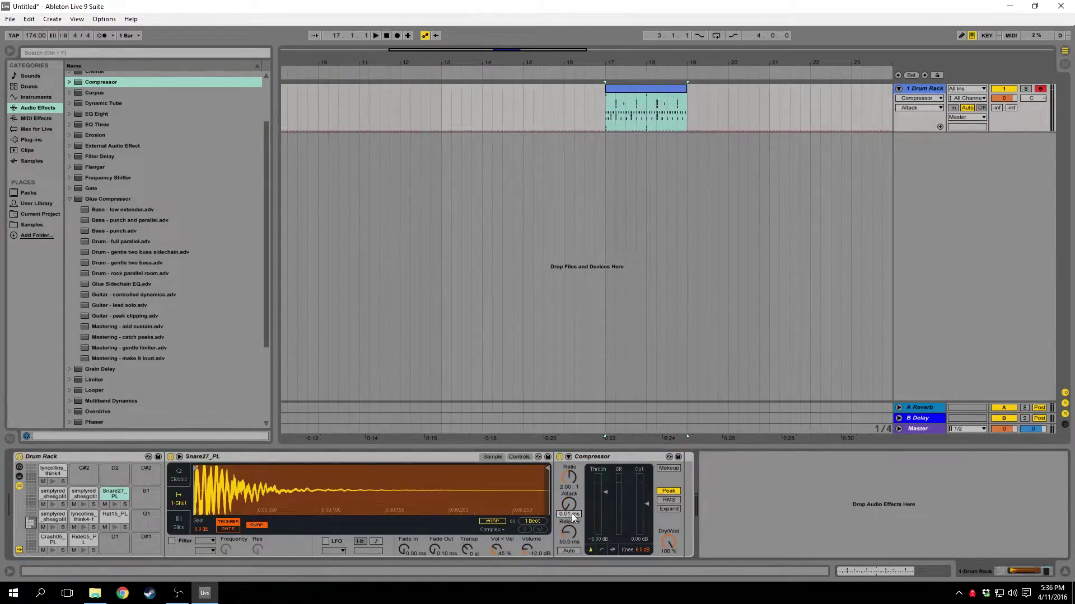
click(116, 505)
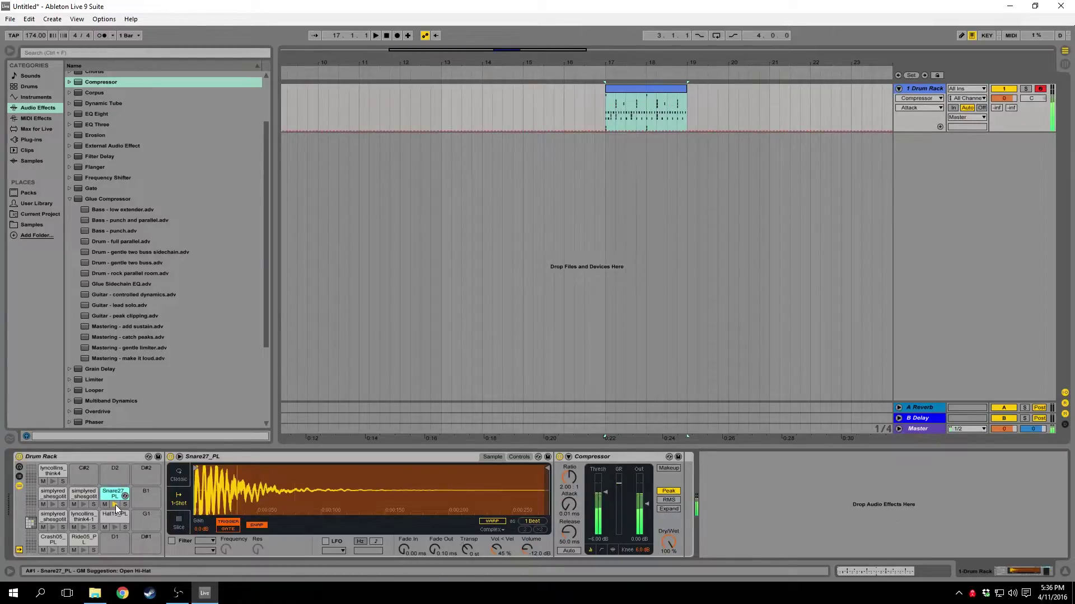
drag(573, 505, 573, 509)
click(568, 485)
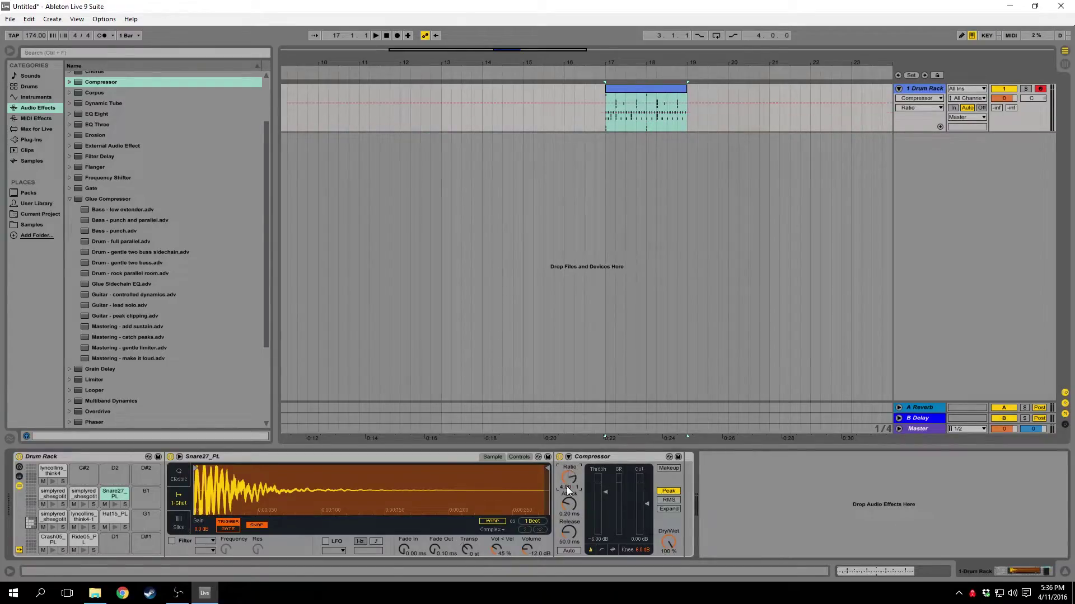
click(116, 503)
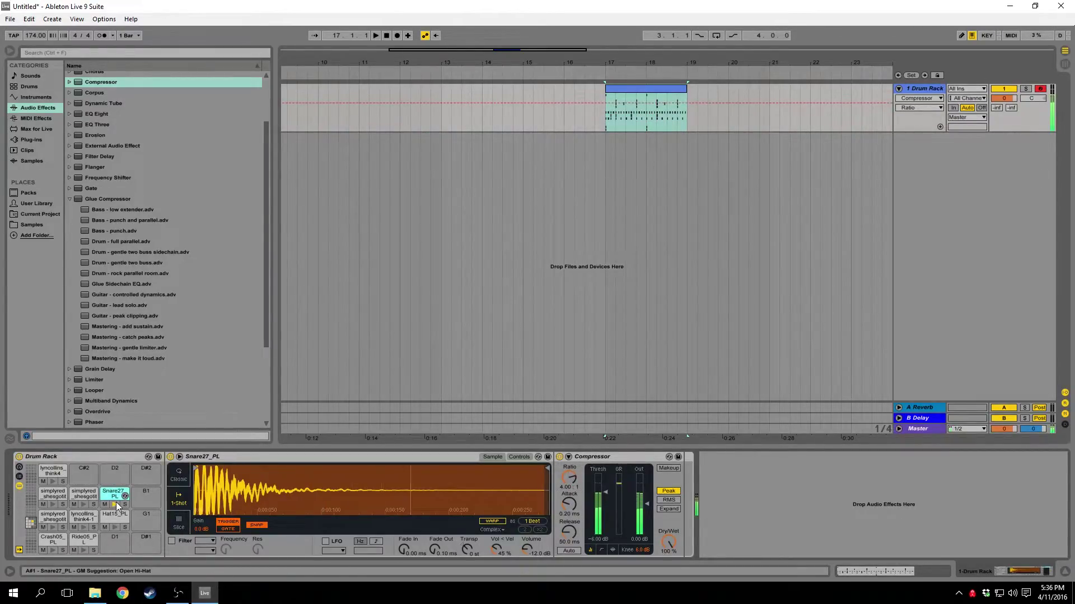
- Add a Compressor to the simplyred_shesgotitbad_fromalbumcd-2 pad with an 8:1 ratio and 0.16 ms attack
click(78, 496)
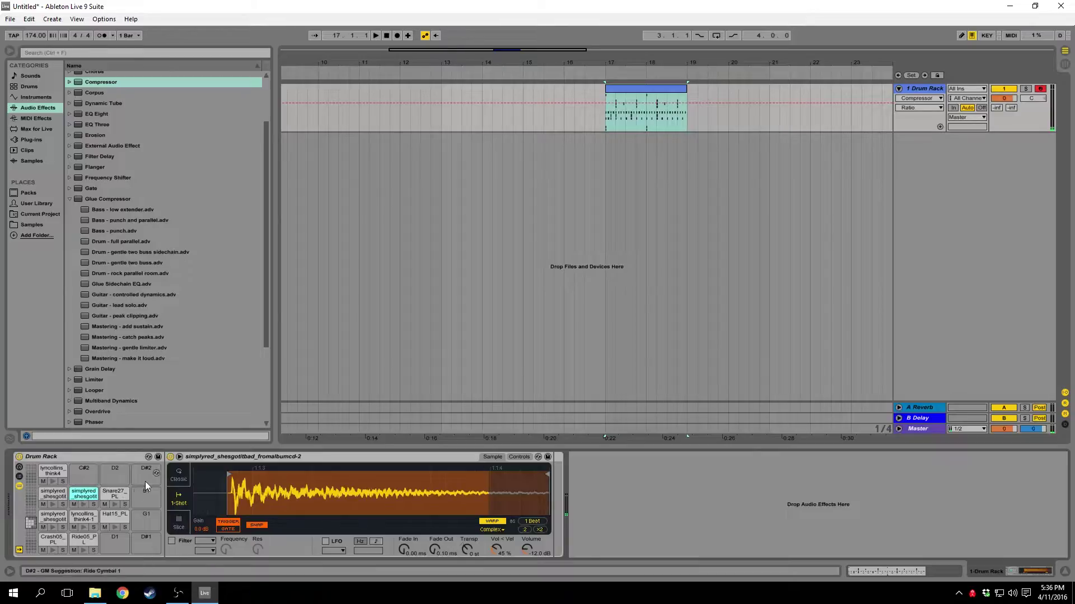
click(82, 503)
drag(106, 82, 598, 520)
click(571, 487)
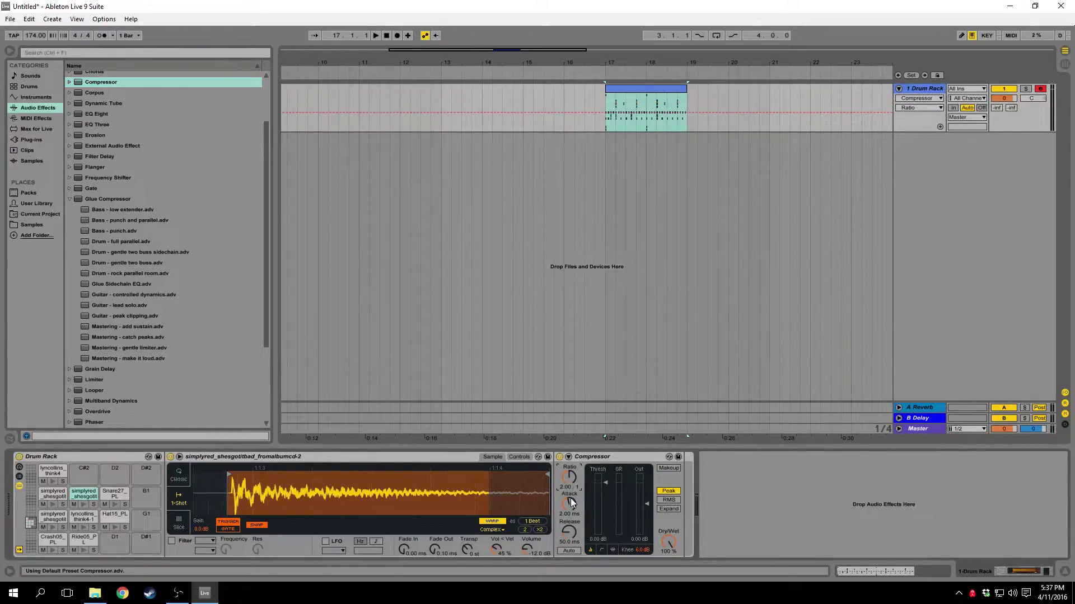
drag(570, 498, 566, 537)
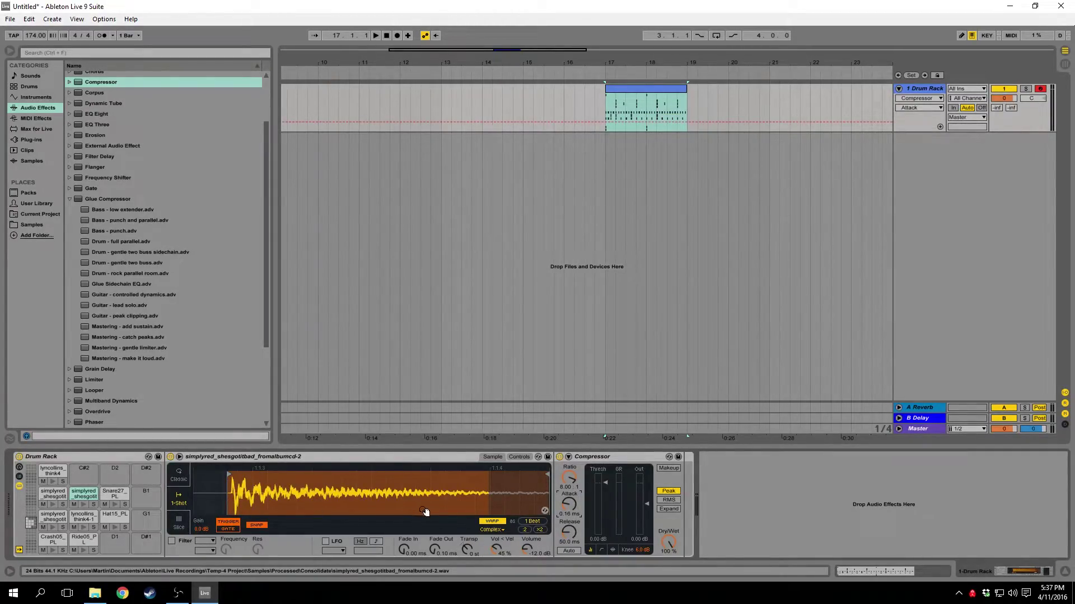
- Set this Compressor's threshold to -12 dB and audition the simplyred_shesgotitbad_fromalbumcd-2 pad
click(597, 540)
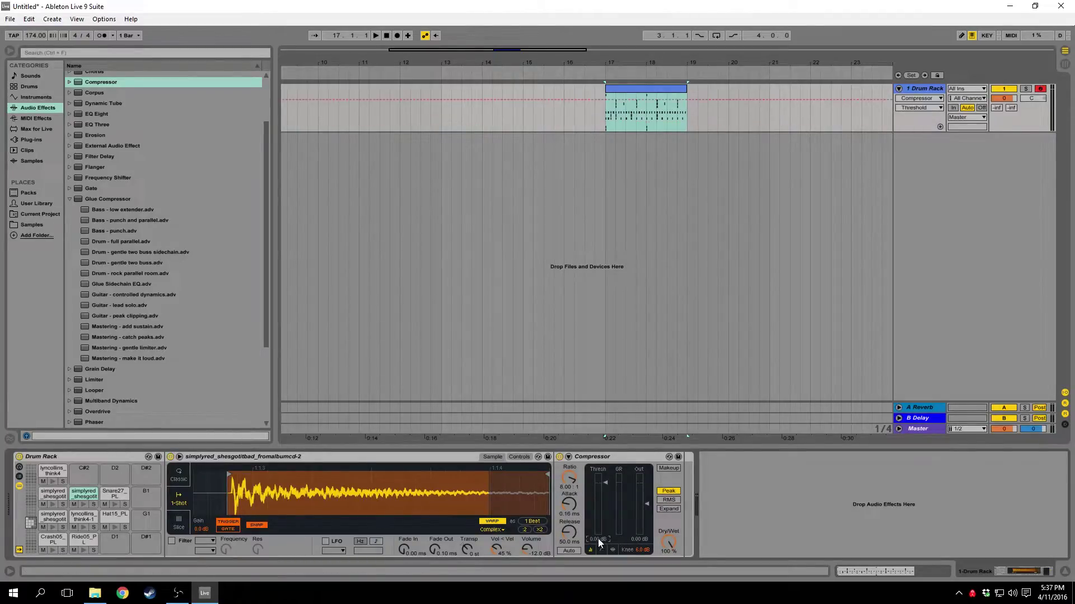
text(-12)
key(Return)
click(82, 506)
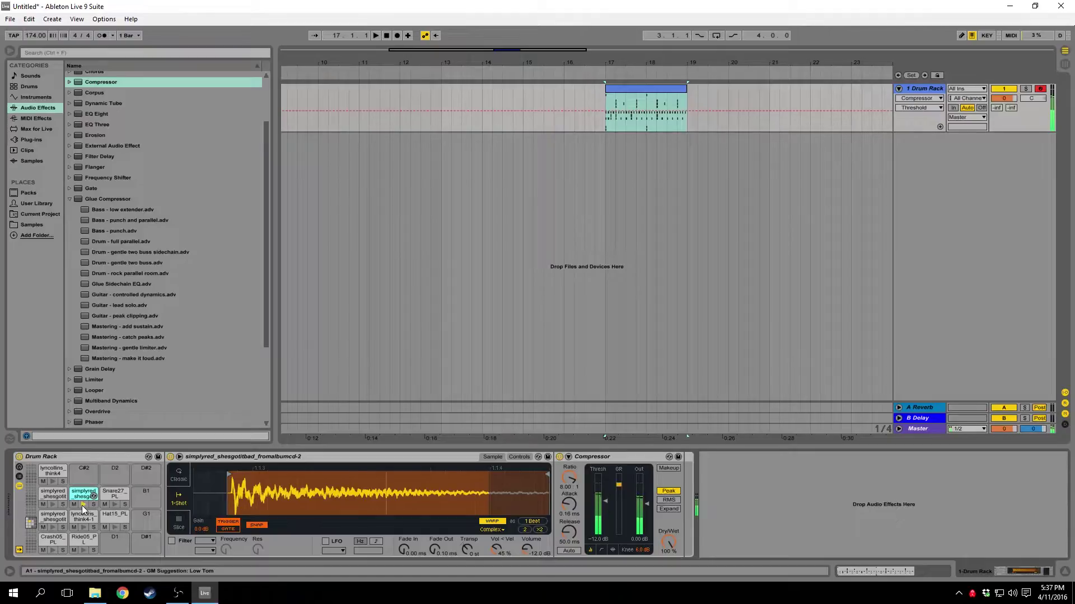
- Show the Compressor's gain-reduction activity graph, set the attack to 40 ms and audition the pad
click(613, 551)
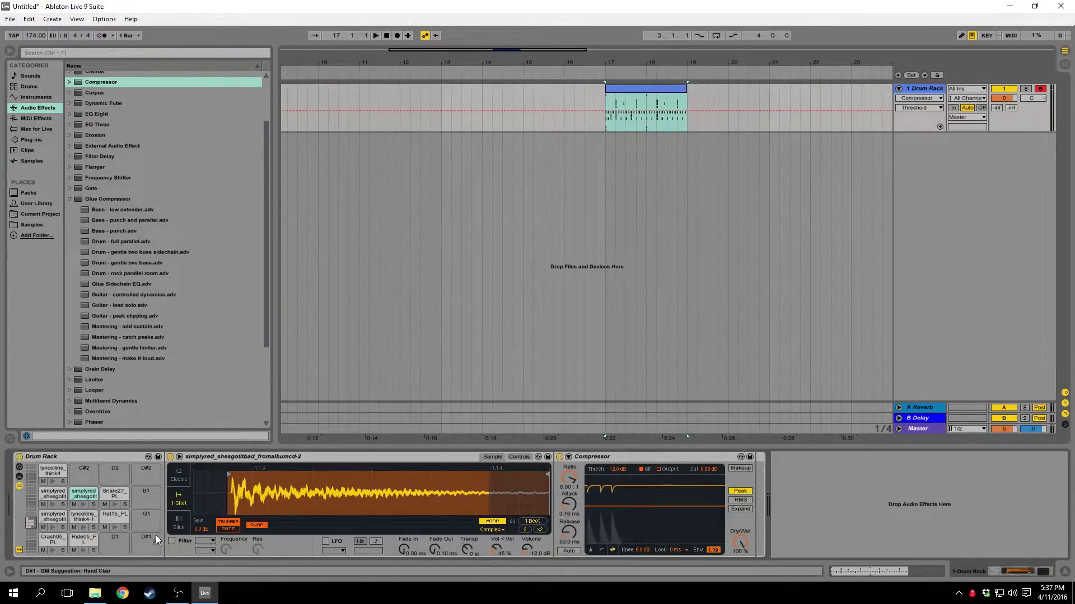
click(571, 506)
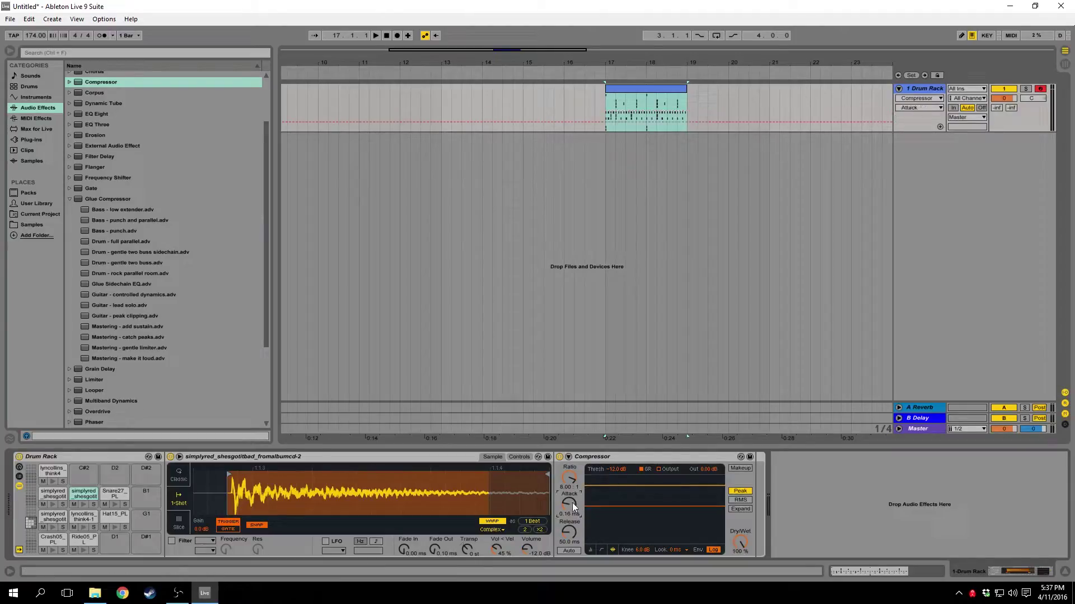
text(40)
key(Return)
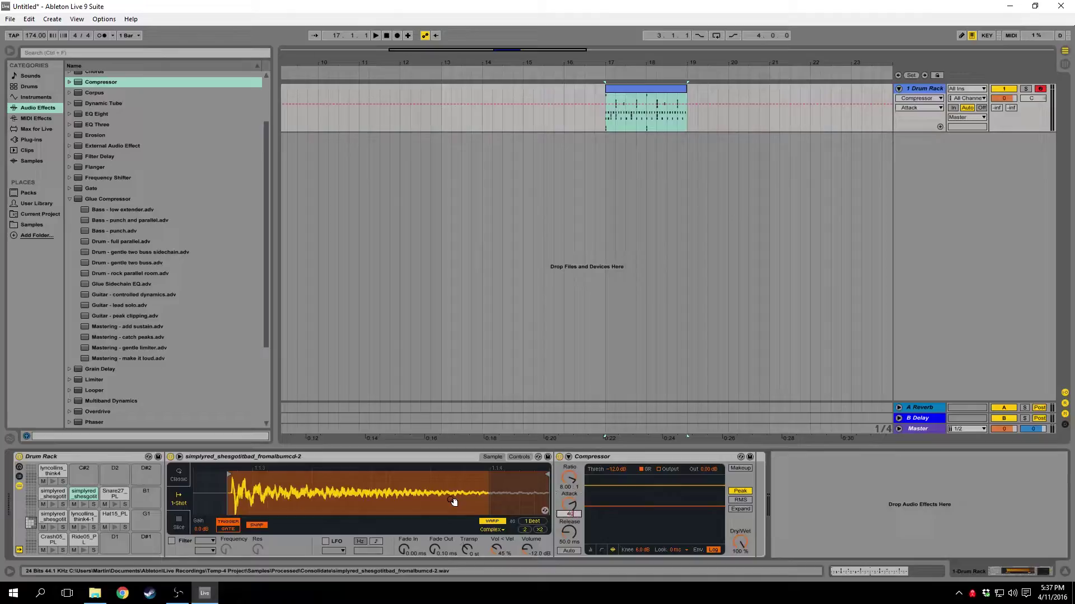
click(84, 504)
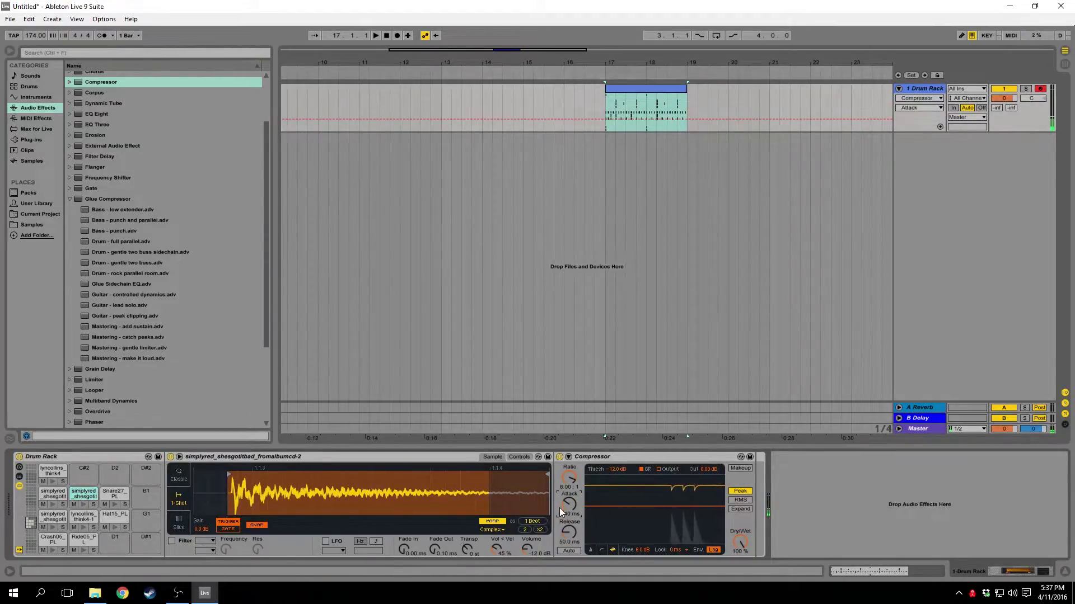
- Try a 1 ms attack on the Compressor, audition the pad and undo the last two attack changes
text(1)
key(Return)
click(82, 504)
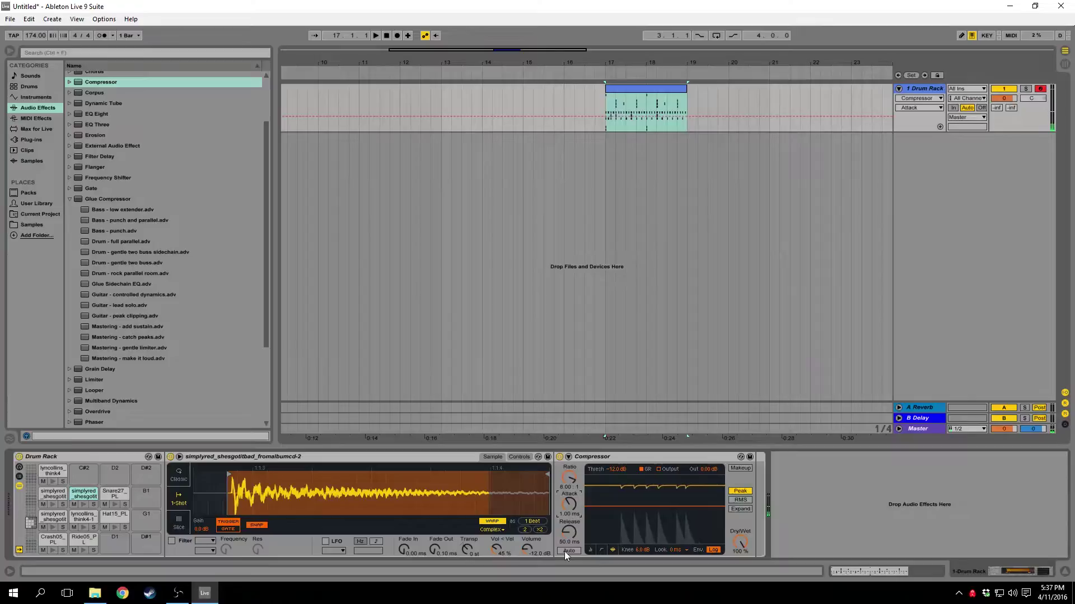
key(ctrl+z)
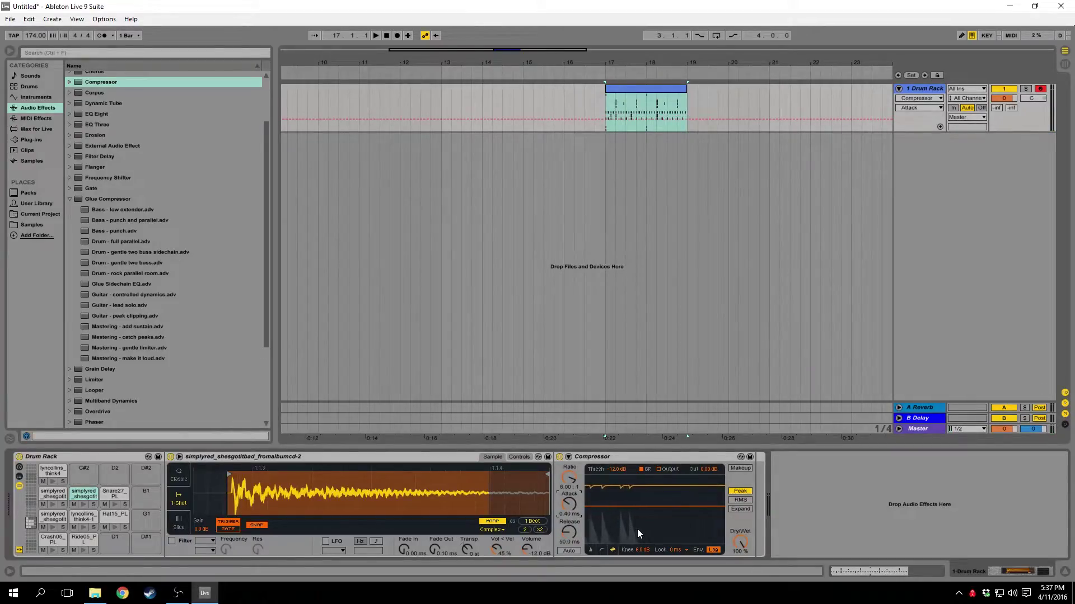
key(ctrl+z)
- Audition the pad at the restored attack, set the Compressor's attack to 0.50 ms and audition it again
click(84, 506)
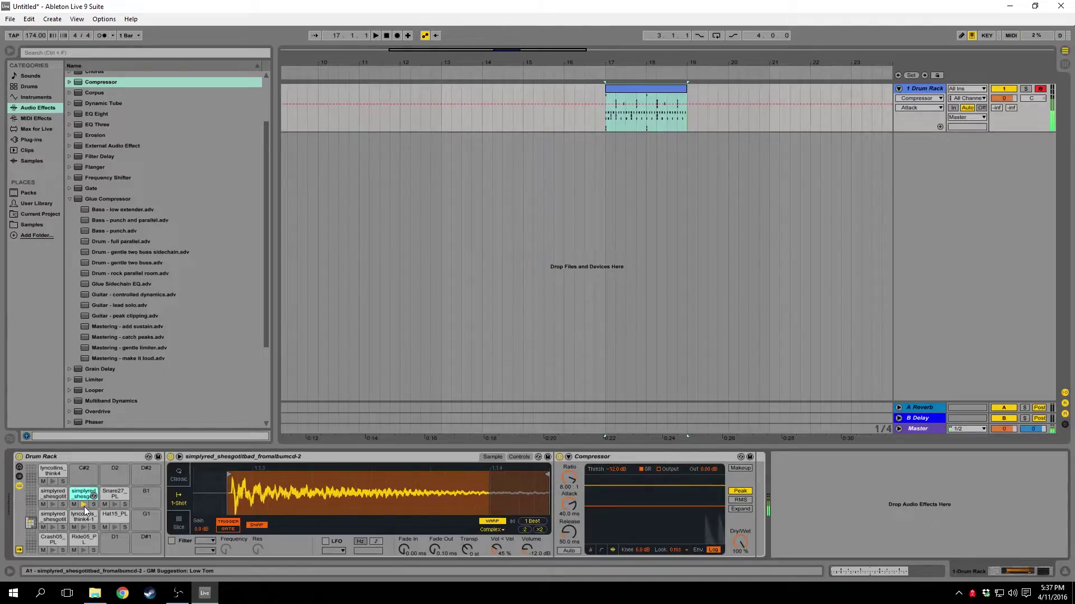
drag(559, 492, 560, 507)
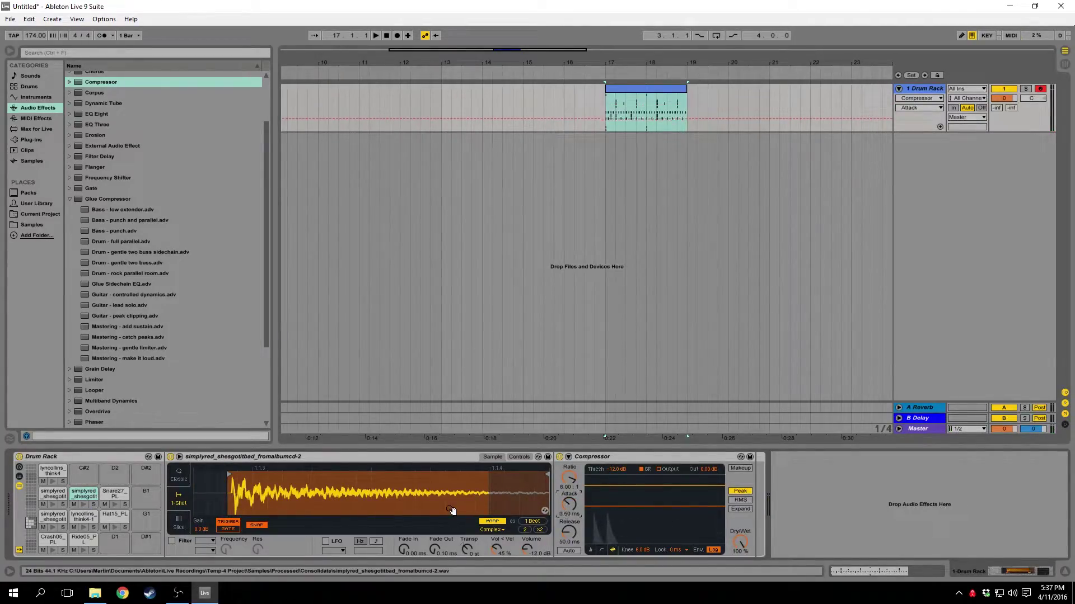
click(81, 505)
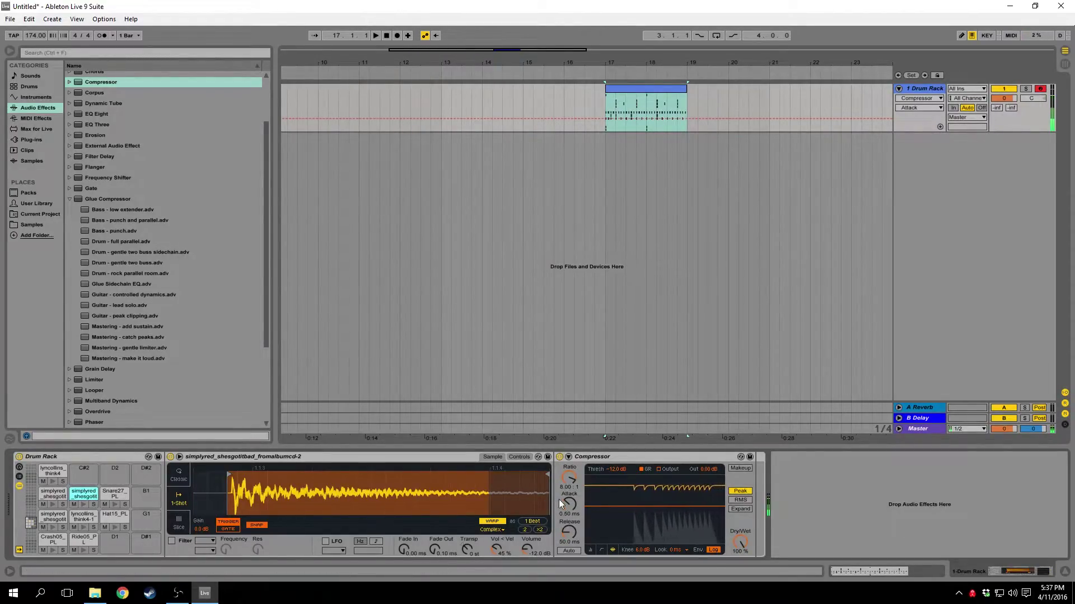
- Set the compressor's attack to 1 ms on the simplyred_shesgotitbad_fromalbumcd-2 pad and audition the pad
click(559, 503)
text(1)
key(Return)
click(82, 502)
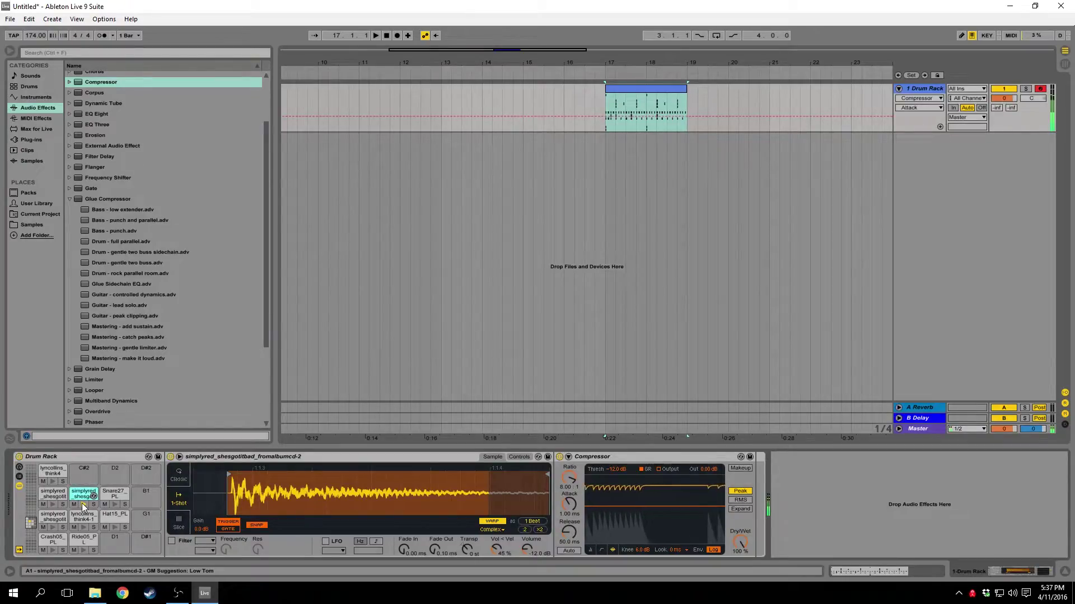
- Set the A1 pad's sample volume to -10 dB and its compressor attack to 2 ms, auditioning the sound
click(525, 551)
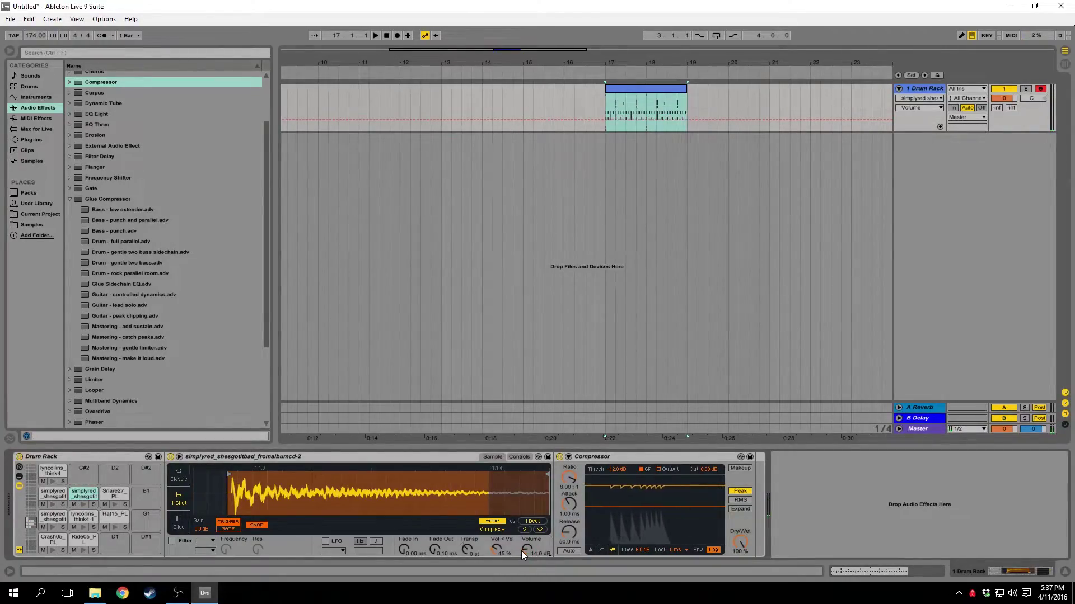
click(84, 505)
click(563, 509)
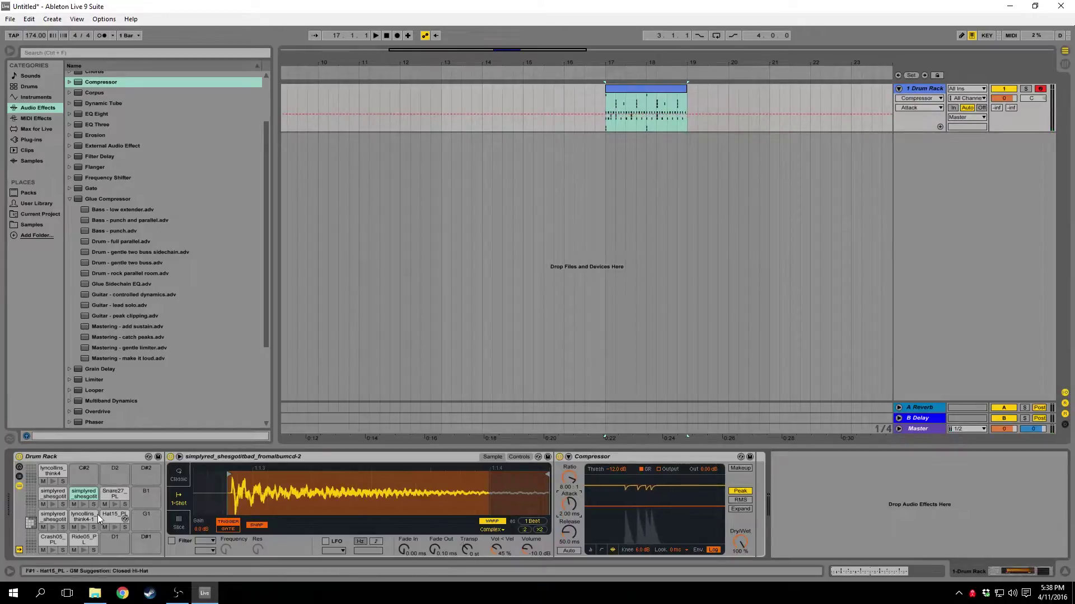
click(85, 505)
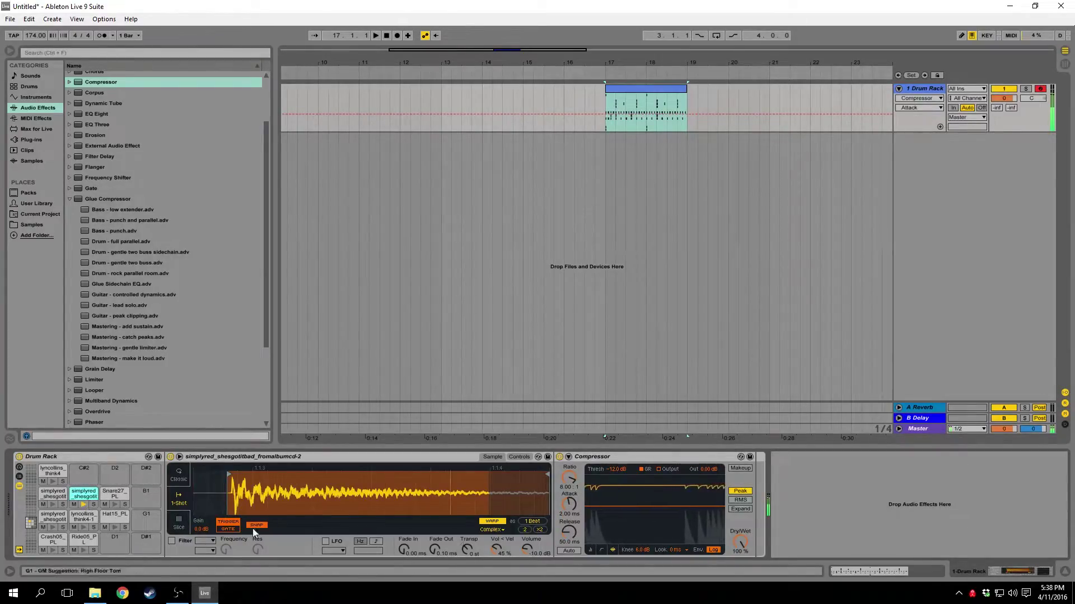
- Set the compressor's threshold to -24 dB on the A1 pad and audition it repeatedly
click(610, 469)
text(-24)
key(Return)
click(84, 505)
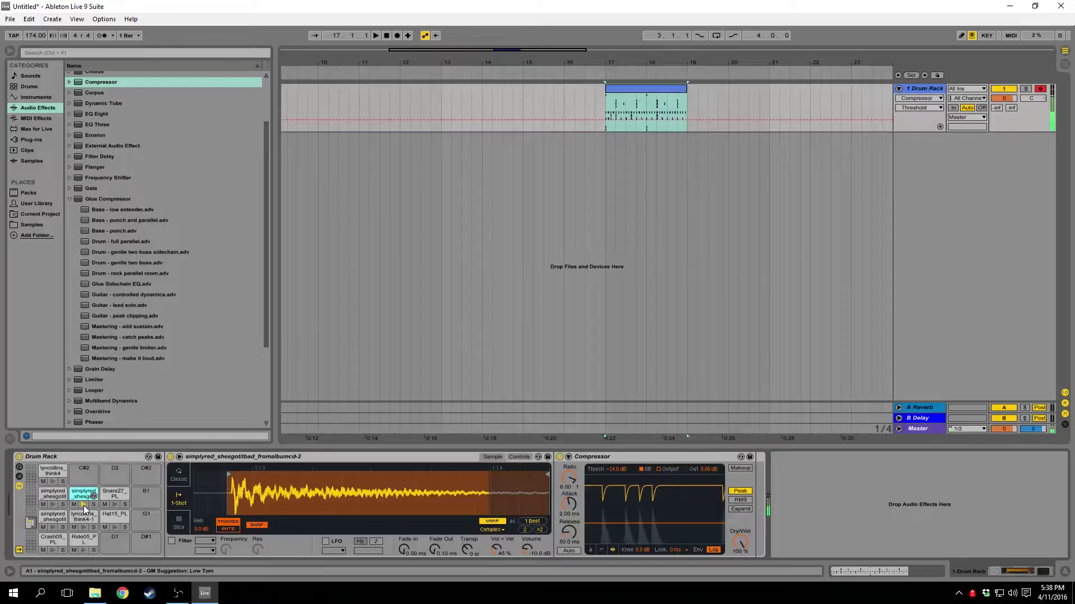
click(83, 505)
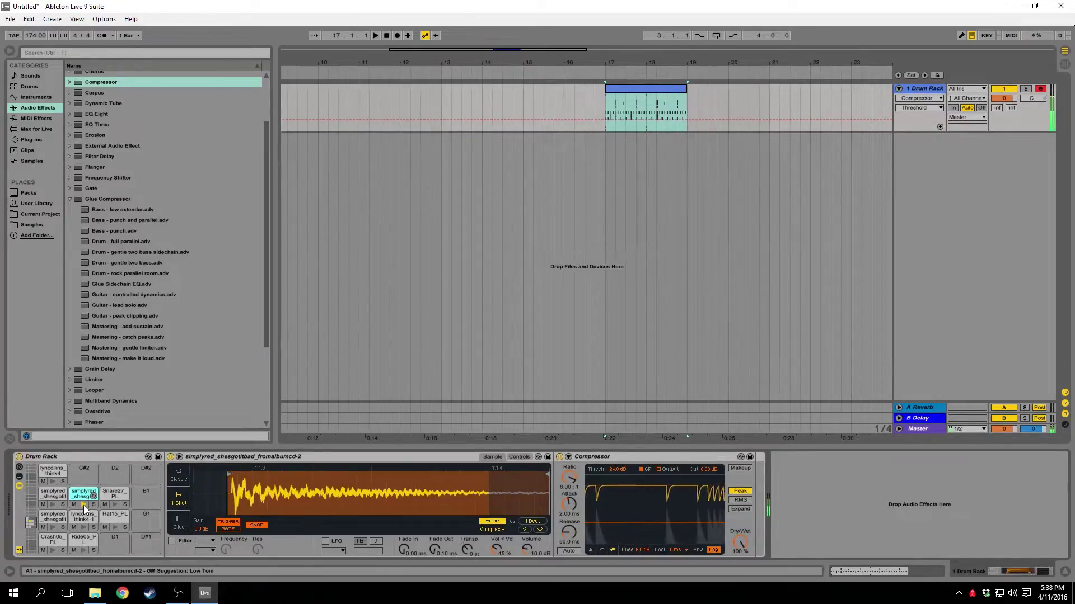
- Bypass the A1 pad's compressor, audition the uncompressed sample, and re-enable the compressor for comparison
click(559, 457)
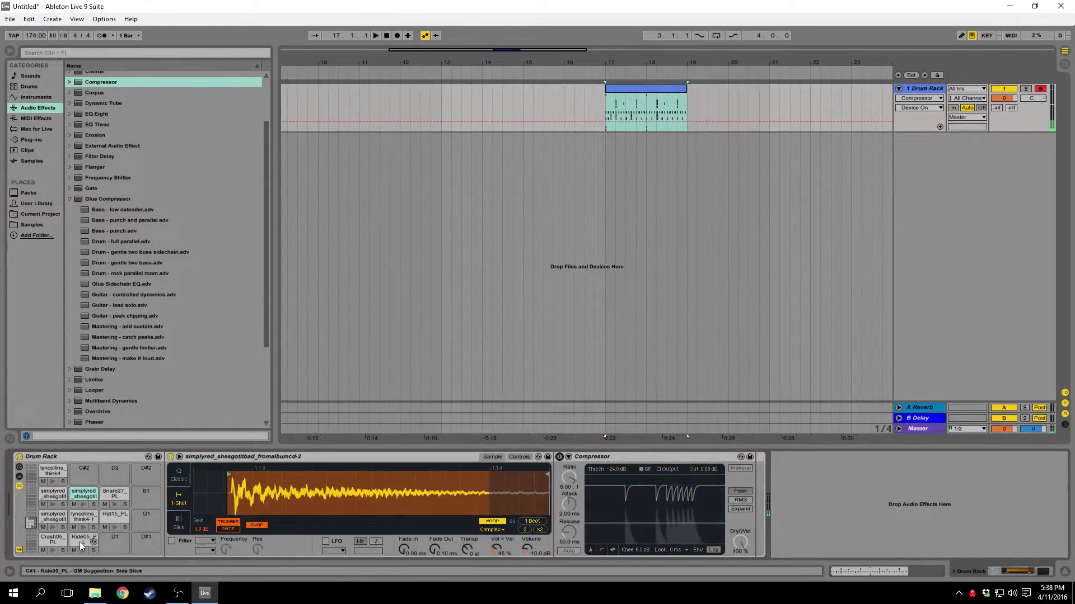
click(87, 505)
click(560, 457)
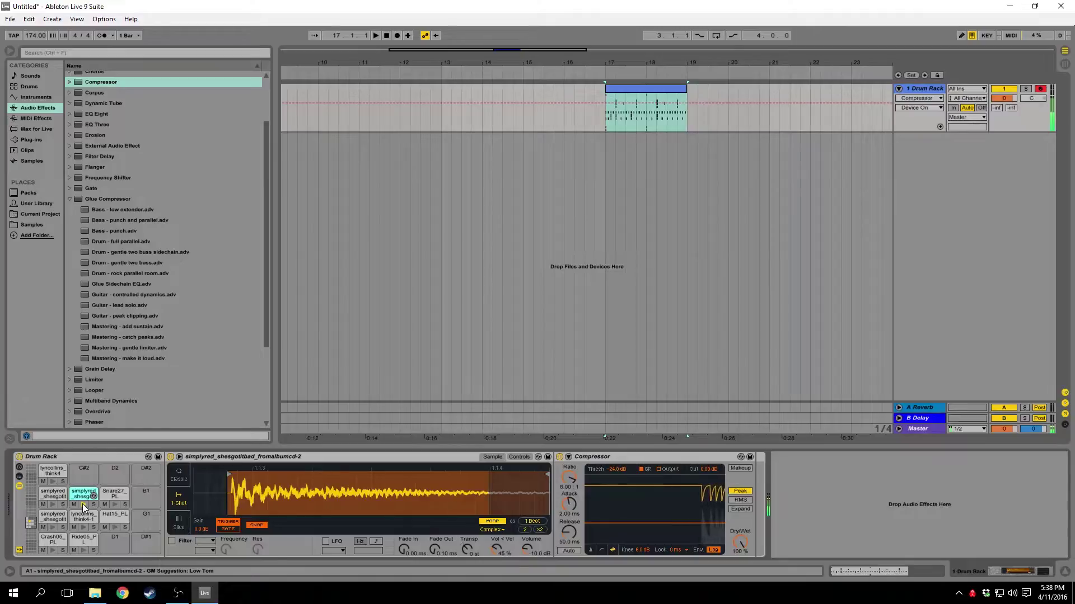
- Try a release of 20 ms on the A1 pad's compressor and undo the change
click(567, 534)
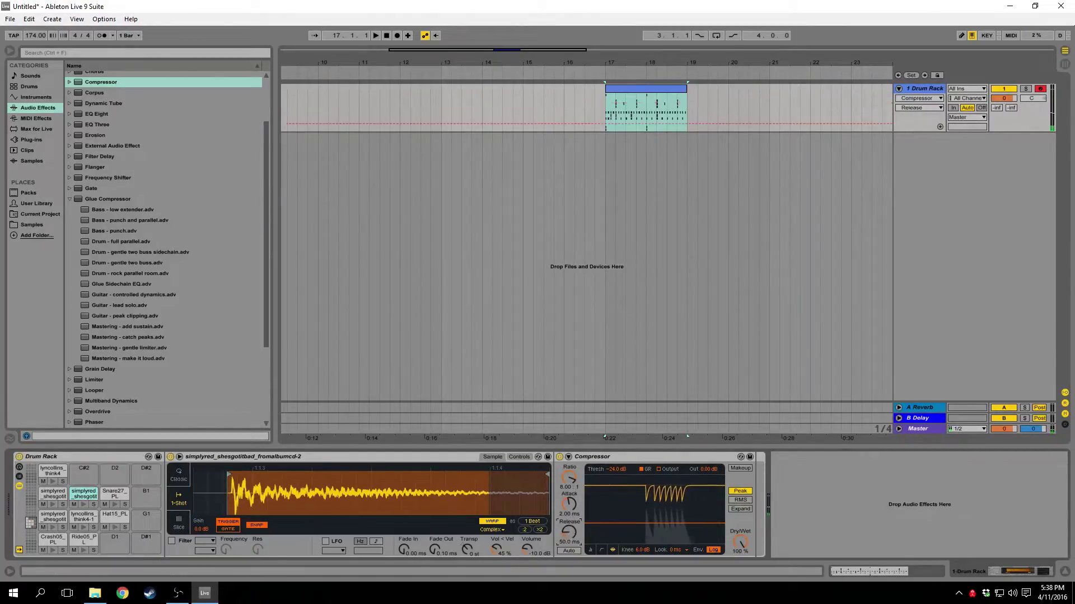
text(20)
key(Return)
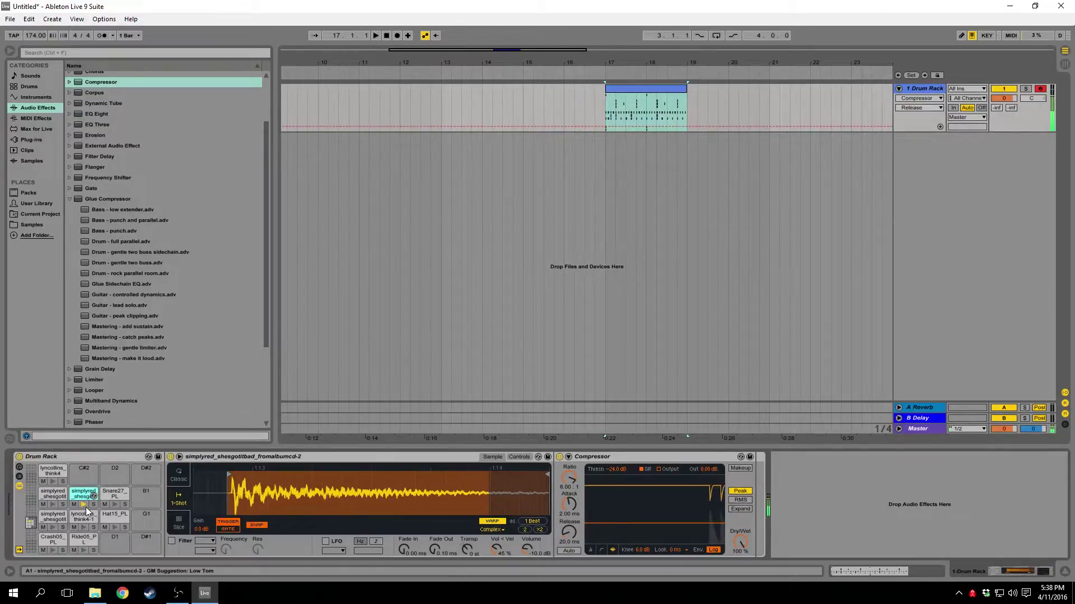
key(ctrl+z)
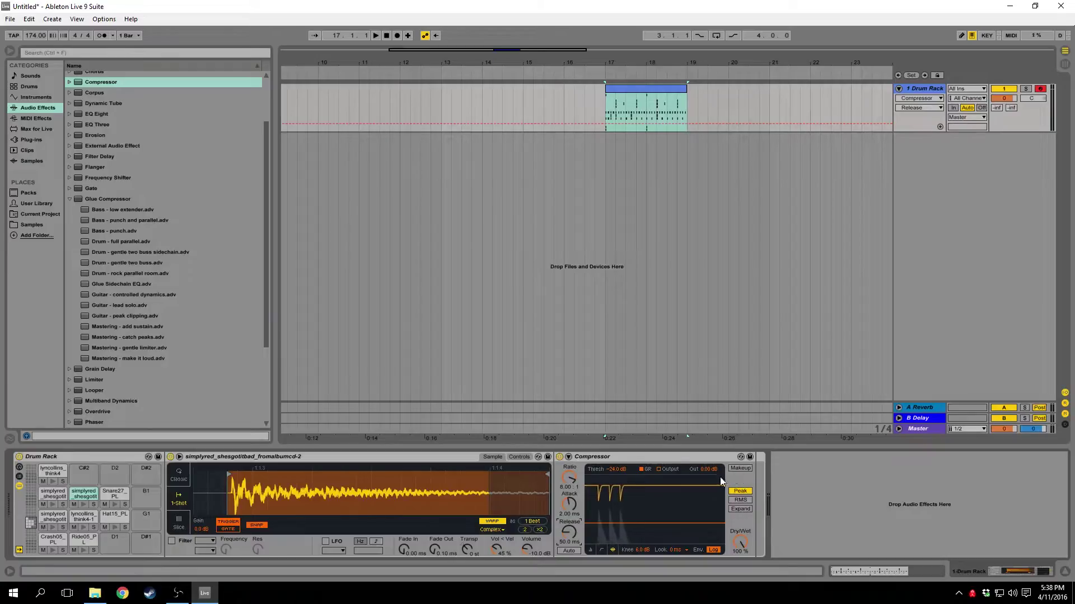
- Switch the compressor to its collapsed view, set its output gain to 6 dB, and audition the A1 pad against its neighbouring pads
click(590, 549)
click(639, 540)
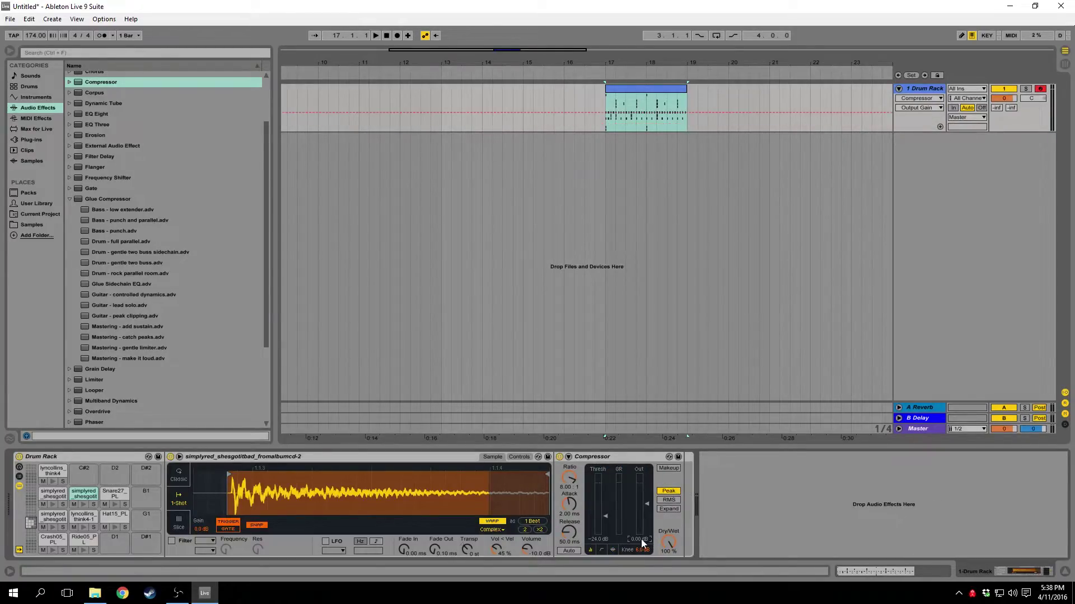
click(81, 504)
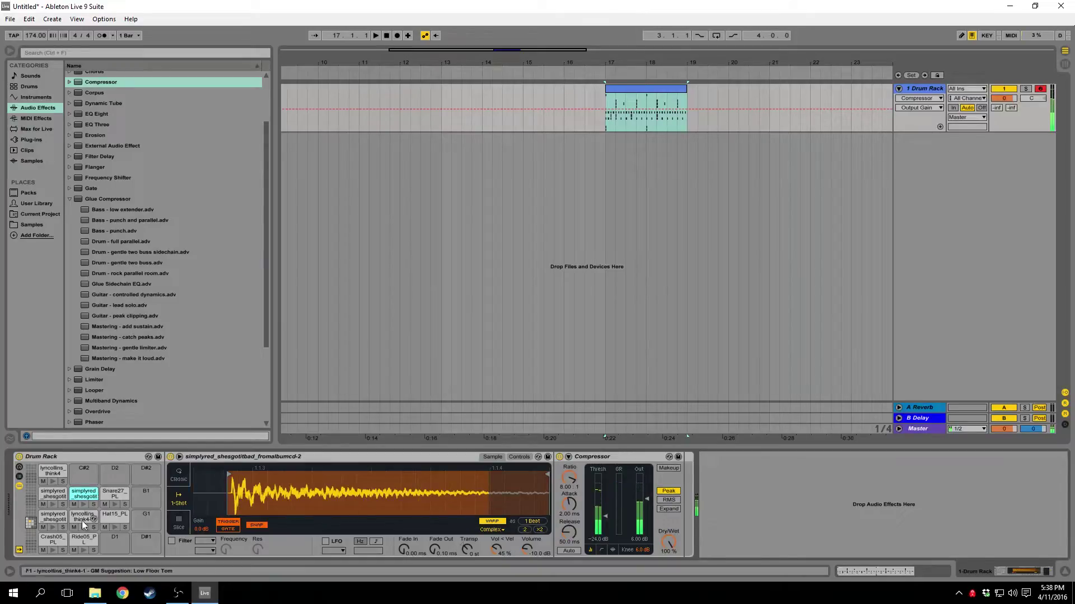
click(115, 505)
click(84, 505)
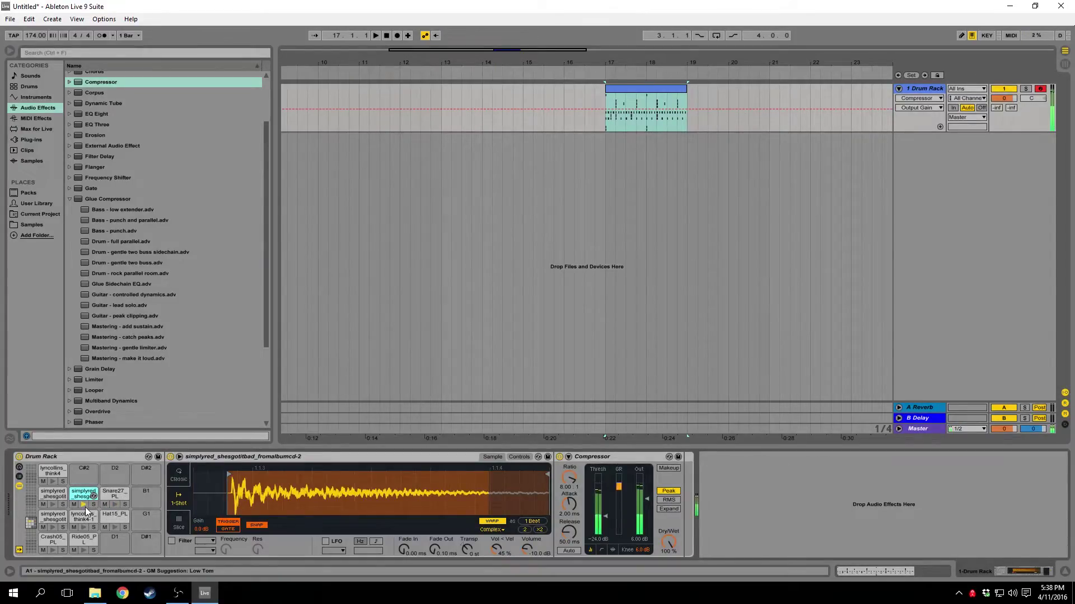
click(52, 505)
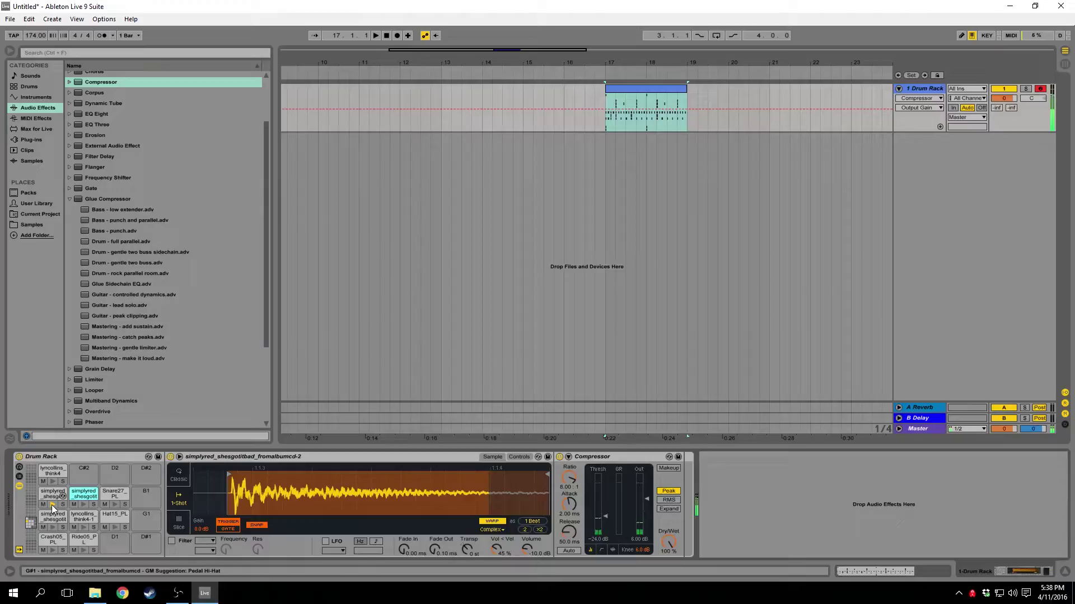
- Add a Compressor to the simplyred_shesgotitbad_fromalbumcd pad at G#1 and set its threshold to -24 dB
click(52, 497)
drag(92, 83, 564, 503)
click(567, 478)
click(605, 487)
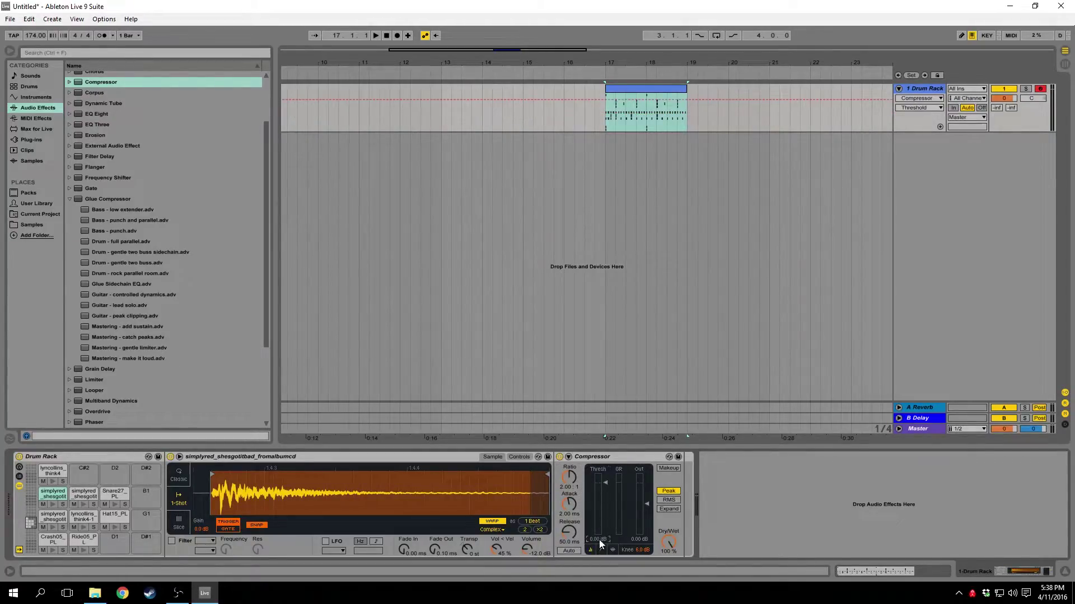
click(52, 503)
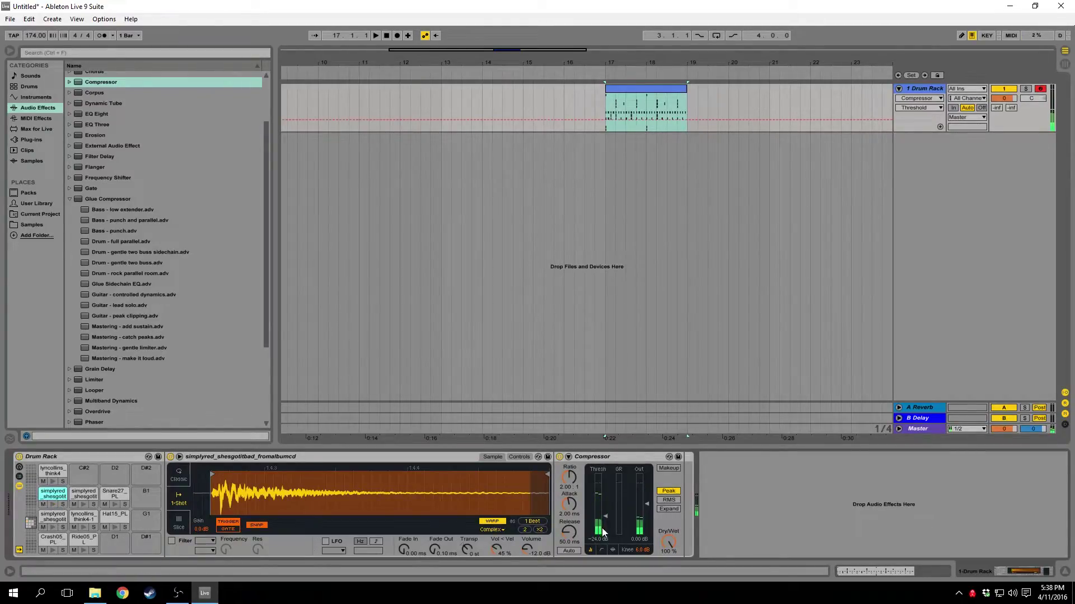
- Set the G#1 pad's compressor to a 4:1 ratio and 6 dB output gain, auditioning the pad
click(569, 532)
click(565, 478)
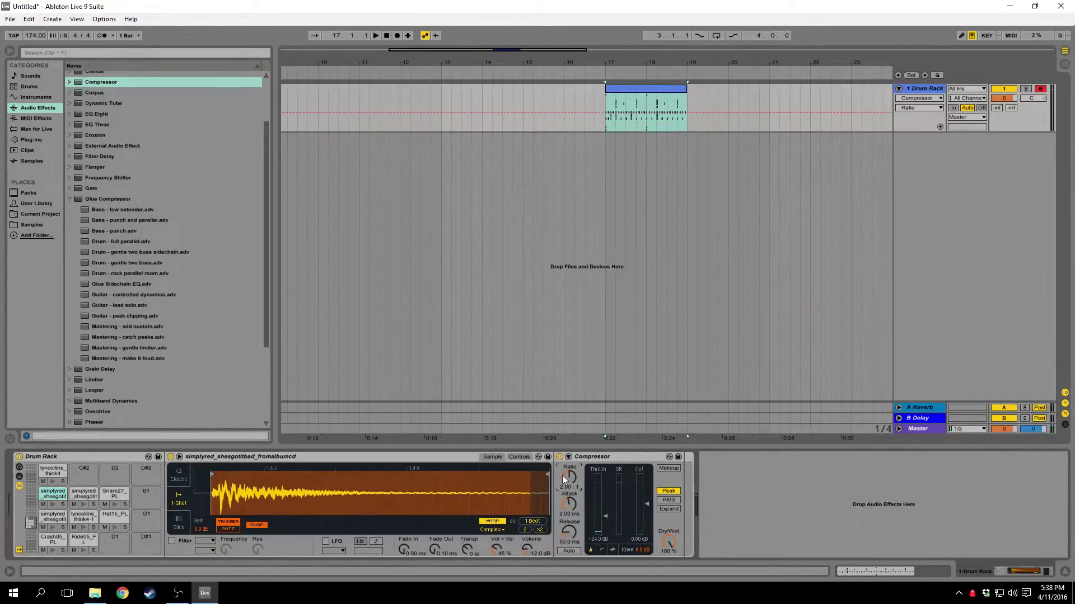
text(4)
key(Return)
click(55, 504)
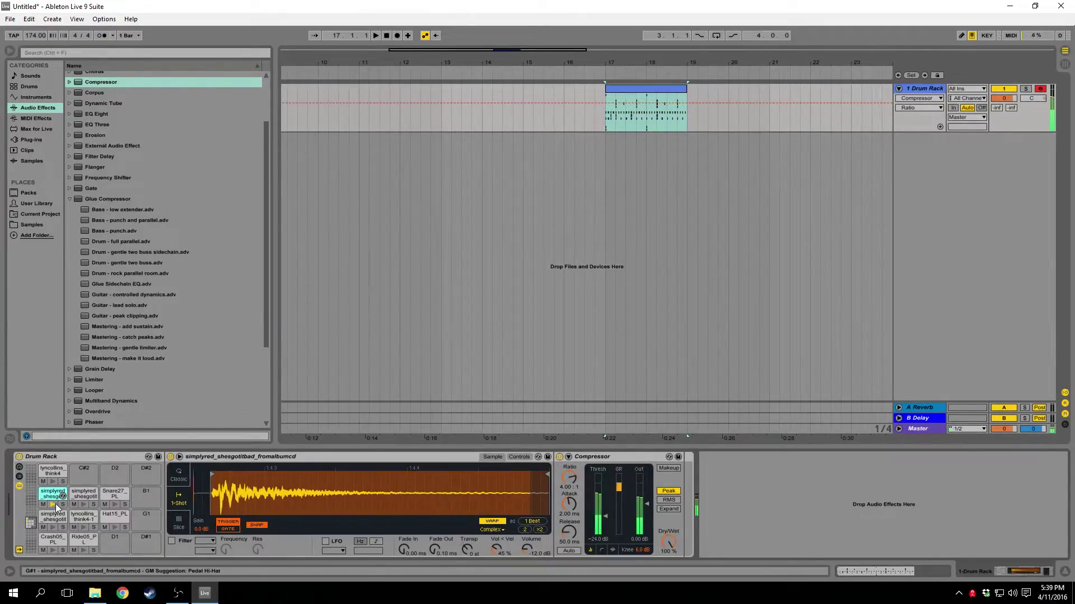
click(638, 540)
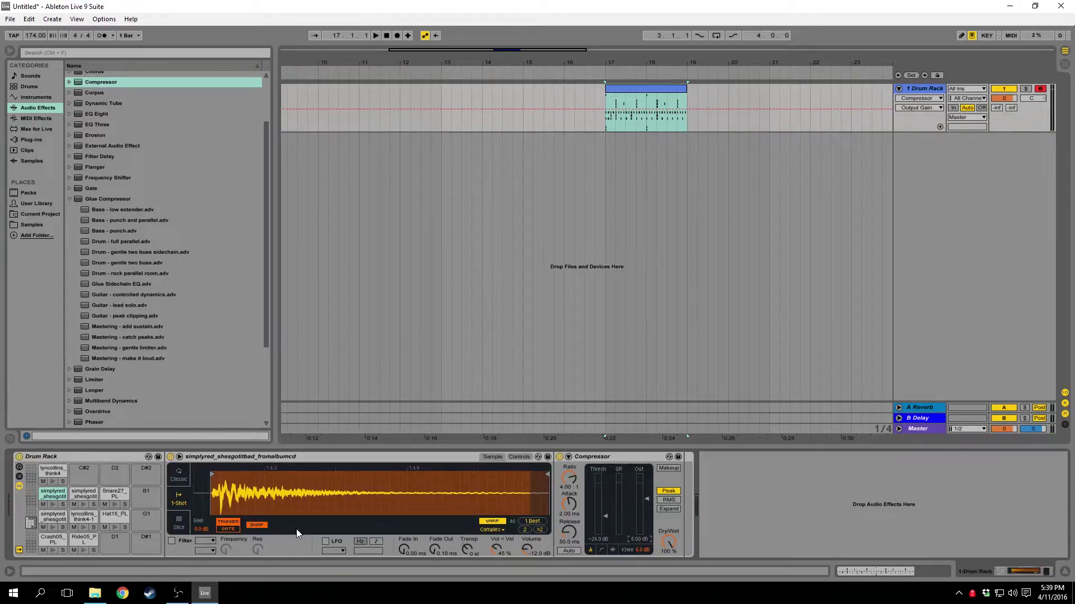
click(54, 505)
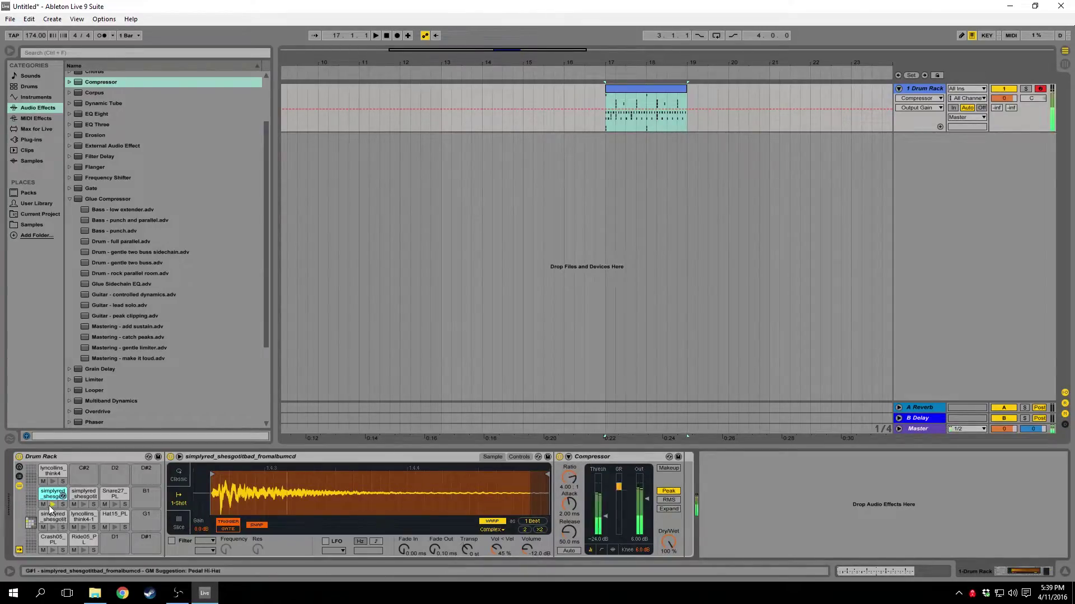
- Add EQ Eight after the A1 pad's compressor and boost band 2 by about 2.4 dB at 220 Hz
drag(86, 116, 771, 494)
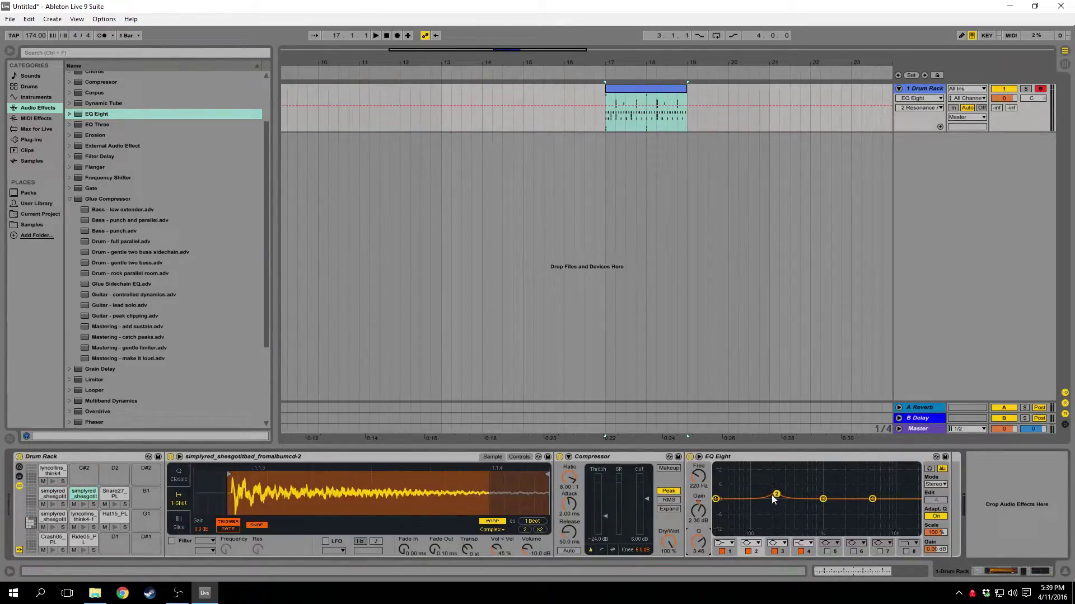
click(82, 505)
- Try a narrow EQ band 3 boost at 2.45, 5.10 and 1.61 kHz while auditioning the pad, and switch the band off
drag(823, 499, 850, 494)
drag(701, 549, 701, 521)
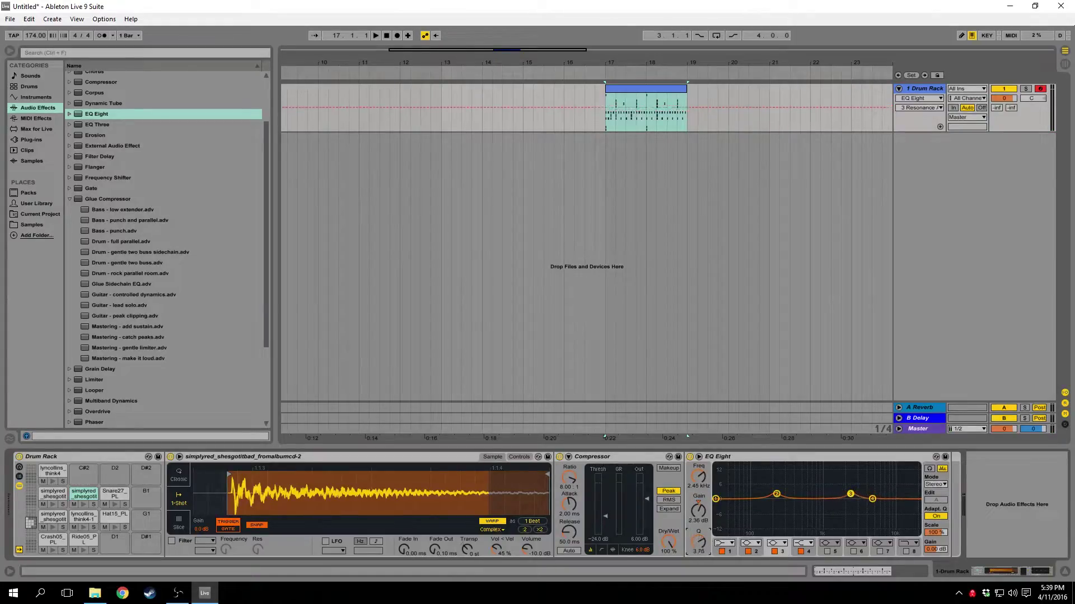
click(85, 505)
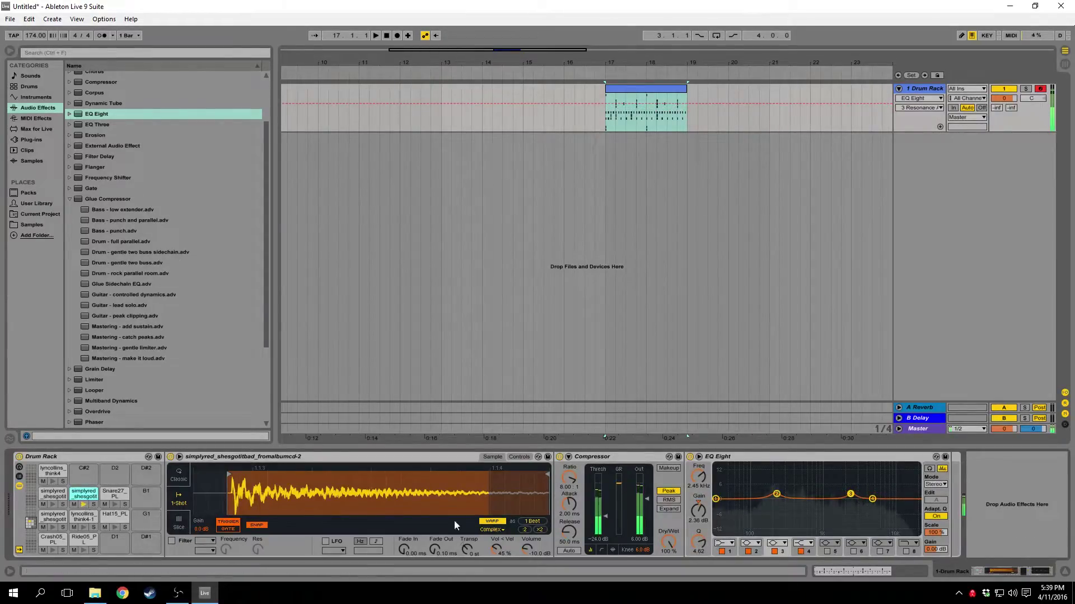
drag(851, 494, 872, 488)
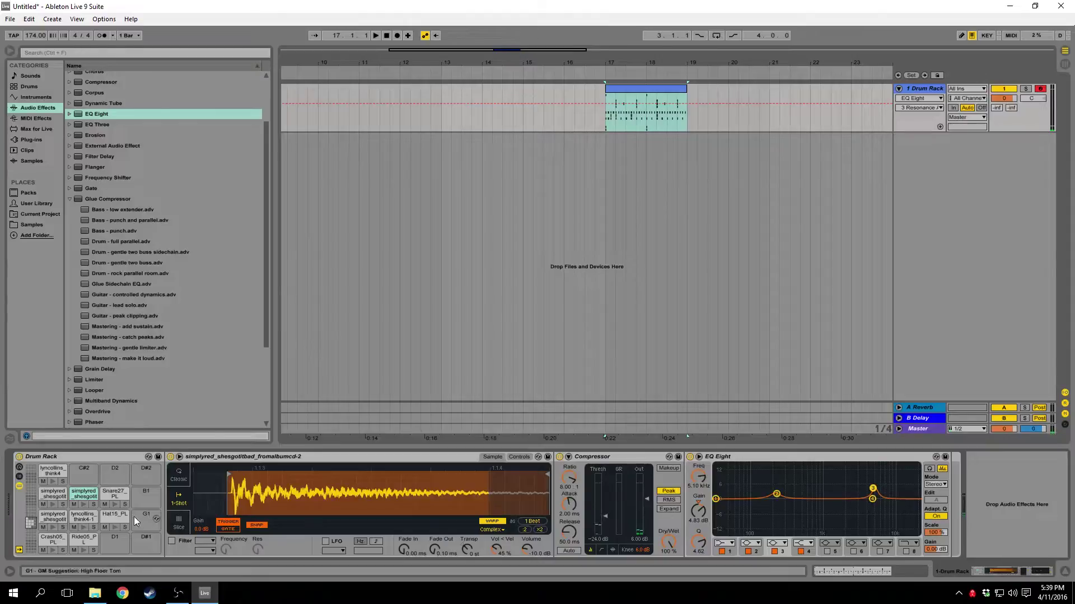
click(84, 503)
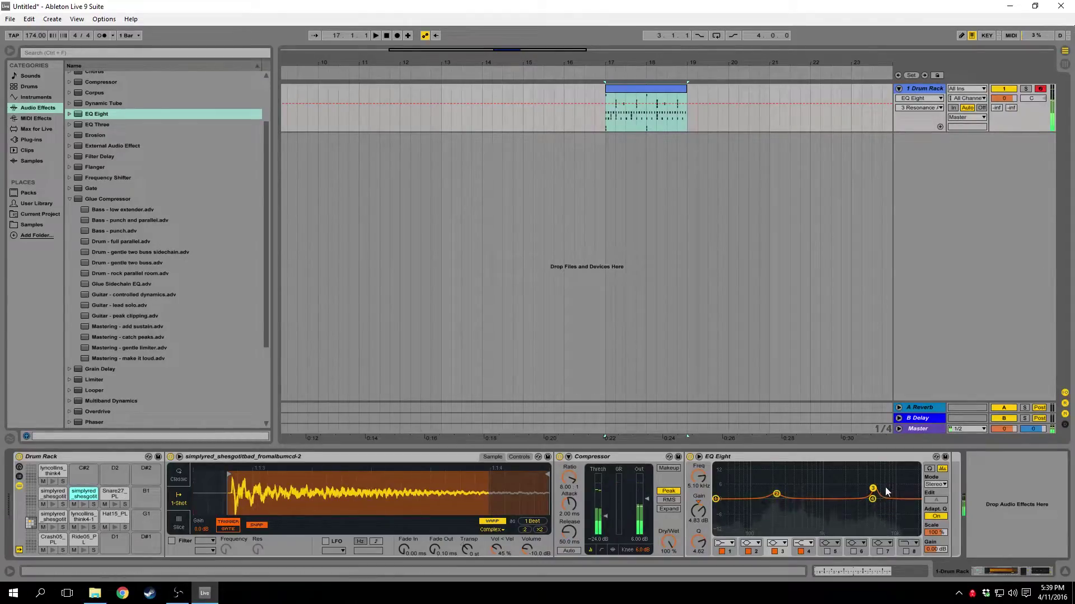
drag(872, 488, 837, 488)
click(88, 508)
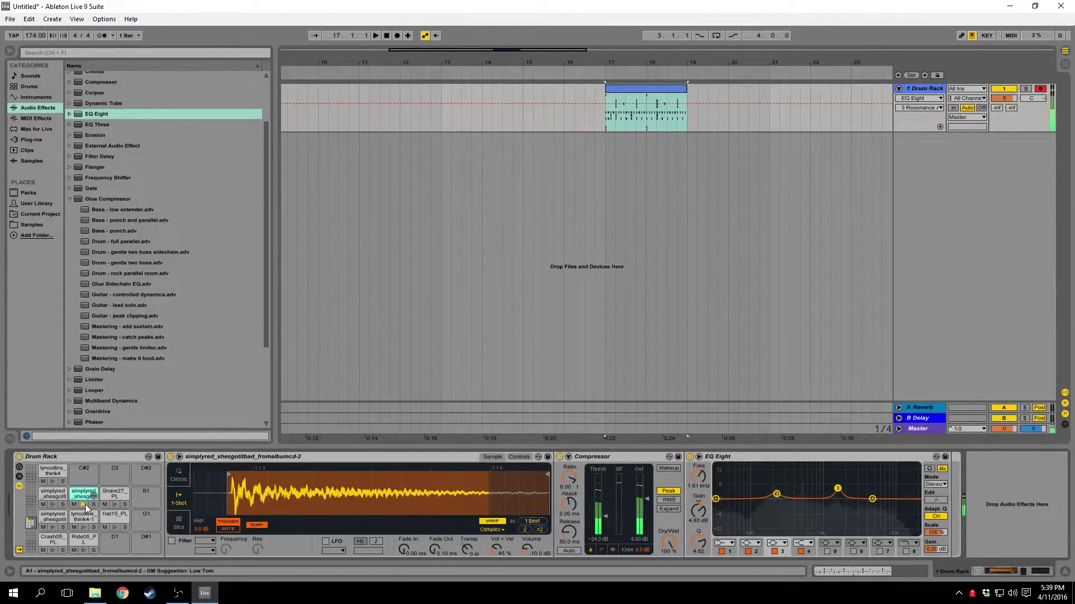
click(785, 553)
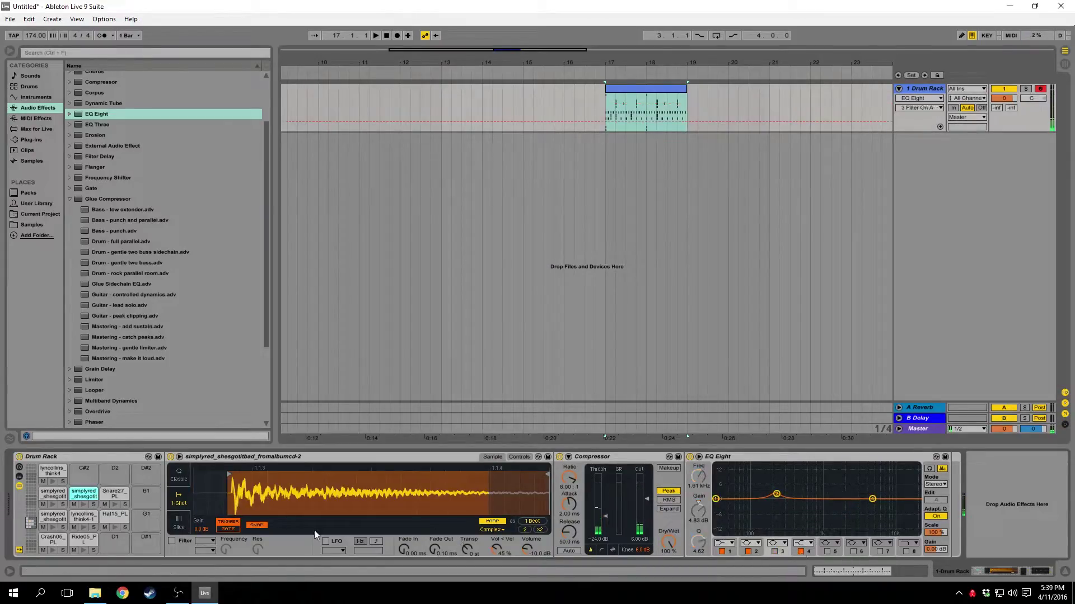
click(82, 503)
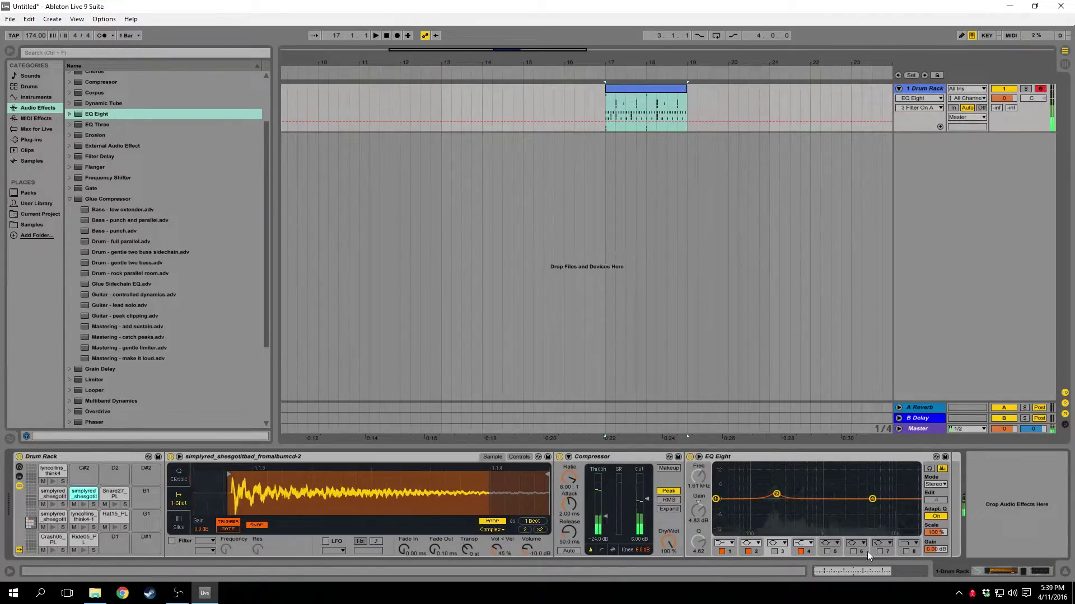
- Boost EQ band 4's high shelf by about 3.8 dB at 4.74 kHz with a Q of 1.40
drag(872, 499, 871, 491)
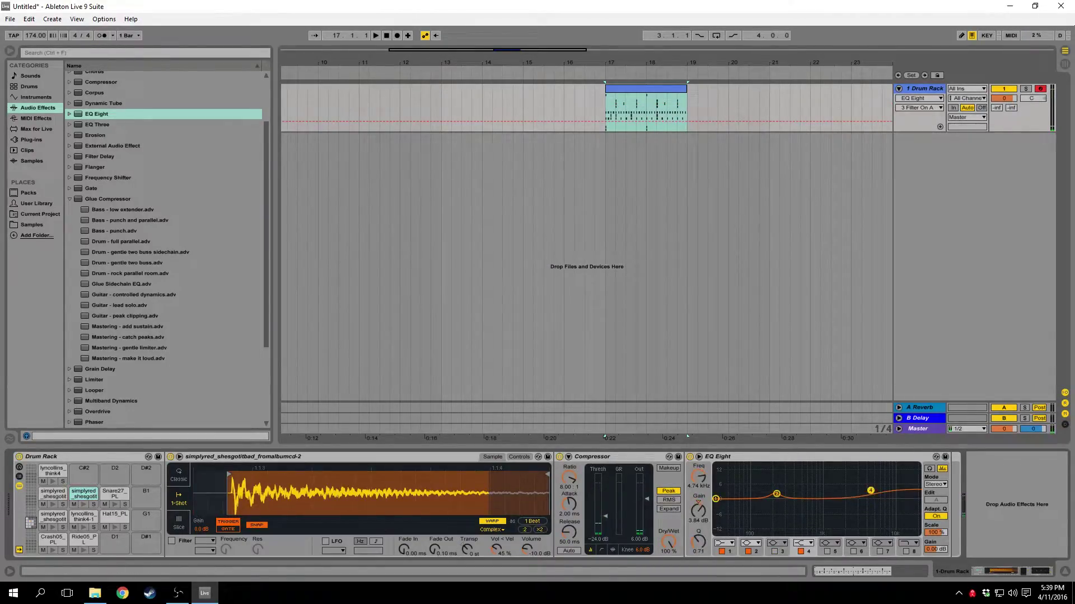
click(84, 504)
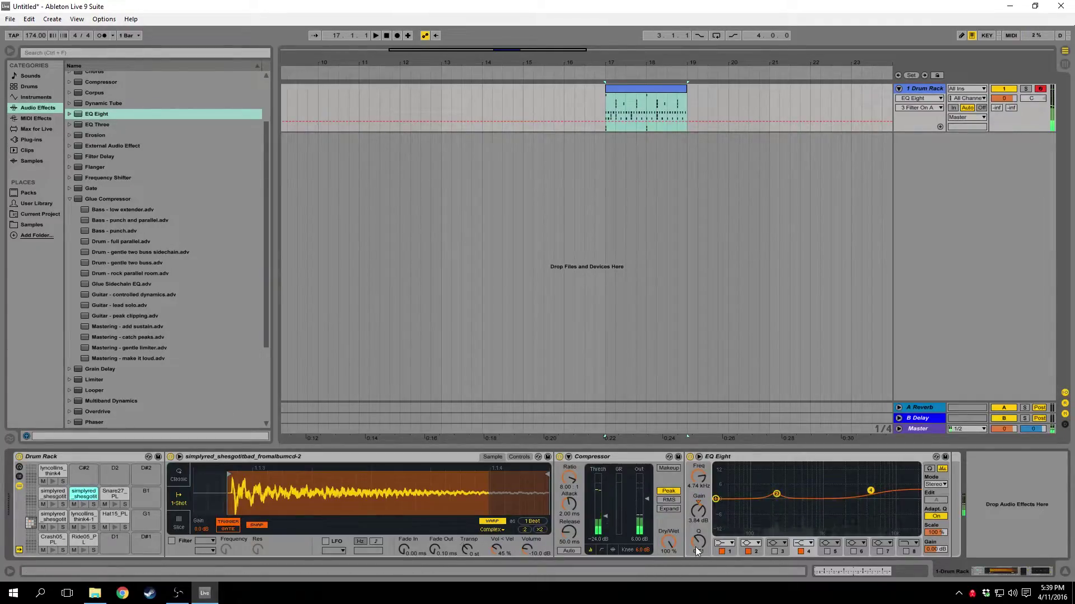
drag(698, 541, 698, 527)
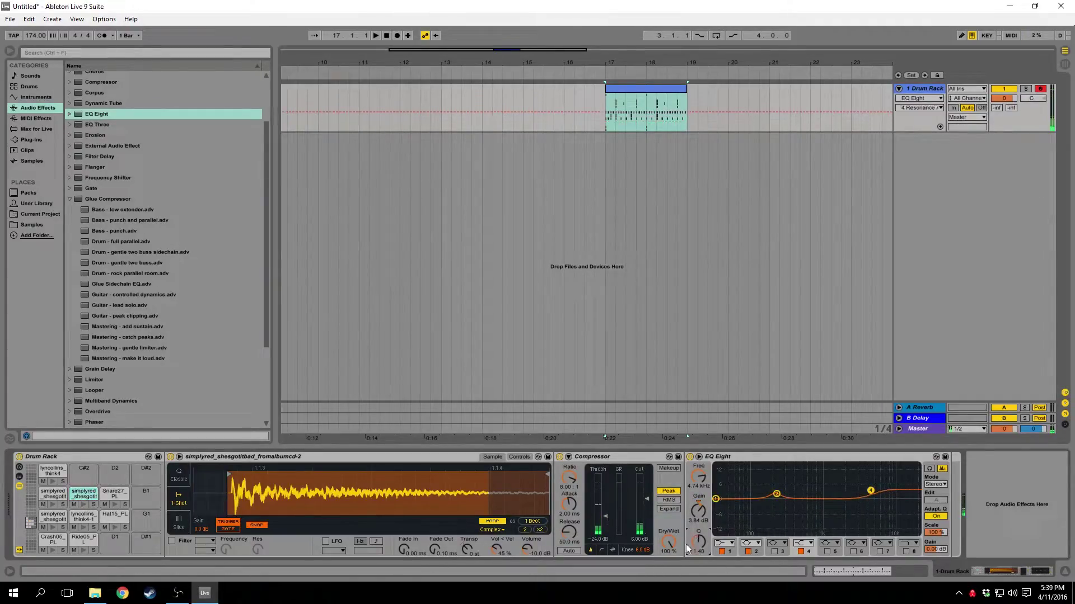
- Select the G#1 pad, mute the five pads in the two rows below it, and play the drum loop
click(53, 495)
click(53, 495)
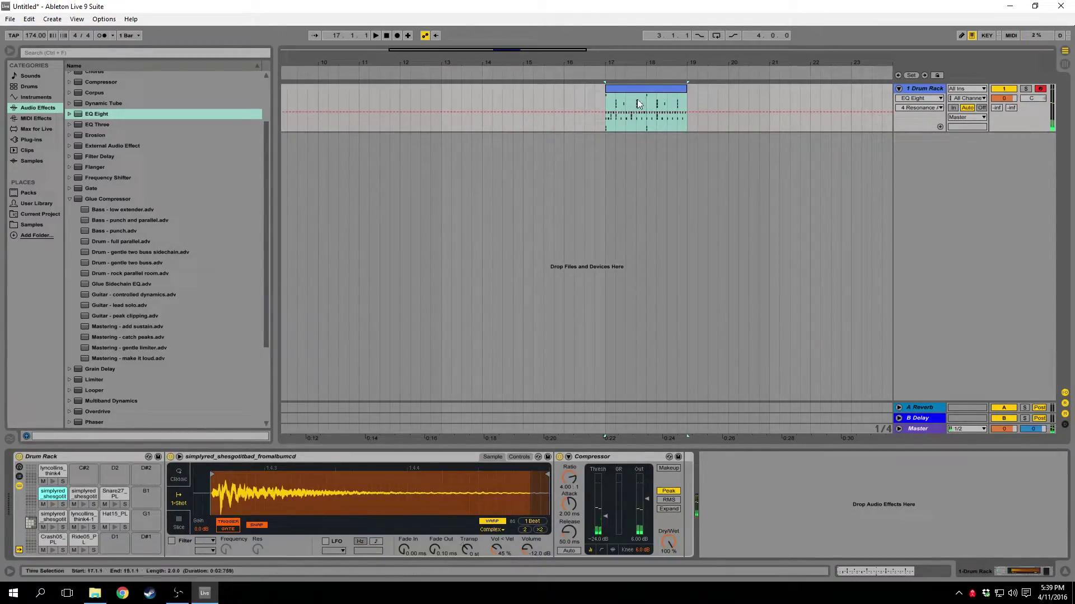
click(43, 527)
click(73, 527)
click(105, 527)
click(43, 551)
click(73, 551)
key(space)
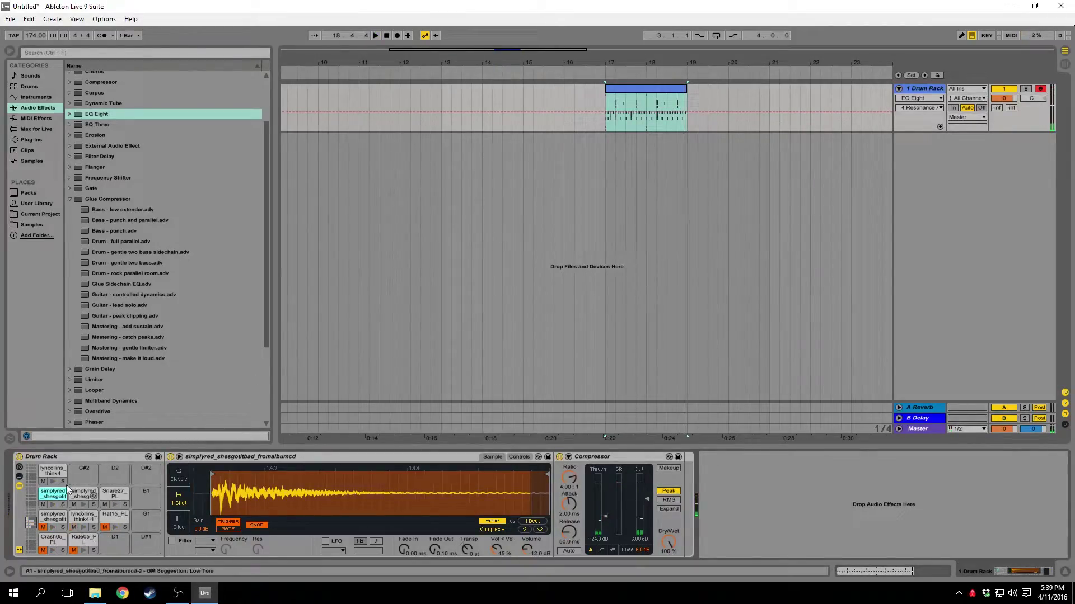
- Unmute the five pads in the two rows below the selected snare pad, including Hat15, Ride05 and Crash05
click(105, 528)
click(74, 550)
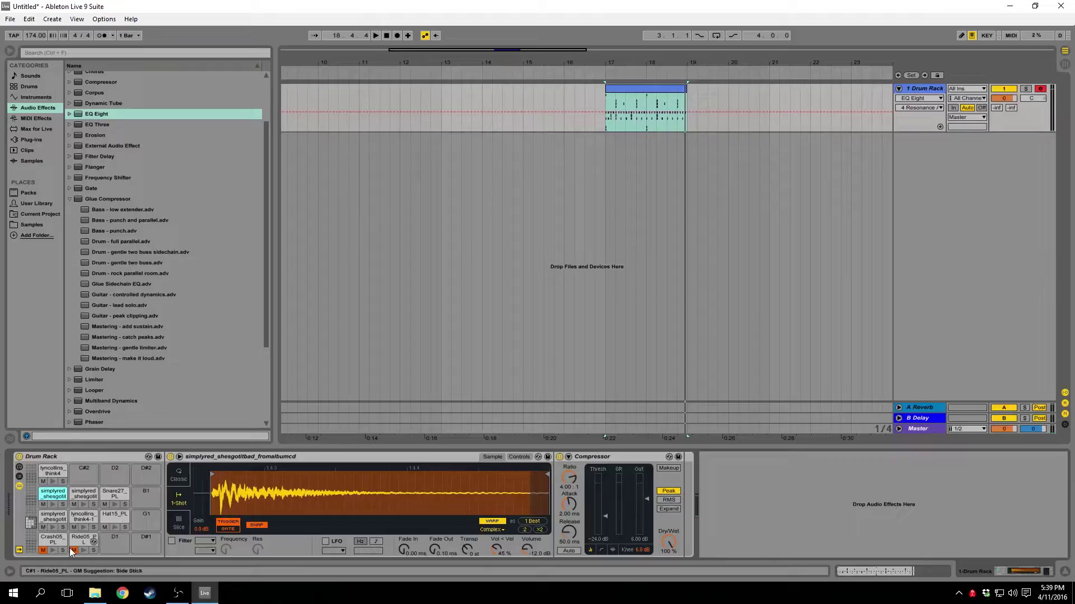
click(43, 551)
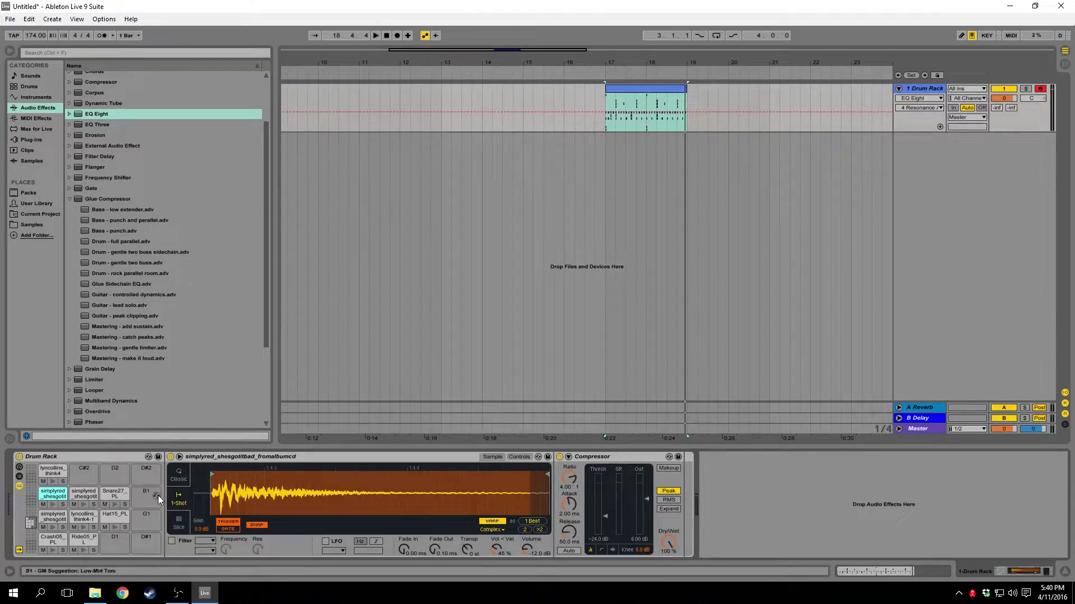
- Show the drum rack's chain list and group the A1 and G#1 simplyred chains and Snare27_PL into a nested rack
click(20, 477)
click(21, 478)
click(20, 479)
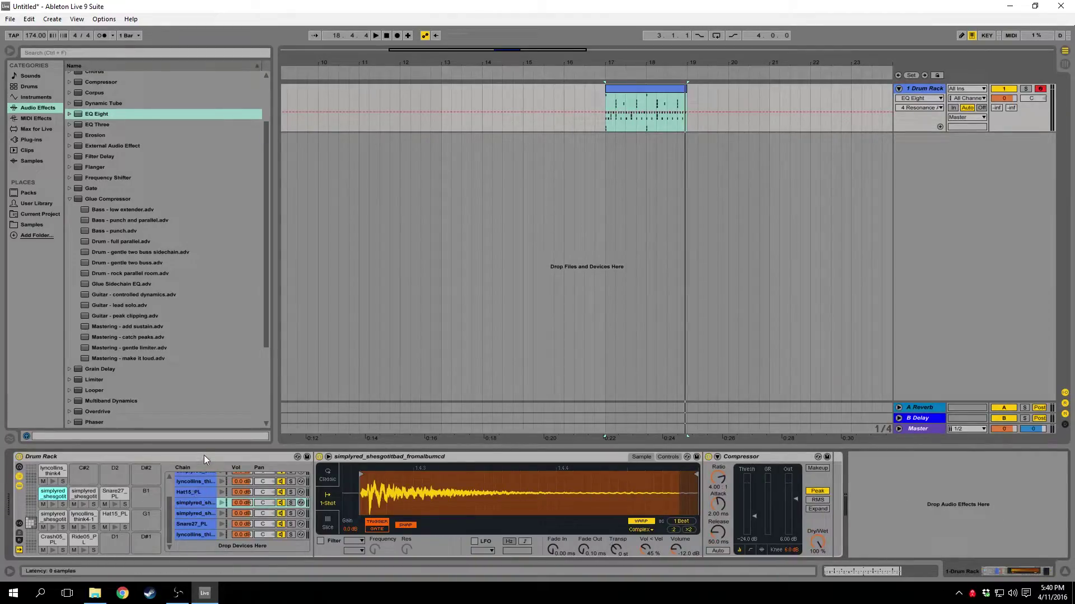
scroll(196, 509, up, 2)
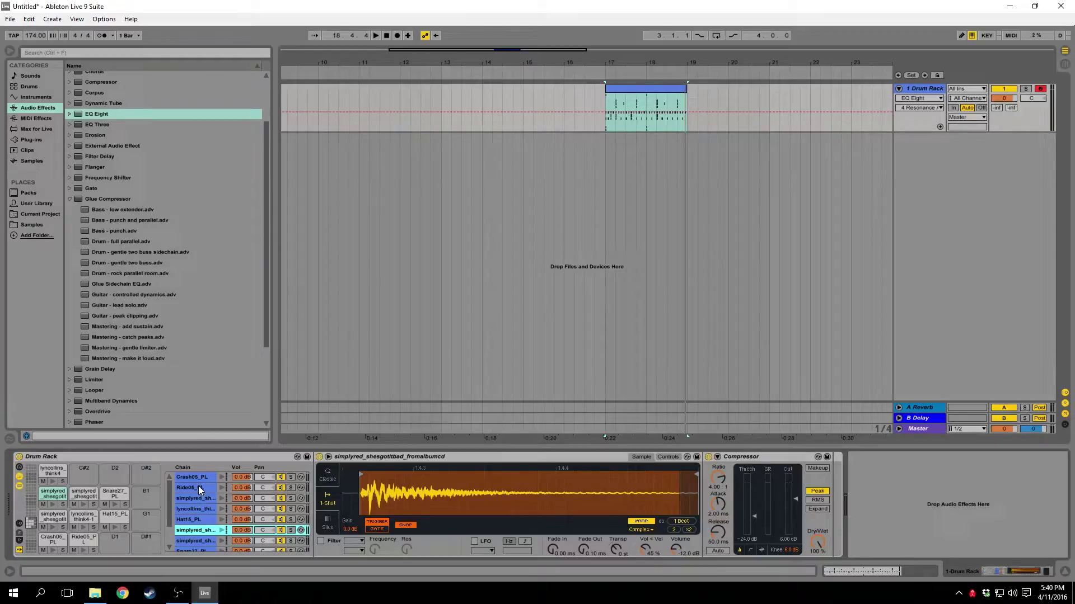
click(194, 476)
click(193, 509)
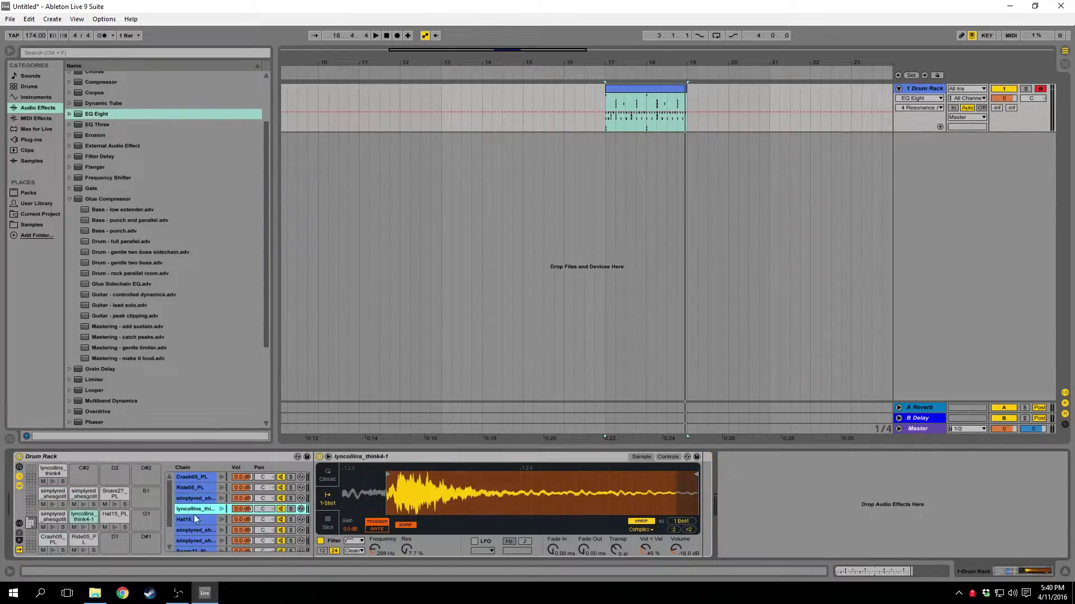
click(196, 531)
scroll(196, 533, down, 3)
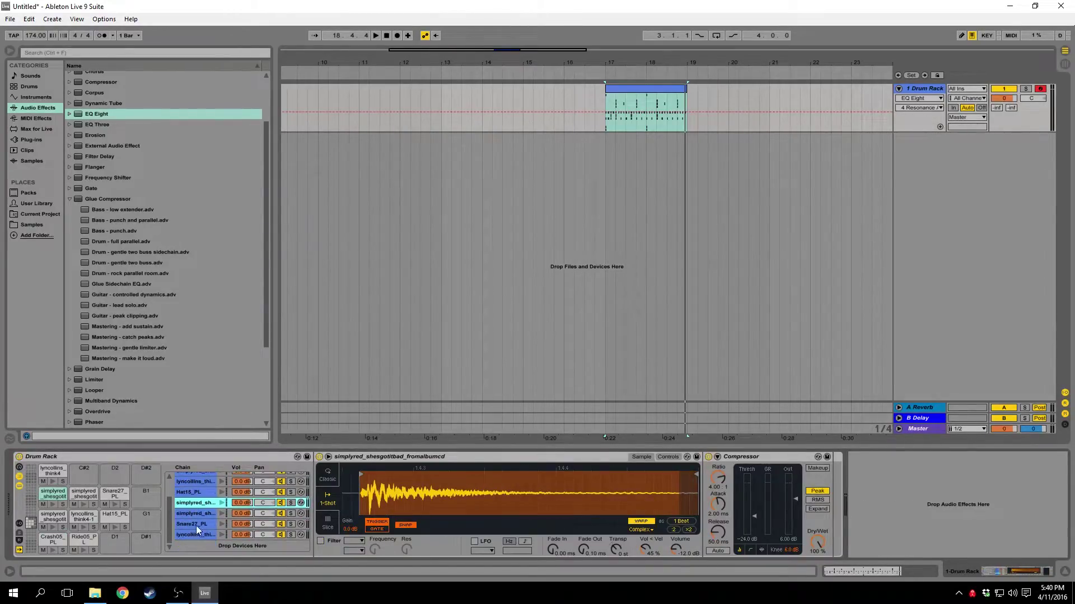
shift+click(199, 523)
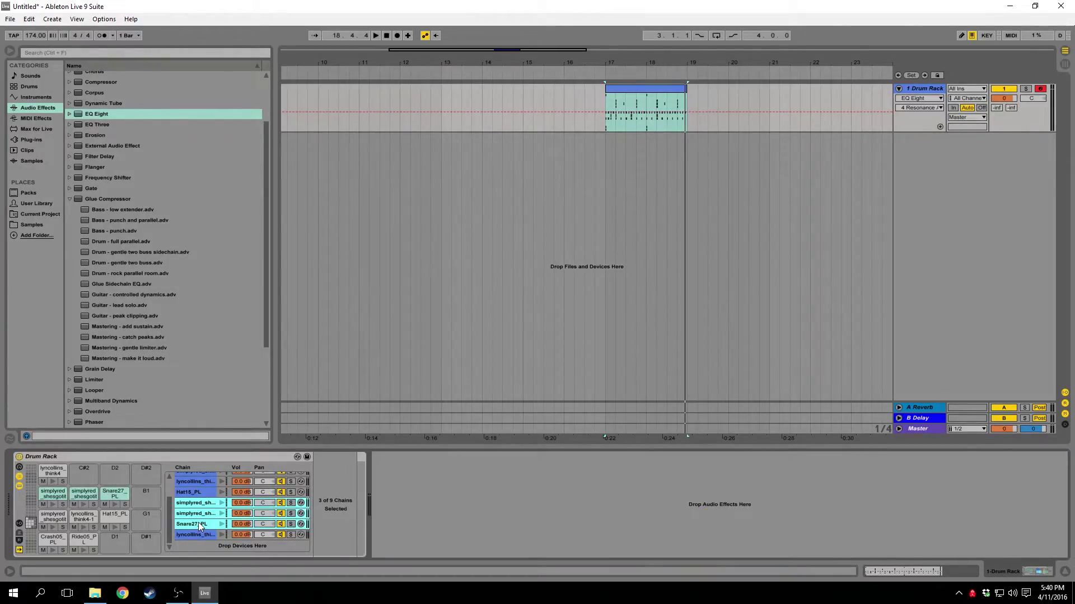
key(ctrl+g)
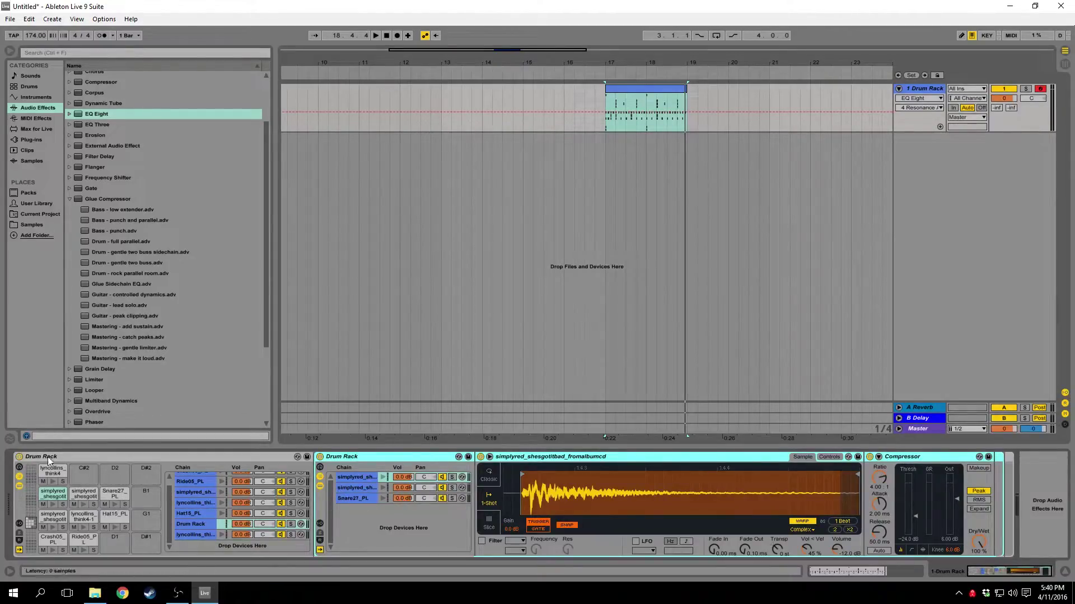
- Select the nested Drum Rack and hide the devices of its chains
click(631, 87)
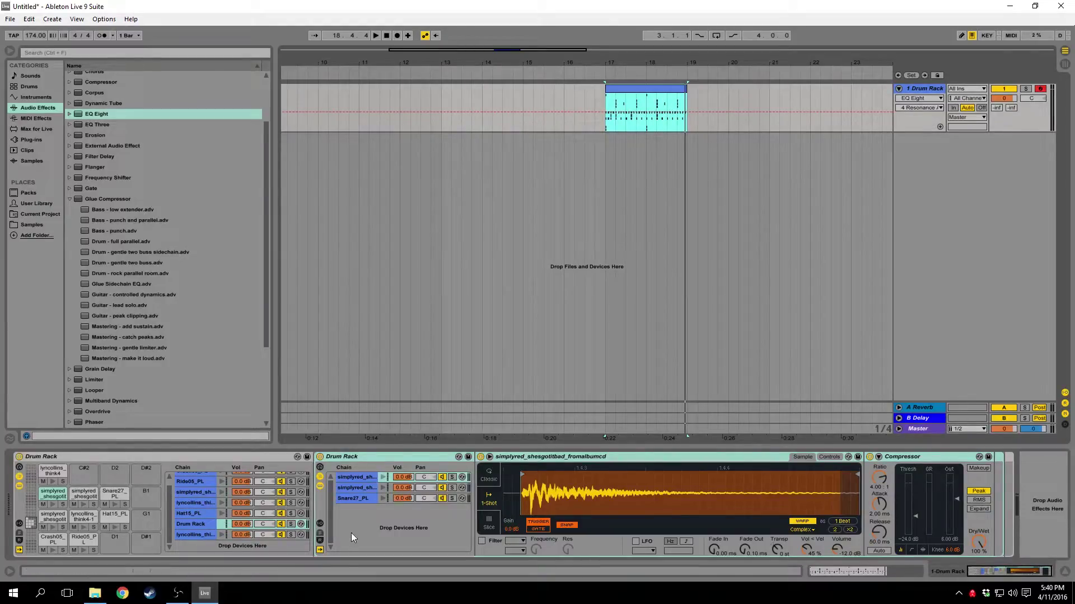
click(348, 454)
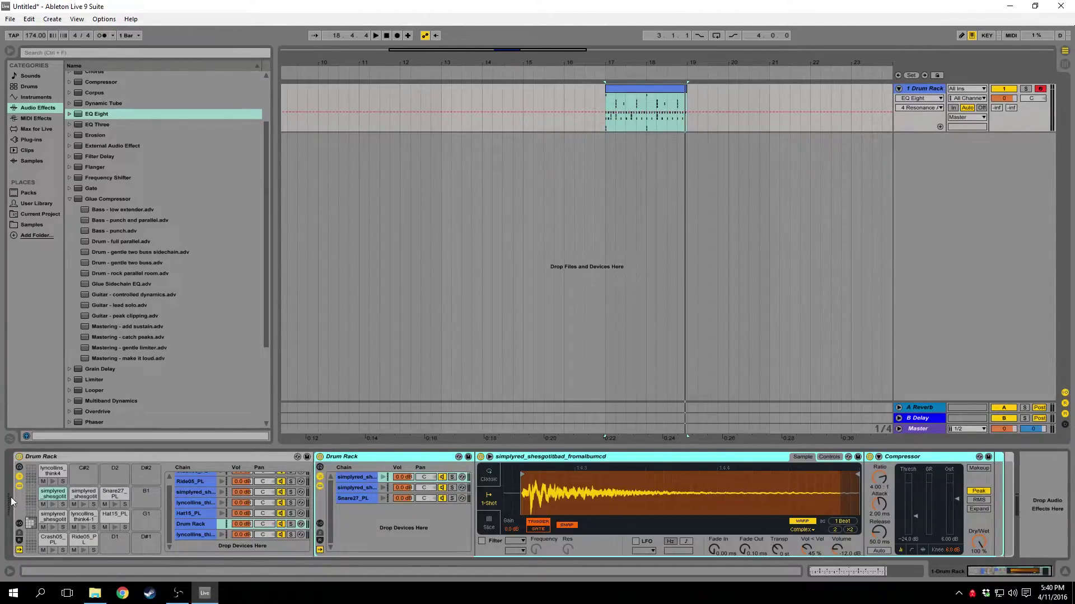
click(20, 477)
click(19, 477)
click(320, 485)
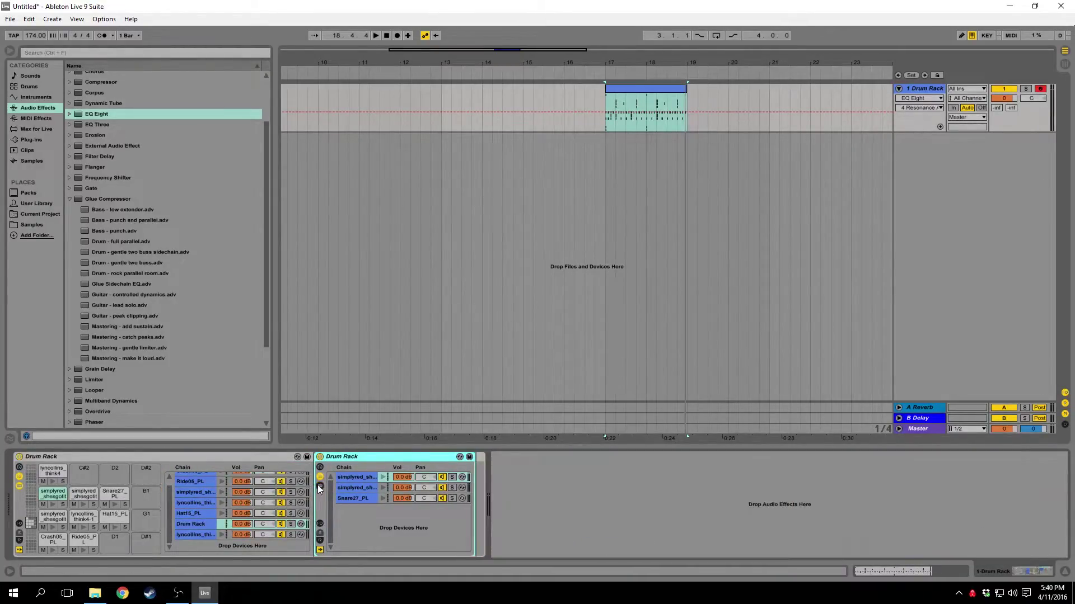
- Show the main rack's return chains and add the room reverb preset Ambience Medium as a return chain
click(19, 541)
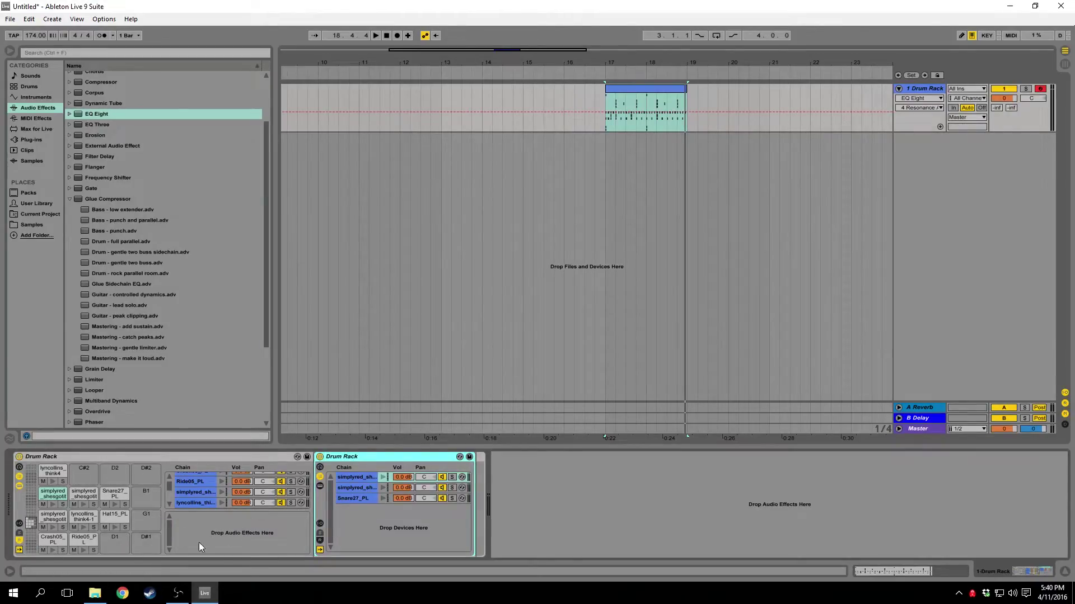
click(20, 541)
click(19, 542)
scroll(107, 407, down, 3)
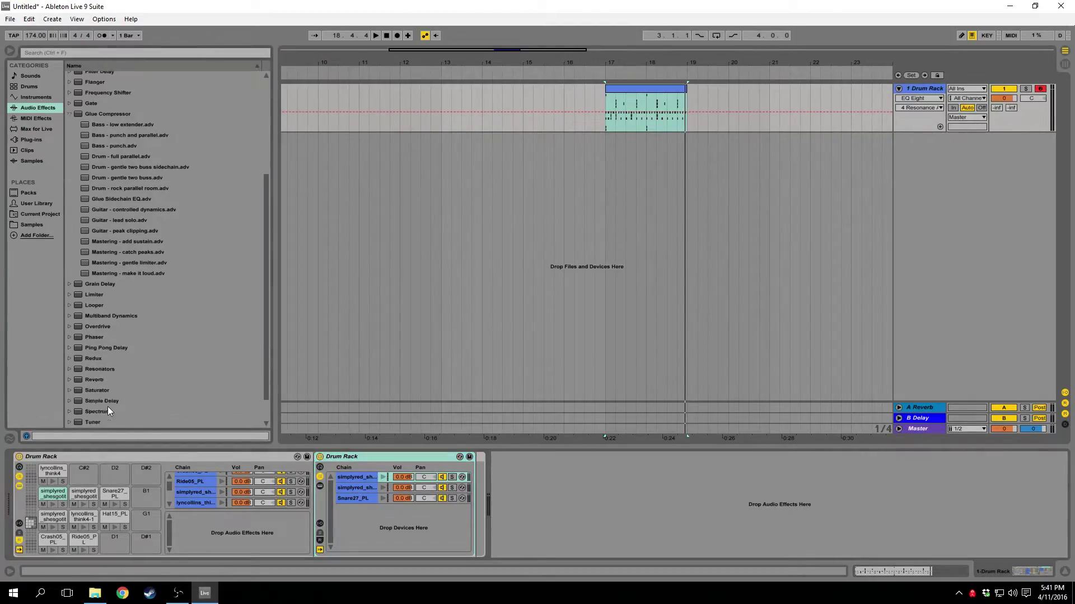
mouse_move(96, 373)
mouse_down()
mouse_move(227, 533)
mouse_move(108, 374)
mouse_move(85, 373)
mouse_up()
click(85, 372)
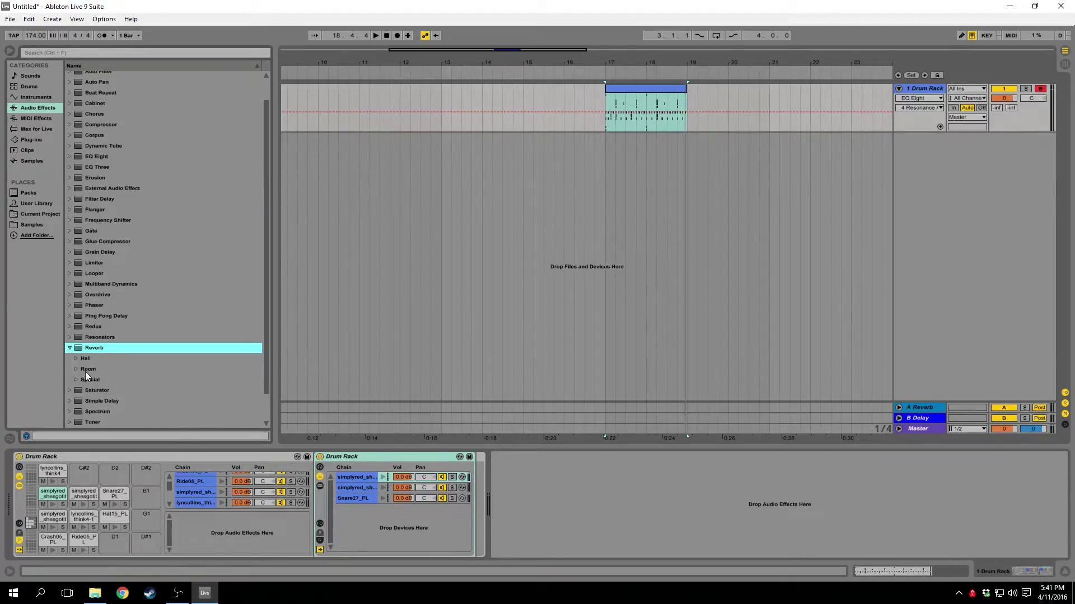
click(77, 369)
drag(113, 381, 230, 529)
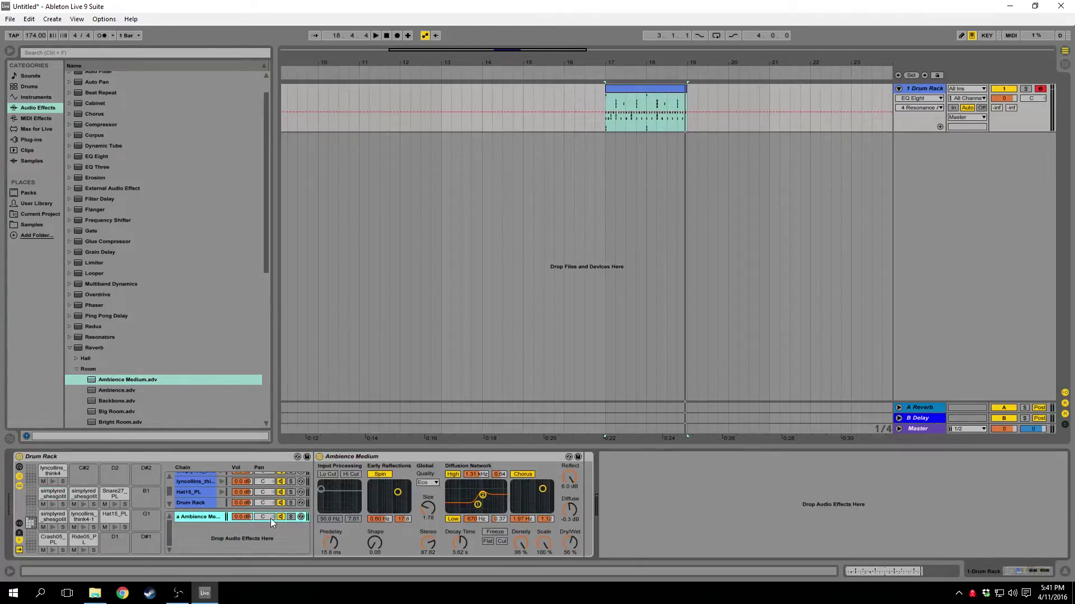
- Set the Ambience Medium reverb's Dry/Wet to 100% and show the send levels in the main rack's chain list
drag(572, 542, 572, 504)
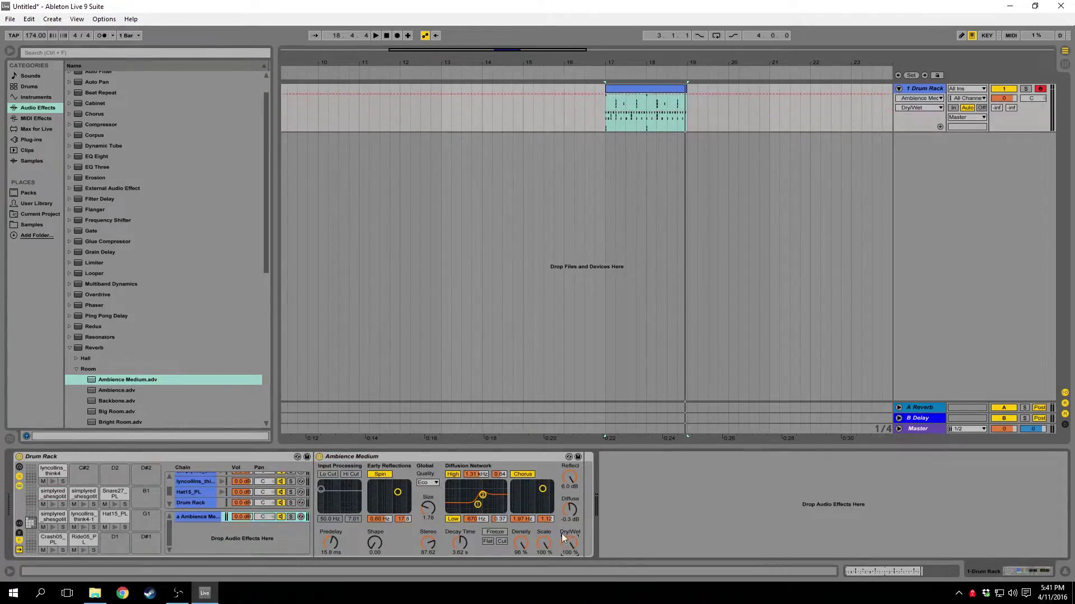
click(19, 535)
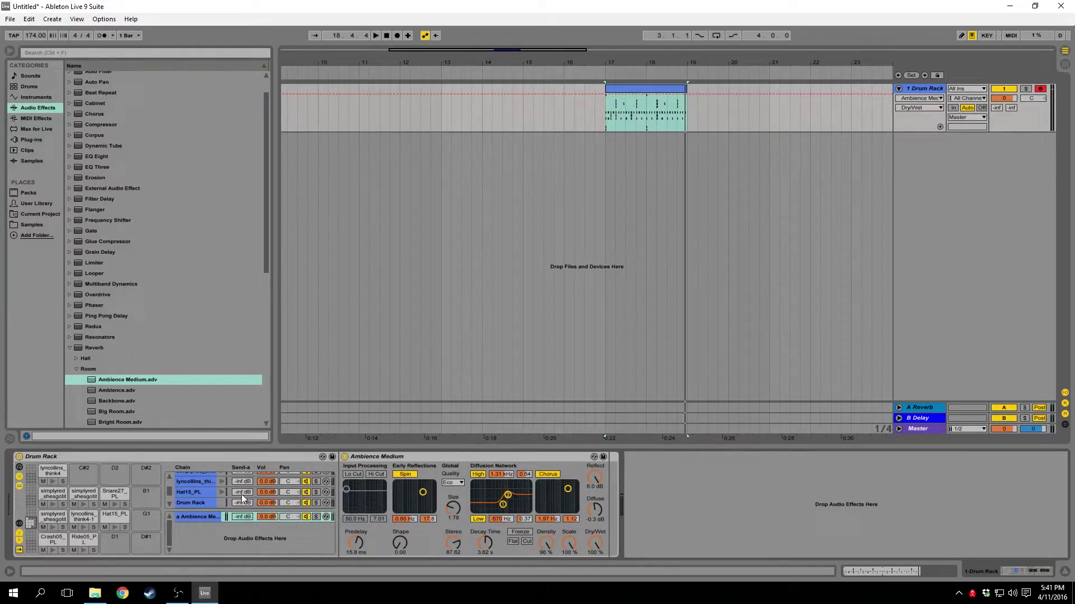
scroll(241, 497, up, 3)
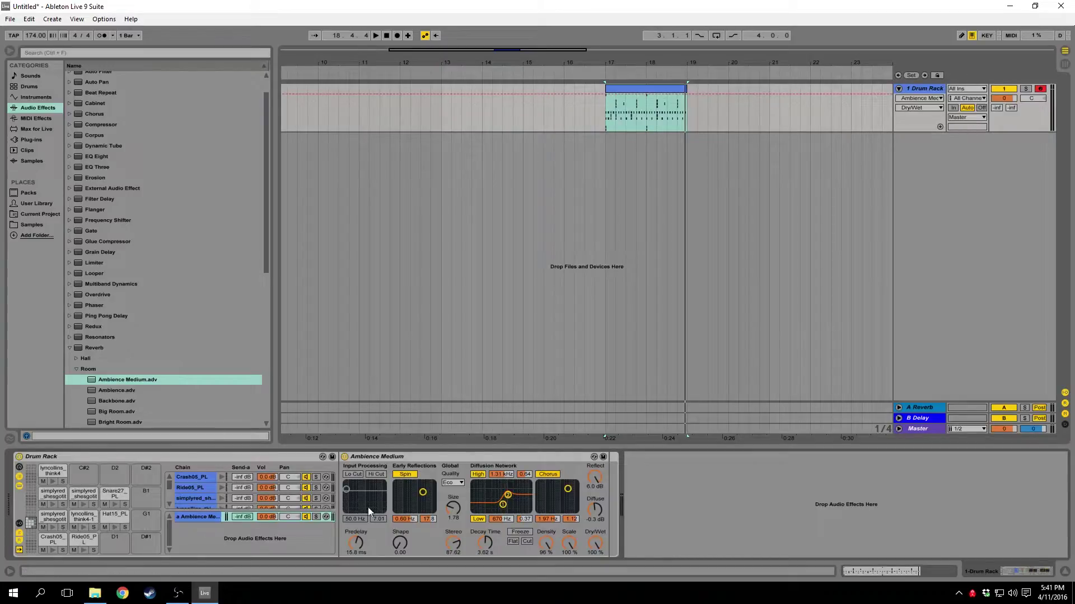
scroll(213, 498, down, 3)
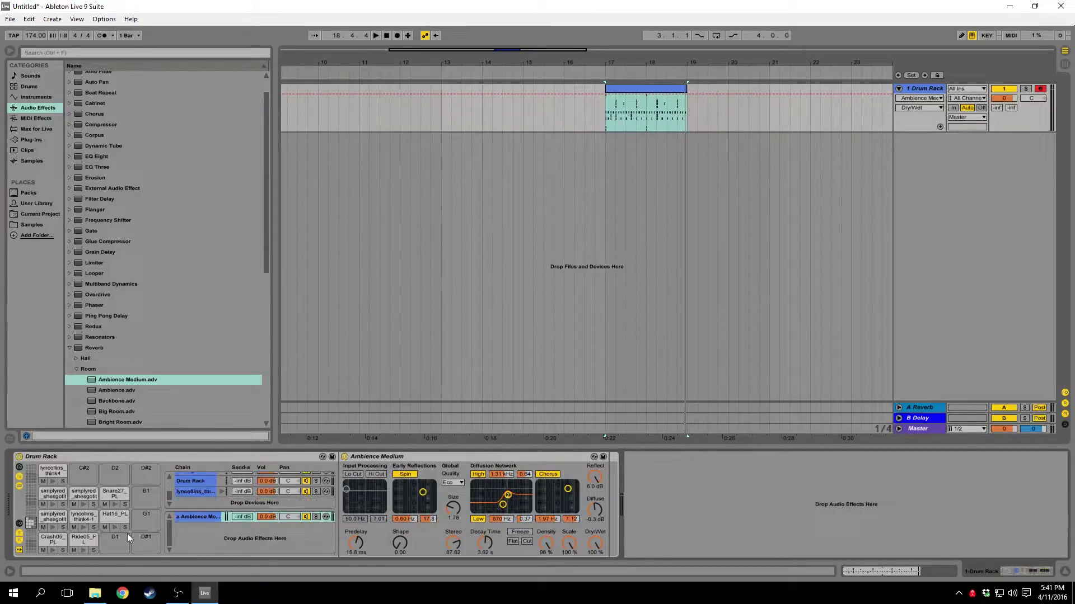
scroll(191, 488, up, 2)
scroll(201, 488, down, 2)
- Rename the nested Drum Rack's chain in the main rack as Snares and select it
click(202, 480)
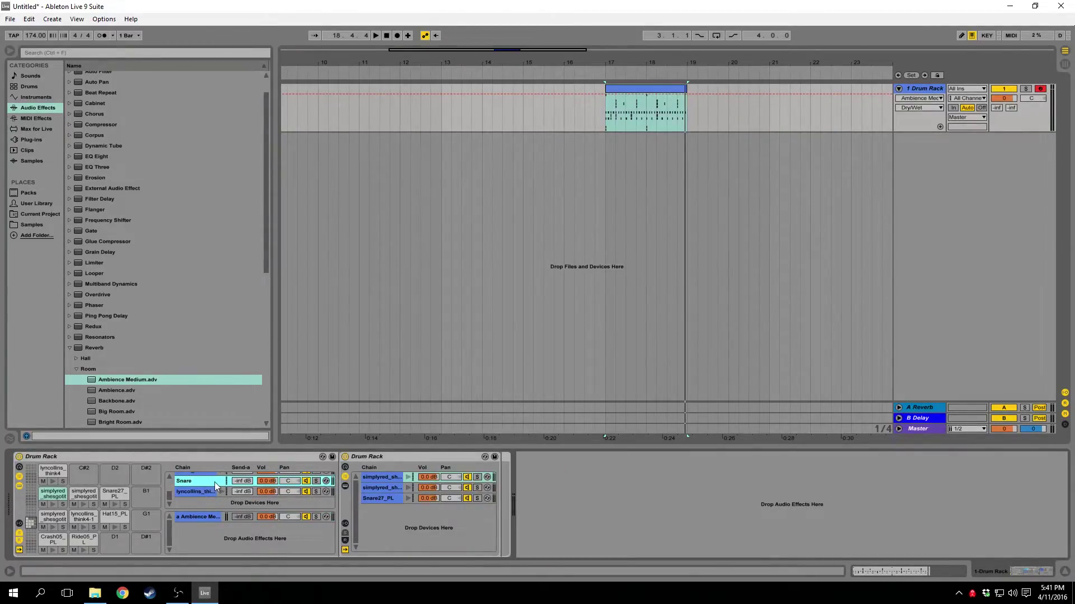
key(Return)
key(Up)
key(Down)
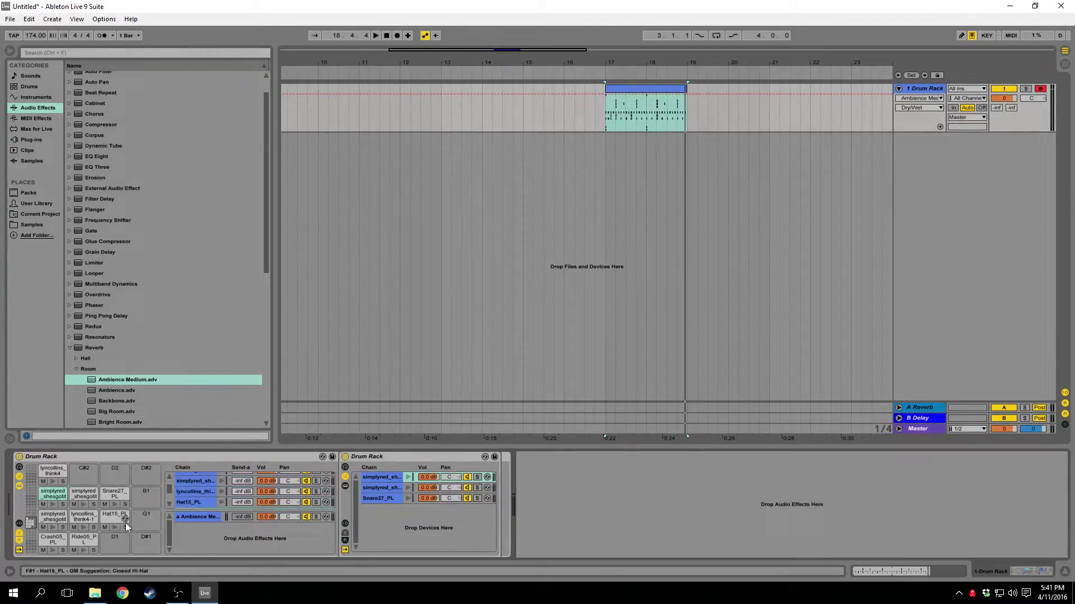
click(400, 457)
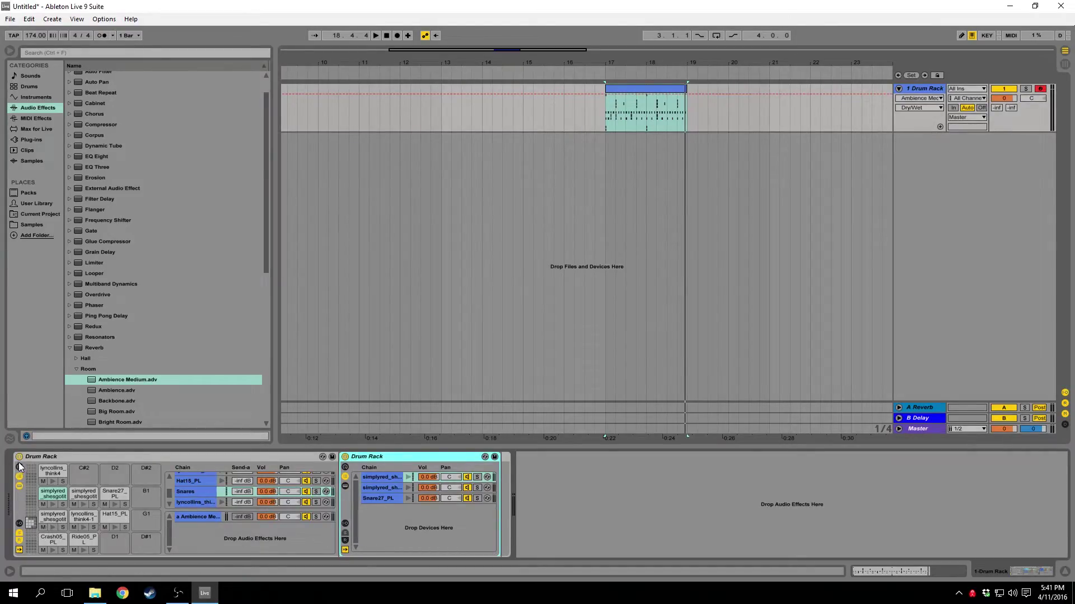
click(192, 493)
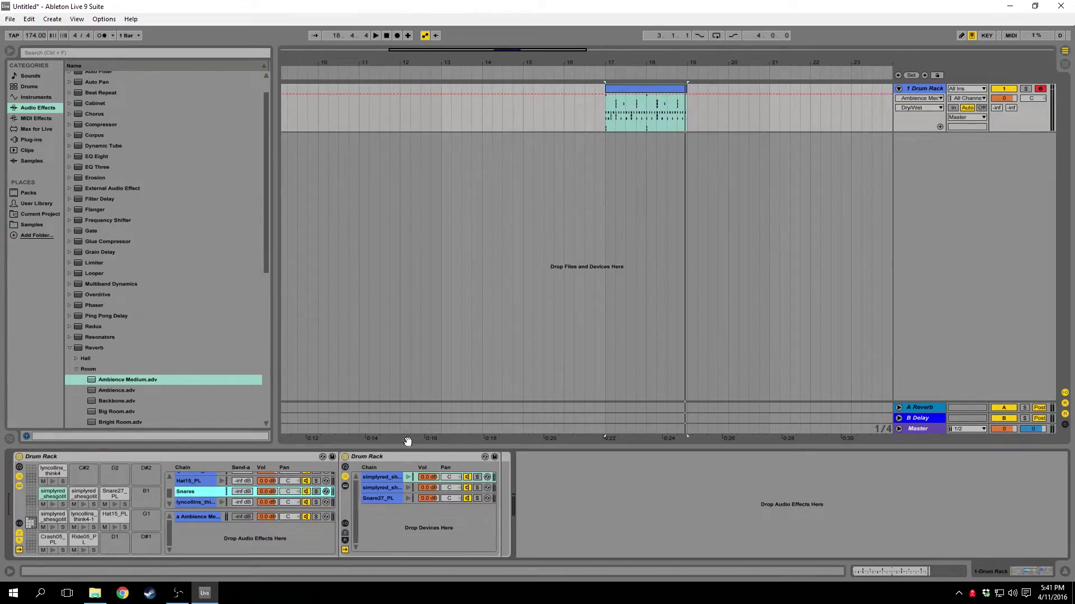
- Show the Snares rack's return chain area and chain devices, and look through the devices of its three snare chains
click(346, 540)
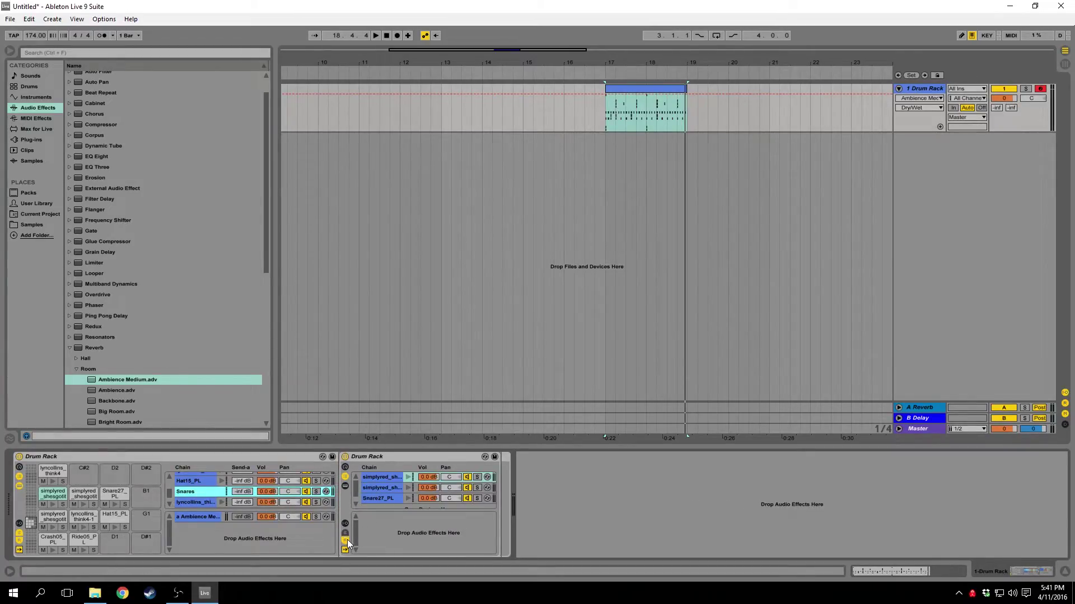
click(345, 486)
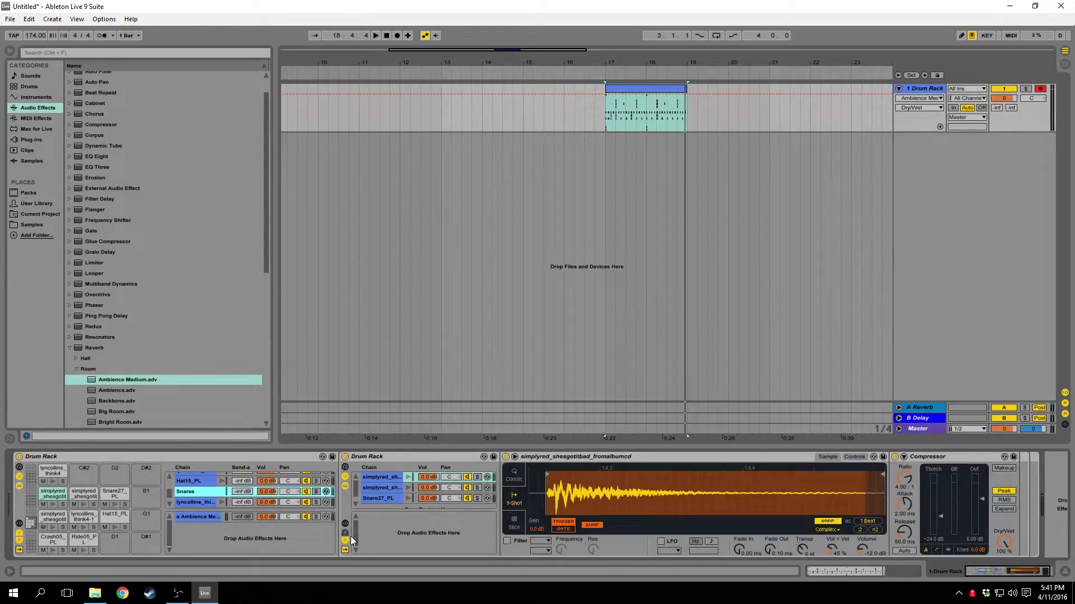
click(378, 480)
click(384, 488)
click(382, 498)
click(387, 488)
click(384, 477)
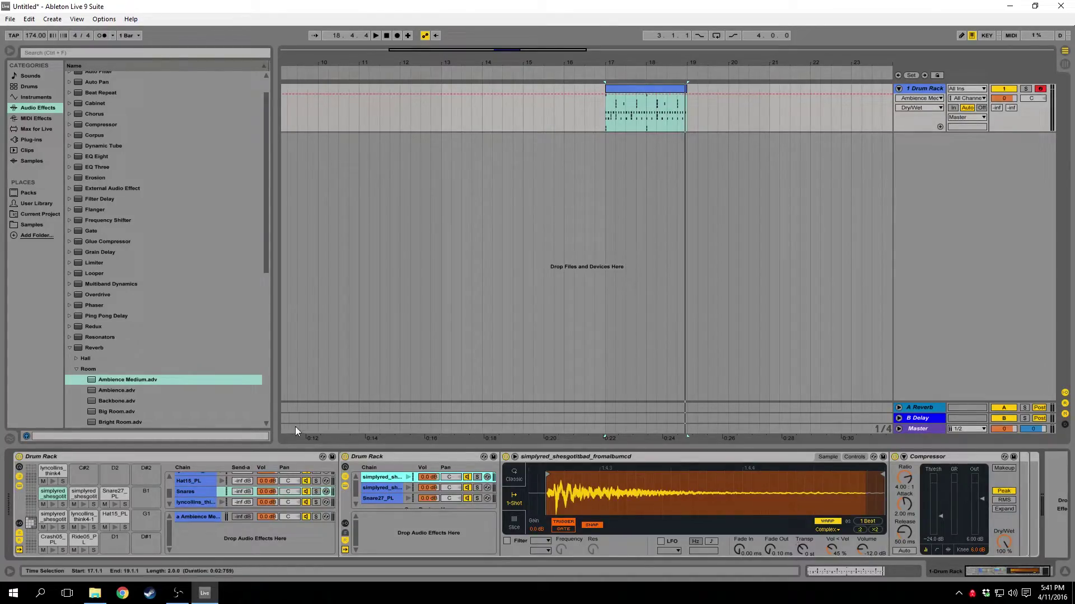
- Expand the Glue Compressor presets, switch to Session View and unfold the Drum Rack track into its individual chains
click(71, 242)
click(126, 286)
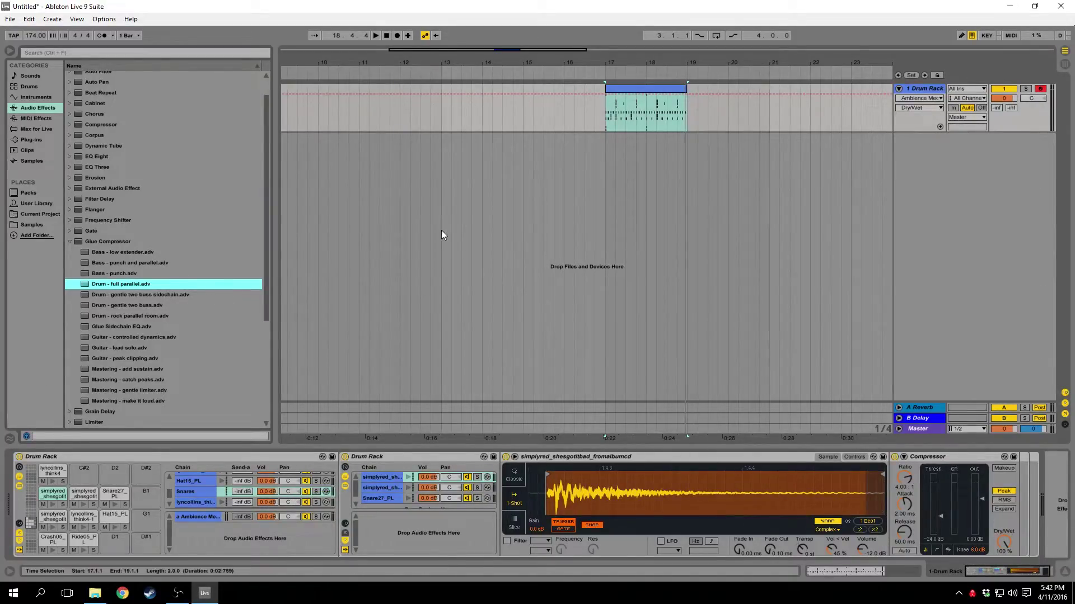
key(Tab)
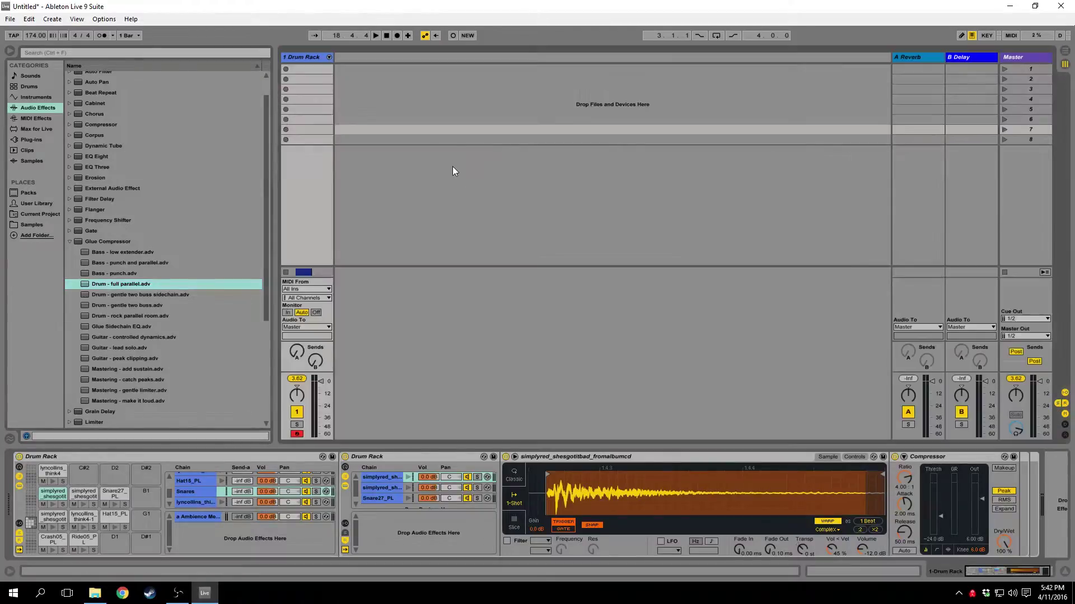
click(329, 57)
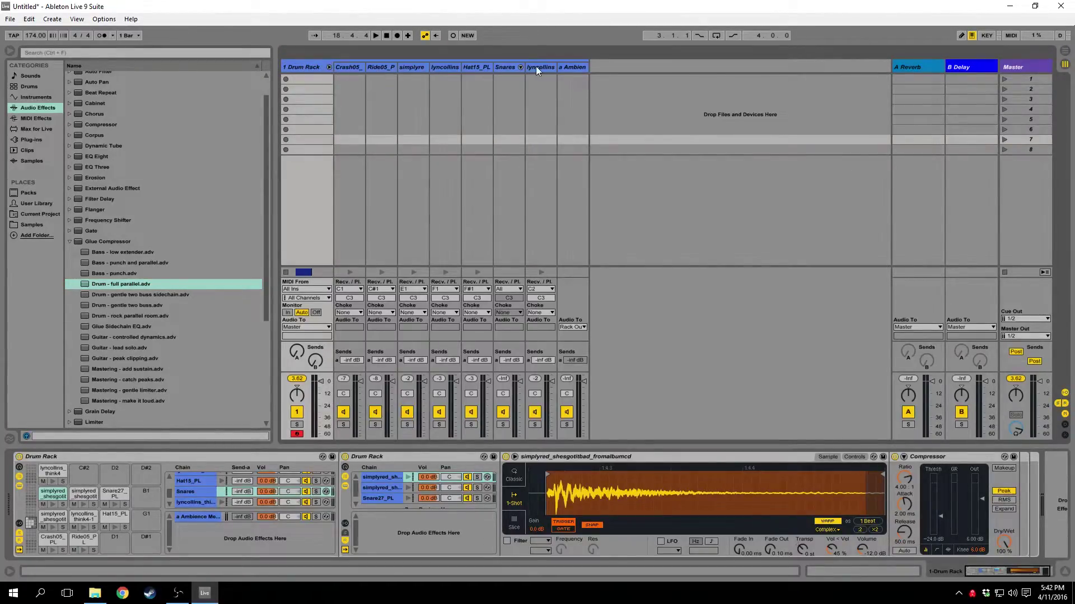
- Add the Glue Compressor preset Drum - full parallel to the Snares chain, after its nested rack
click(506, 68)
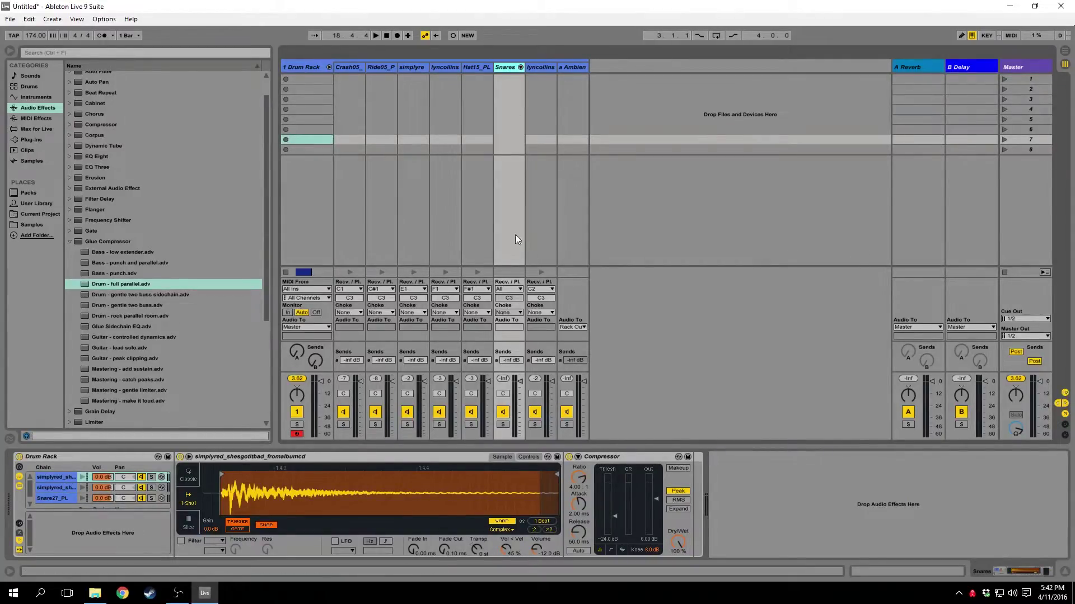
click(307, 67)
click(506, 66)
click(120, 284)
drag(501, 67, 500, 67)
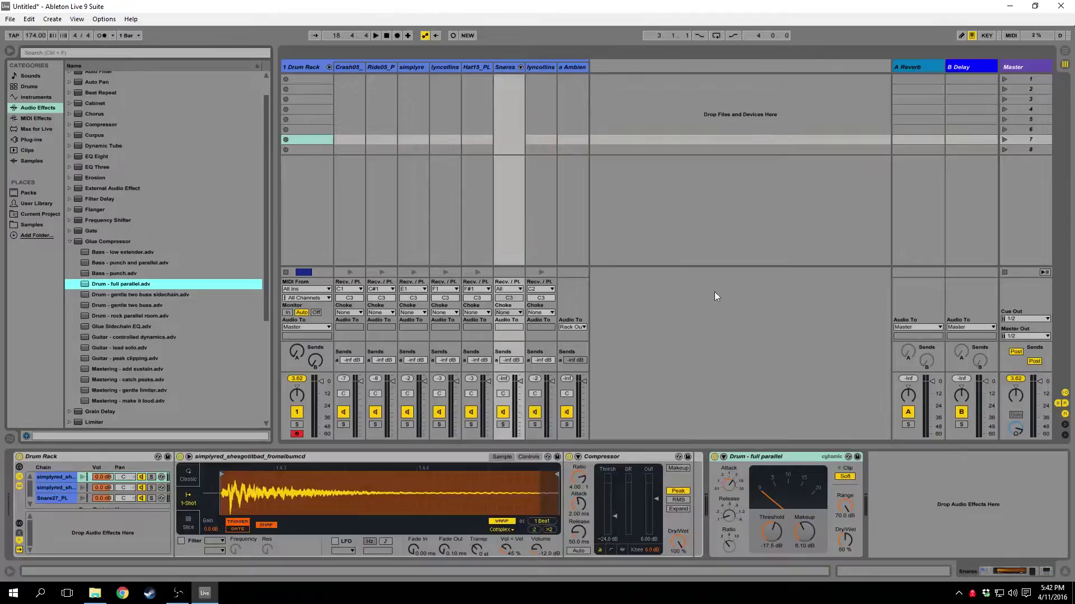
click(762, 459)
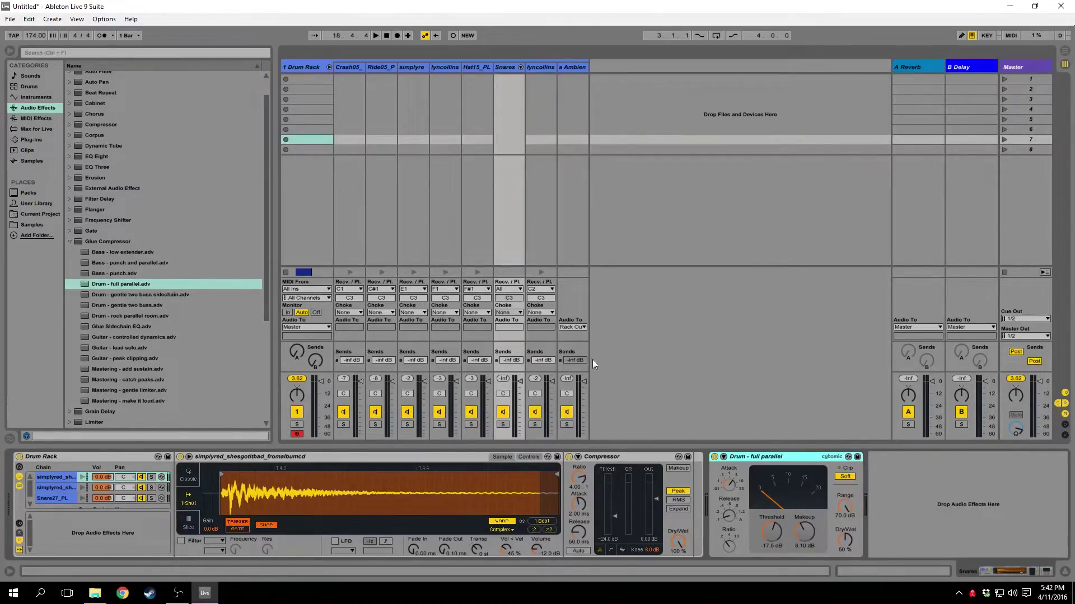
- Solo the Snares chain, switch off the Drum Rack track's activator in Session View, and start playback of the loop
key(Tab)
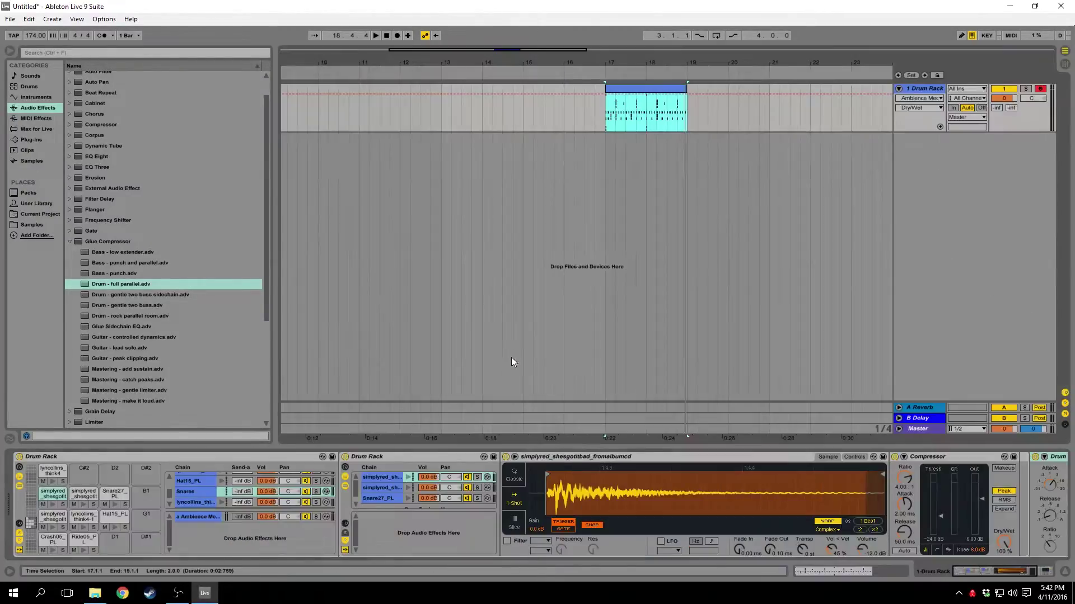
click(316, 492)
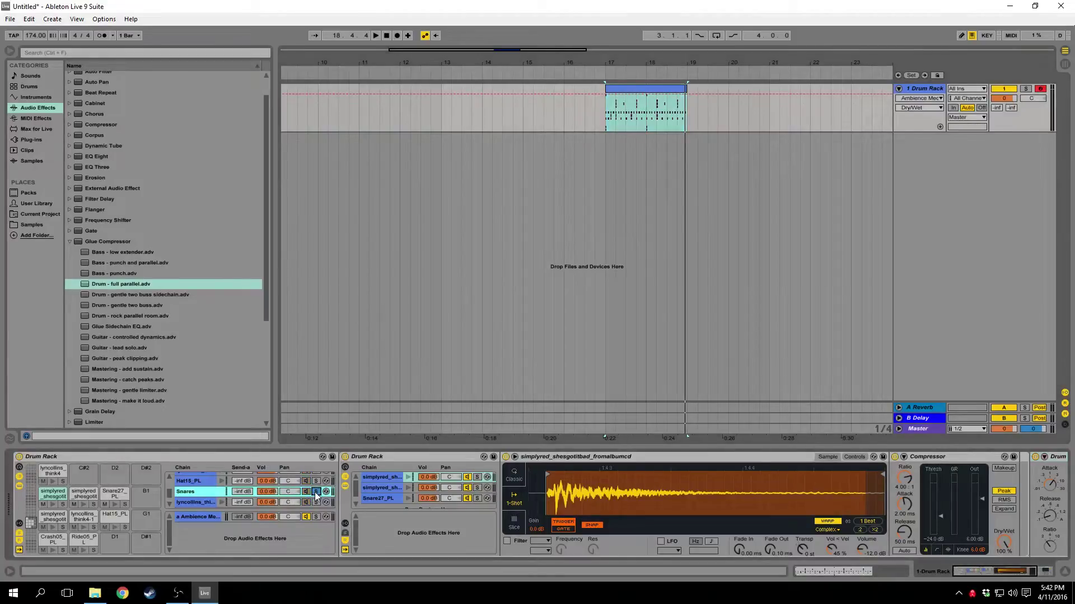
key(Tab)
key(F1)
key(space)
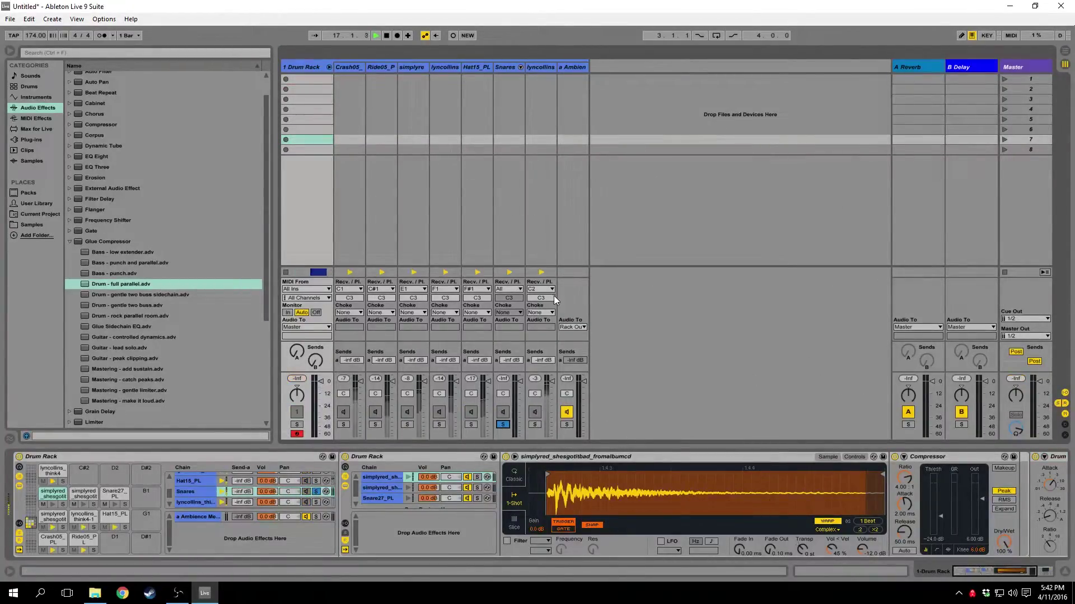
- Stop playback and insert a default Glue Compressor before the Drum - full parallel device in the Snares chain
click(978, 566)
key(space)
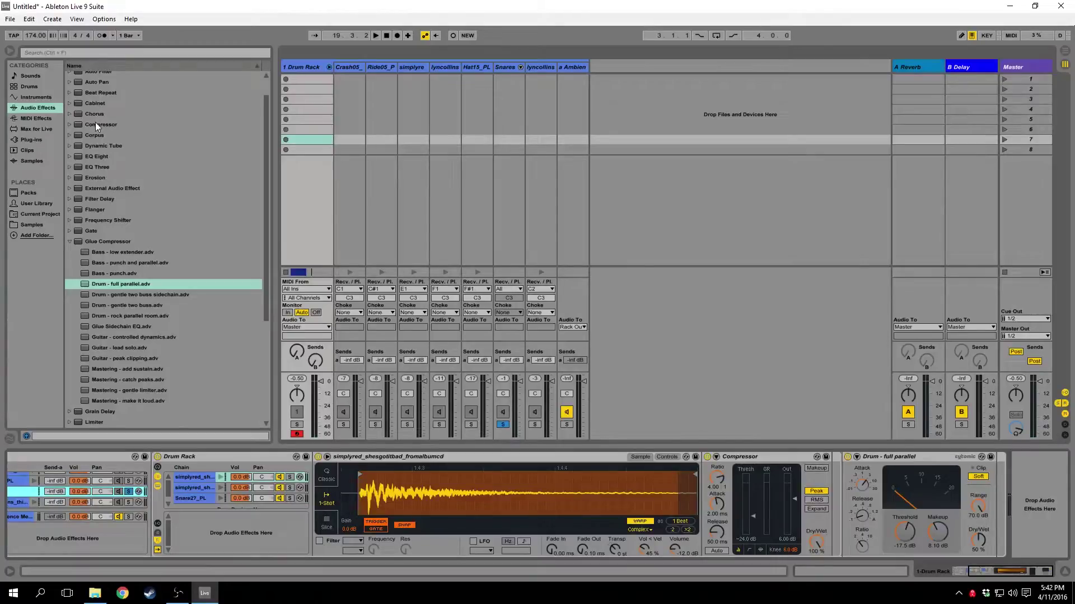
click(105, 238)
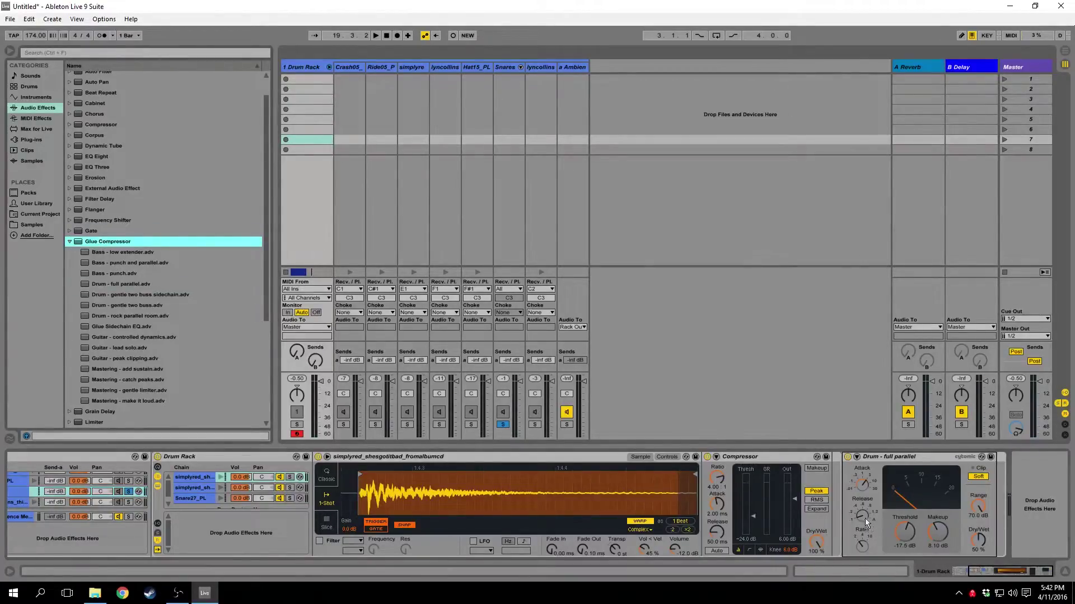
drag(868, 509, 841, 506)
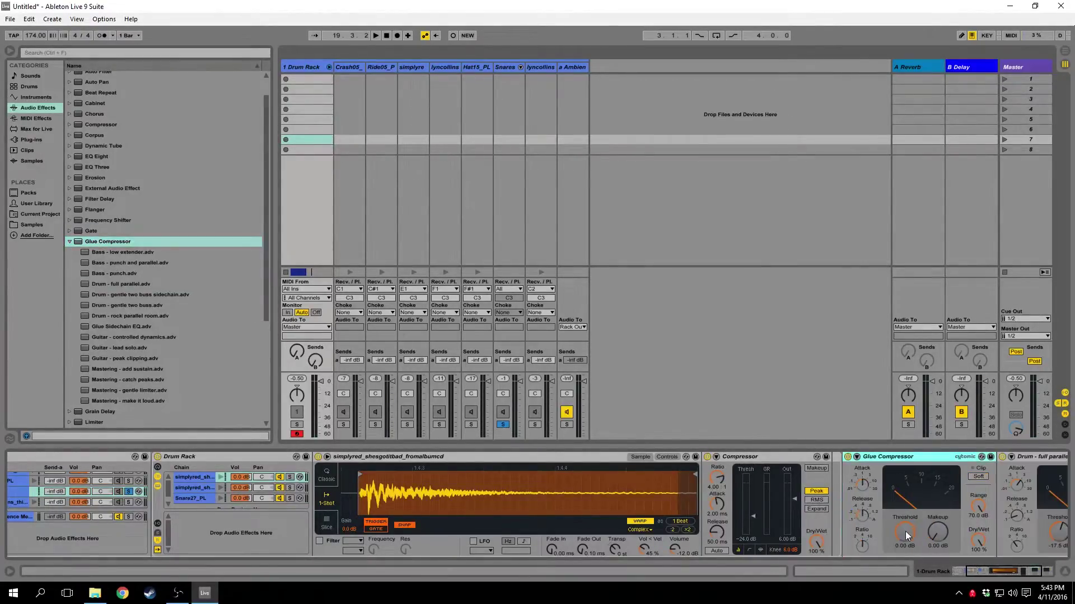
- Set the new Glue Compressor's threshold to -12 dB and audition the soloed snares
click(861, 483)
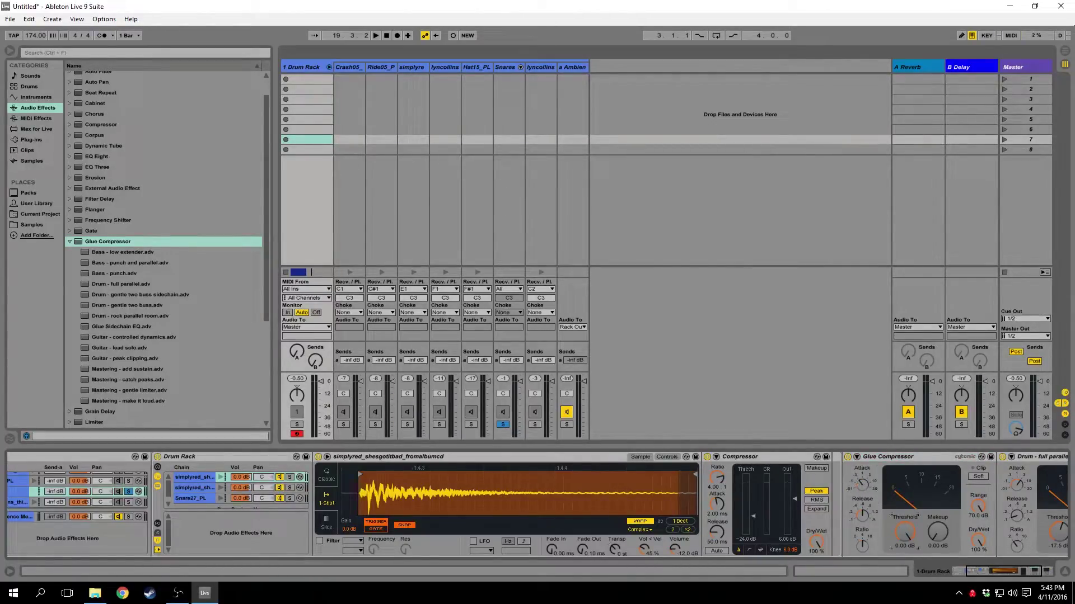
drag(901, 532, 911, 536)
key(space)
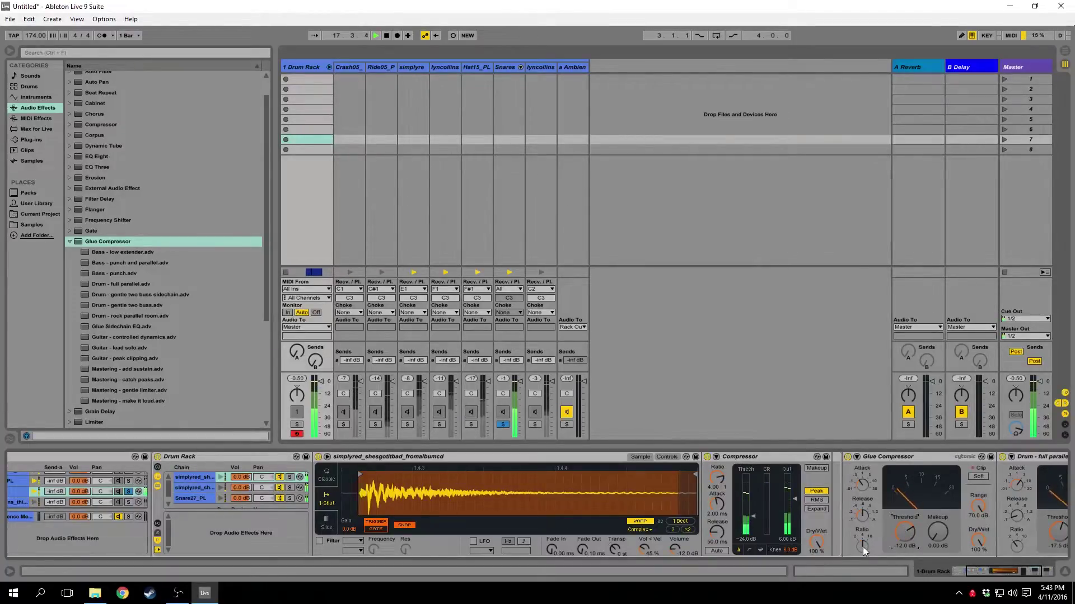
click(861, 478)
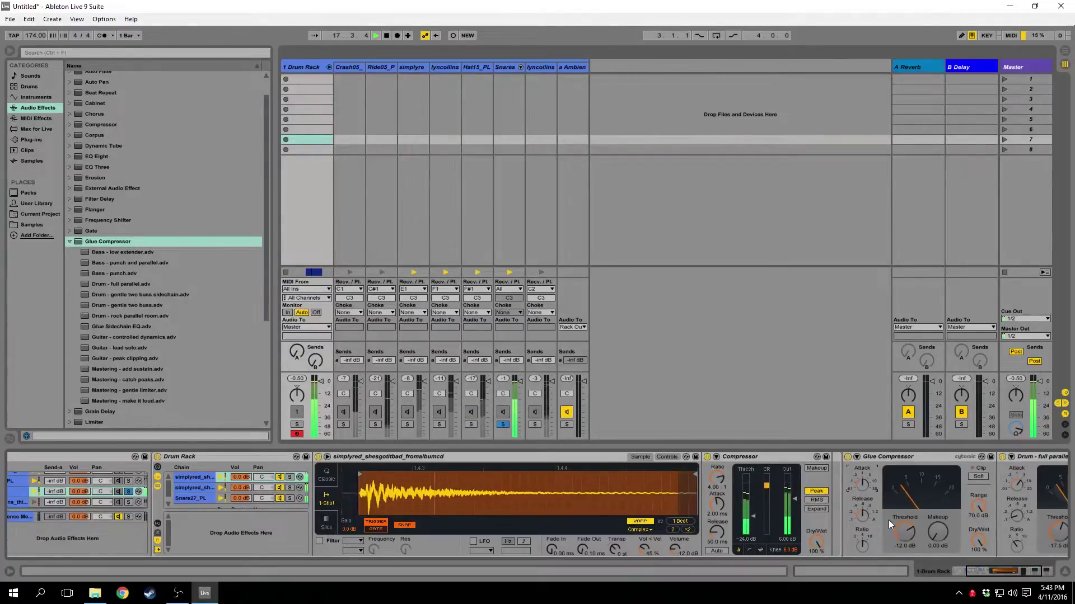
key(space)
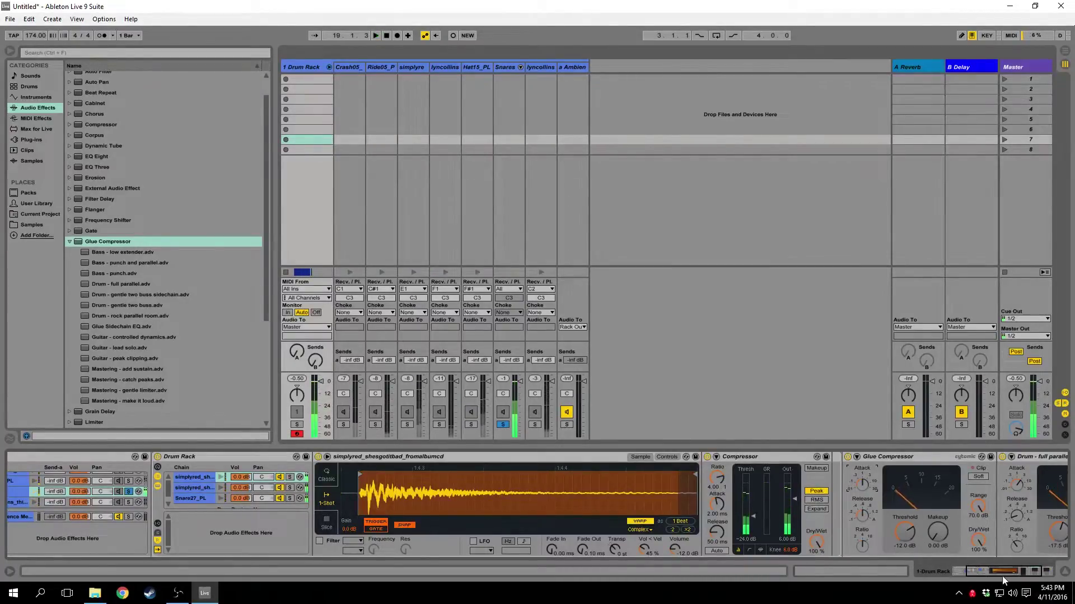
- Compare the snares with both glue compressors bypassed and switched back on during playback
click(1027, 569)
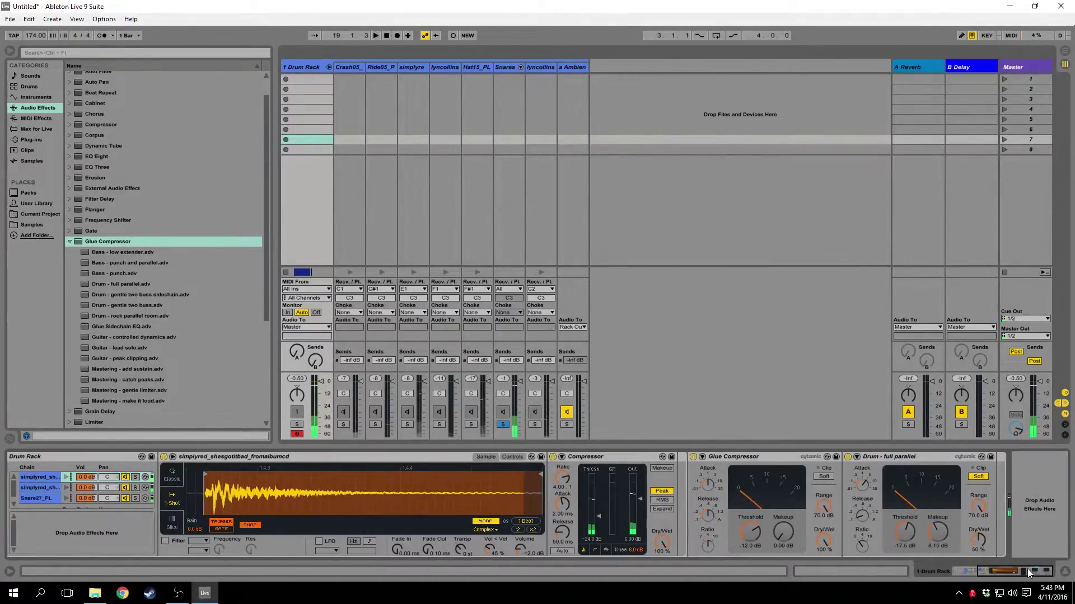
click(896, 461)
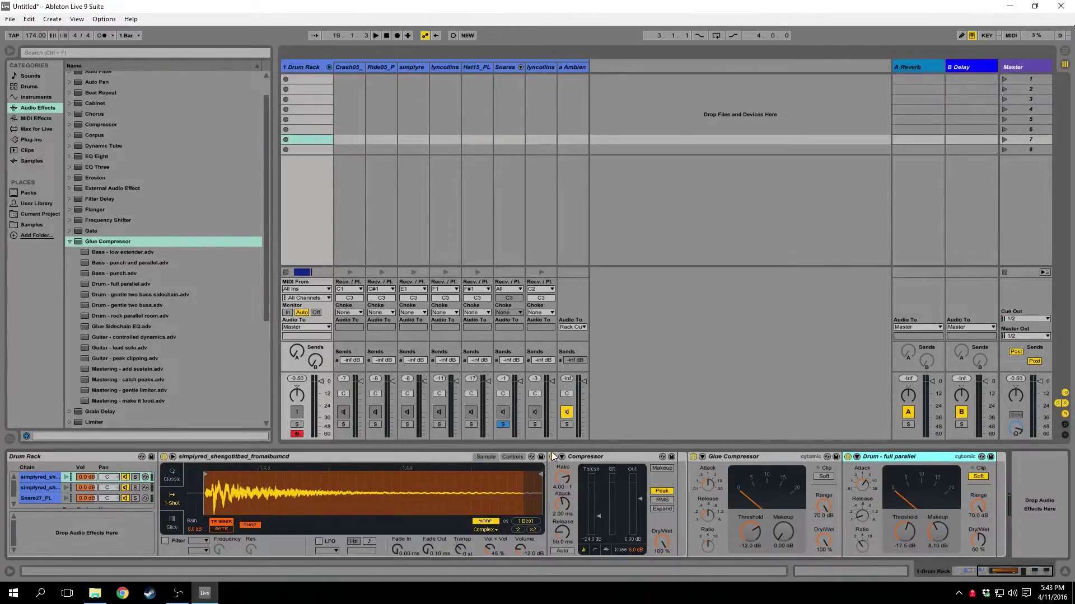
click(693, 457)
click(847, 457)
key(space)
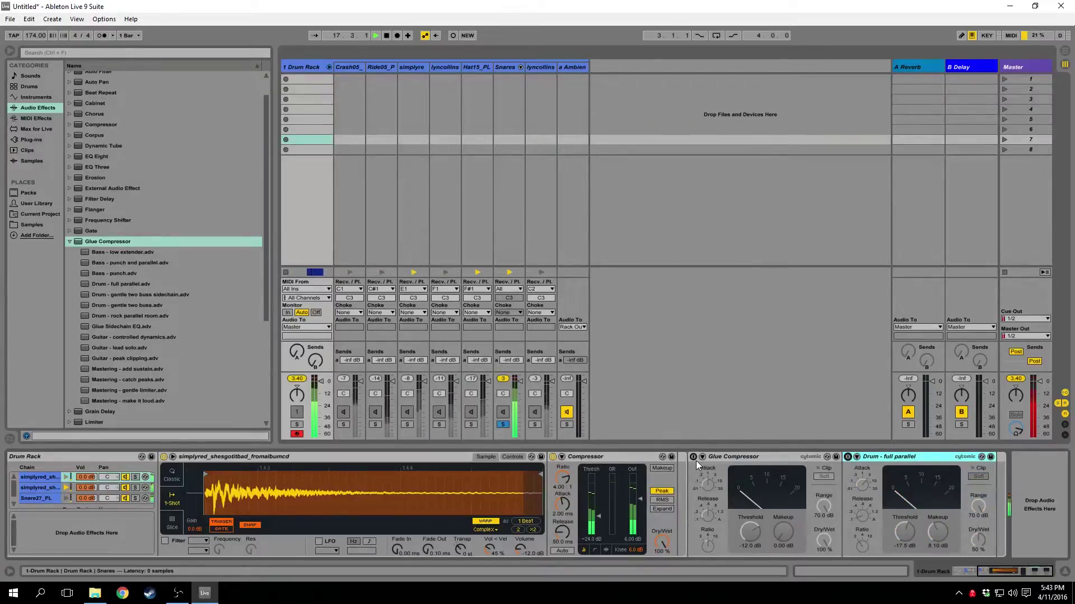
click(694, 458)
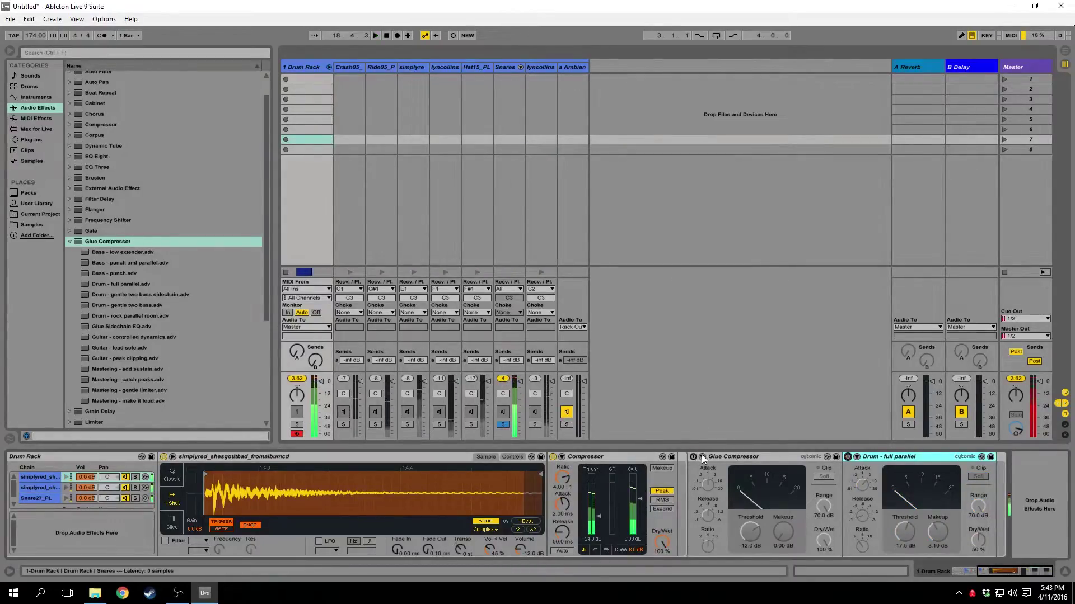
click(848, 457)
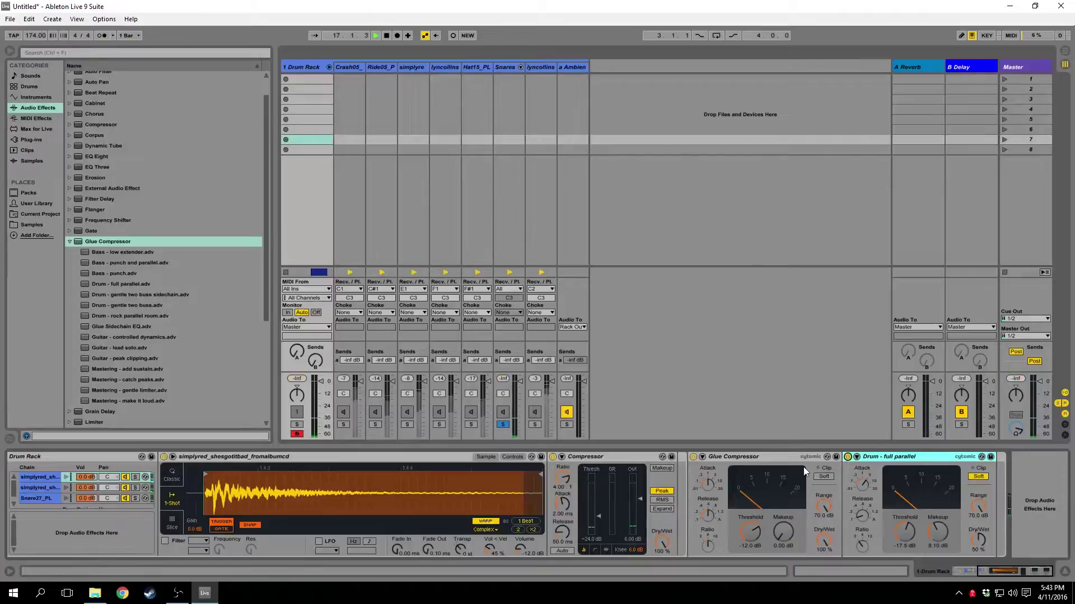
key(space)
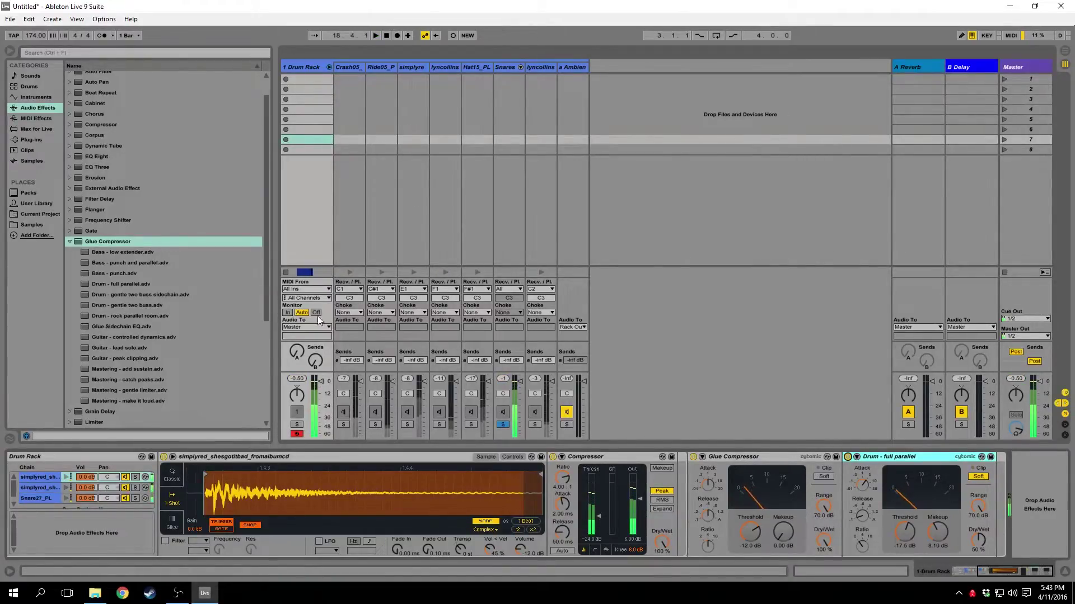
- Collapse the Glue Compressor presets and add a Saturator after Drum - full parallel in the Snares chain
click(69, 241)
click(109, 358)
click(980, 509)
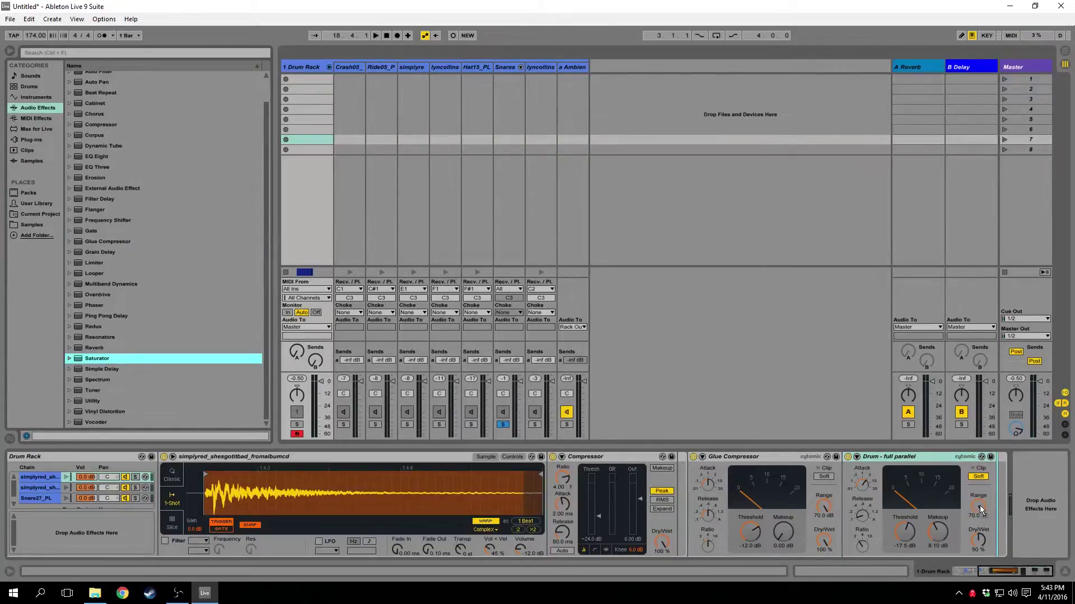
click(1033, 510)
click(995, 515)
key(Return)
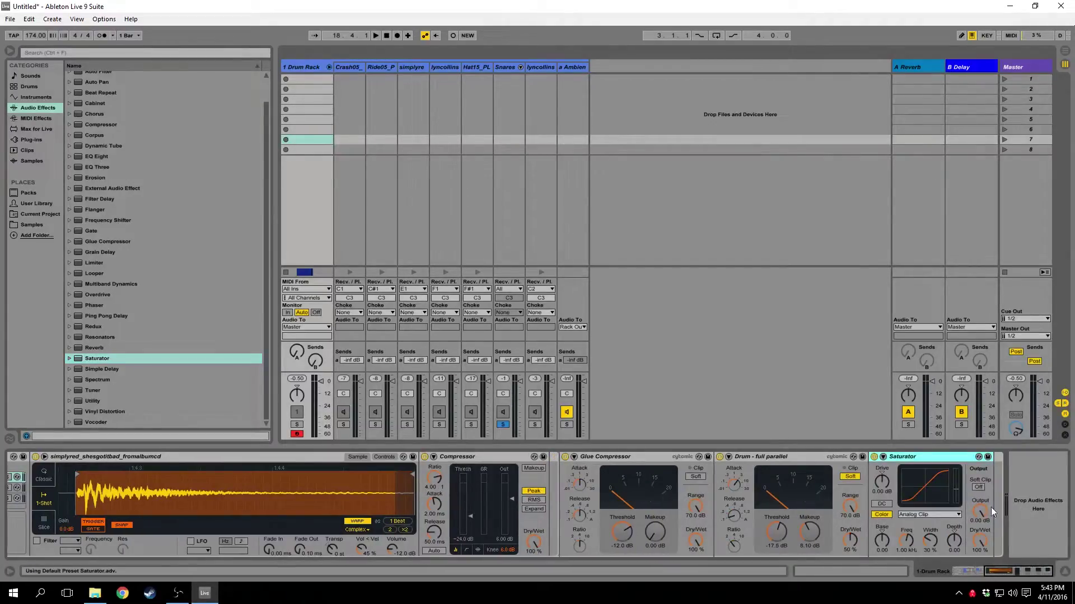
- Set the Saturator to the Soft Sine curve with Soft Clip on, color frequency 2.29 kHz and 50% dry/wet
click(510, 70)
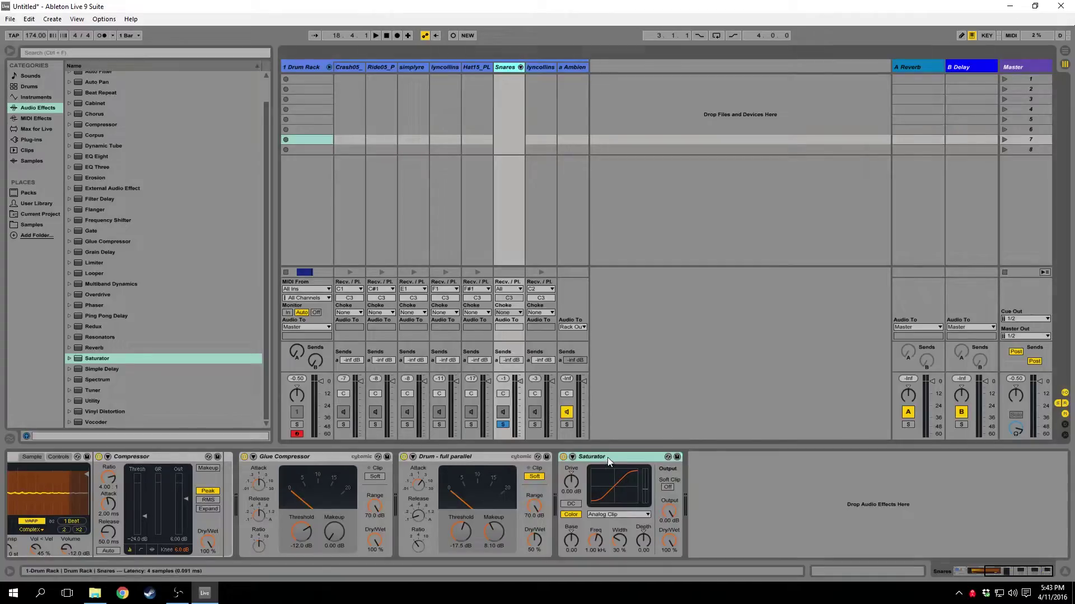
click(616, 515)
click(613, 524)
click(569, 481)
key(space)
click(668, 487)
drag(588, 541, 588, 528)
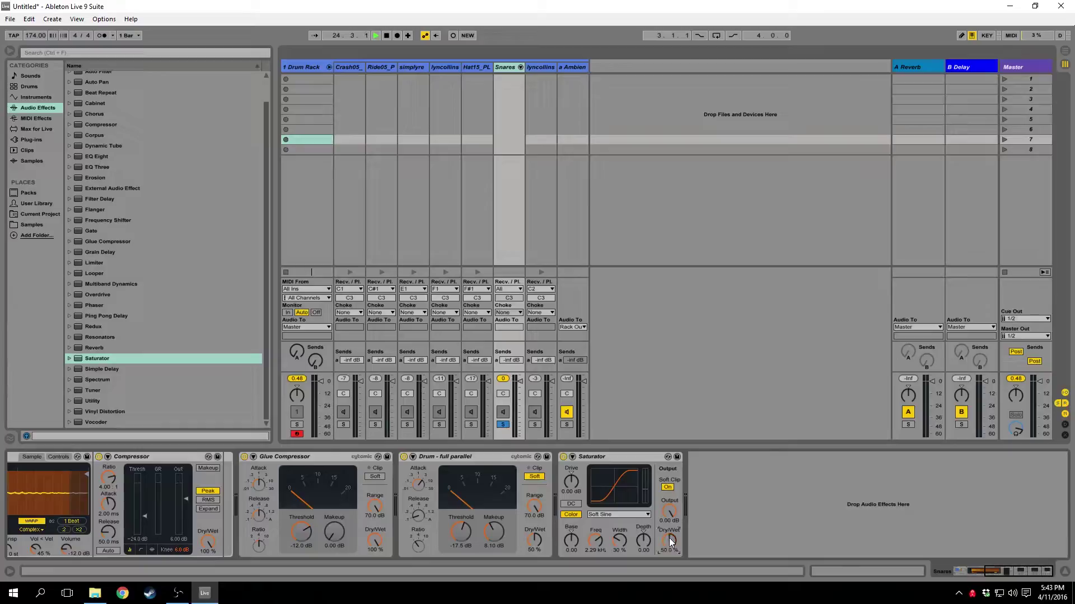
- Compare the Saturator bypassed and active, and set its drive to 2 dB while auditioning the snares
click(563, 457)
click(563, 458)
key(space)
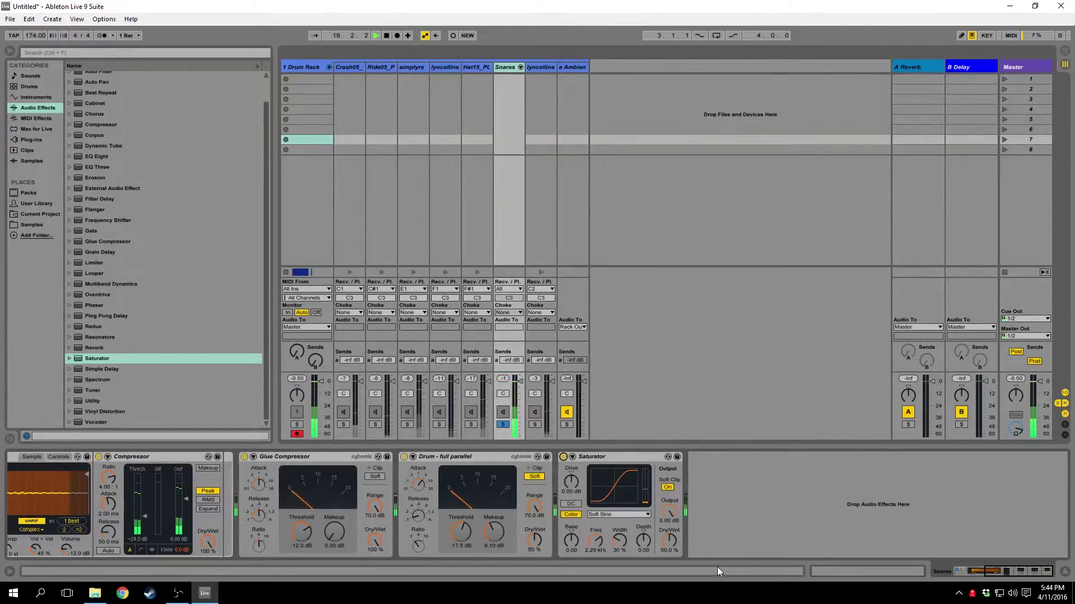
drag(564, 483, 564, 475)
key(space)
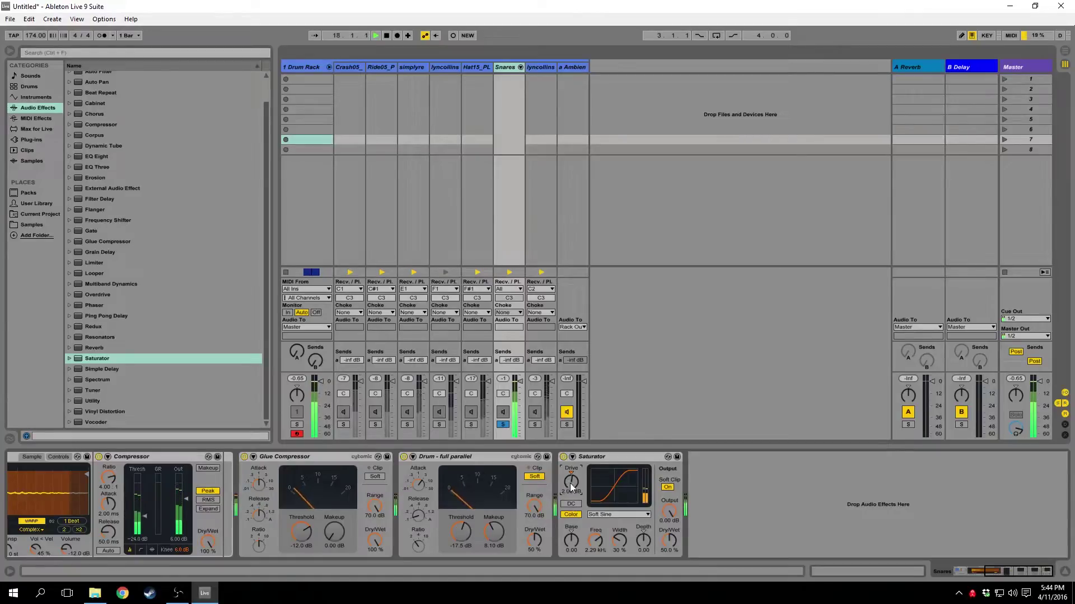
key(space)
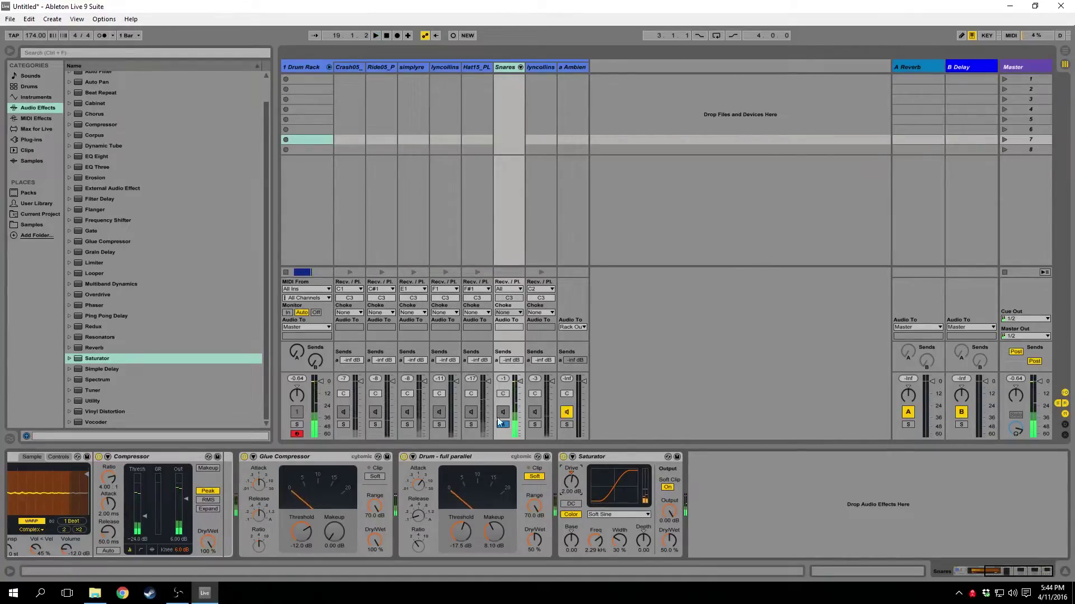
- Set the Saturator's output to -2 dB and play the soloed snares to check the level
click(654, 470)
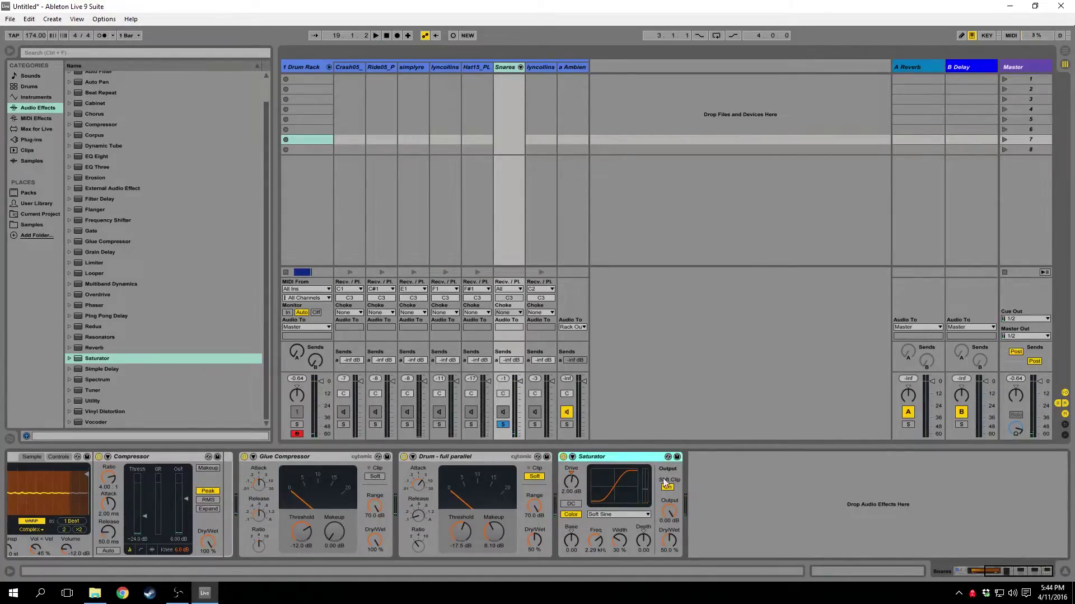
click(673, 506)
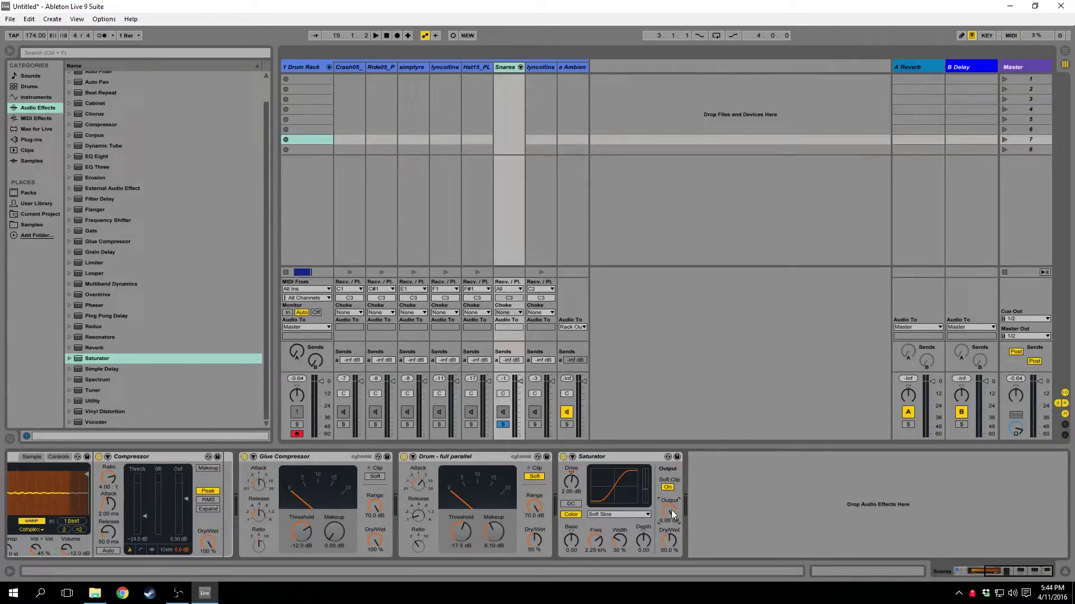
key(space)
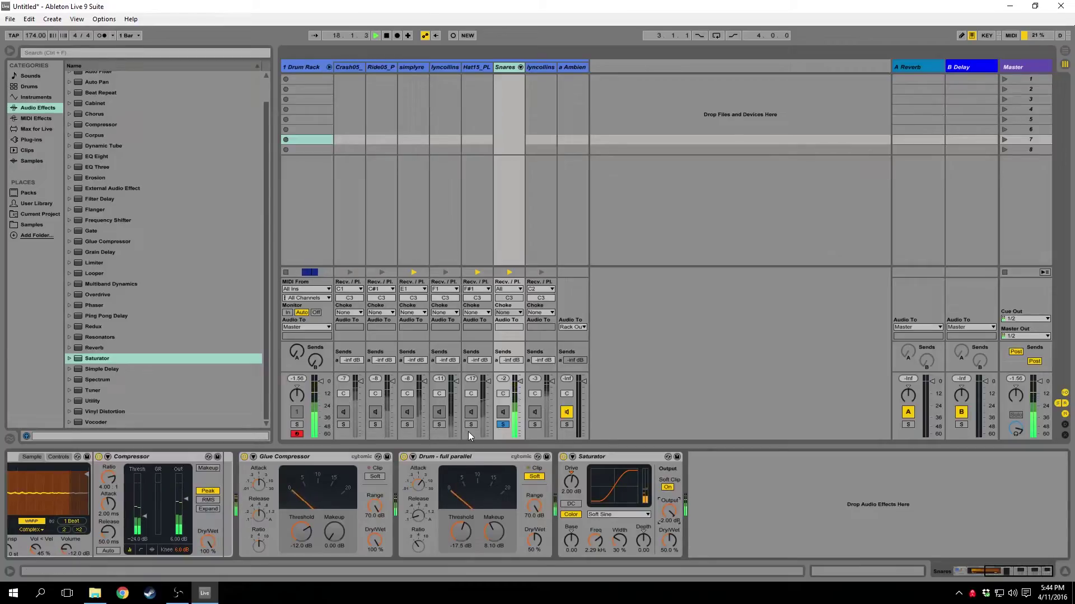
key(space)
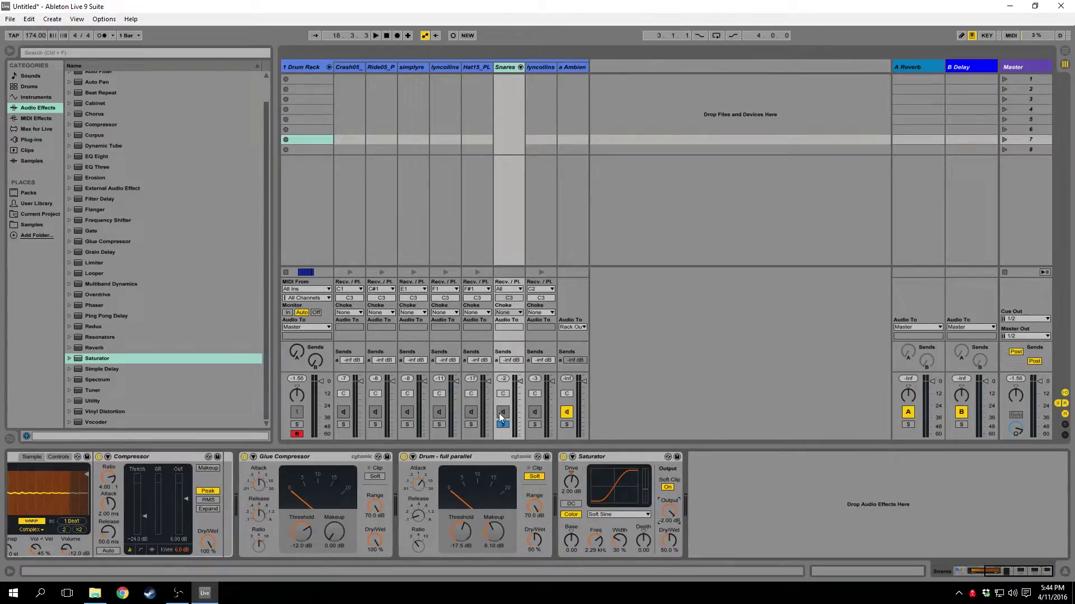
- Switch the Drum Rack track back on in Arrangement View and solo the lyncollins_think4 chain alongside Snares
key(Tab)
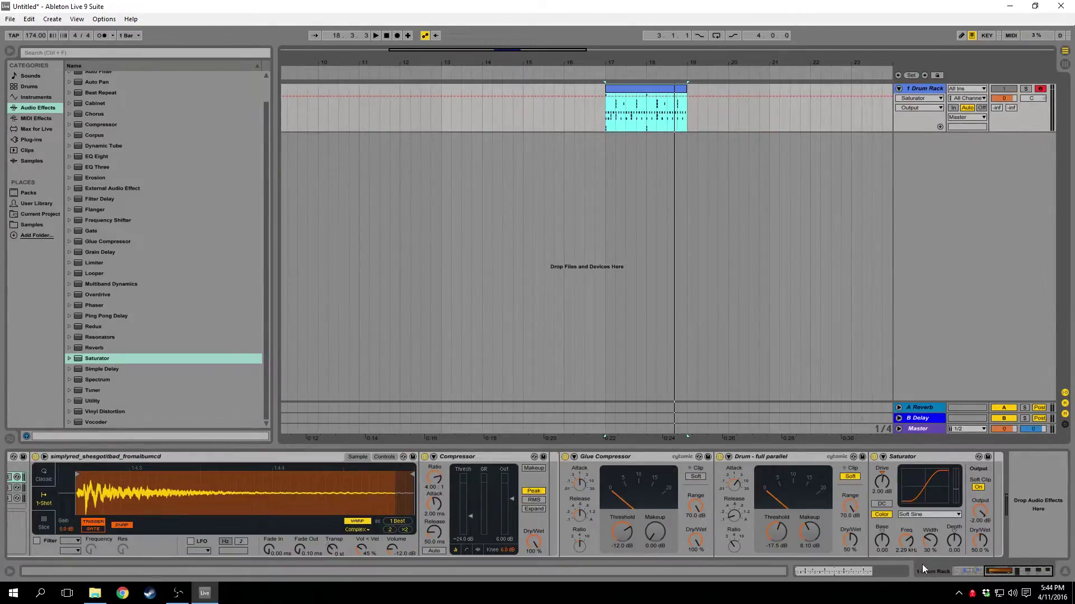
click(999, 571)
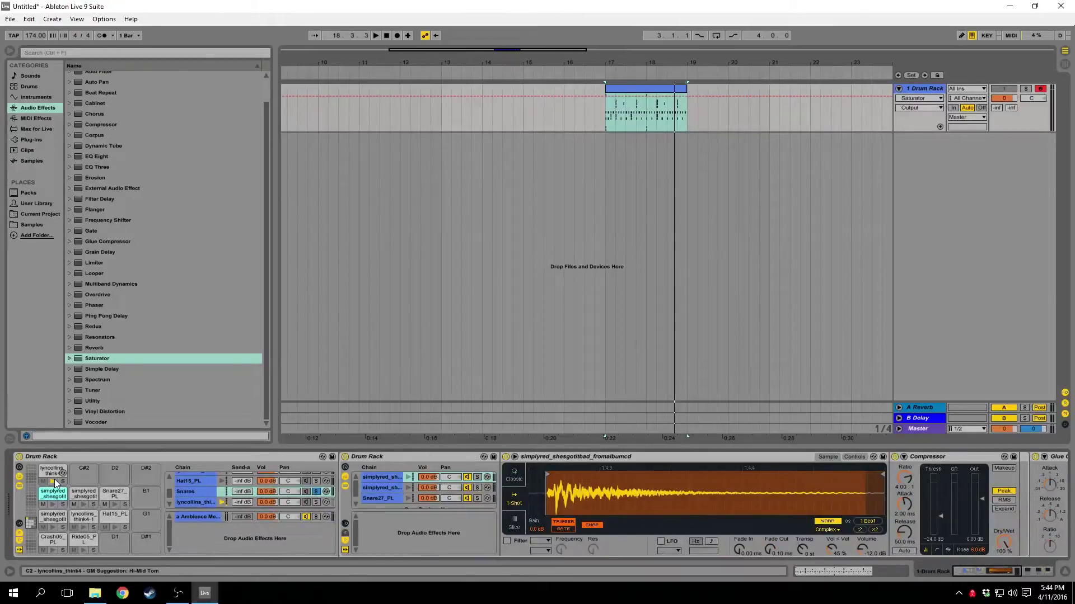
click(48, 483)
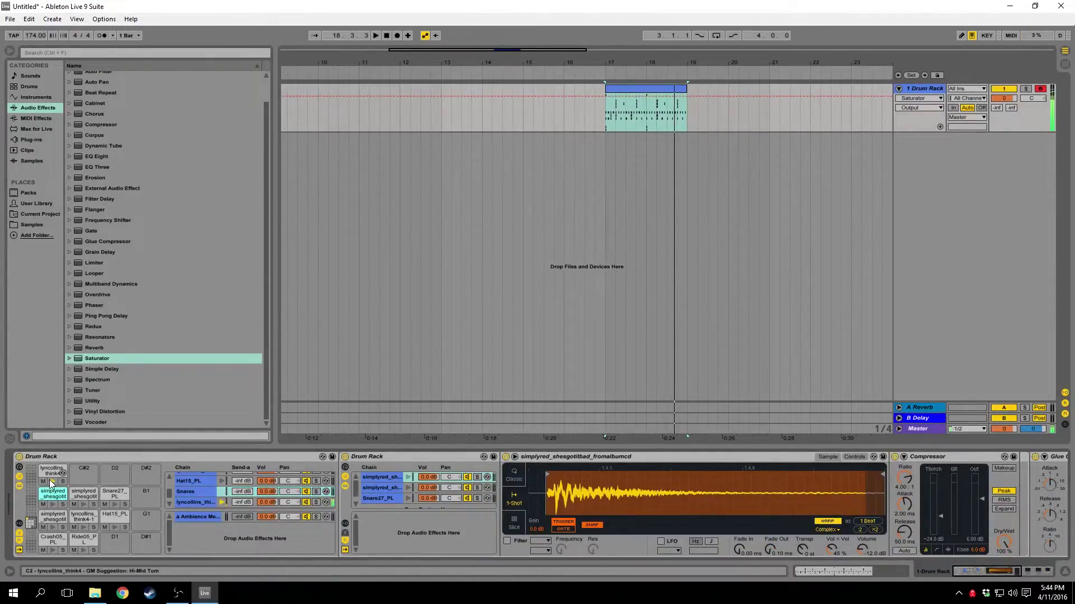
scroll(305, 493, up, 3)
scroll(308, 491, down, 3)
click(315, 491)
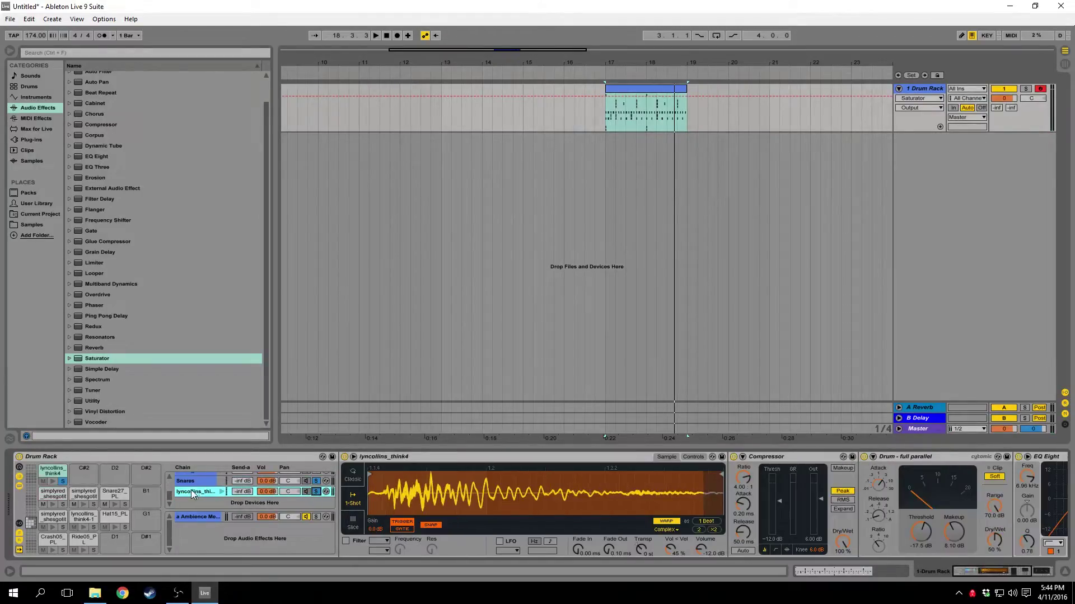
- Audition the two soloed chains together in Session View, and unsolo both back in Arrangement View
key(Tab)
key(space)
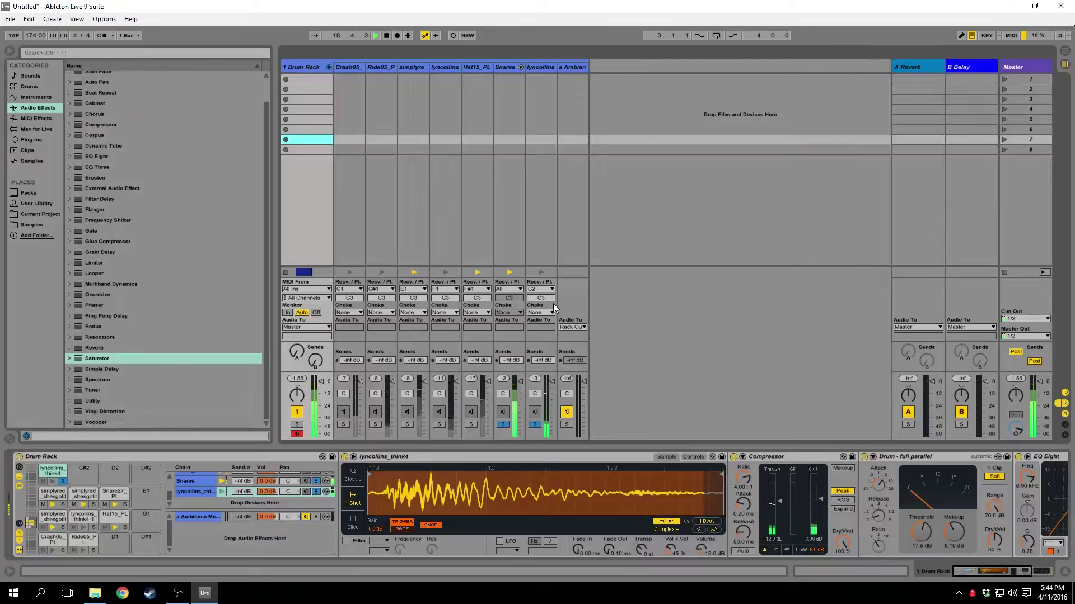
key(Tab)
key(space)
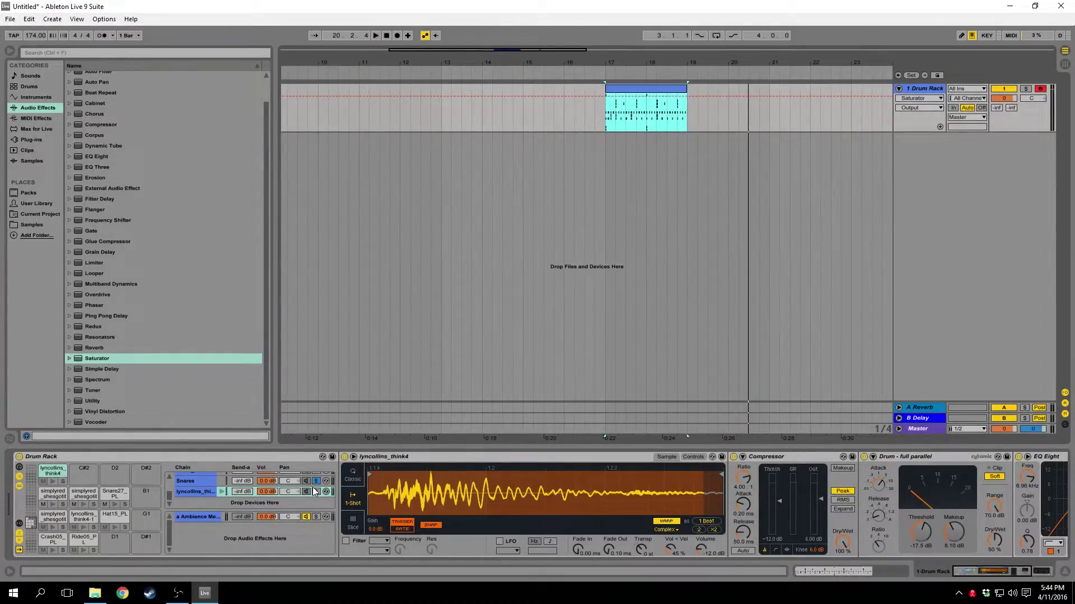
click(196, 481)
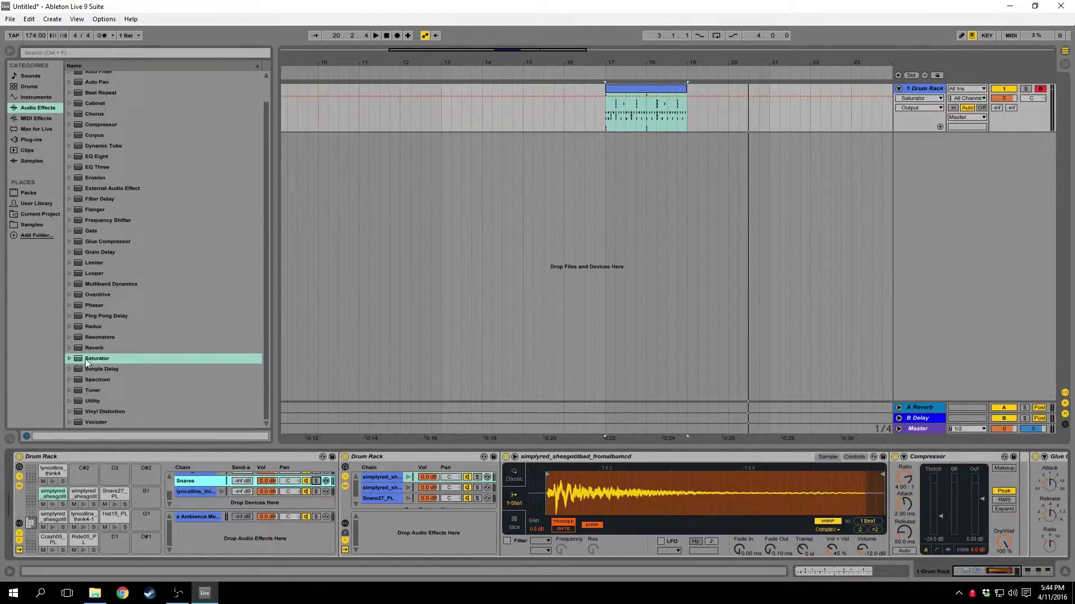
- Browse the Reverb device's Room presets and pick Bright Room.adv
click(69, 348)
scroll(117, 379, down, 6)
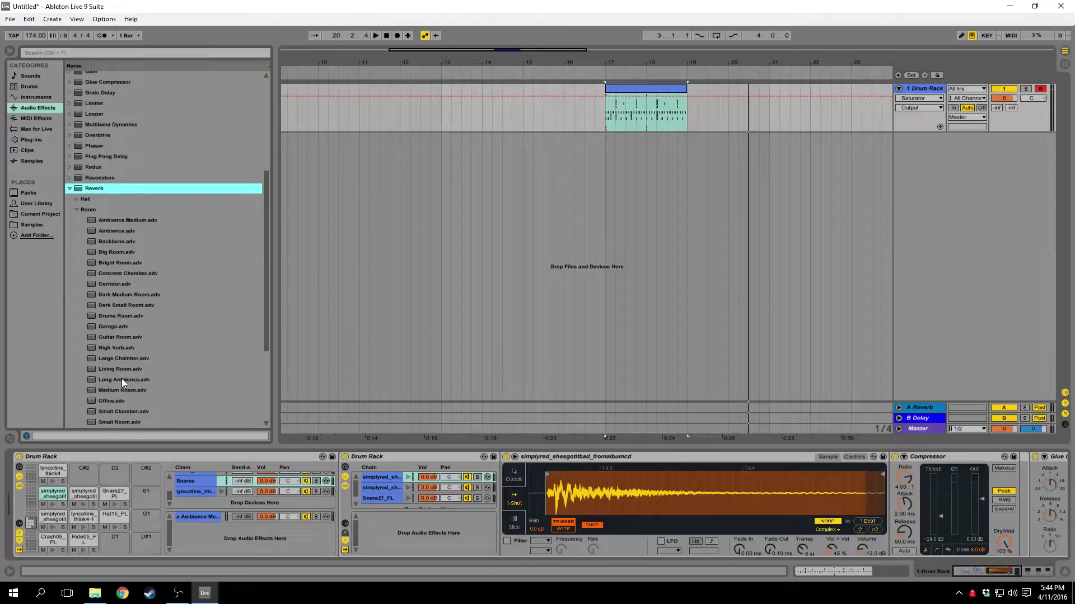
click(118, 337)
click(124, 348)
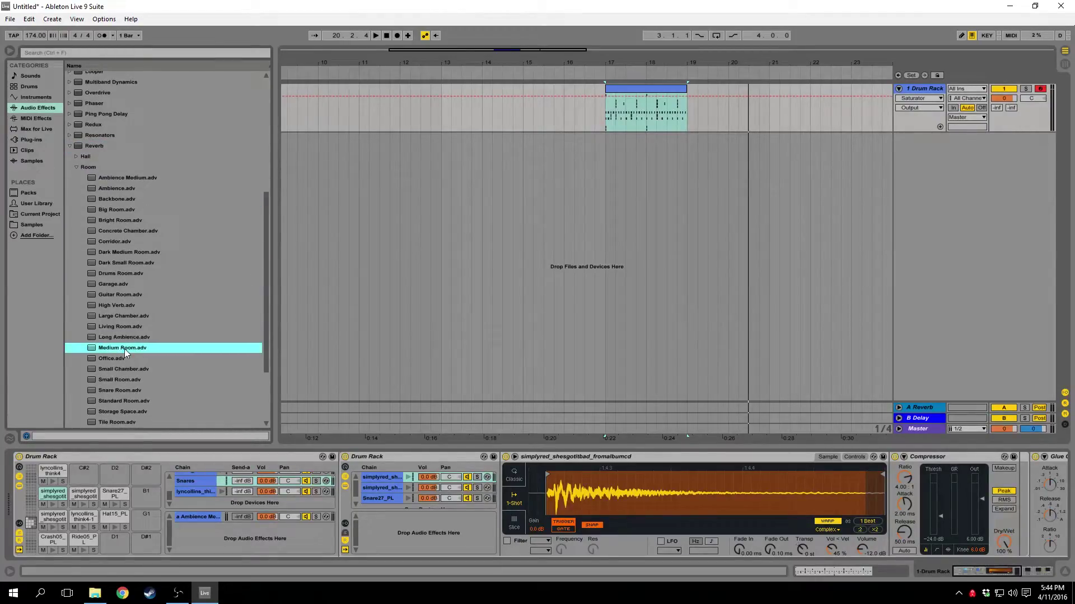
click(121, 210)
click(119, 221)
drag(94, 220, 157, 220)
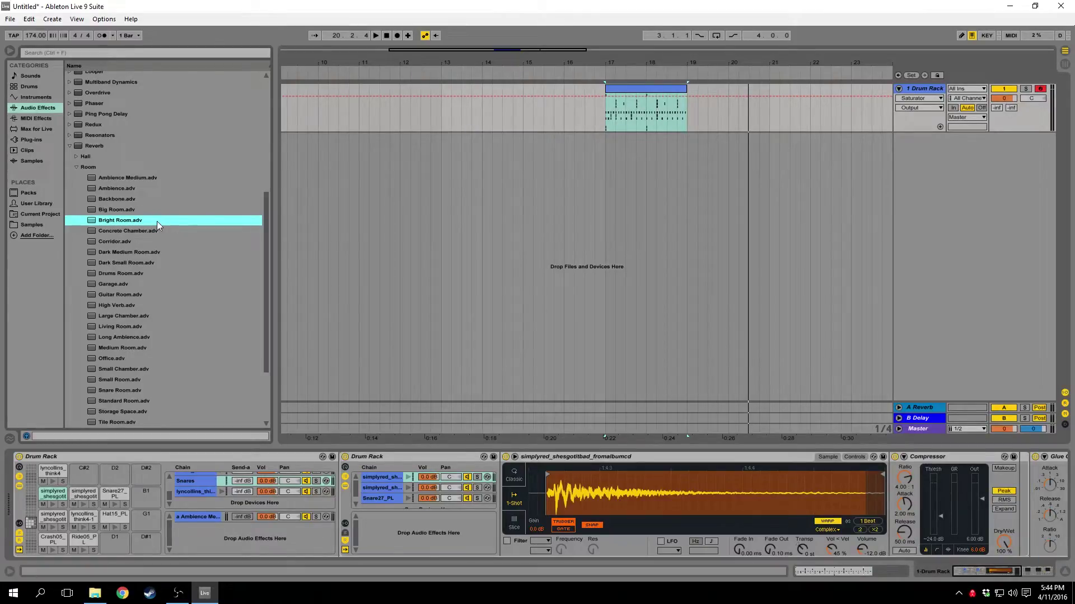
- Add the Bright Room preset as a return chain in the Snares rack from Session View and open that return chain
key(Tab)
click(506, 67)
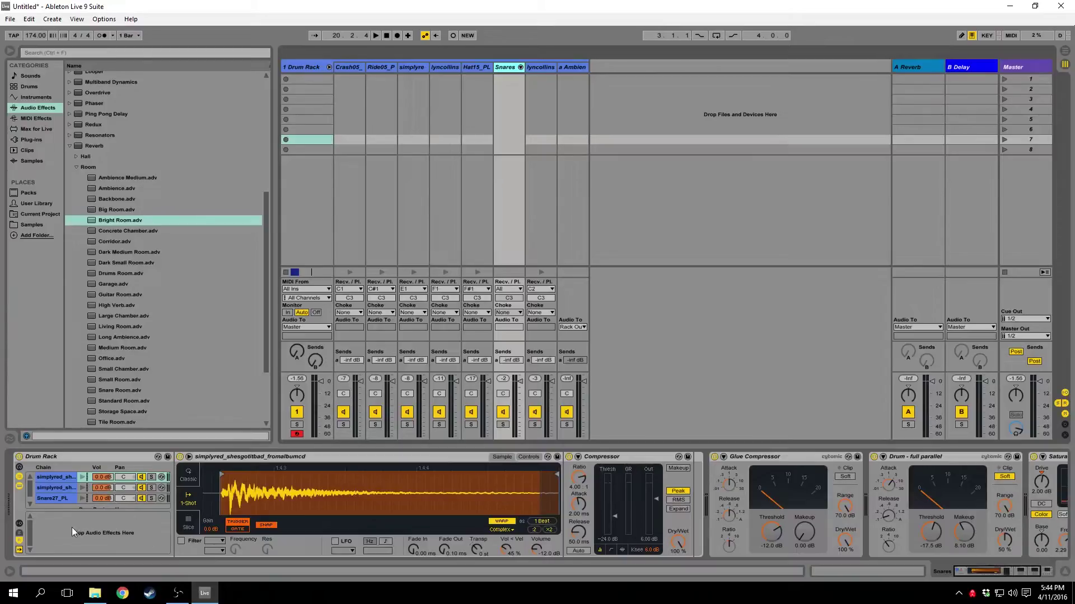
drag(123, 221, 109, 531)
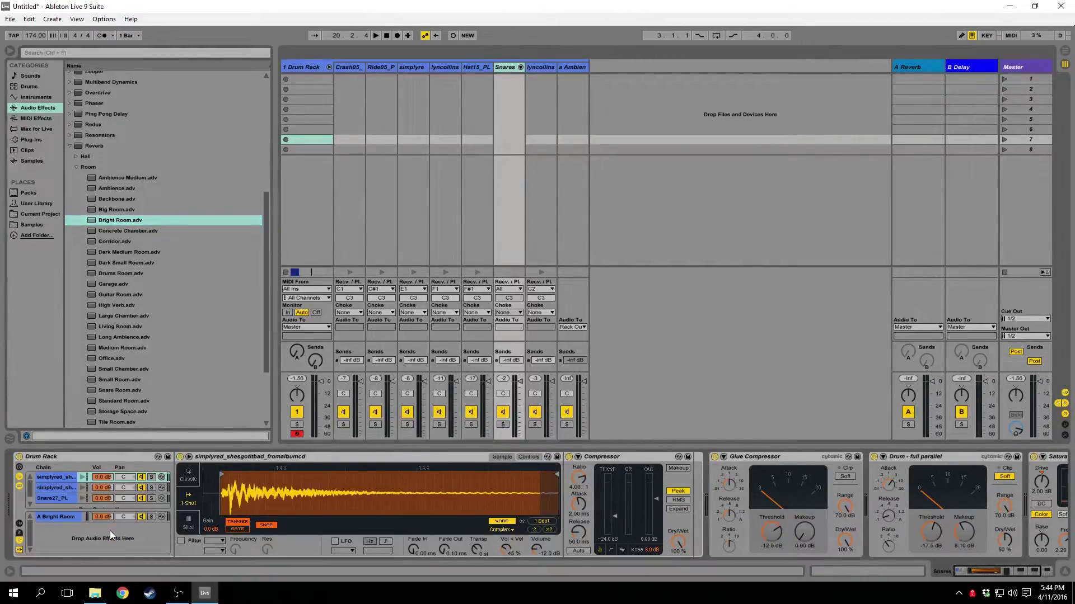
click(71, 516)
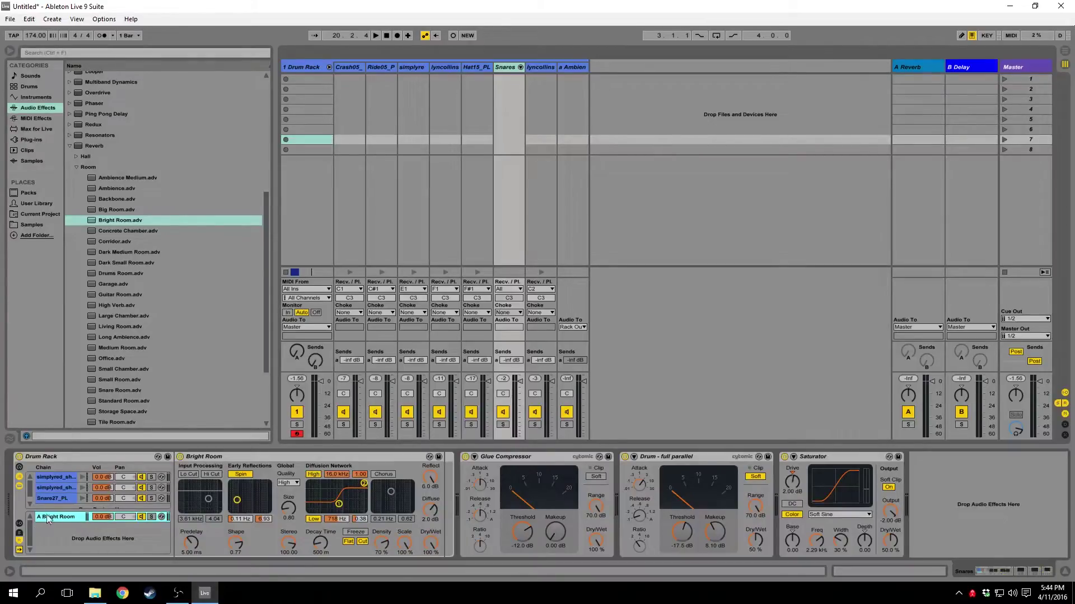
- Show the Snares rack's sends and set Send-A to -12 dB on all three snare chains
click(20, 533)
click(108, 477)
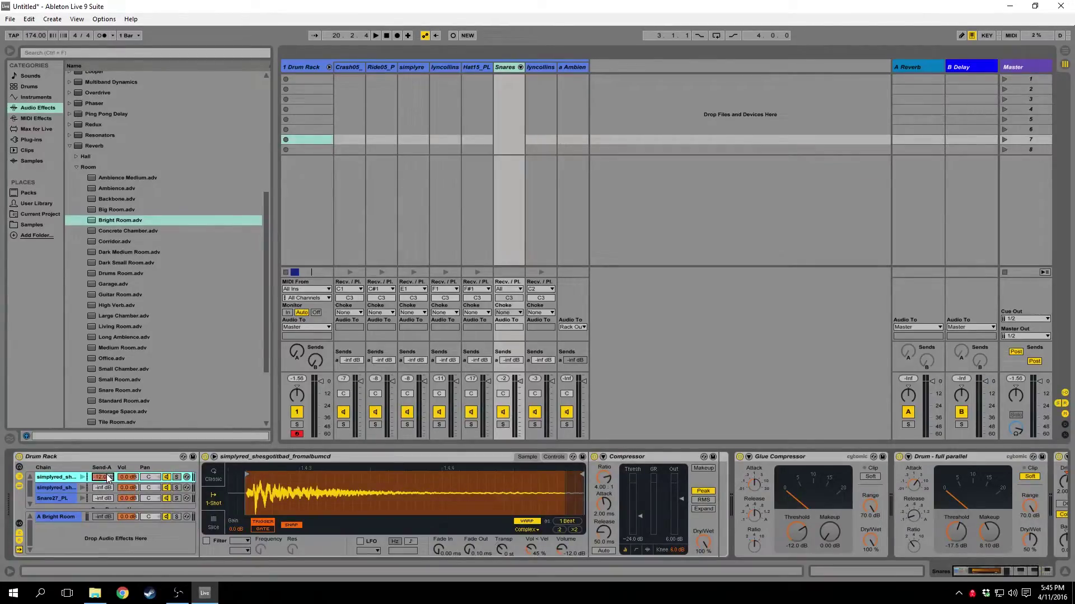
click(102, 489)
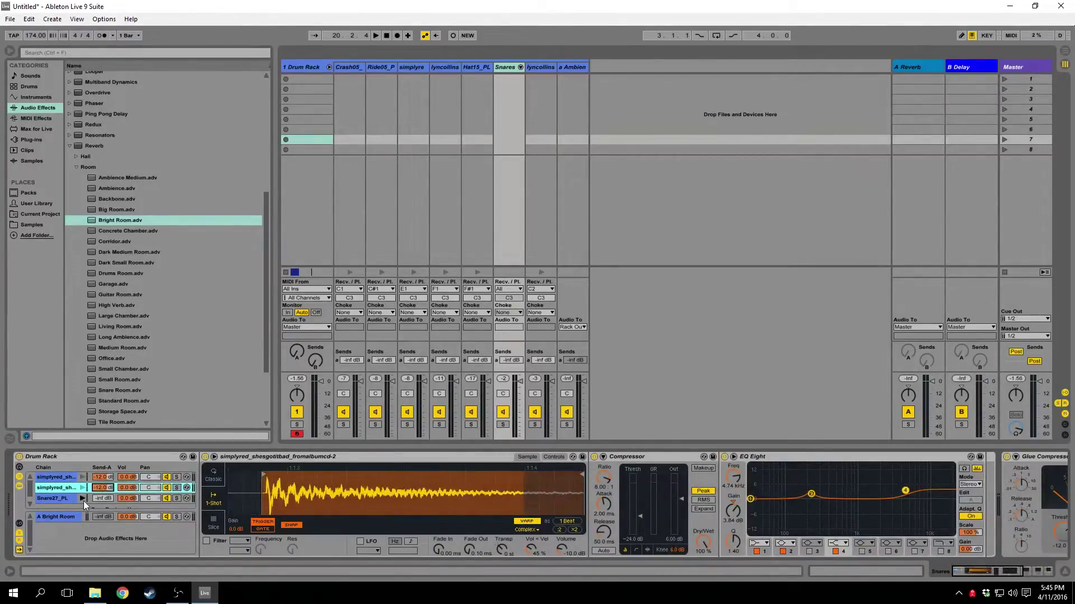
click(100, 499)
text(-12)
key(Return)
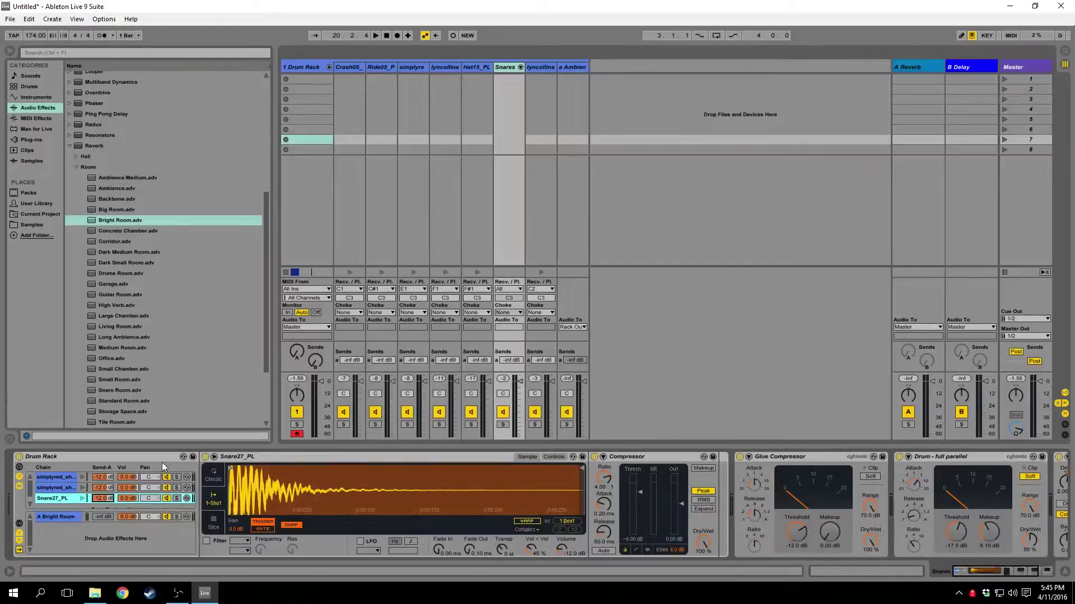
- Solo Snares and audition it with the Bright Room return chain toggled off and on
click(503, 425)
key(space)
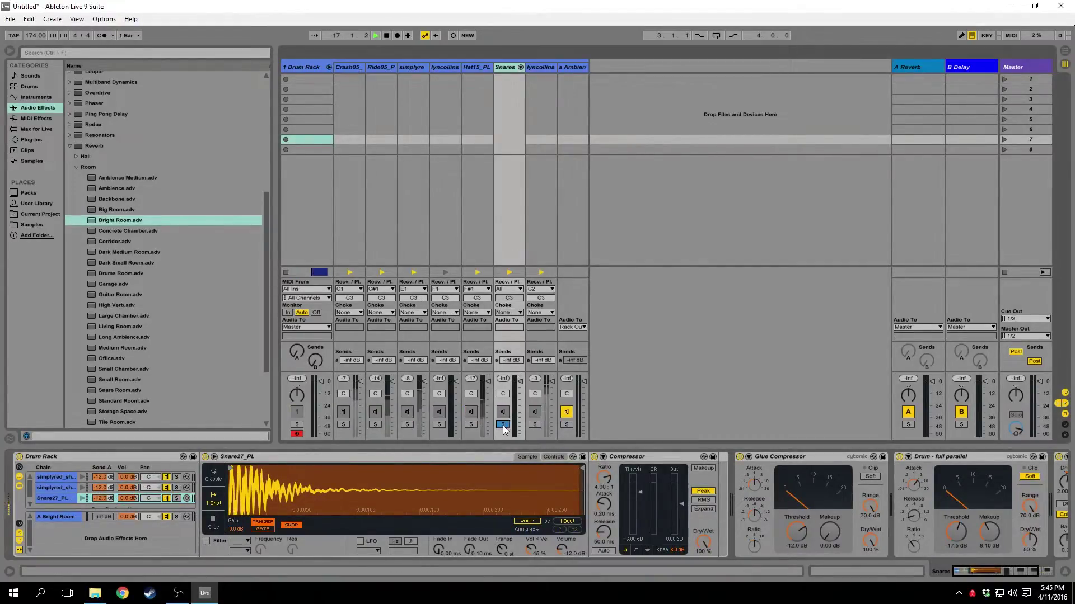
click(165, 516)
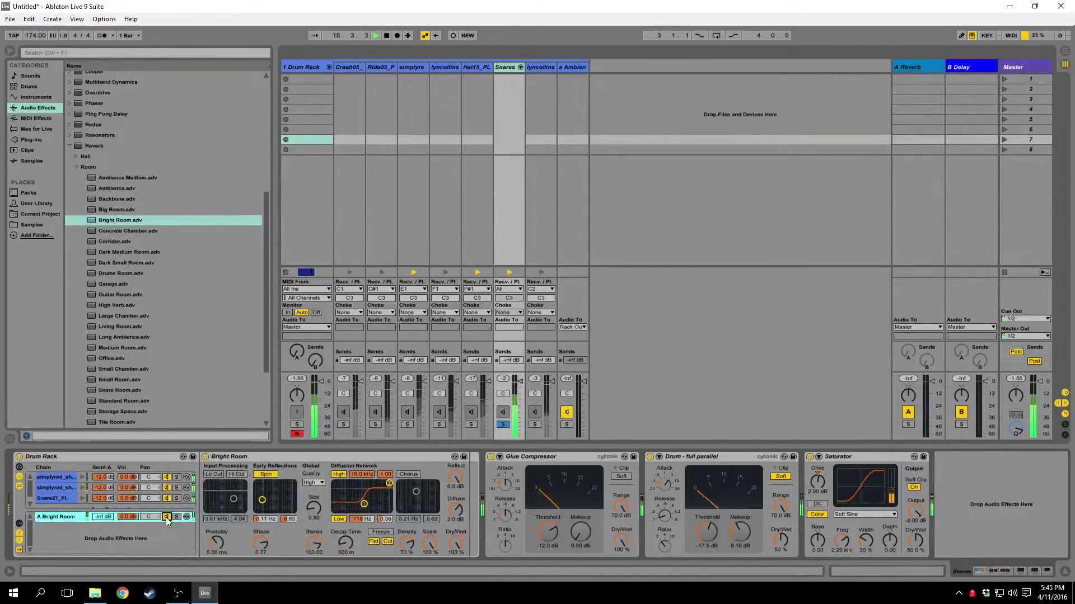
key(space)
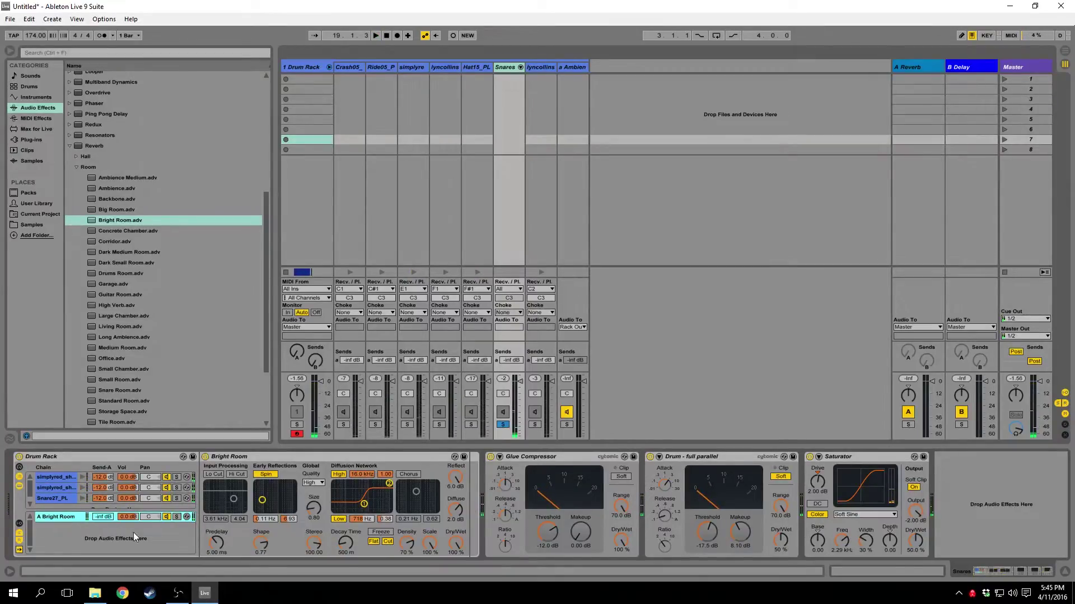
- Set the Bright Room reverb's decay time to about 1.07 s while auditioning the soloed snares
click(351, 545)
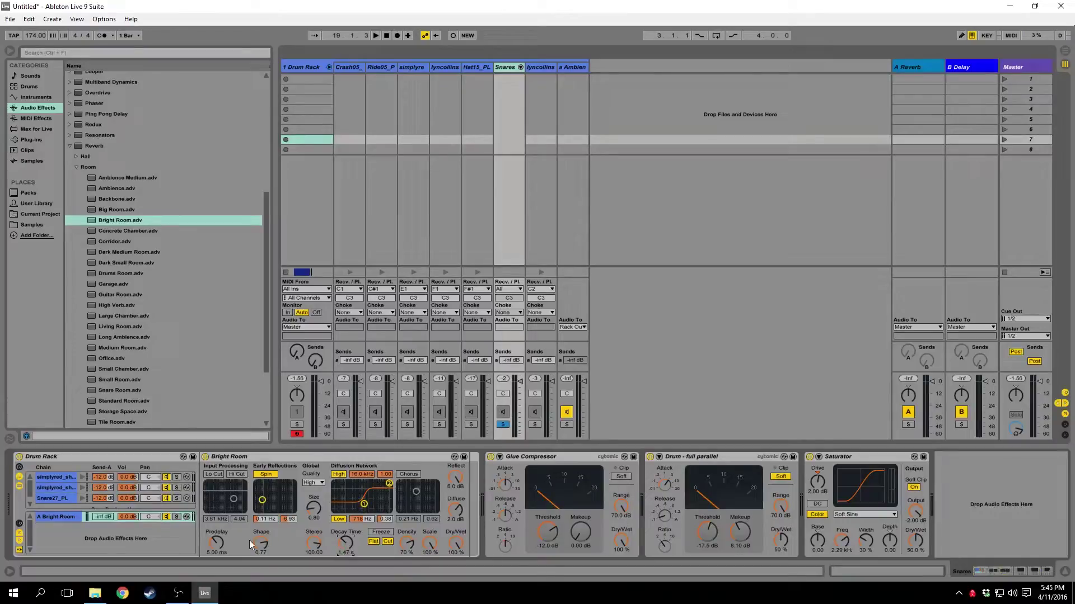
key(space)
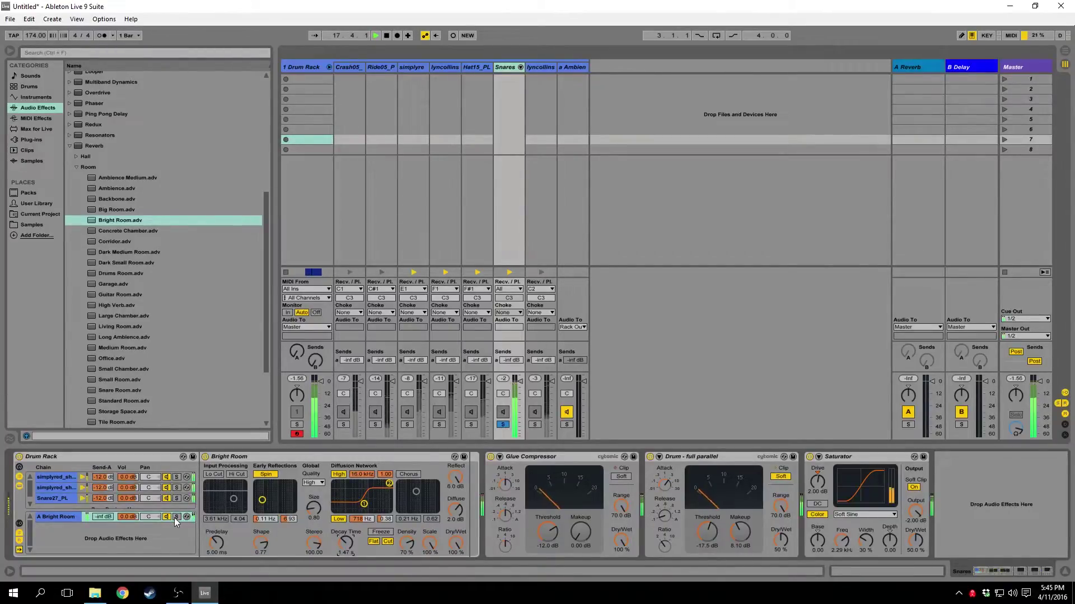
drag(347, 542, 347, 553)
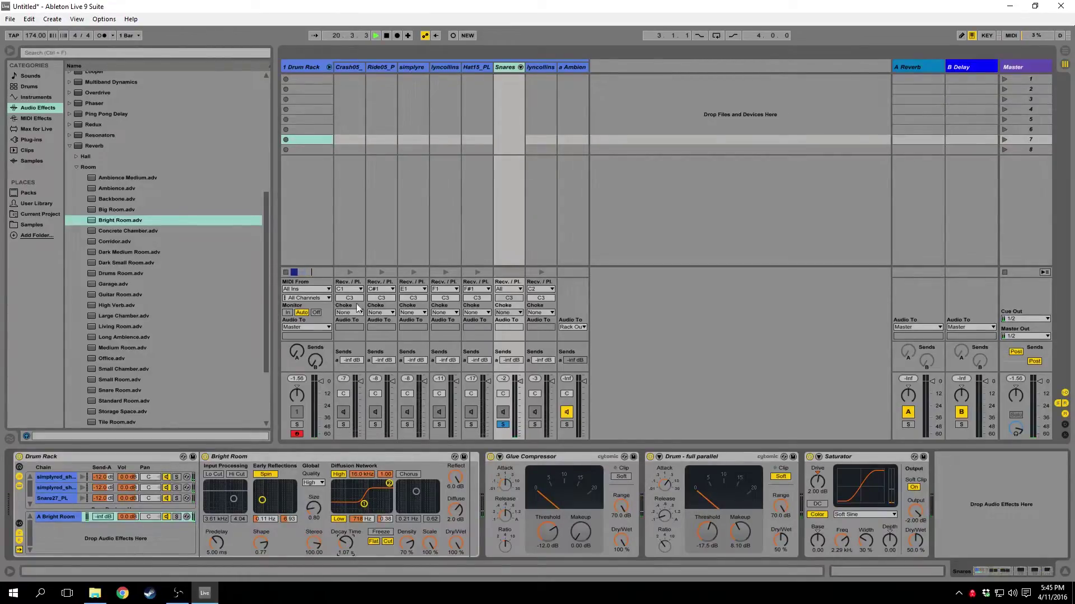
- Insert a Glue Compressor after the reverb in the Bright Room return chain and set its threshold to -20 dB
scroll(143, 190, up, 3)
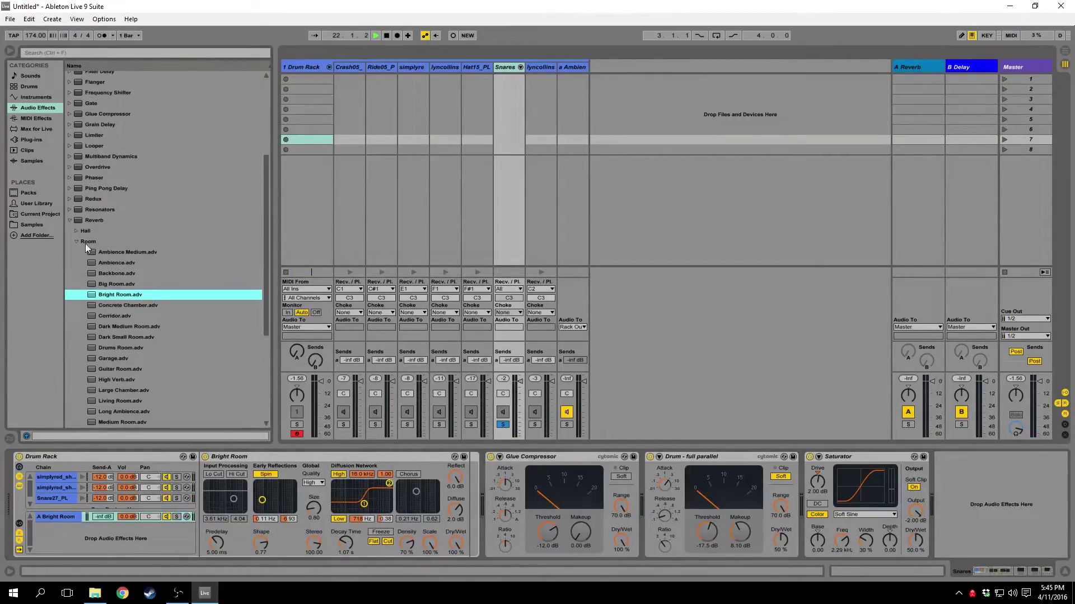
click(68, 221)
mouse_move(109, 241)
mouse_down()
mouse_move(459, 510)
mouse_move(413, 512)
mouse_up()
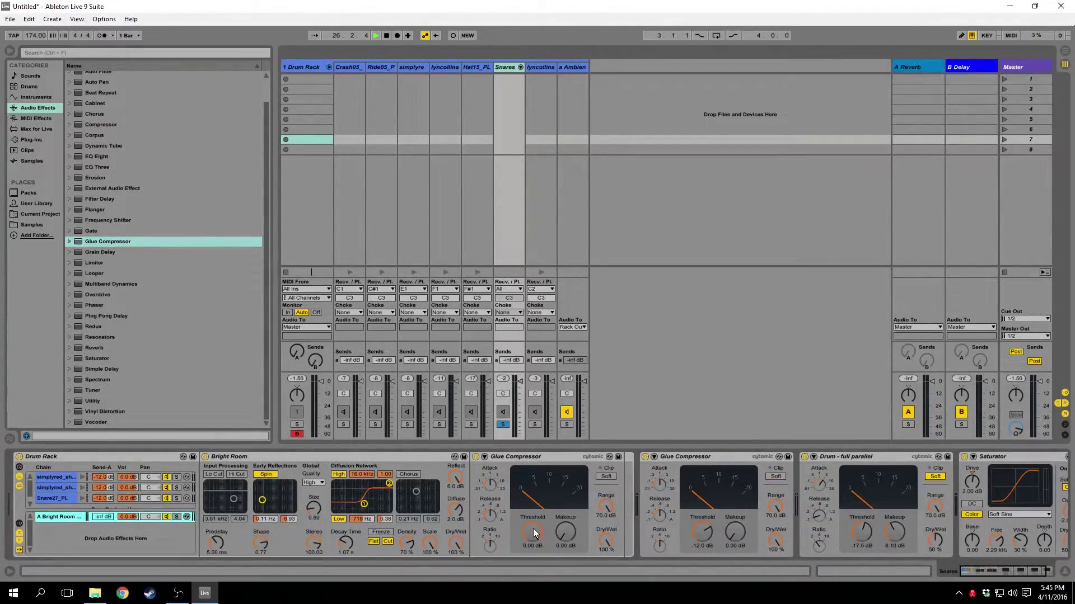
drag(534, 532, 533, 549)
text(-20)
key(Return)
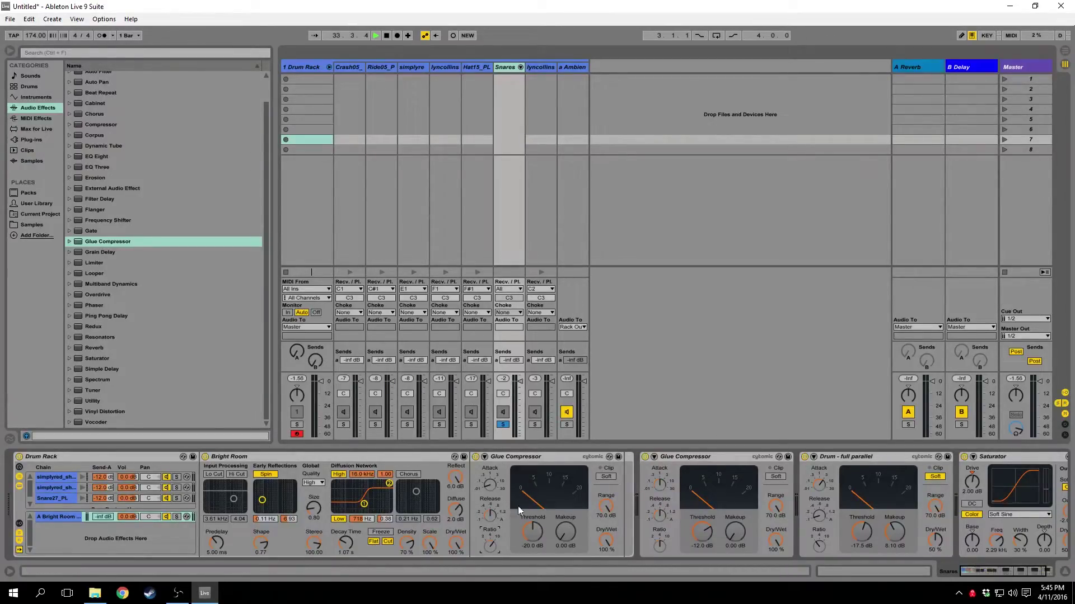
- Lower the return chain's Glue Compressor threshold to -31.1 dB while auditioning the snares, and unsolo Snares
click(517, 456)
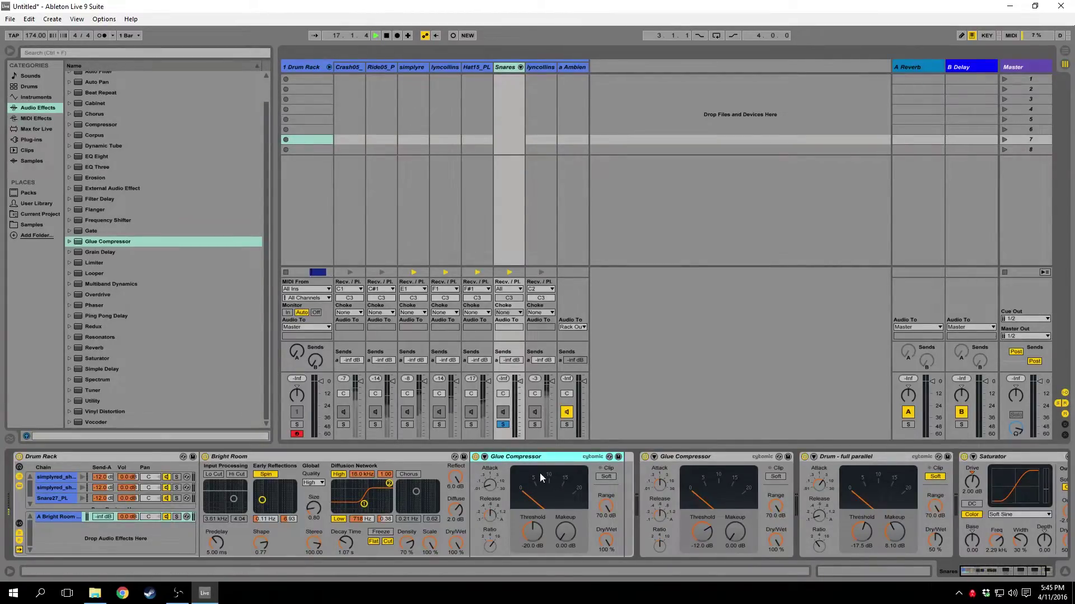
mouse_move(525, 534)
mouse_down()
mouse_move(525, 565)
mouse_move(529, 531)
mouse_up()
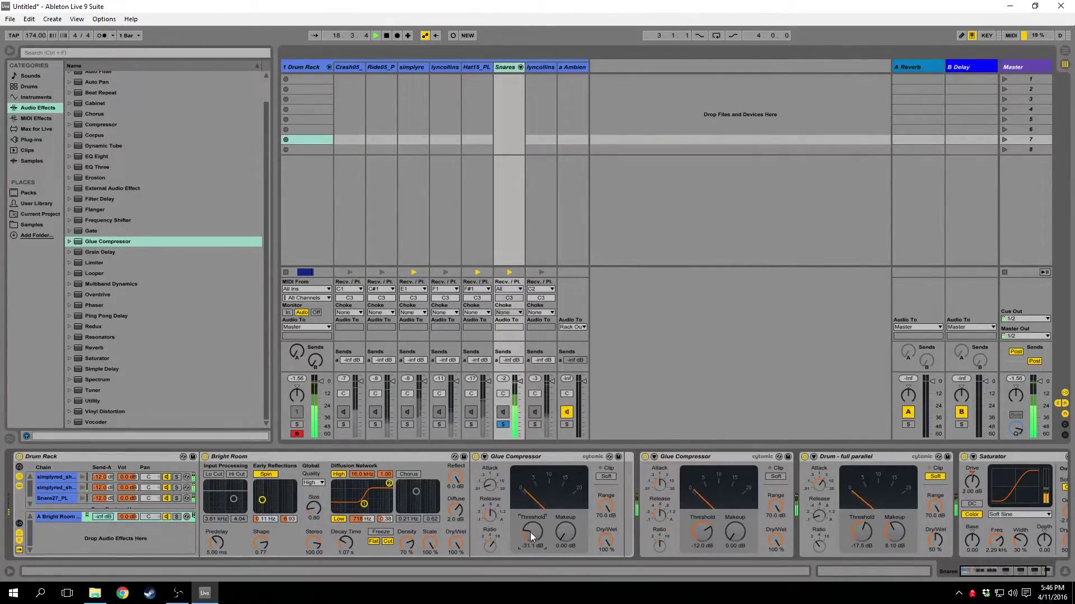
key(space)
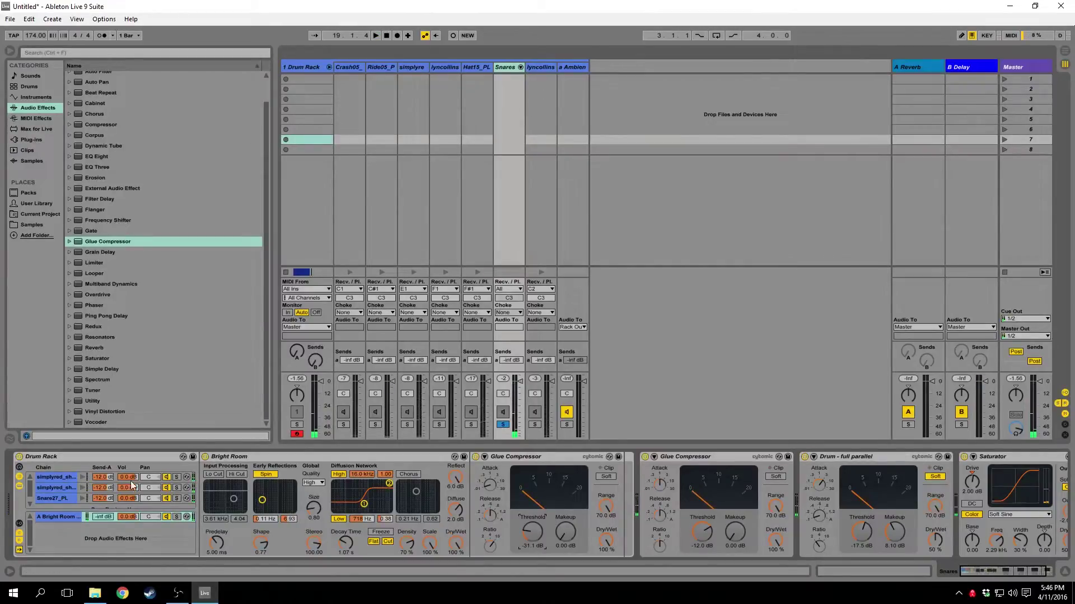
click(504, 425)
- In Arrangement View, group the five main rack chains from Crash05_PL to Hat15_PL into one chain named Perc
key(Tab)
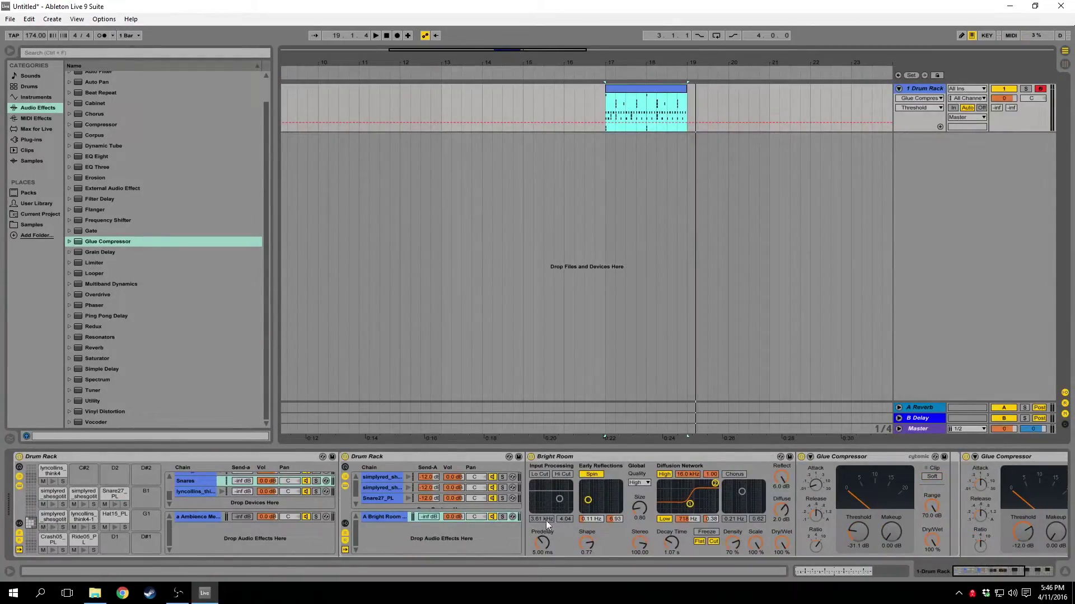
click(53, 527)
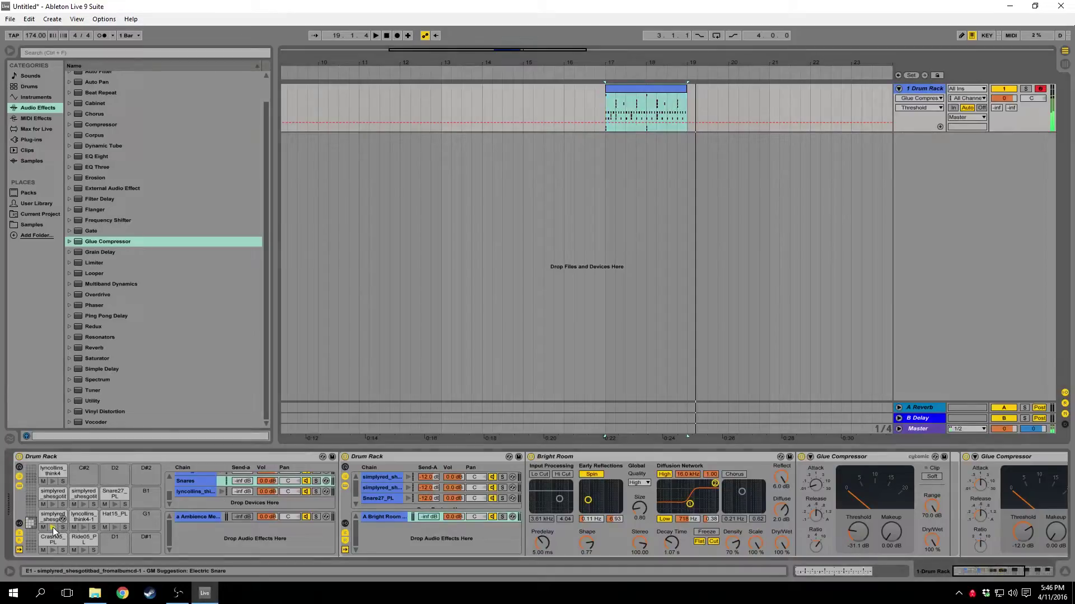
click(56, 548)
click(206, 491)
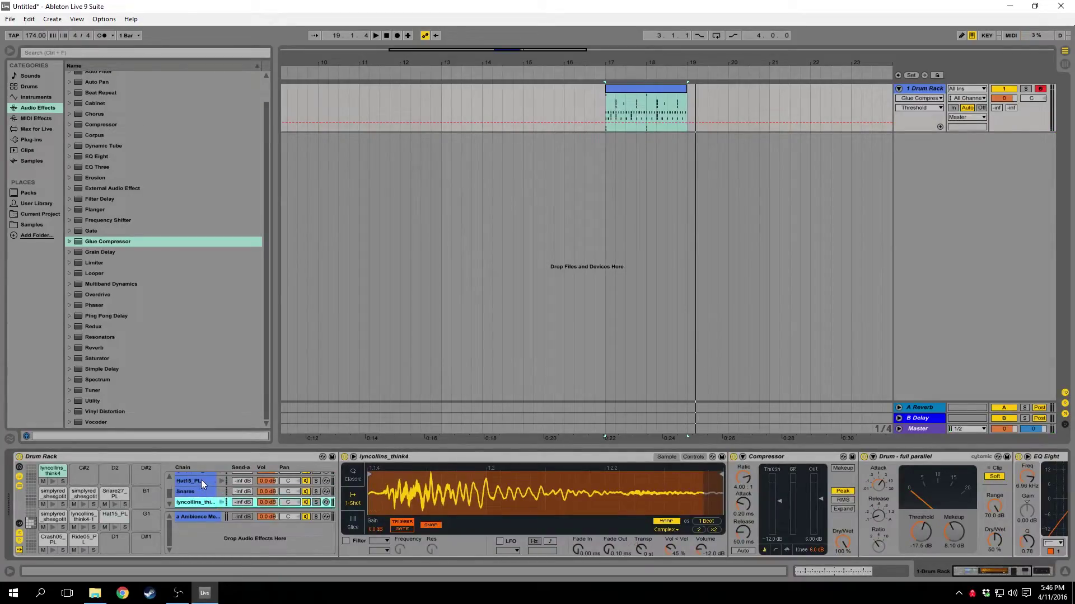
shift+click(200, 480)
scroll(201, 482, up, 1)
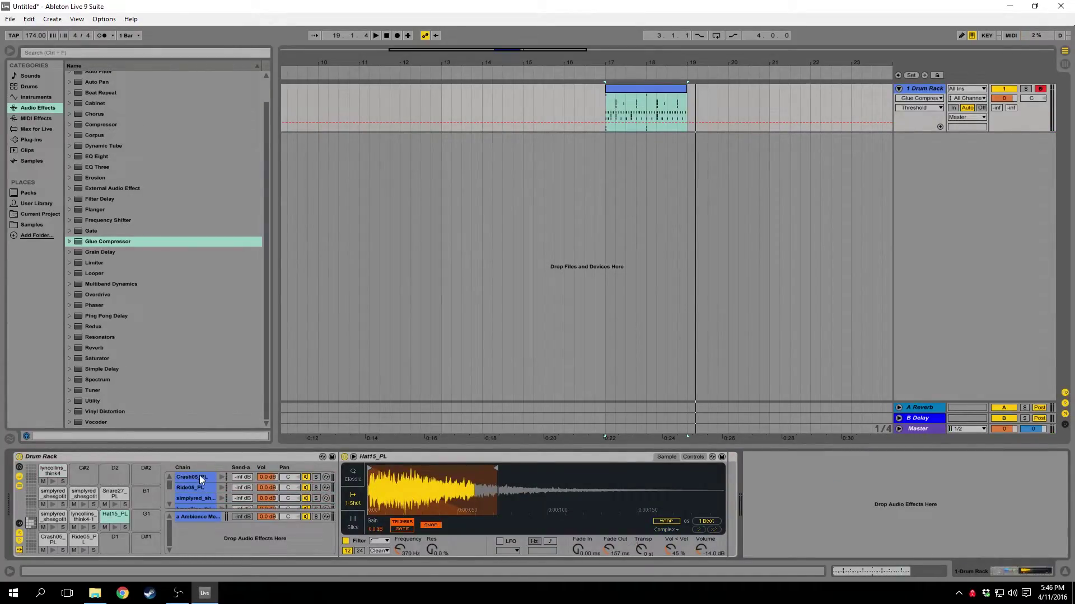
shift+click(199, 475)
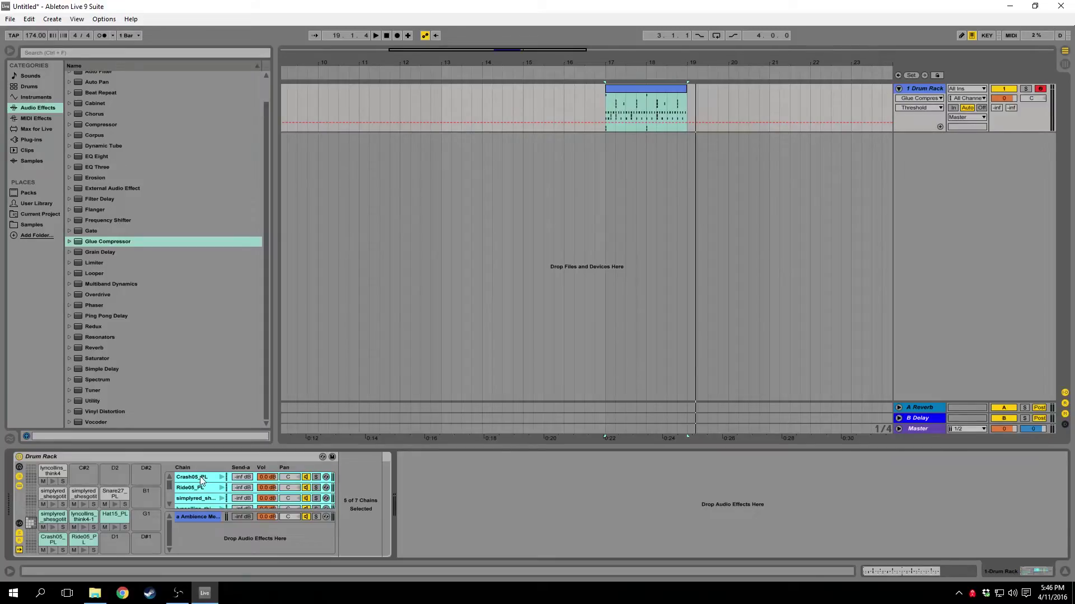
key(ctrl+g)
click(191, 477)
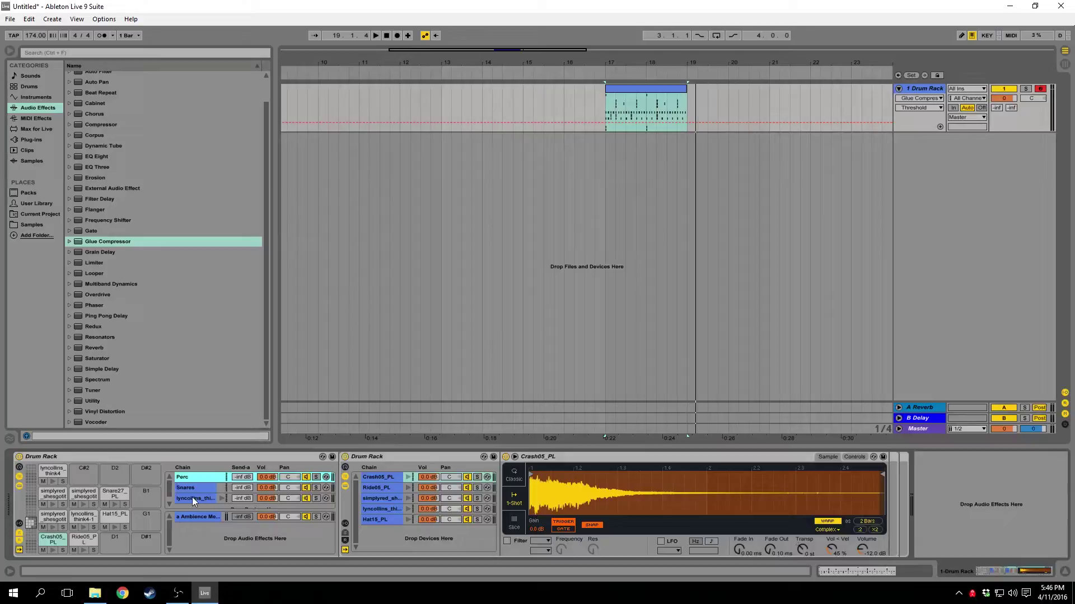
- Rename the lyncollins_think4 chain as Kick
click(193, 497)
text(Kick)
key(Return)
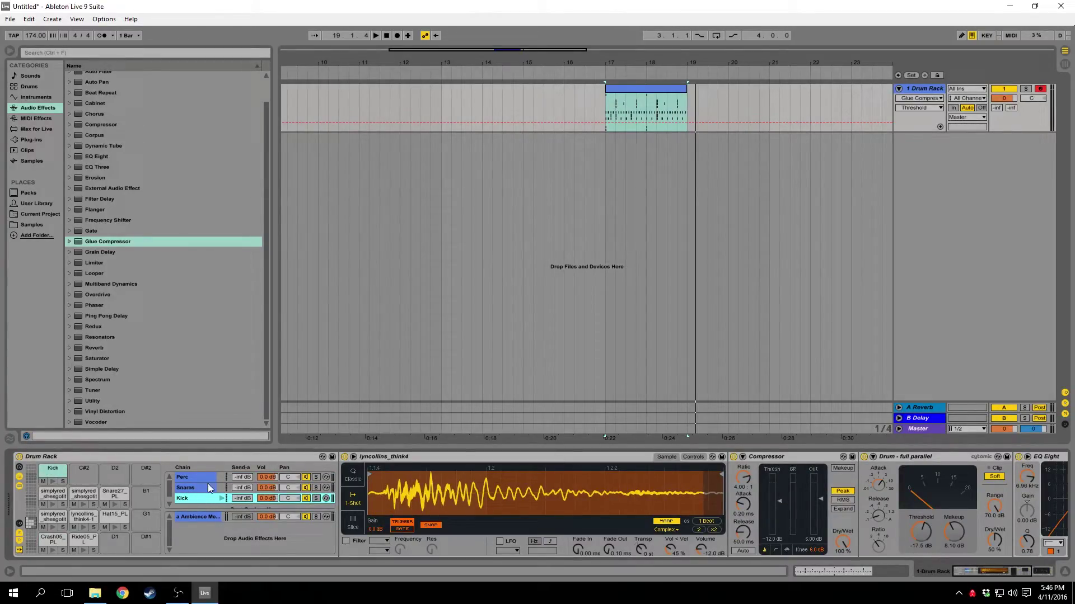
- Select the Perc chain in Session View and add a Glue Compressor after its nested drum rack
click(192, 477)
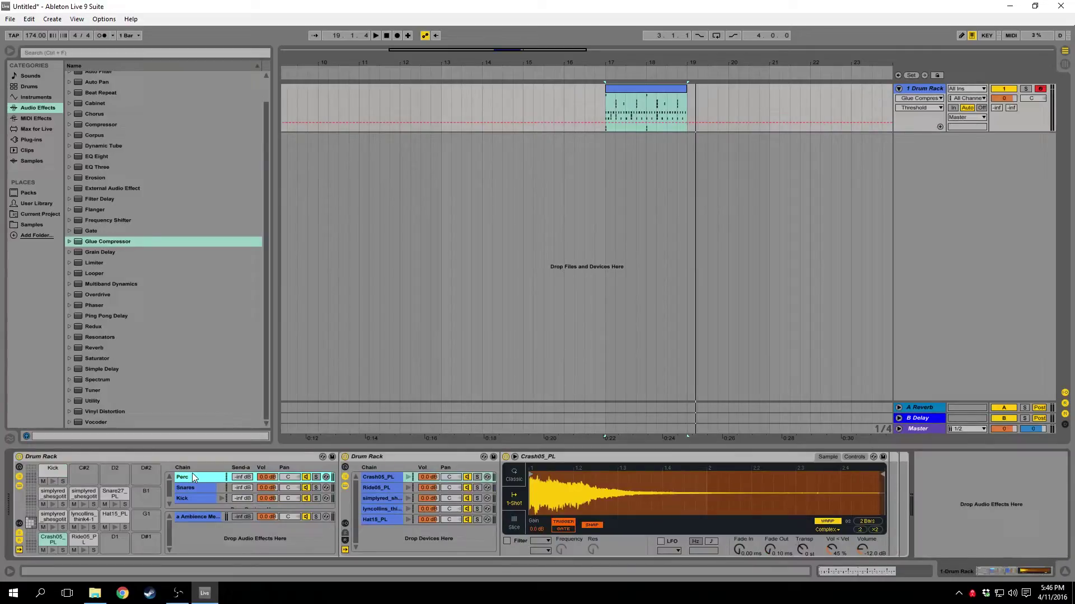
key(Tab)
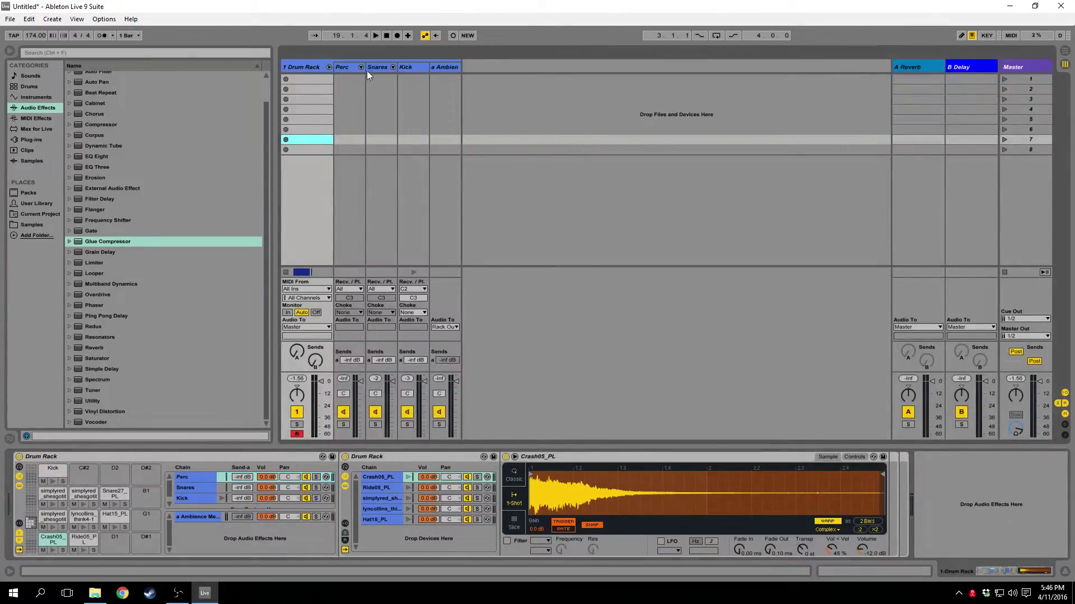
click(347, 67)
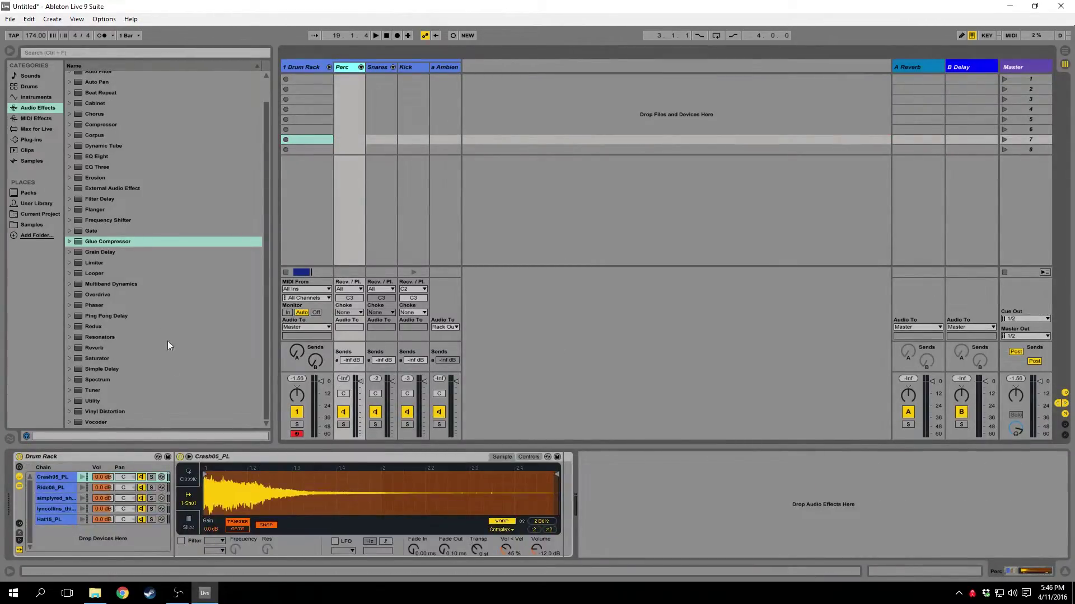
drag(113, 240, 650, 516)
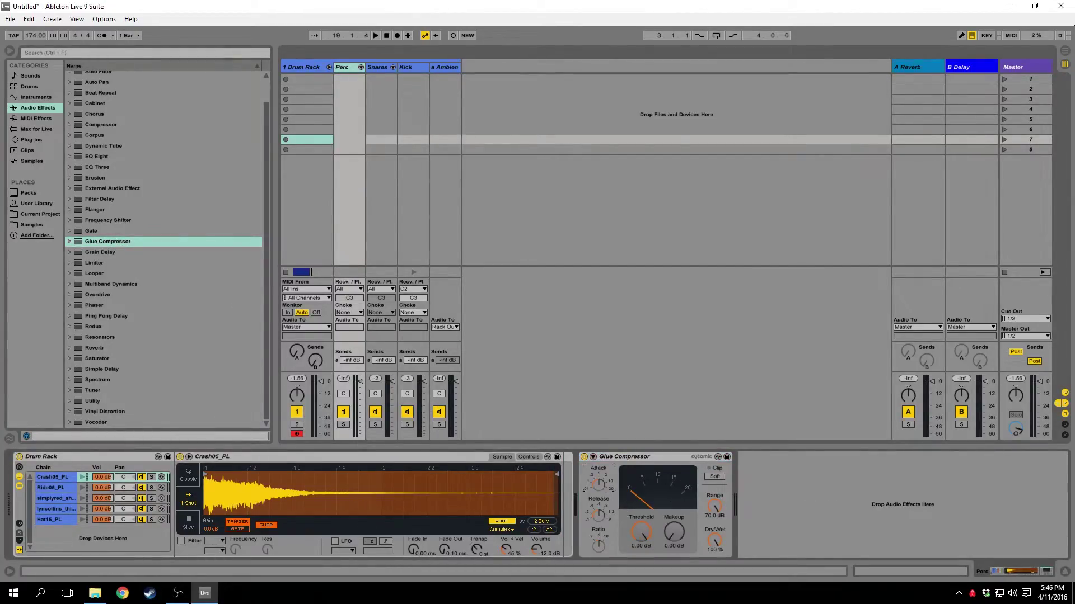
- Adjust the Perc Glue Compressor's release and set its threshold to -14 dB while the soloed Perc chain plays
click(599, 514)
click(344, 424)
key(space)
drag(647, 535, 647, 543)
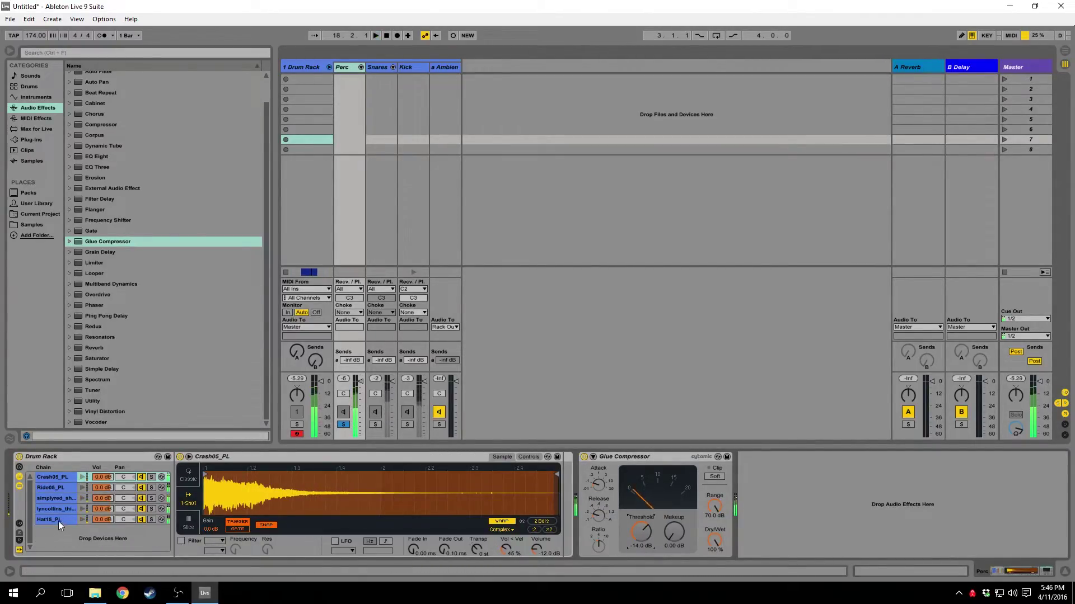
- Set the Crash05_PL sample's volume to -20 dB
click(58, 479)
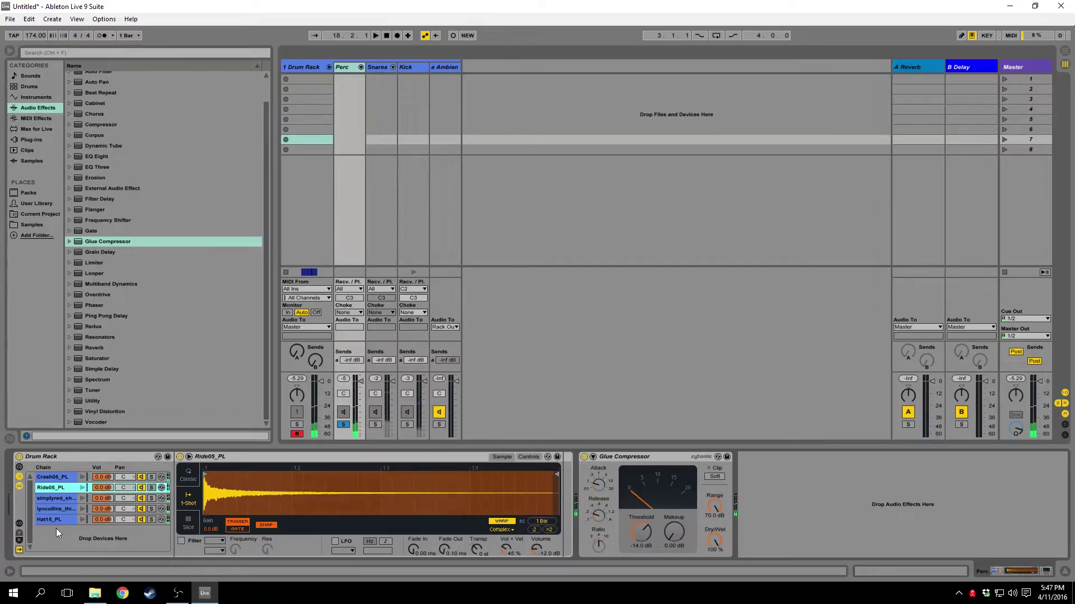
click(534, 548)
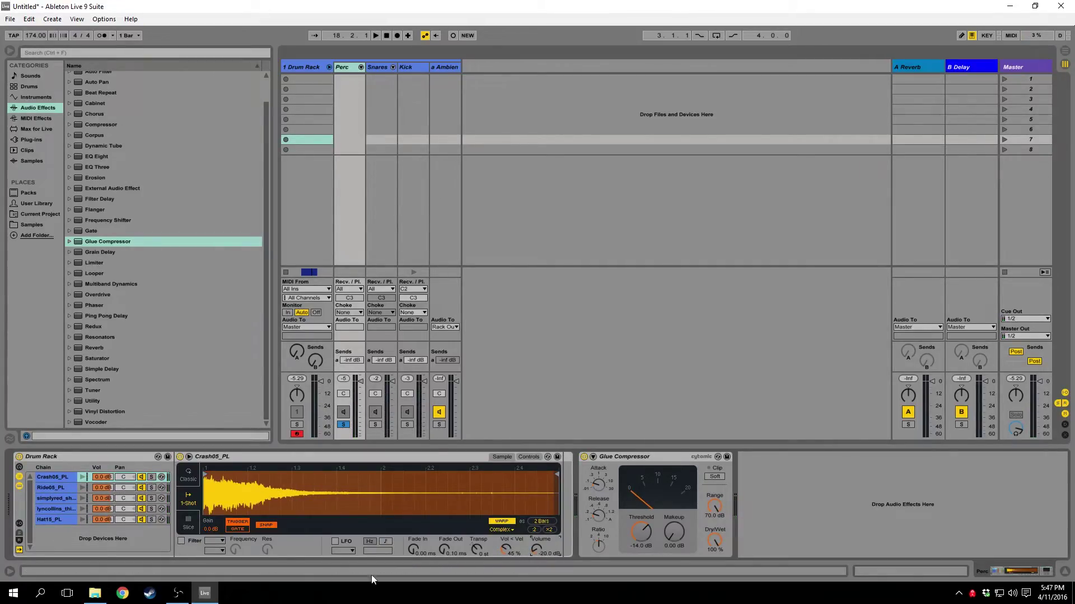
- Enable the Crash05_PL sample's filter and lower its frequency to about 9.6 kHz, auditioning the crash
click(182, 542)
click(215, 541)
click(215, 541)
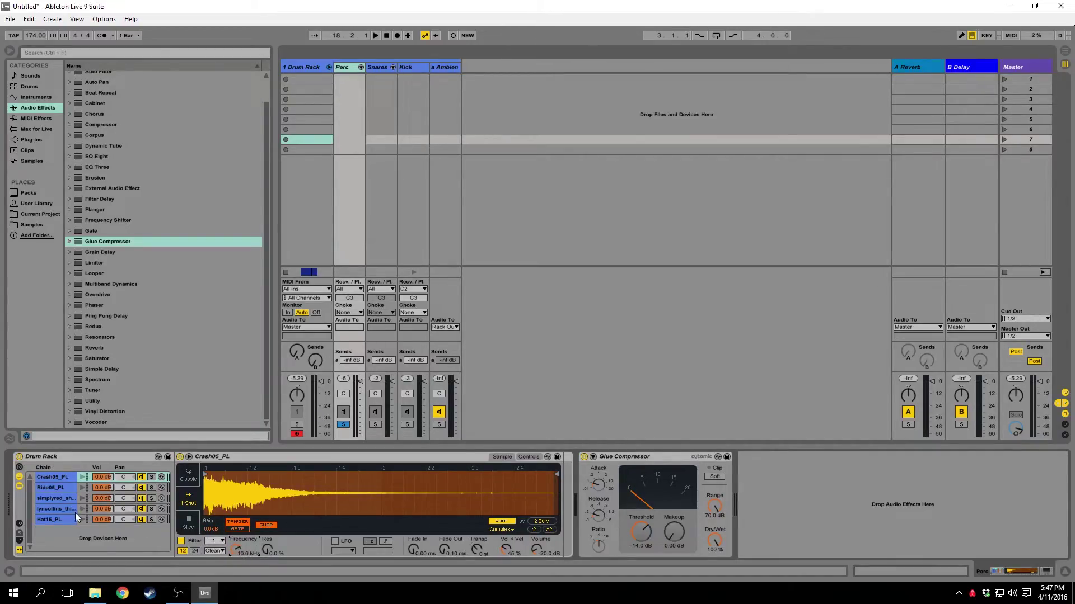
click(82, 477)
mouse_move(238, 550)
mouse_down()
mouse_move(229, 529)
mouse_move(235, 561)
mouse_up()
click(82, 478)
- Enable the Ride05_PL sample's filter with a 24 dB slope at about 16.1 kHz and check it against the other percussion
click(81, 488)
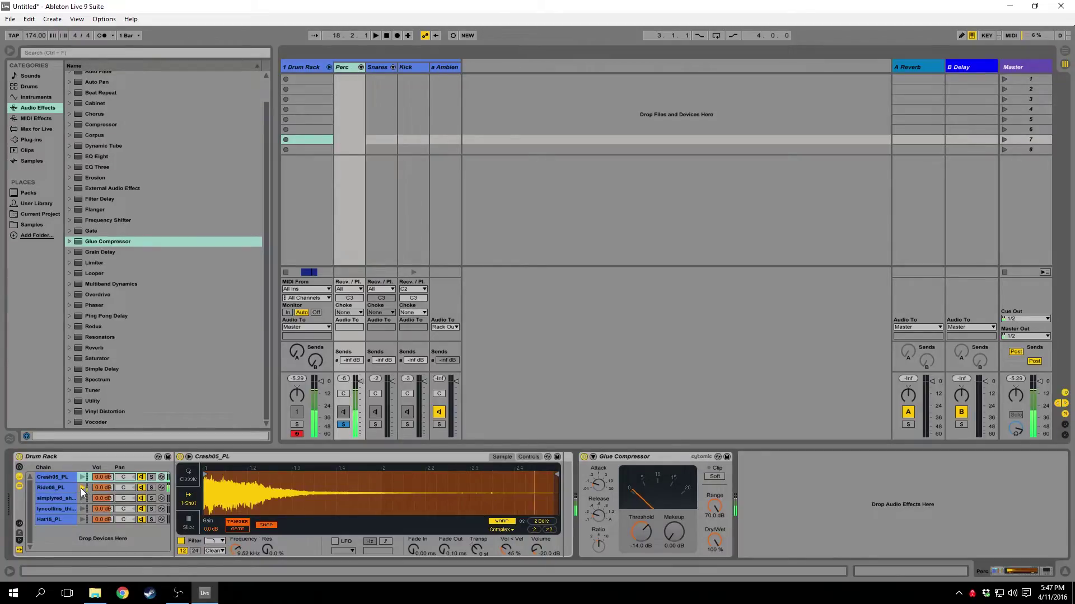
click(53, 486)
click(535, 550)
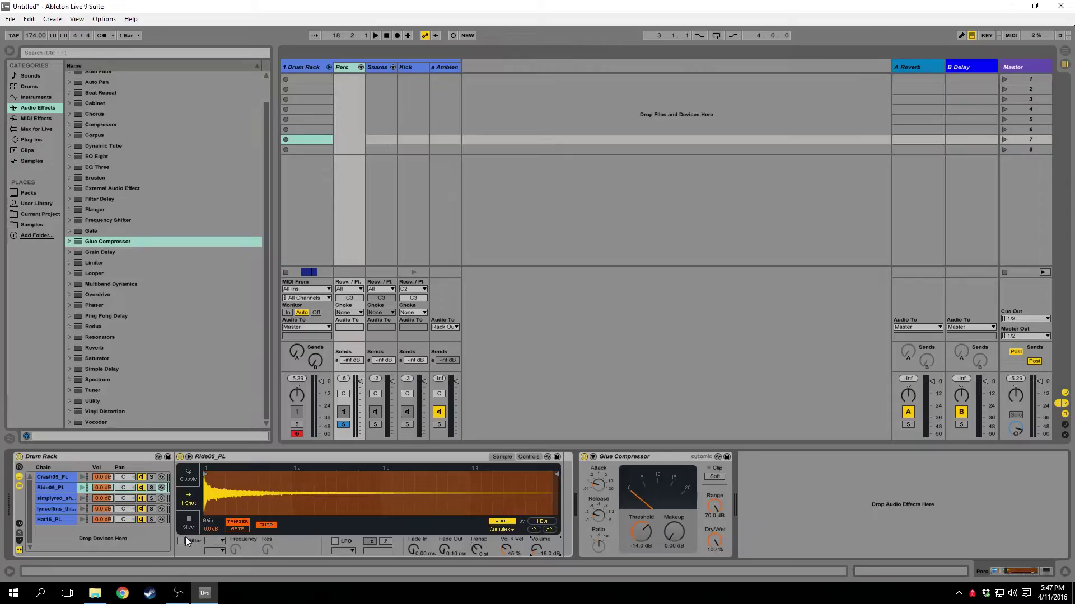
click(84, 488)
drag(237, 549, 238, 541)
click(81, 506)
click(82, 515)
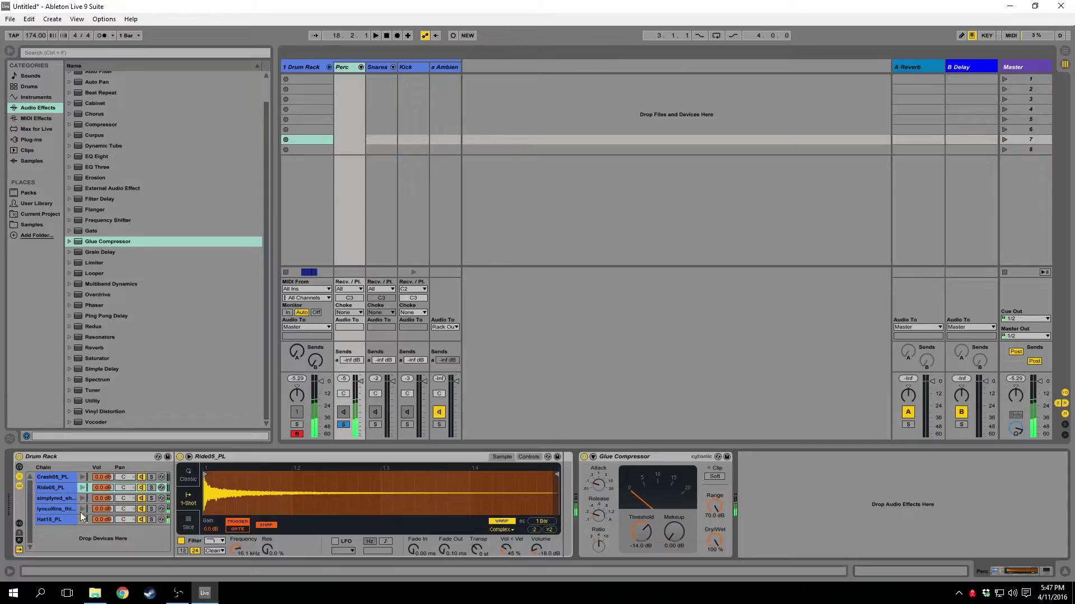
click(61, 498)
key(space)
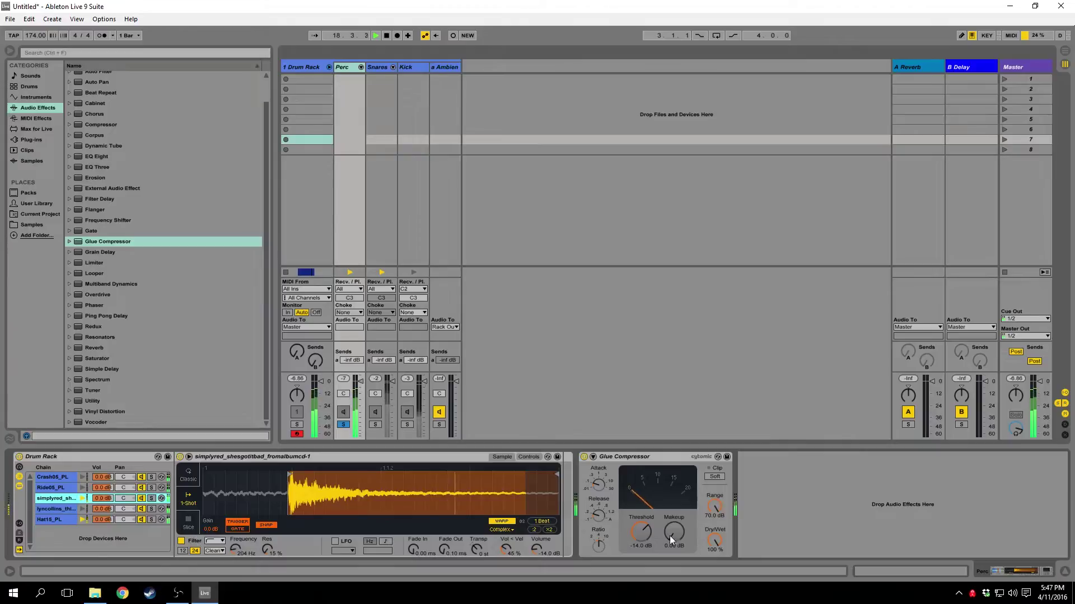
- Add the Medium Room reverb preset as a return chain in the Perc drum rack and show the rack's sends
click(19, 541)
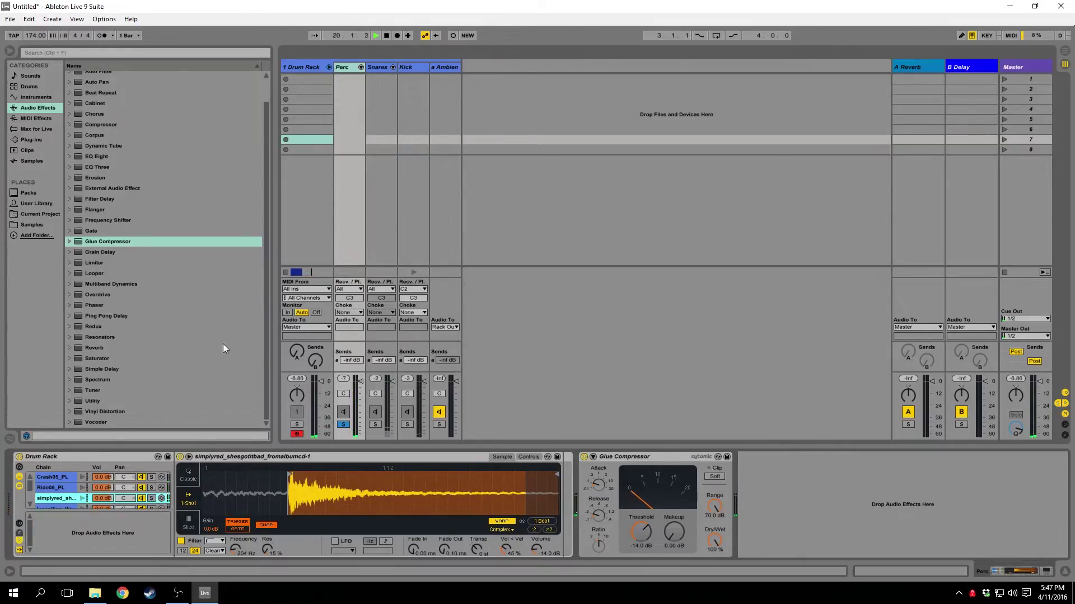
click(70, 348)
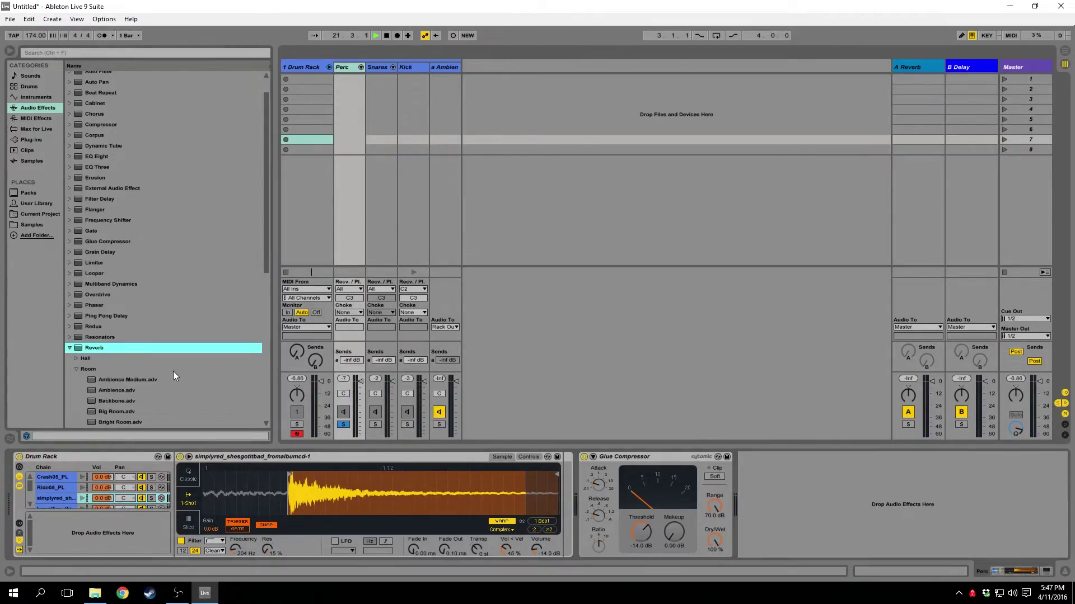
drag(106, 347, 95, 540)
click(56, 517)
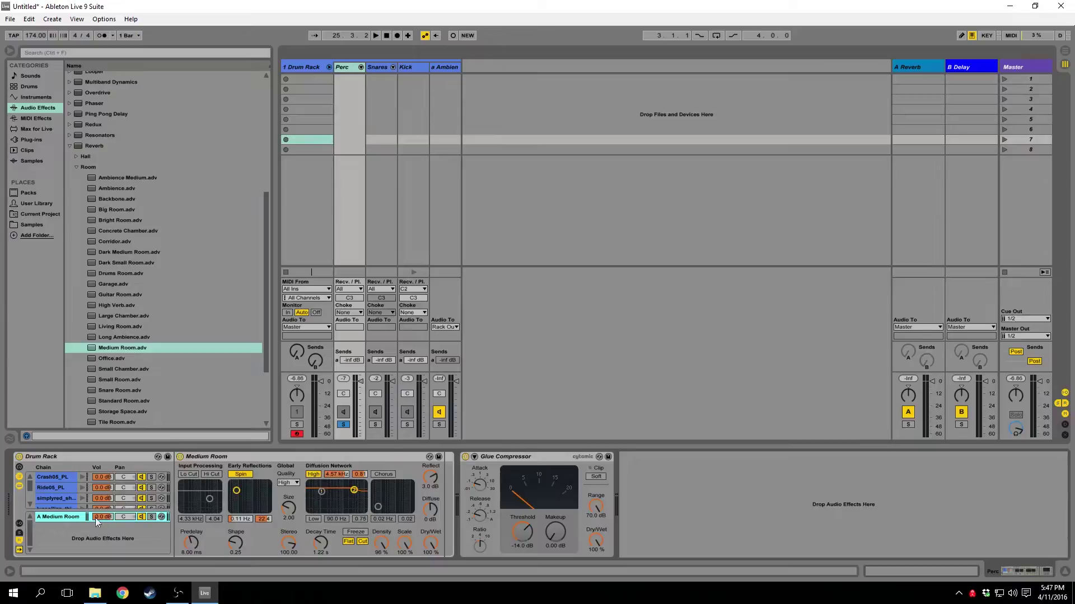
click(21, 533)
- Set the Medium Room send of all five Perc sample chains to -12 dB
click(96, 479)
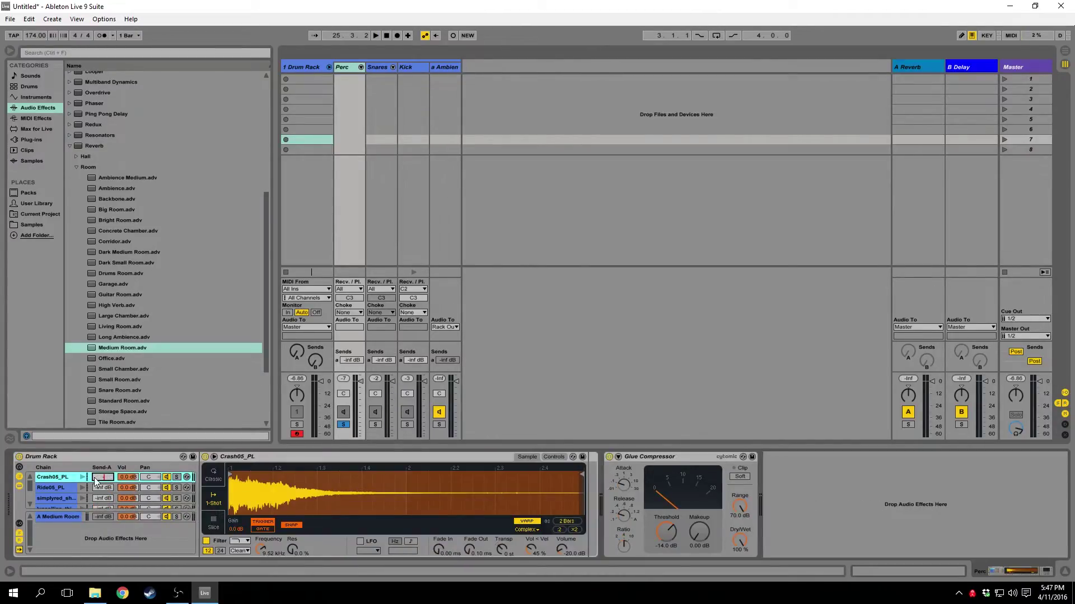
text(-12)
key(Return)
click(103, 489)
key(Return)
click(104, 499)
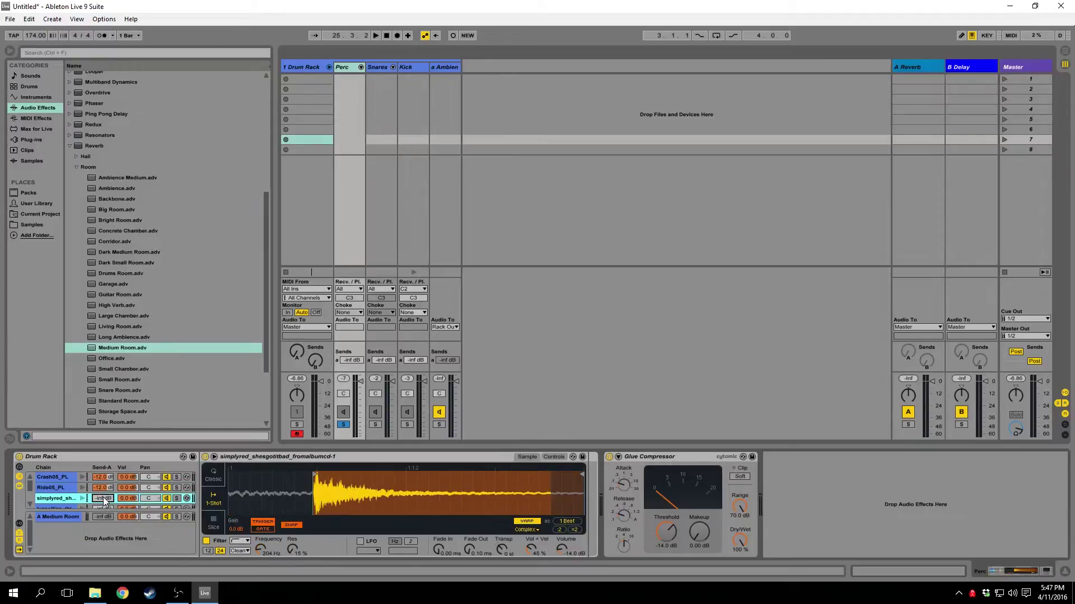
scroll(103, 497, down, 2)
drag(102, 489, 103, 485)
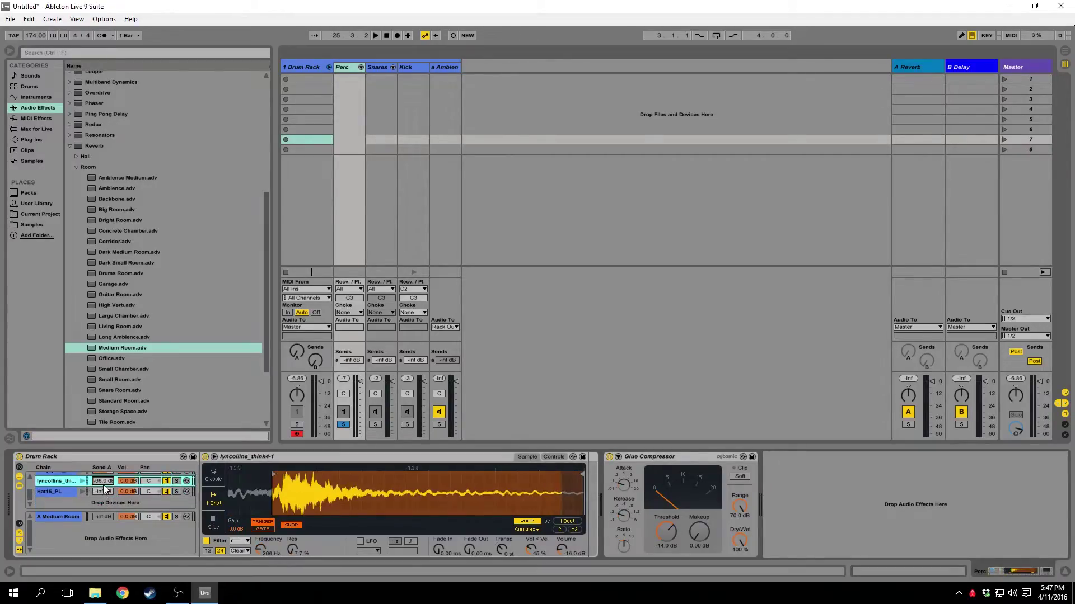
click(100, 490)
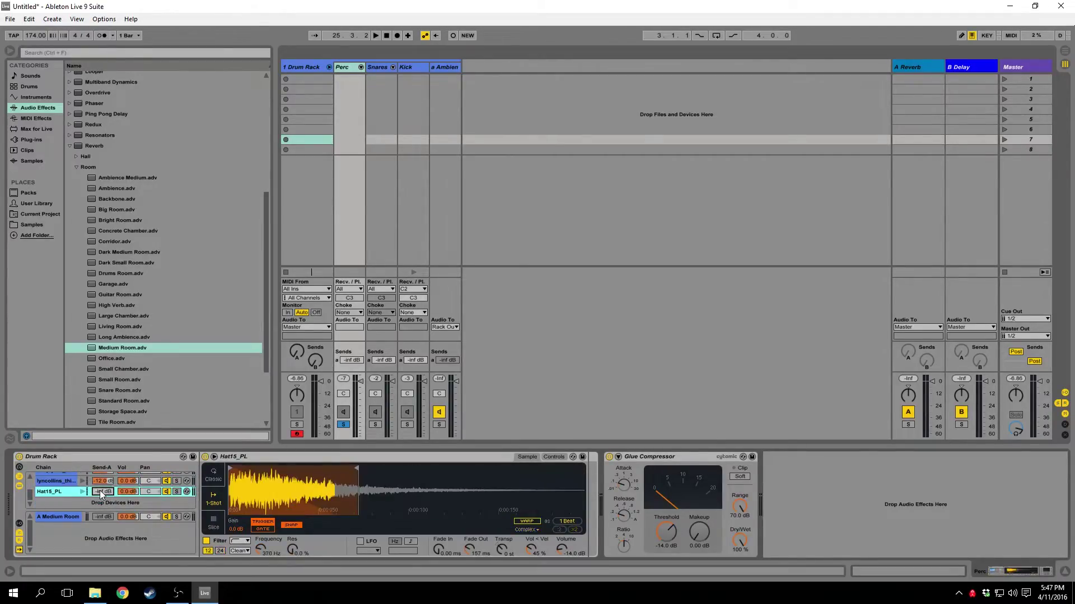
text(-12)
key(Return)
- Solo the Medium Room return chain during playback to hear the reverb alone, and unsolo it
click(177, 516)
key(space)
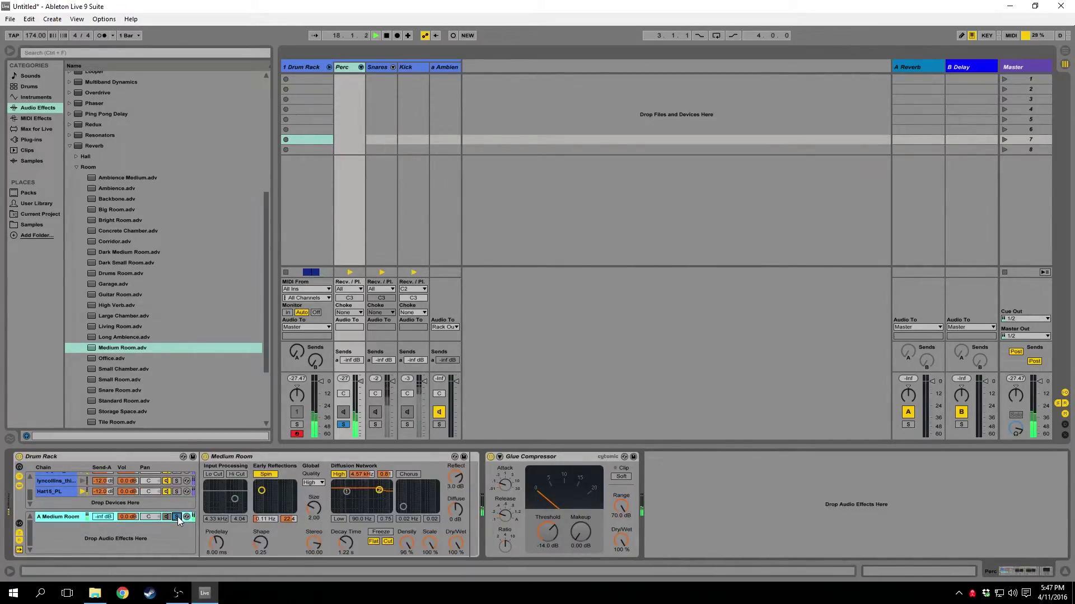
click(177, 517)
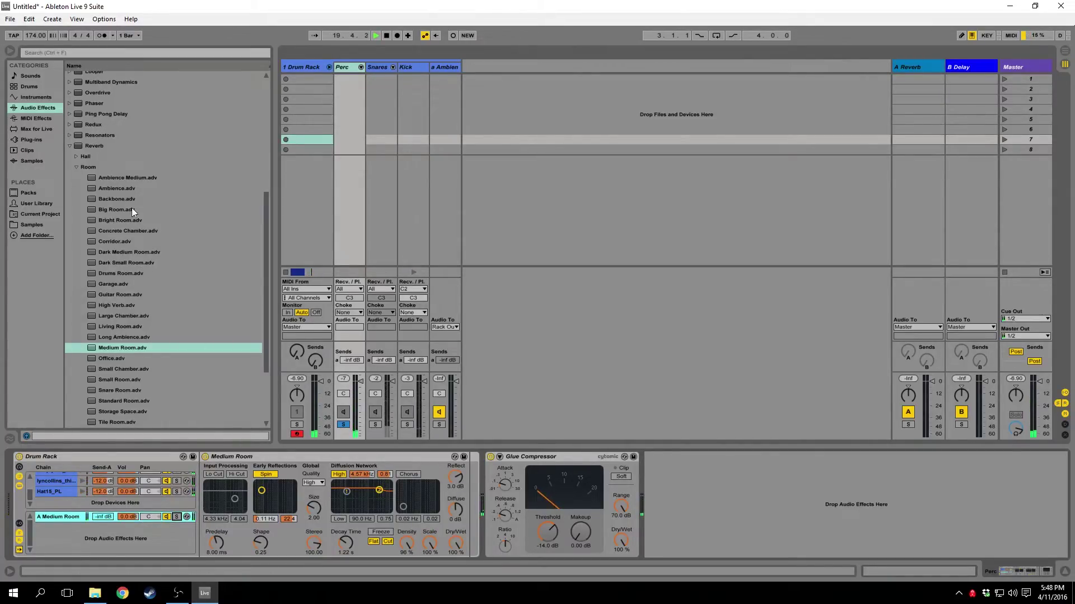
- Insert an EQ Eight before the Perc Glue Compressor and make band 1 a steep low cut
scroll(130, 208, up, 4)
mouse_move(111, 82)
mouse_down()
mouse_move(239, 204)
mouse_move(492, 515)
mouse_move(568, 508)
mouse_up()
click(524, 543)
click(521, 486)
key(space)
click(524, 543)
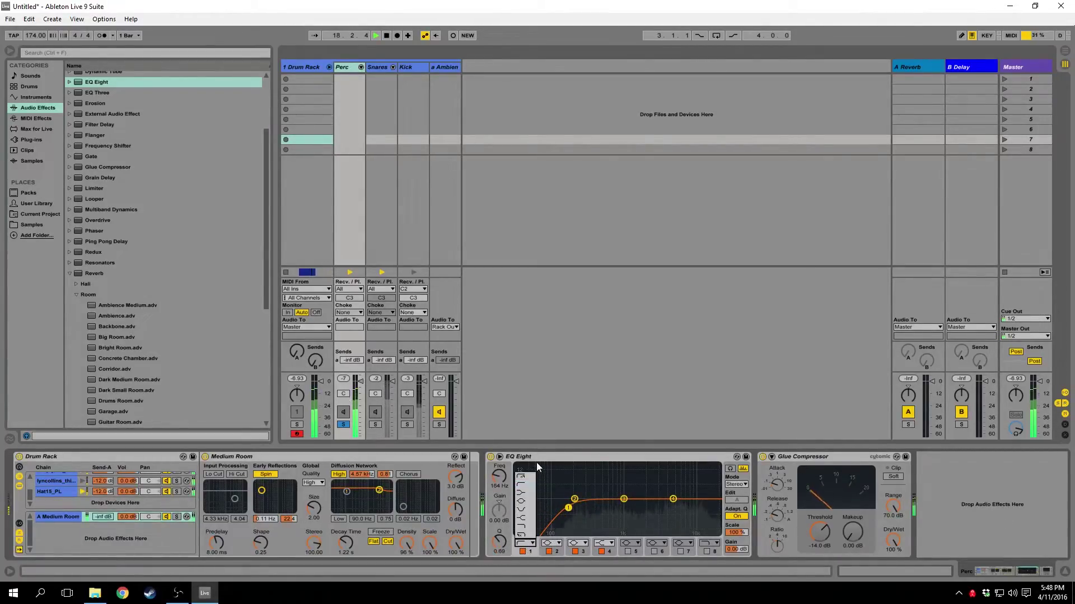
click(525, 479)
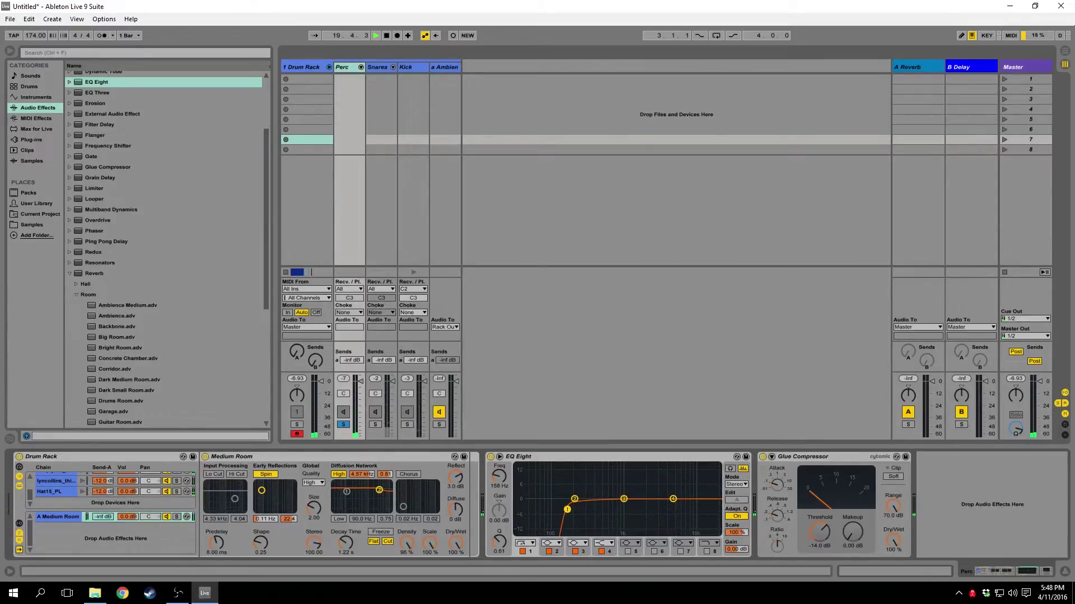
- Adjust EQ Eight band 1 to about 150 Hz with a gentler Q of about 0.45 while listening
key(space)
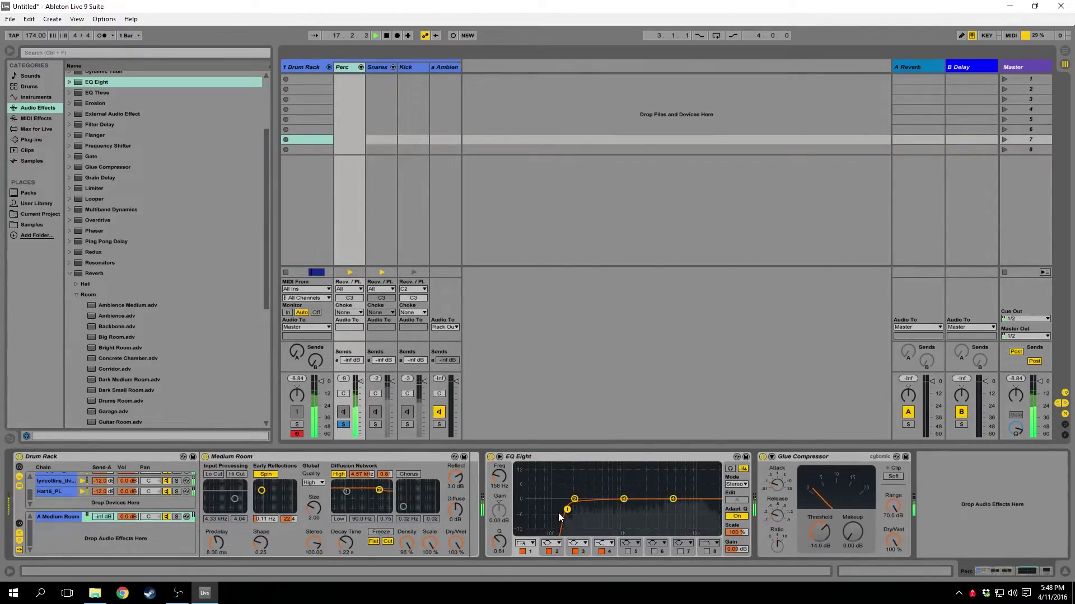
drag(565, 513, 566, 515)
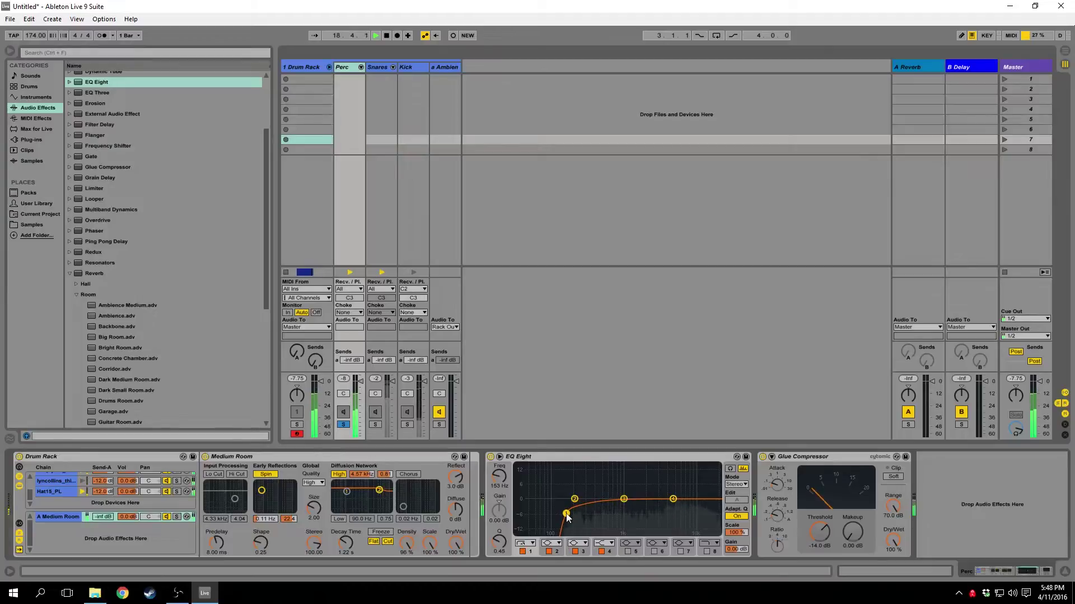
key(space)
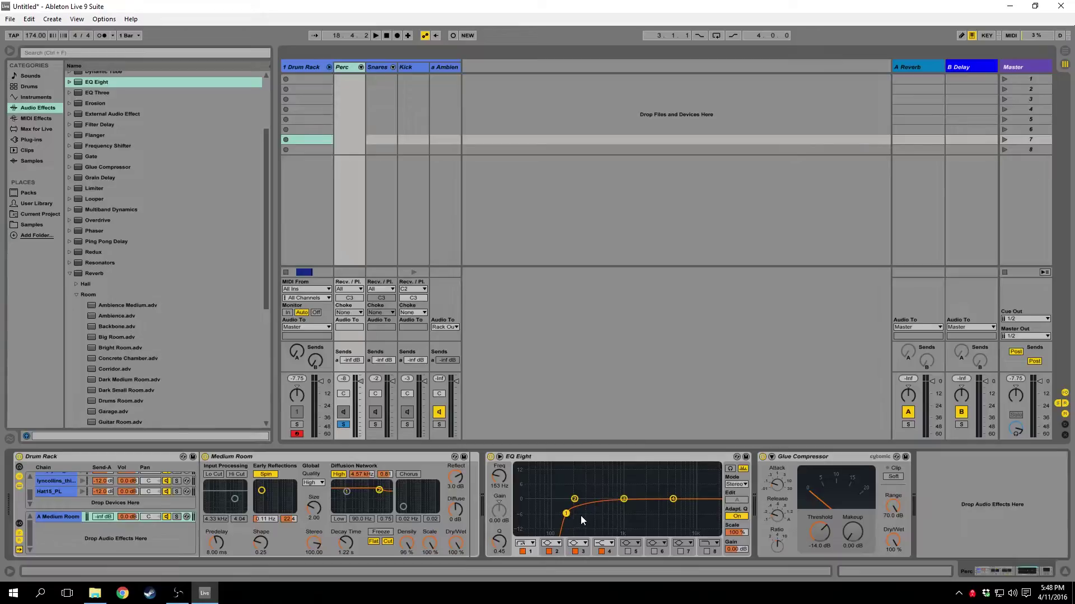
drag(566, 514, 564, 513)
- Boost EQ Eight band 3 by about 3.1 dB at about 4.33 kHz and listen to the percussion
click(672, 499)
drag(627, 500, 664, 491)
key(space)
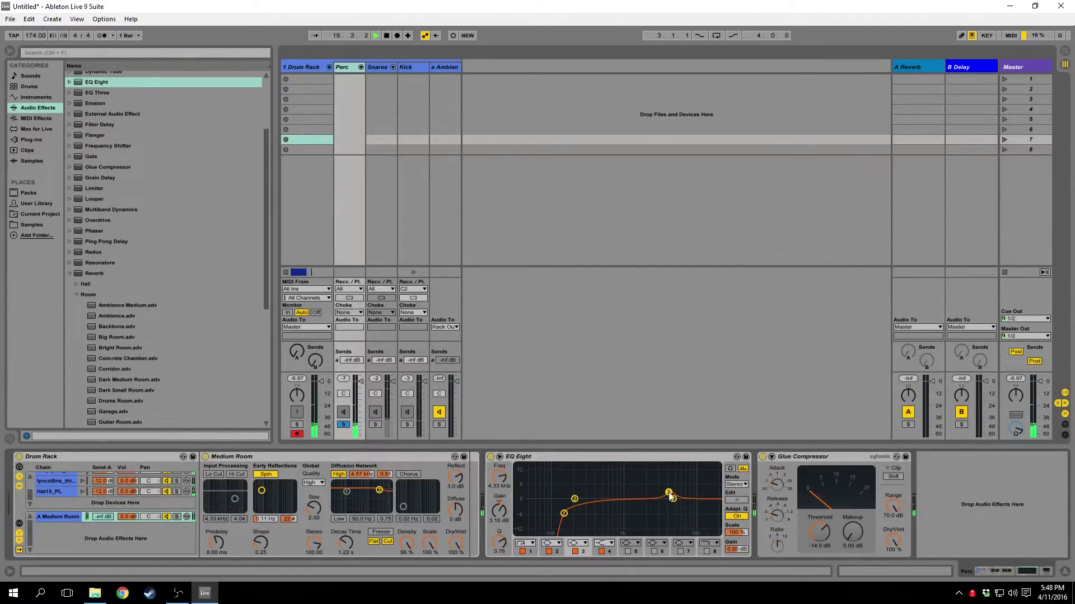
- Enable EQ Eight band 5 at 16.5 kHz with a 2 dB gain and a Q of about 2.37
click(628, 552)
click(492, 473)
text(16.5 k)
key(Return)
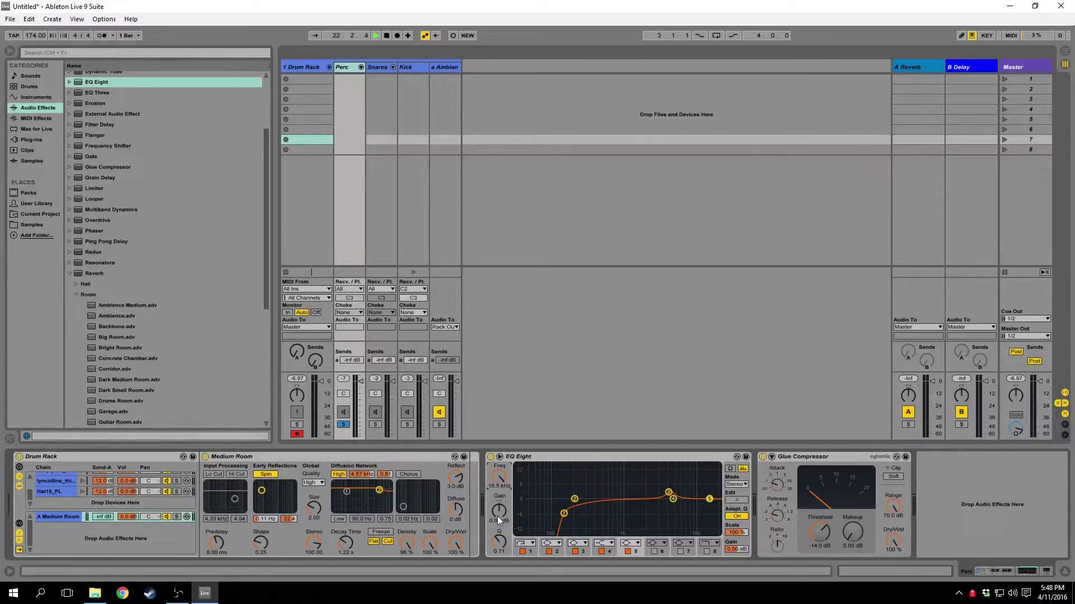
key(Return)
drag(499, 551, 499, 535)
key(space)
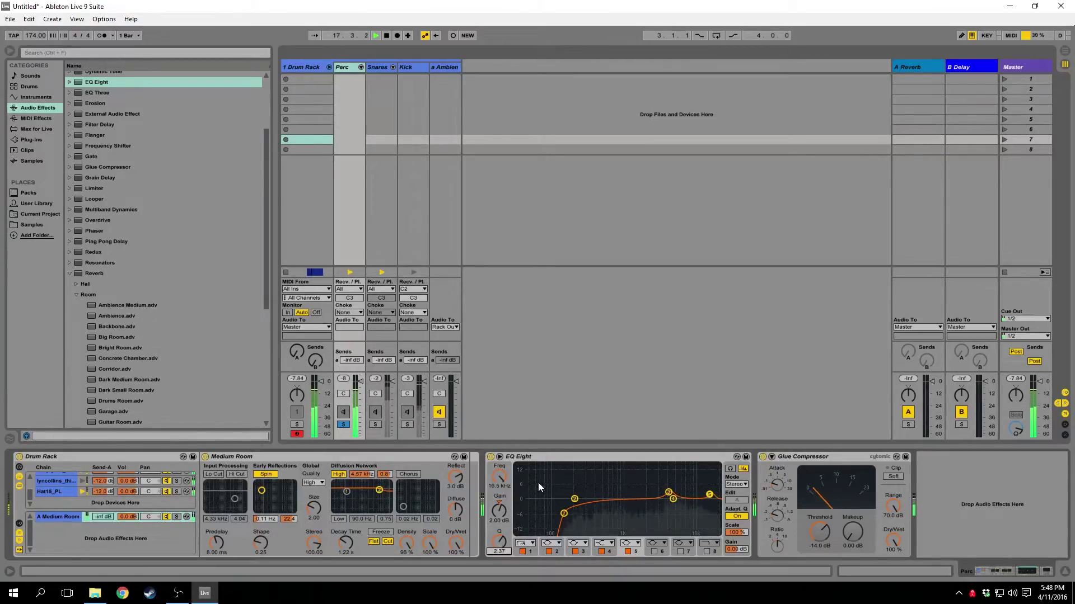
- Move the EQ Eight behind the Perc Glue Compressor and disable its low-cut band 1
click(574, 456)
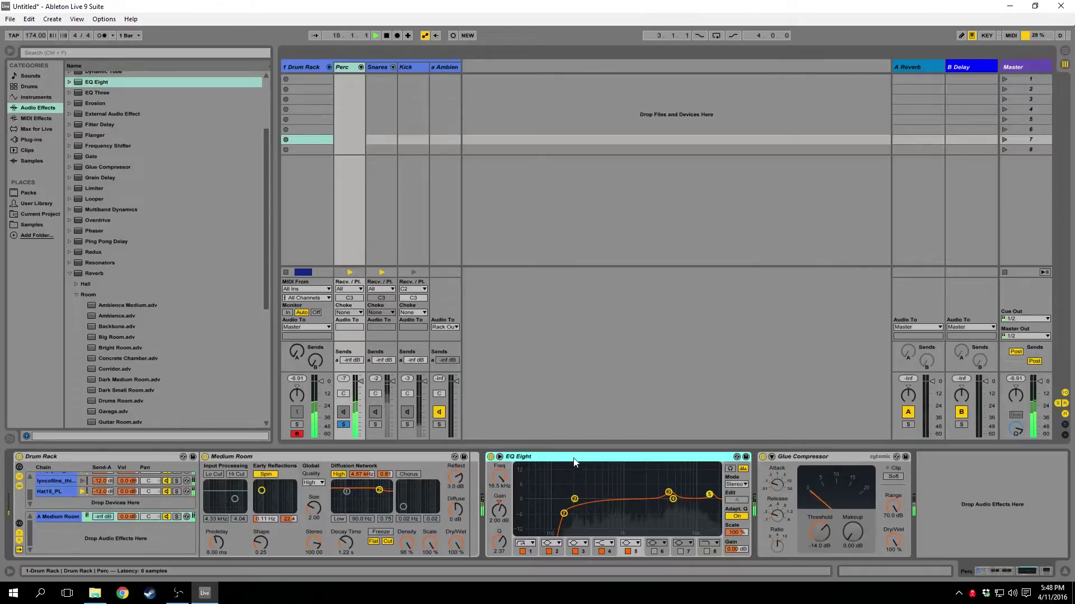
drag(557, 462, 915, 504)
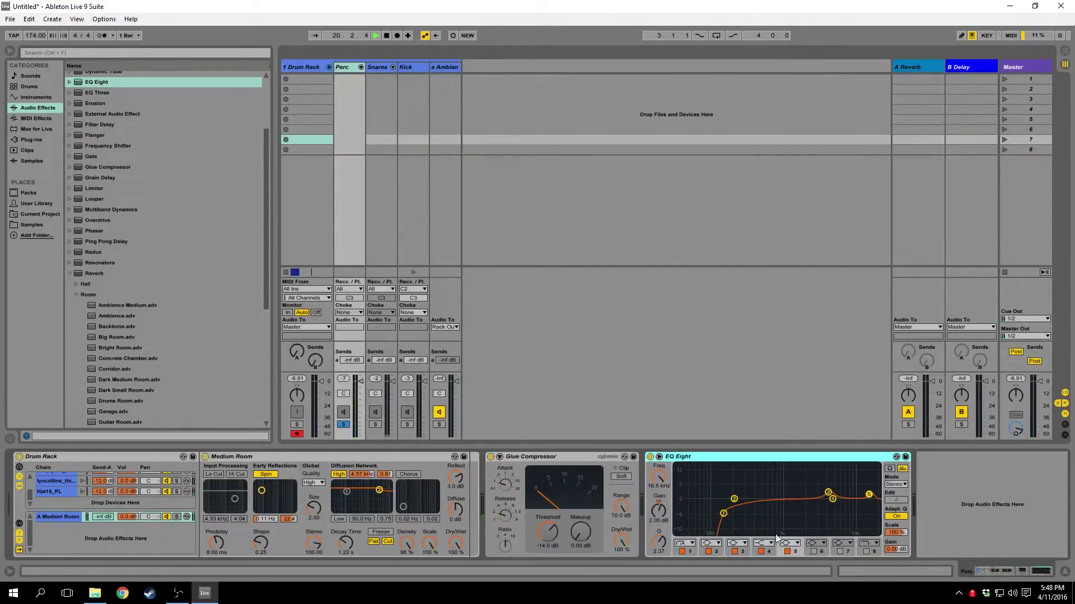
click(681, 552)
- Insert a second EQ Eight before the Glue Compressor with band 1 as a low cut at about 144 Hz, and play it
drag(96, 82, 564, 510)
click(525, 544)
click(525, 477)
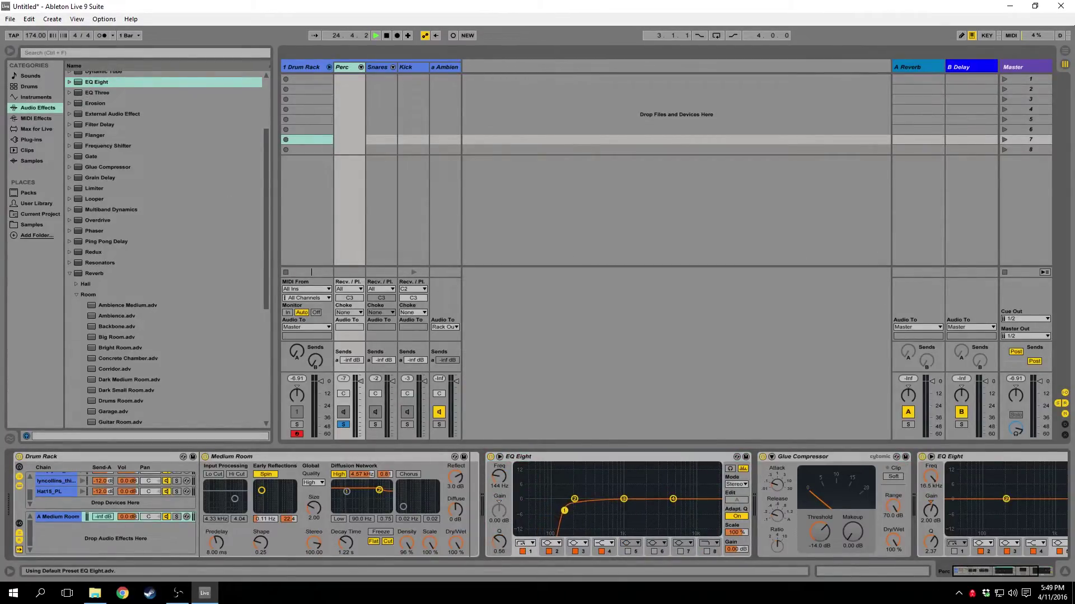
key(space)
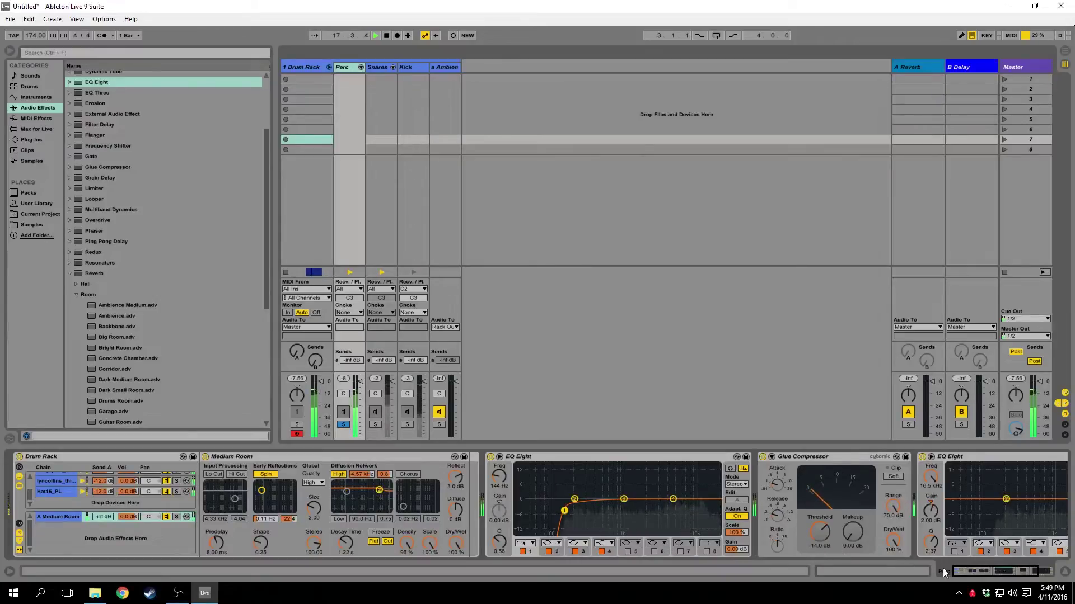
scroll(942, 537, down, 3)
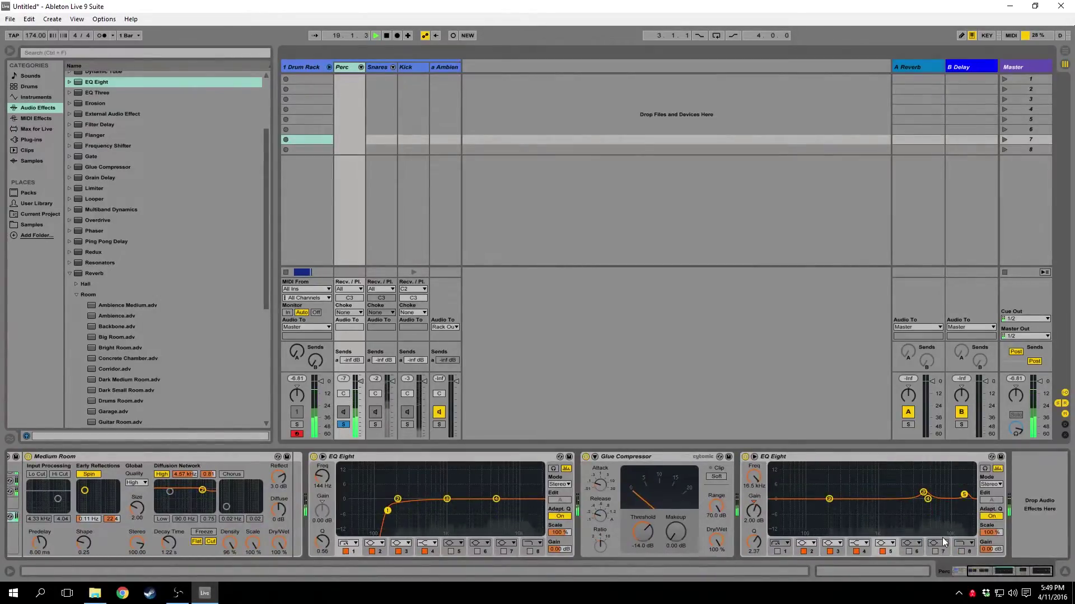
- Unsolo the Perc chain, select the Kick chain and switch to the Arrangement View
click(343, 424)
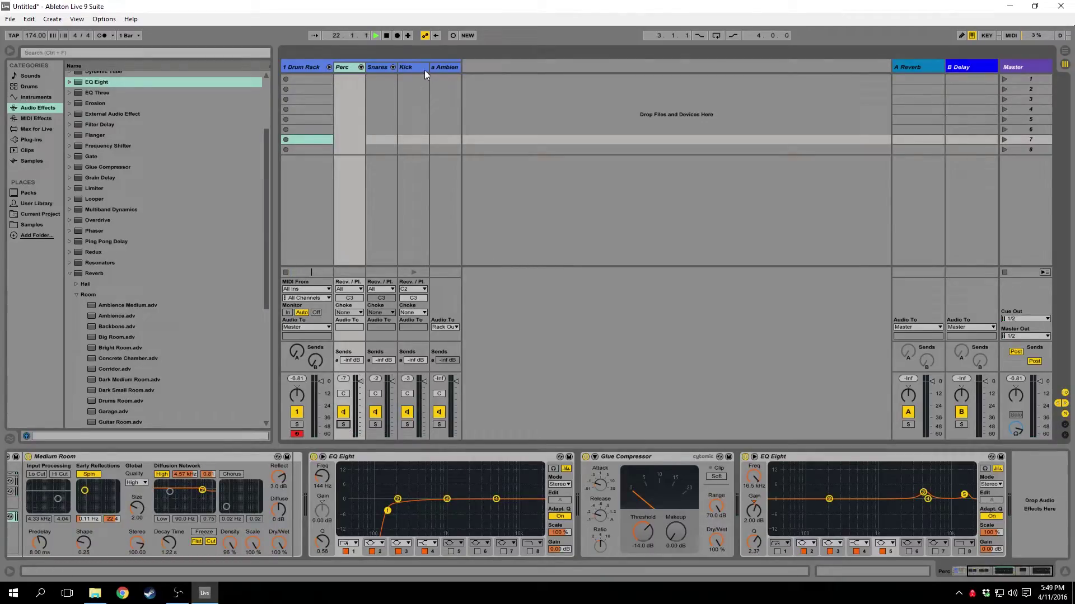
click(361, 67)
click(361, 67)
click(381, 67)
click(407, 67)
key(Tab)
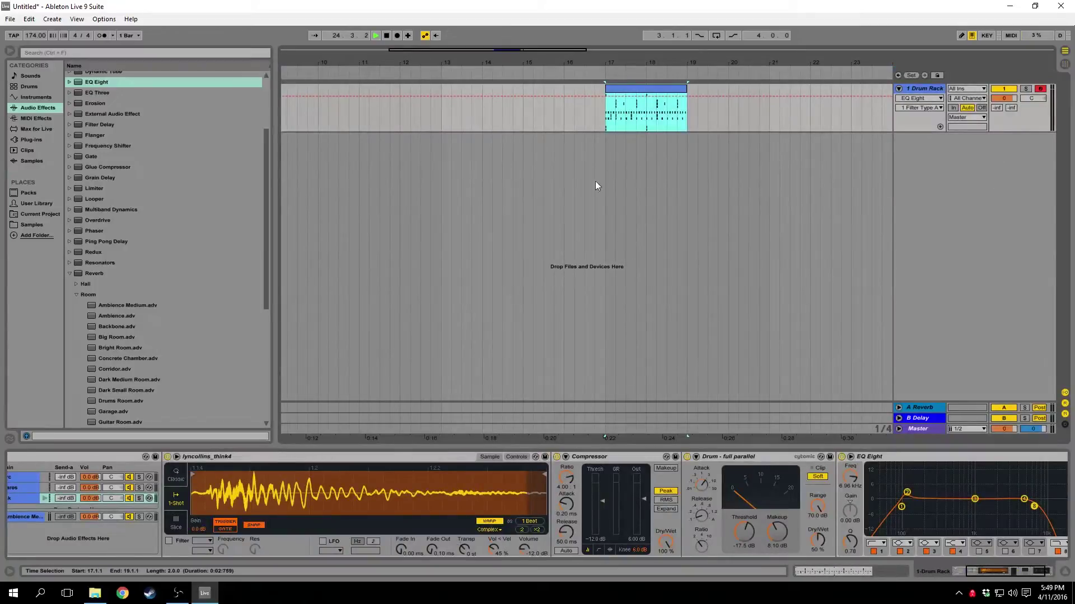
- Play the full drum loop from bar 17 to check the overall mix
click(602, 125)
key(space)
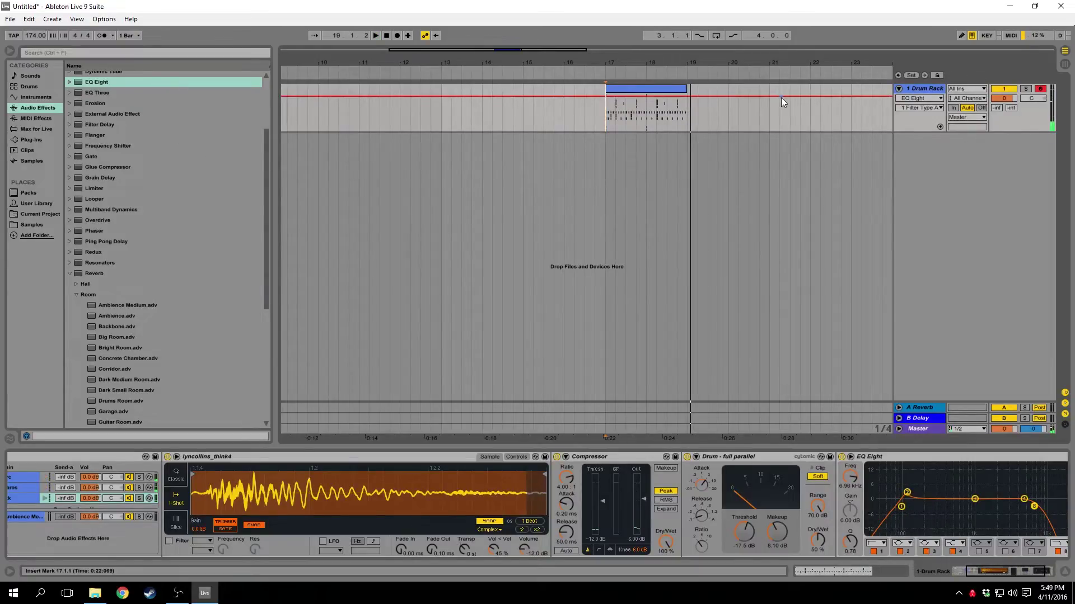
key(space)
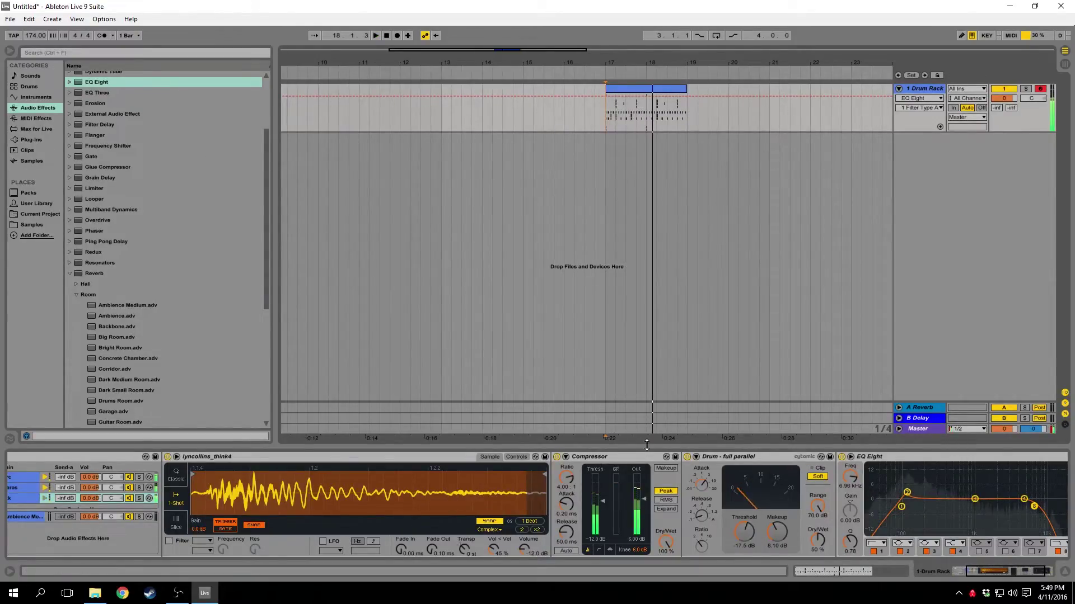
key(space)
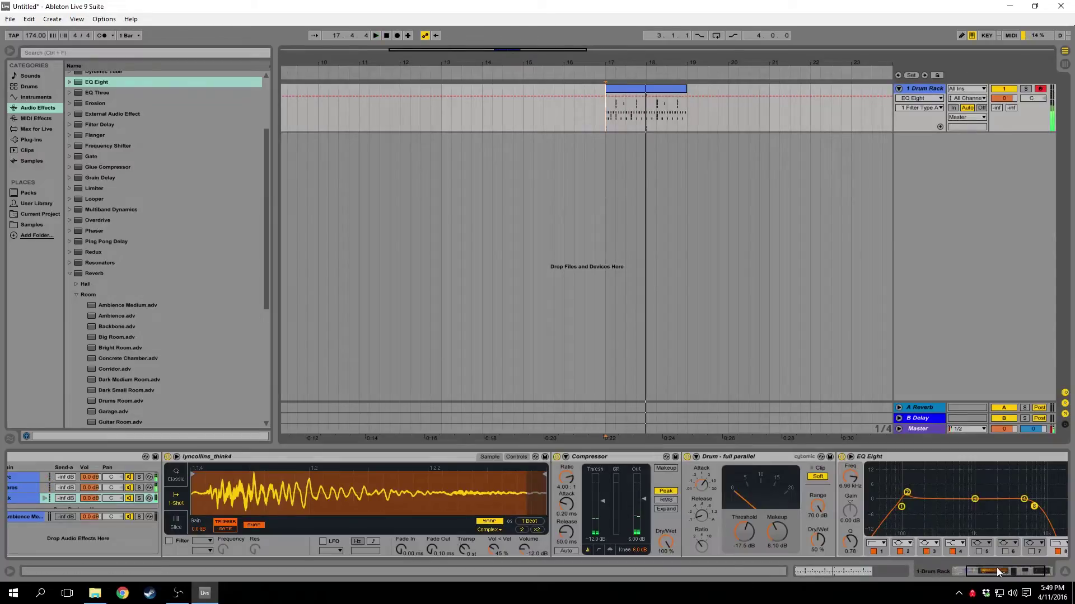
- Audition the snare pads in the main Drum Rack and select the Snares chain
scroll(112, 504, up, 3)
click(116, 495)
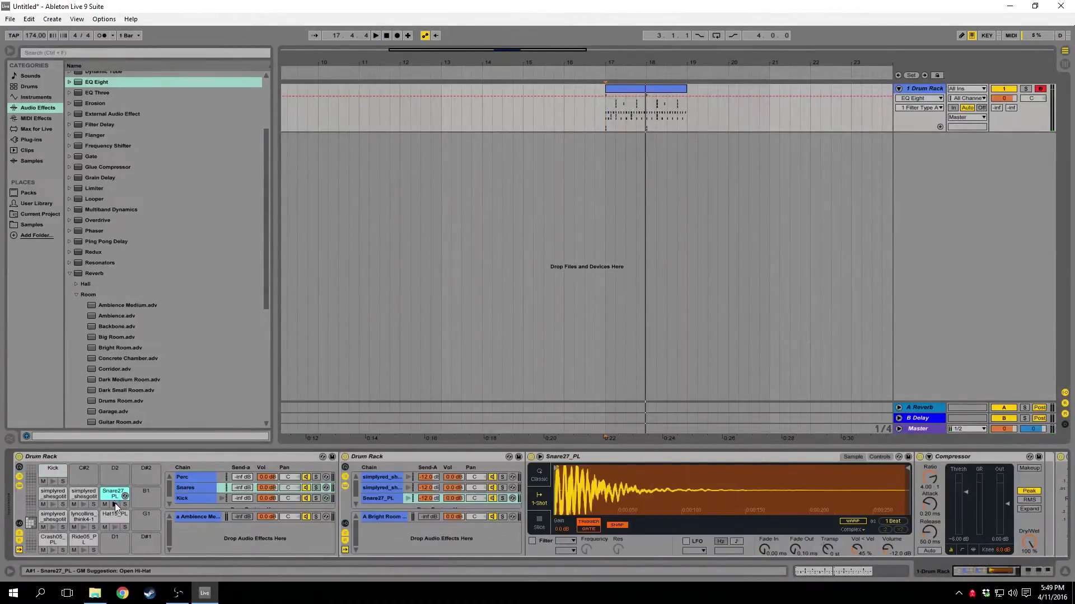
click(84, 504)
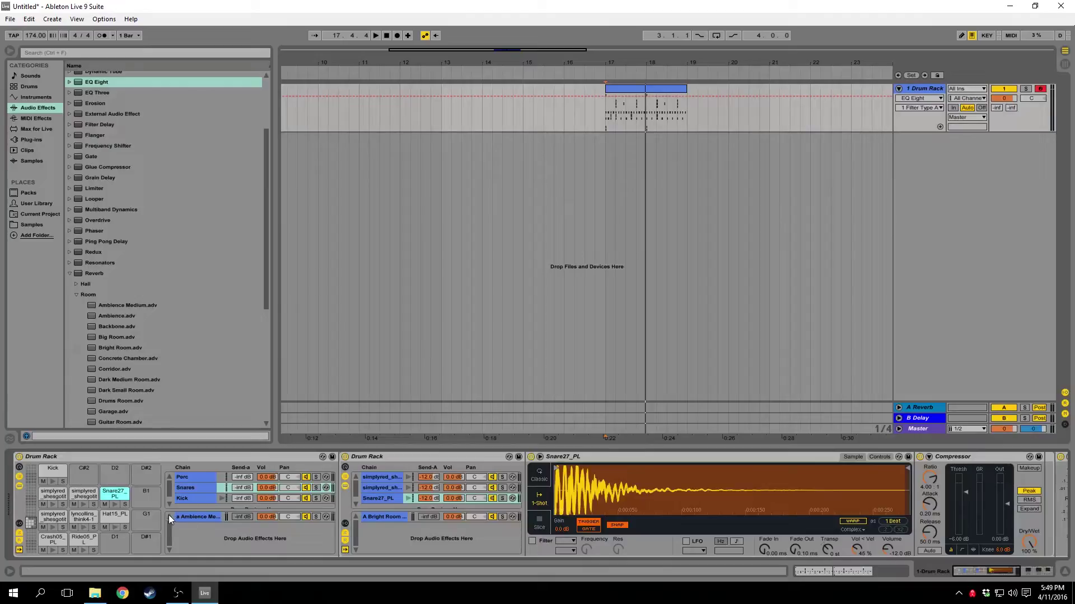
click(184, 489)
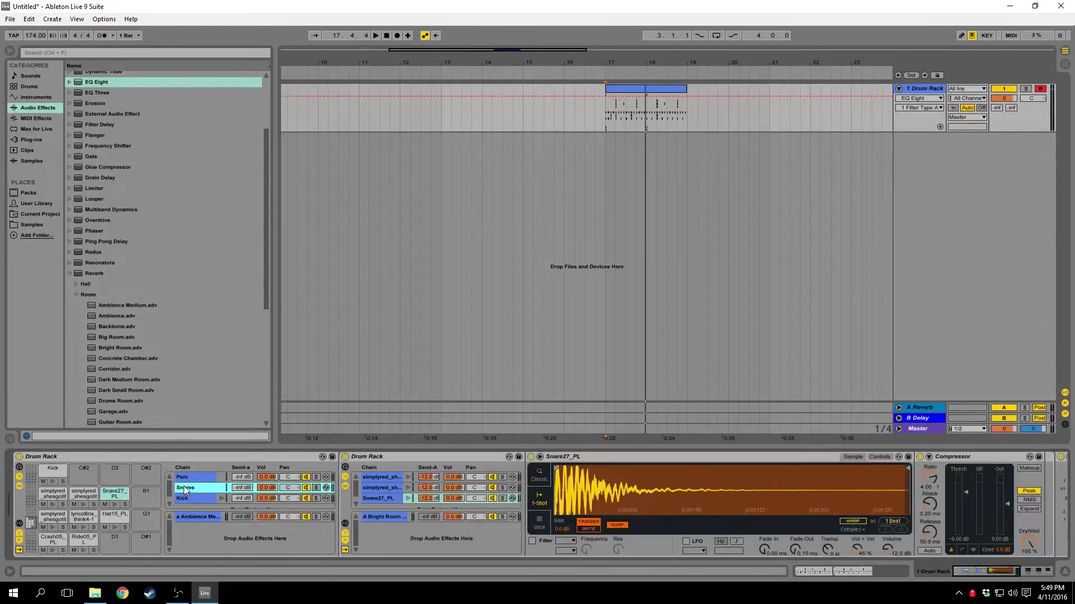
- Set the snare Saturator's Dry/Wet to 100% with output at -2 dB, and play the clip from bar 17
drag(966, 576, 1023, 575)
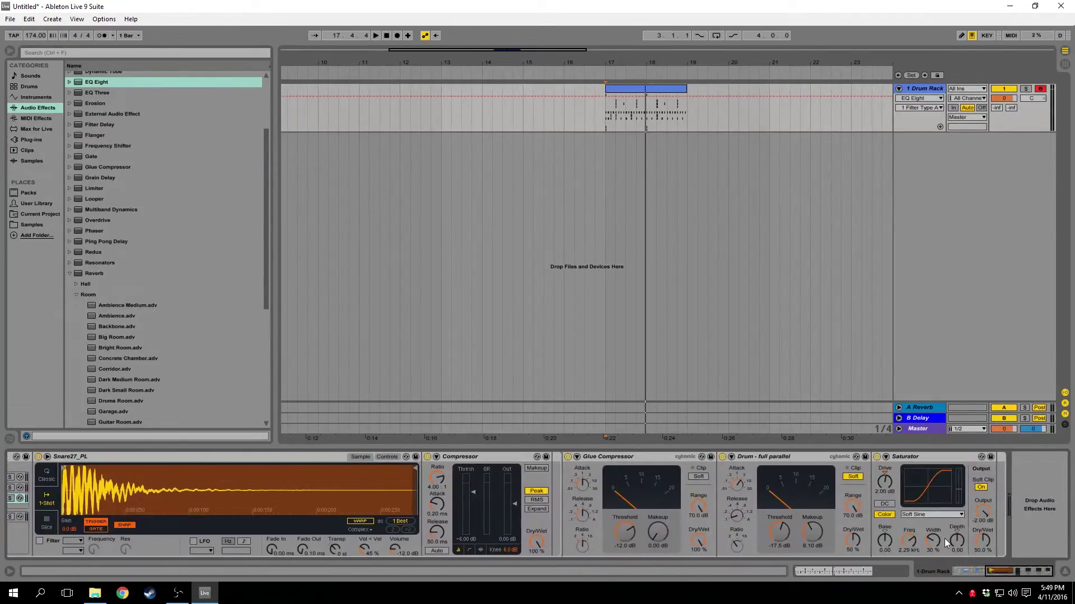
click(982, 540)
double_click(981, 542)
key(space)
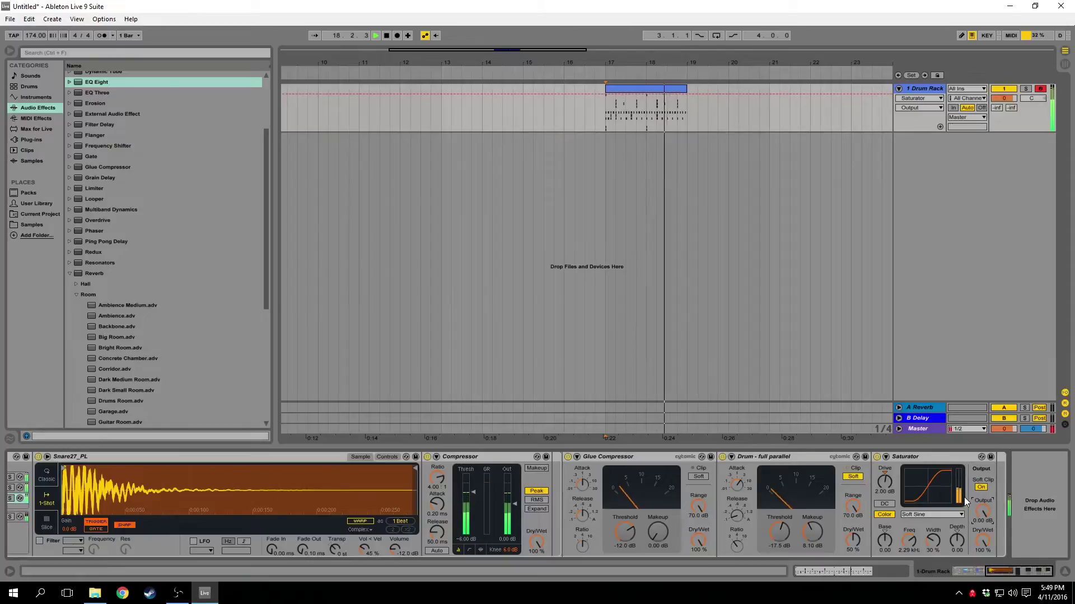
key(space)
drag(976, 510, 976, 516)
click(589, 245)
key(space)
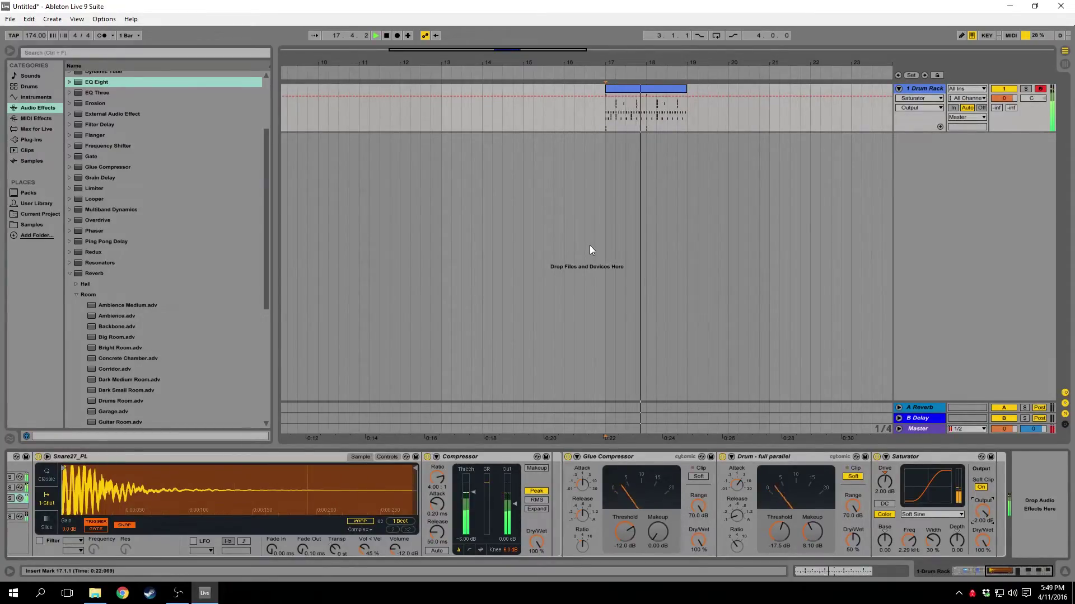
key(space)
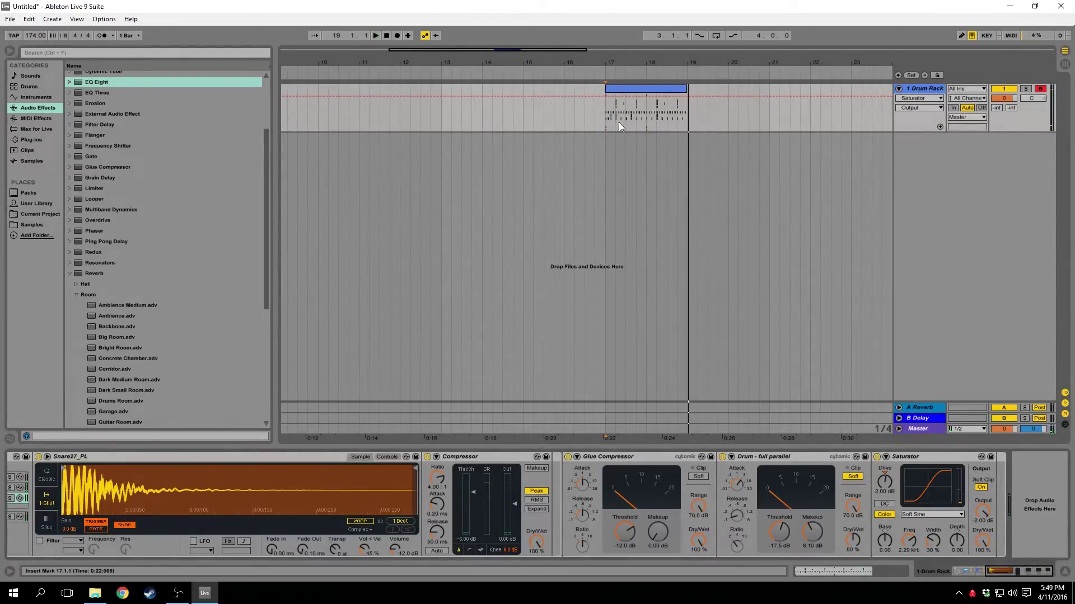
- Switch to the Session View, reset the drum rack track's peak level, and hide the devices of the Snares chain
key(Tab)
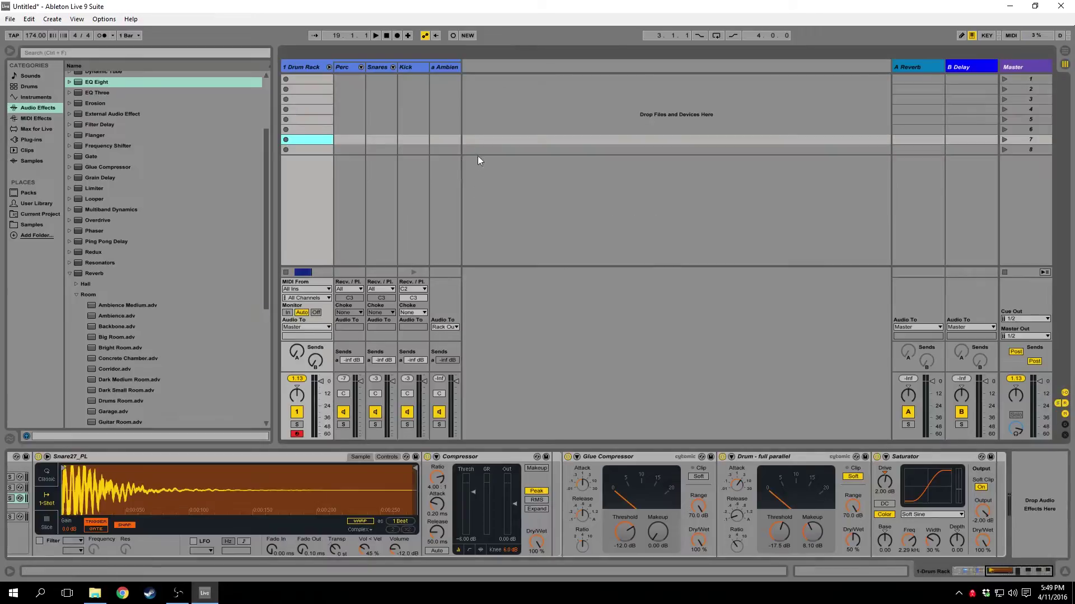
click(297, 379)
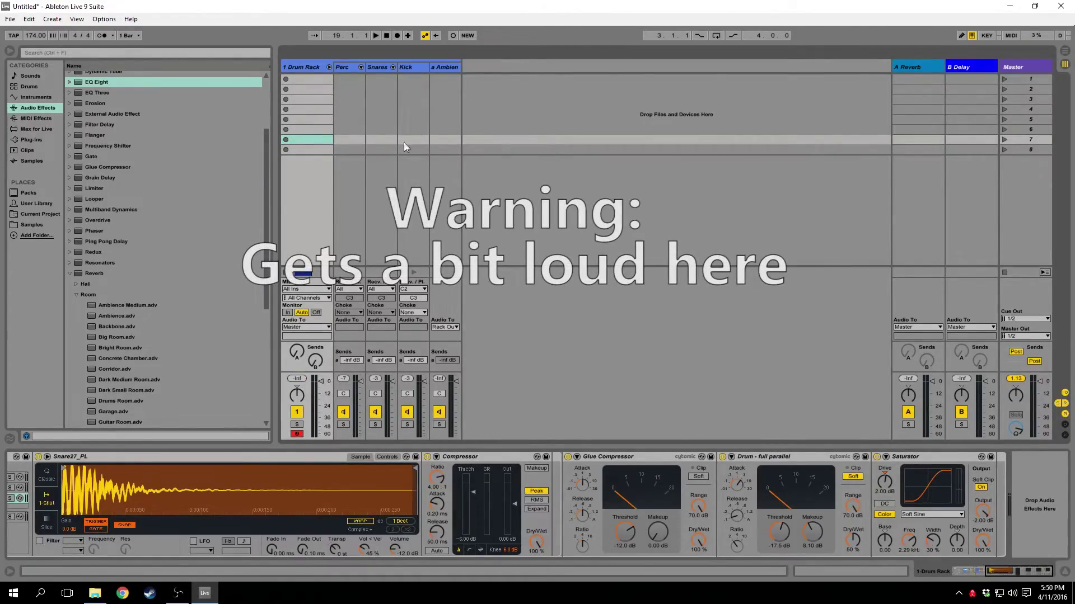
click(1025, 573)
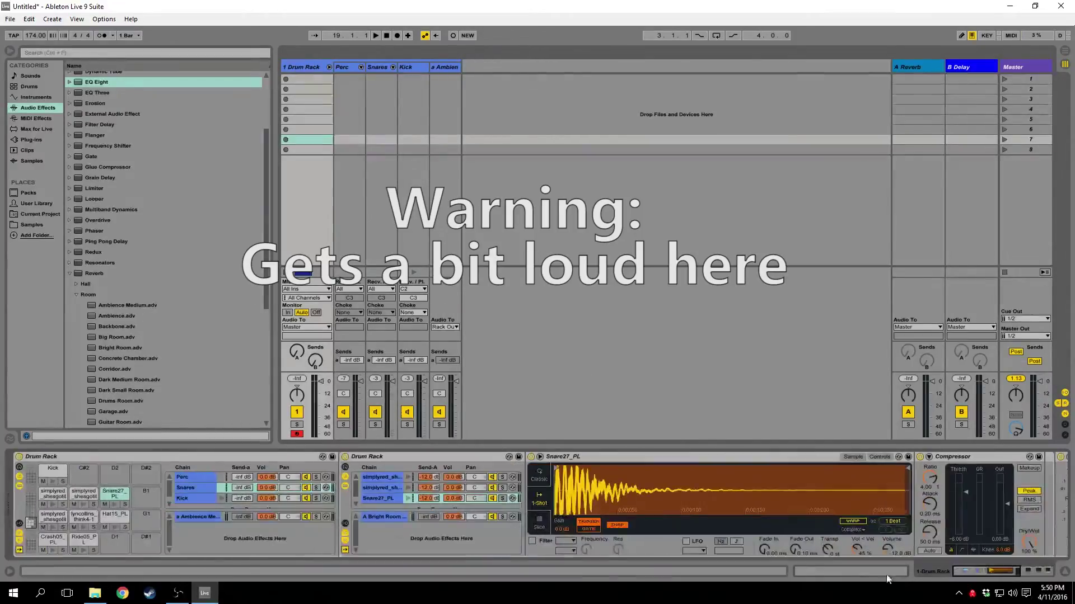
ctrl+click(200, 488)
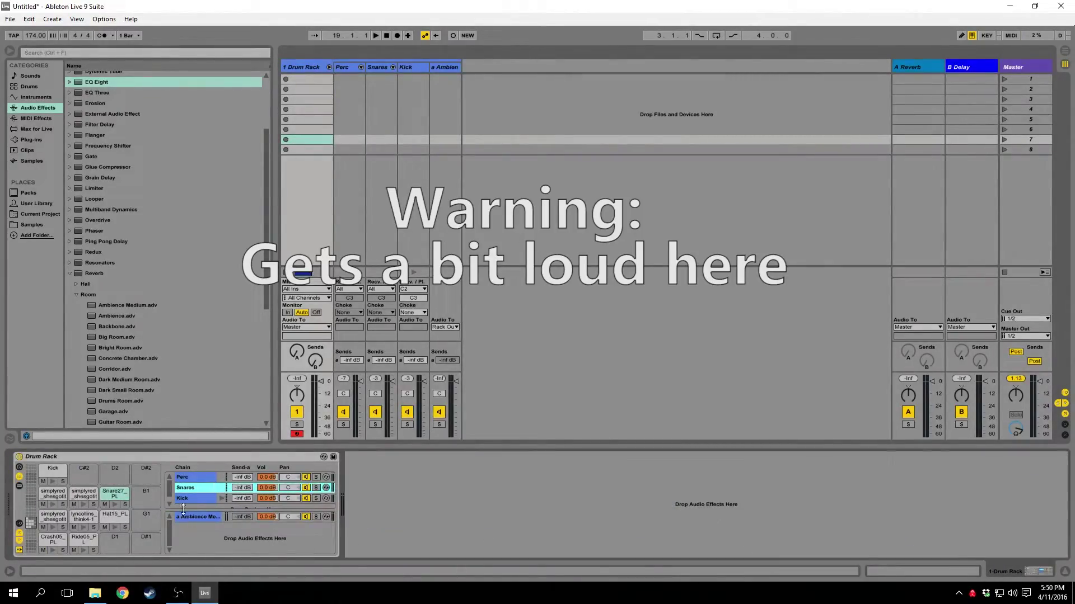
click(103, 167)
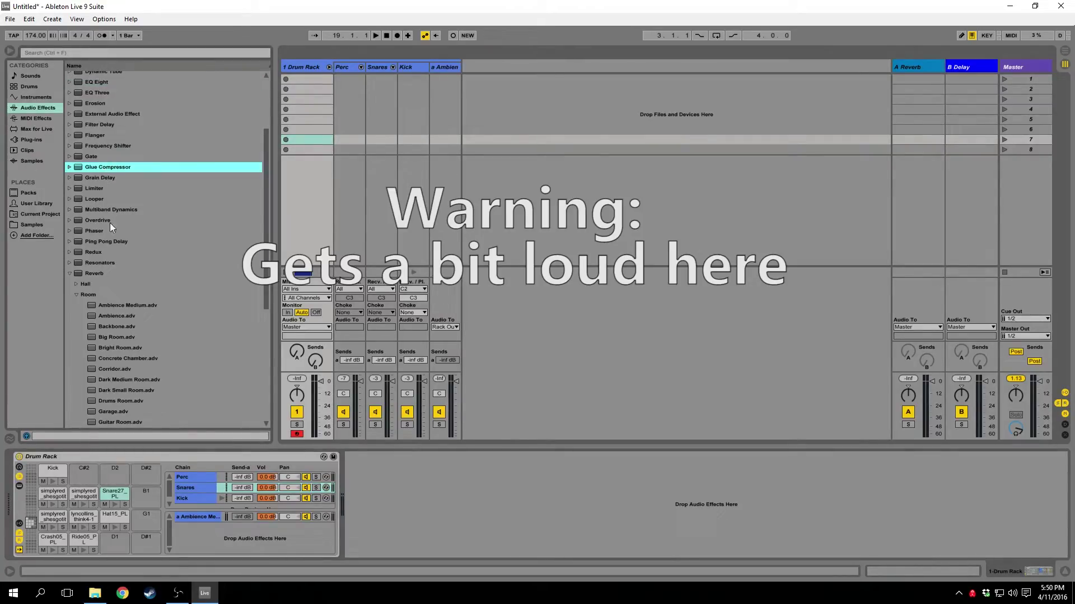
click(92, 82)
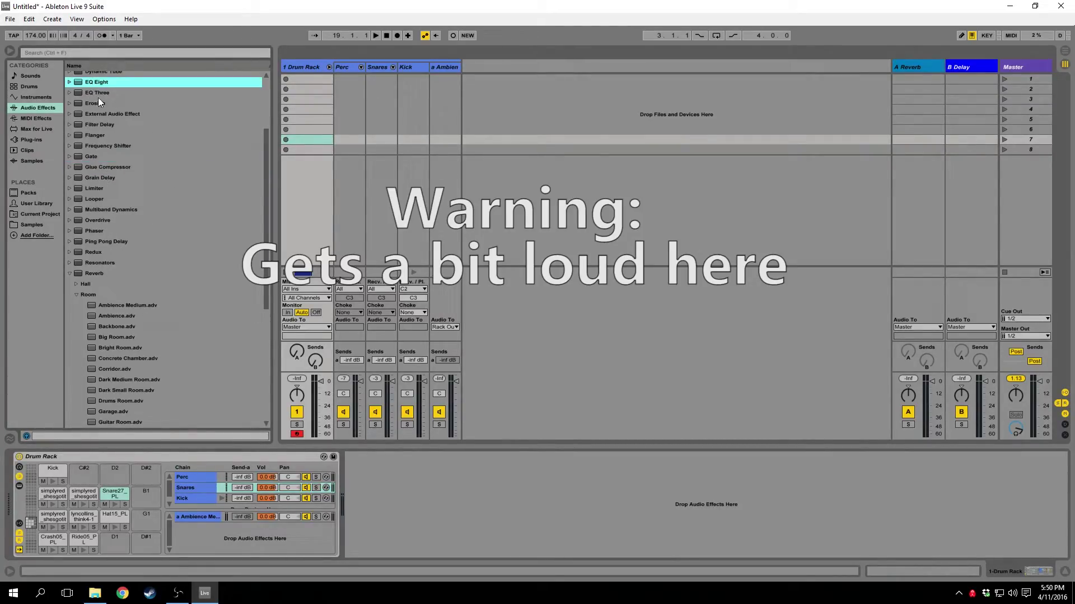
double_click(114, 164)
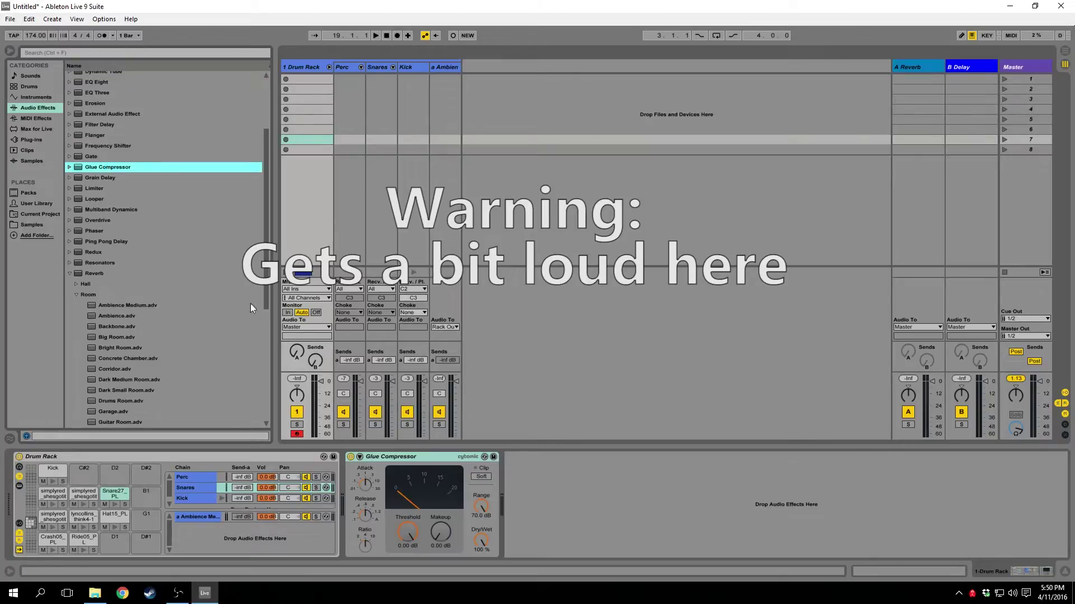
click(422, 455)
key(Delete)
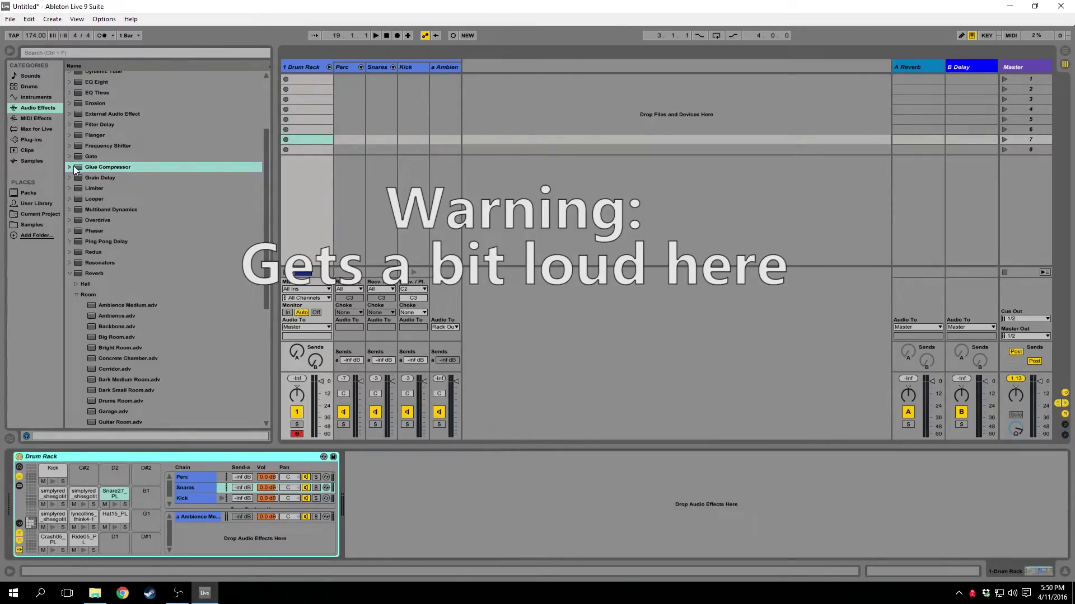
- Add the Glue Compressor preset "Drum - full parallel" after the main Drum Rack at 10% Dry/Wet, and compare it bypassed and active during playback
click(70, 167)
scroll(178, 296, up, 3)
click(121, 265)
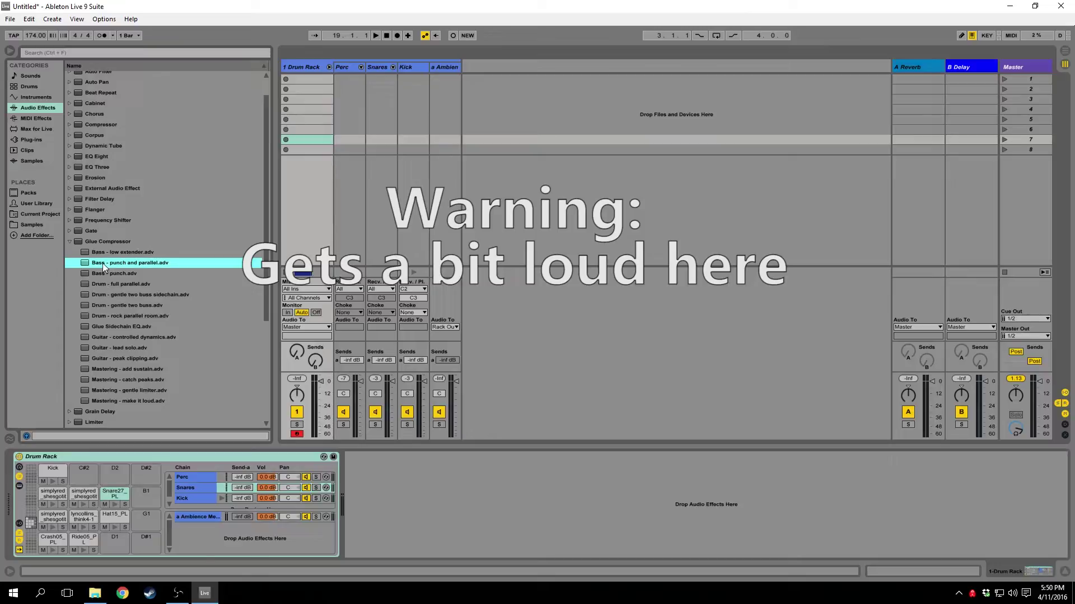
click(125, 296)
click(119, 284)
drag(119, 284, 440, 522)
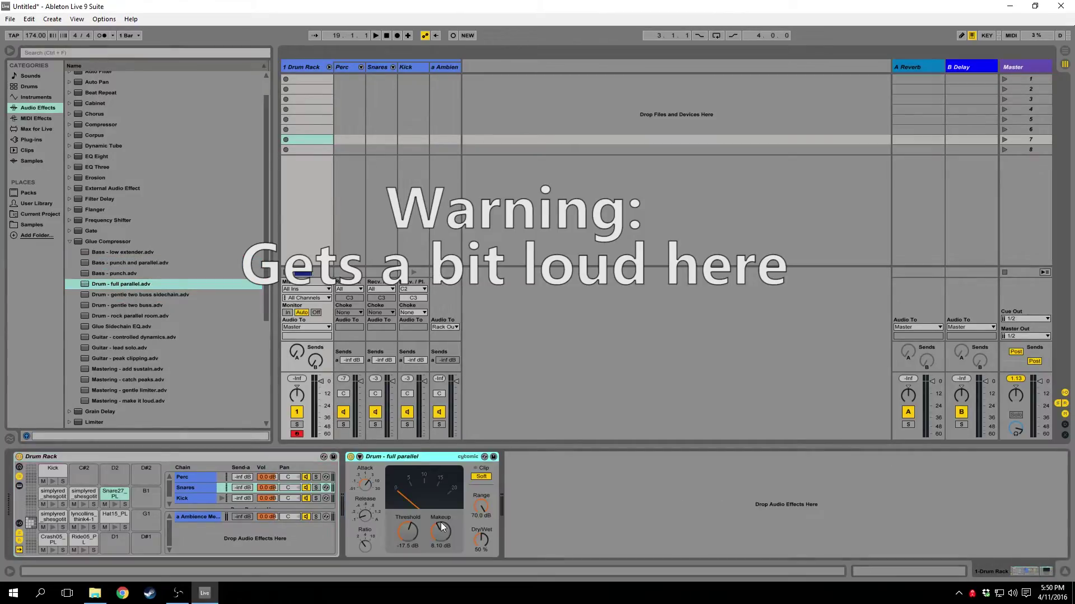
click(480, 542)
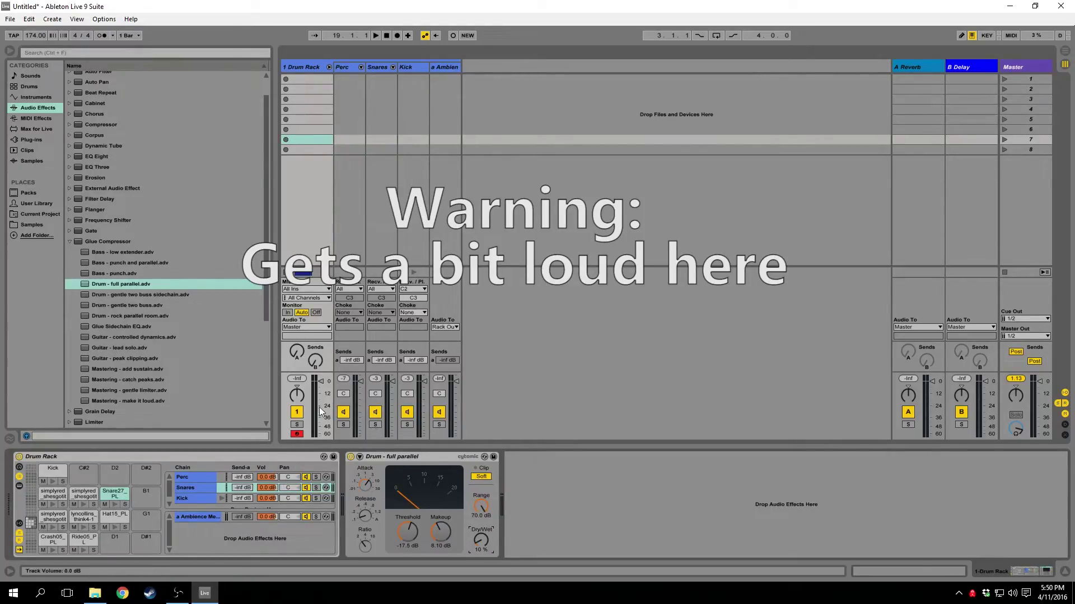
click(69, 242)
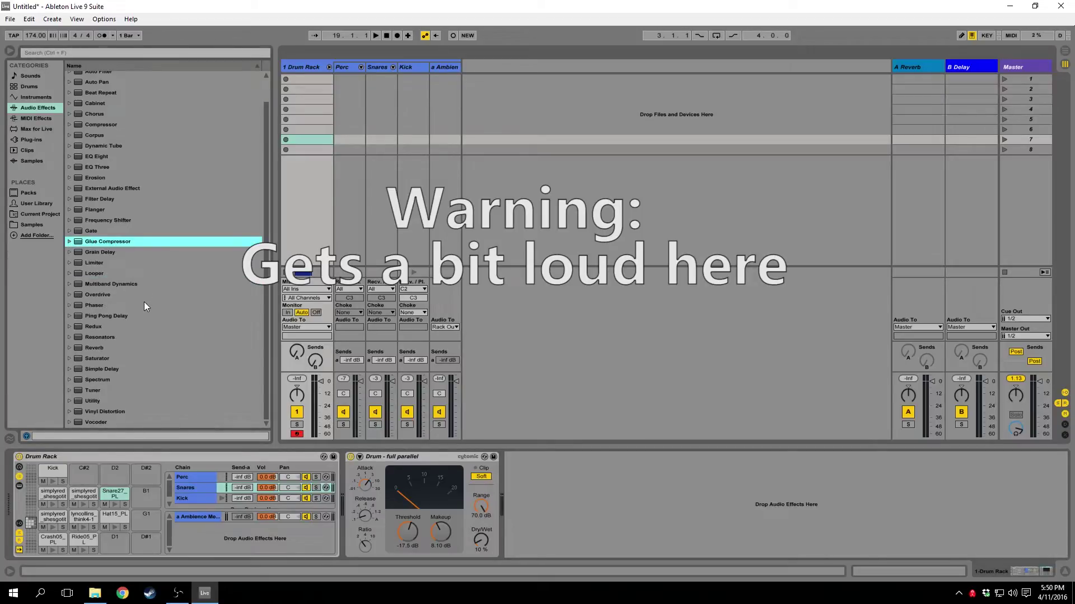
key(space)
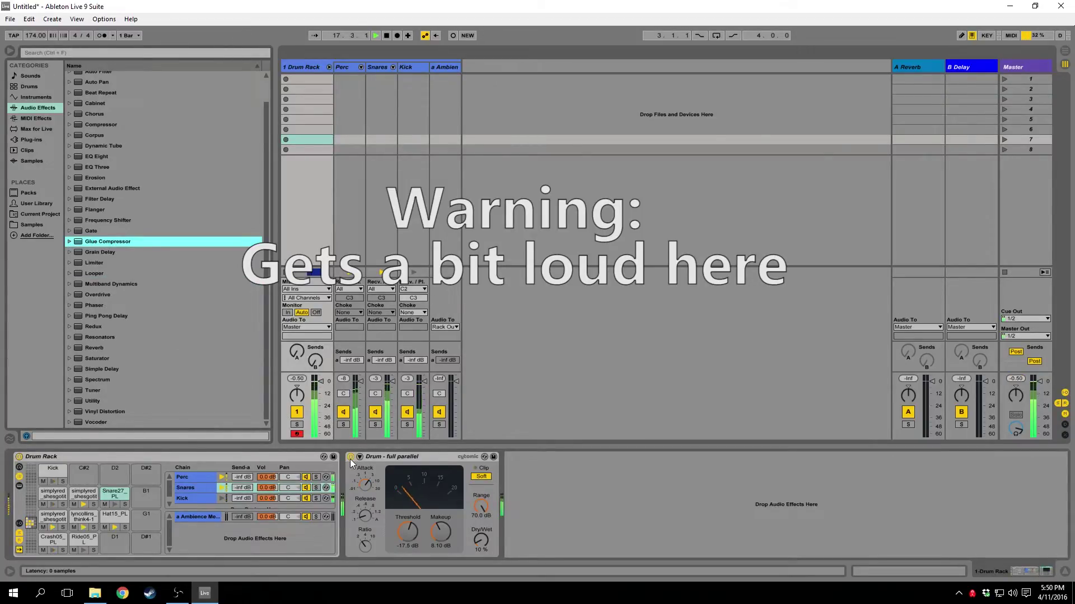
click(350, 460)
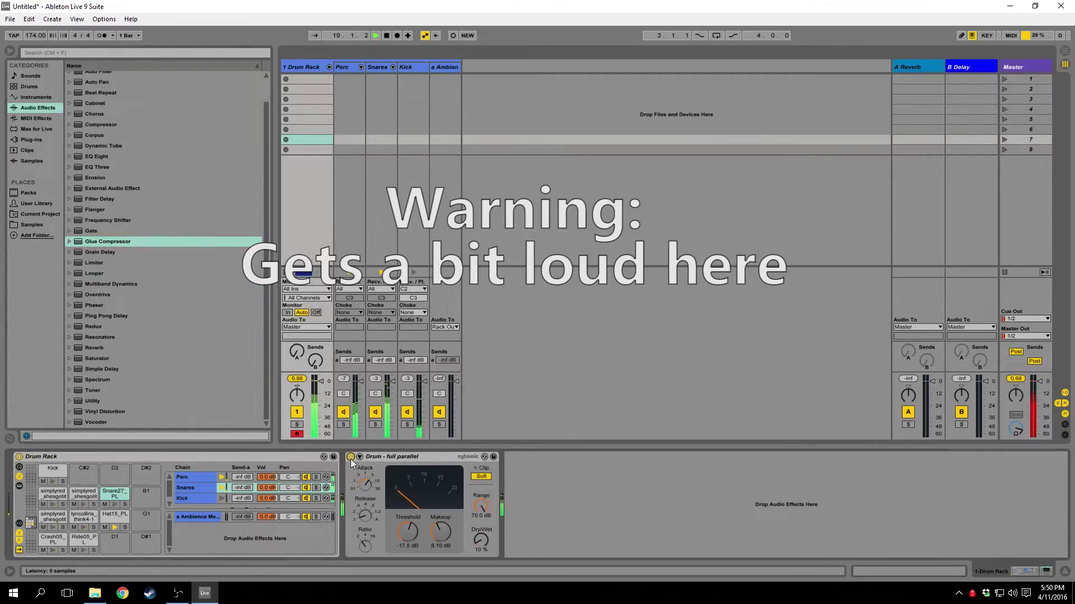
- Loop the two-bar drum clip at bar 17 in the Arrangement View and play it through the compressor
key(Tab)
click(647, 88)
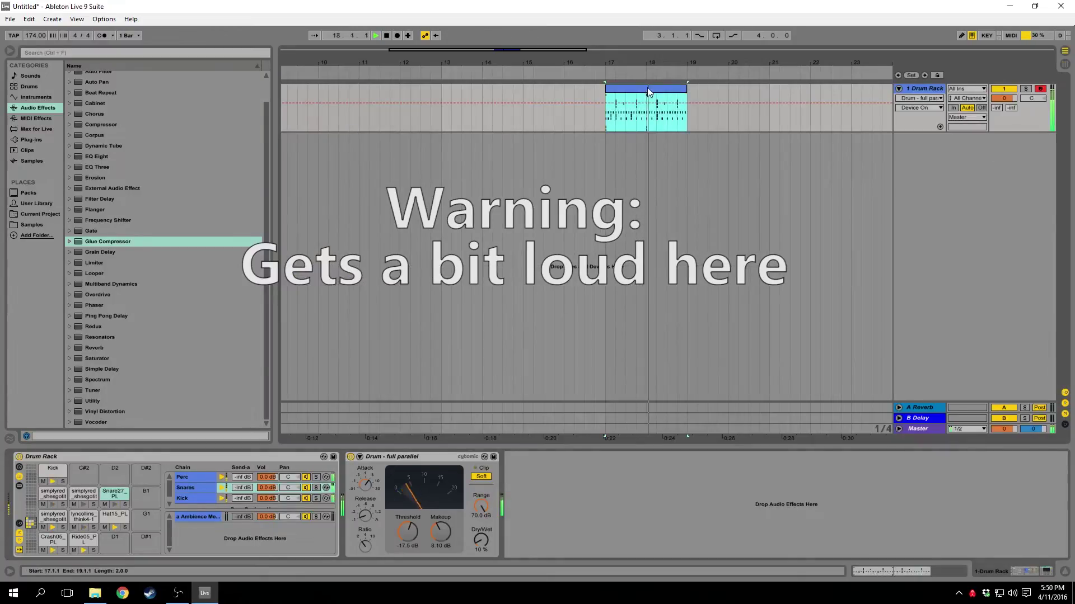
key(ctrl+l)
key(space)
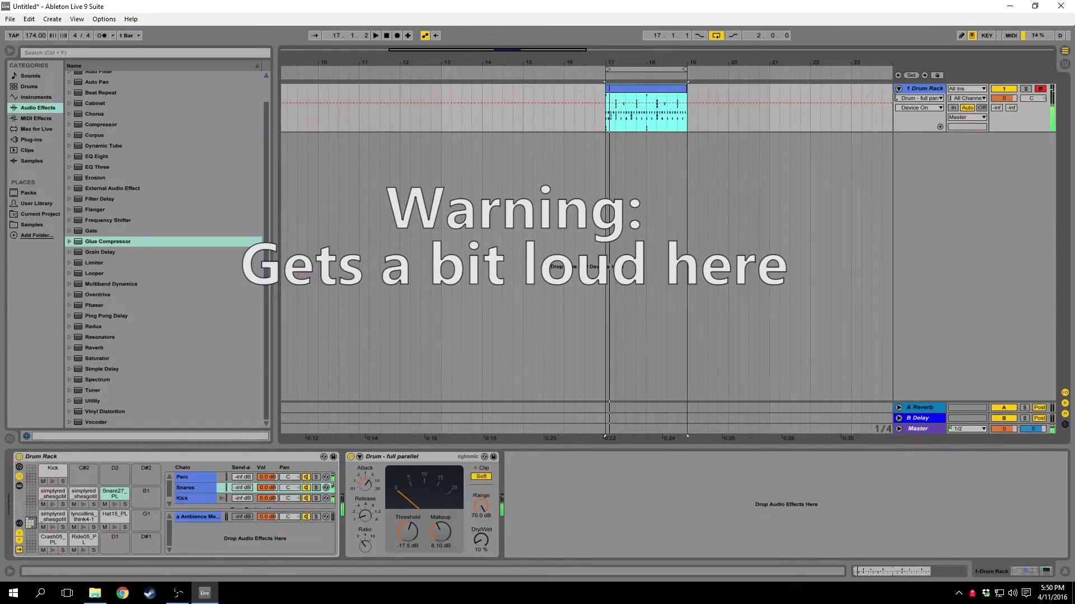
click(935, 91)
key(space)
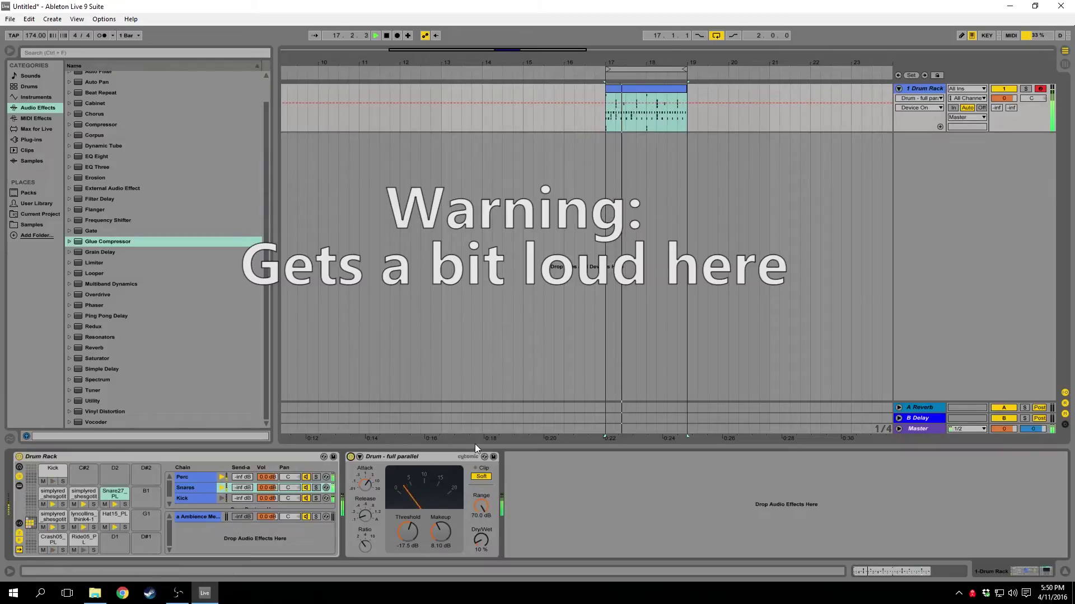
key(space)
click(481, 540)
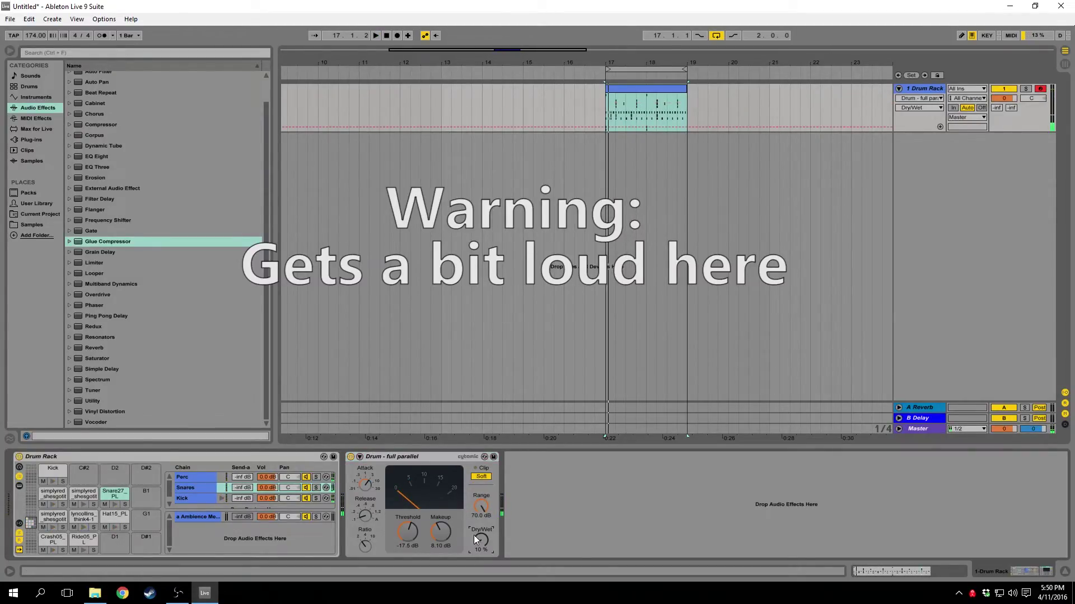
- Insert an EQ Eight after the compressor and cut band 3 by about 10.5 dB at 1 kHz with a Q of 8.23
click(86, 357)
click(69, 358)
click(69, 358)
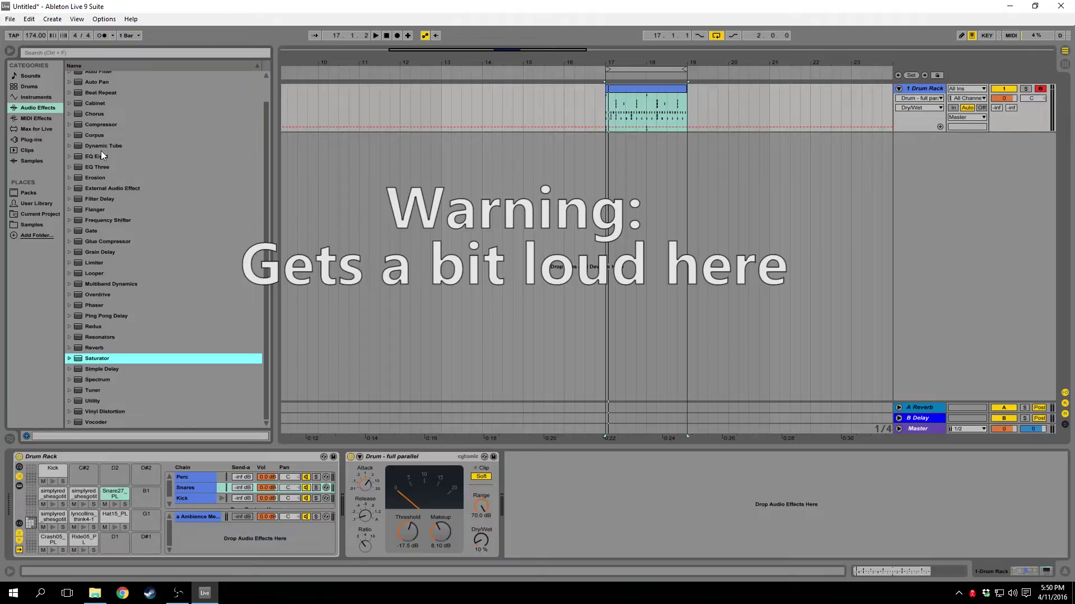
drag(96, 154, 553, 501)
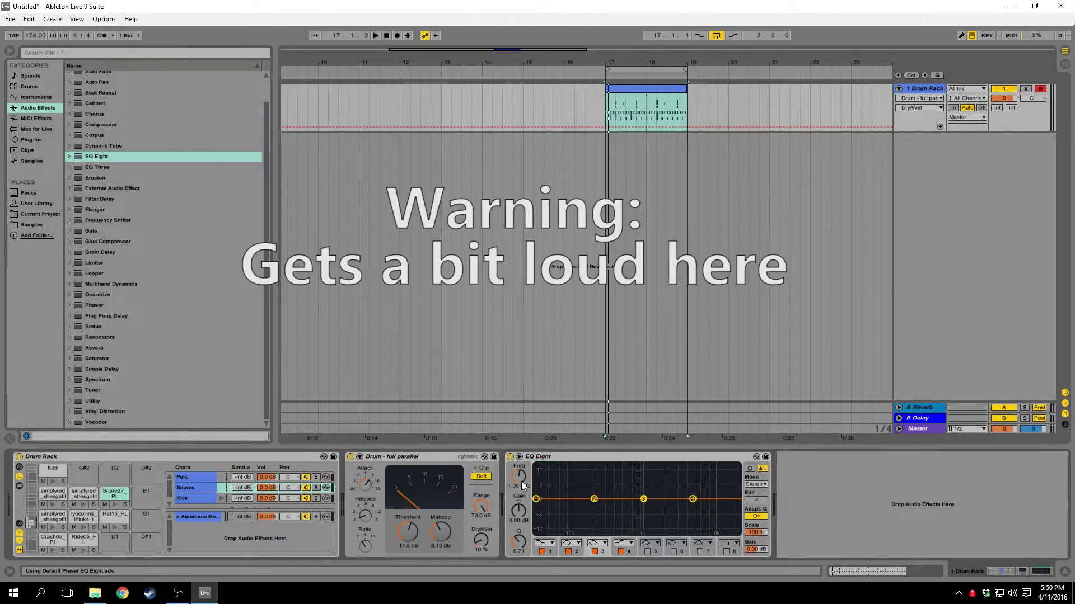
drag(518, 510, 519, 542)
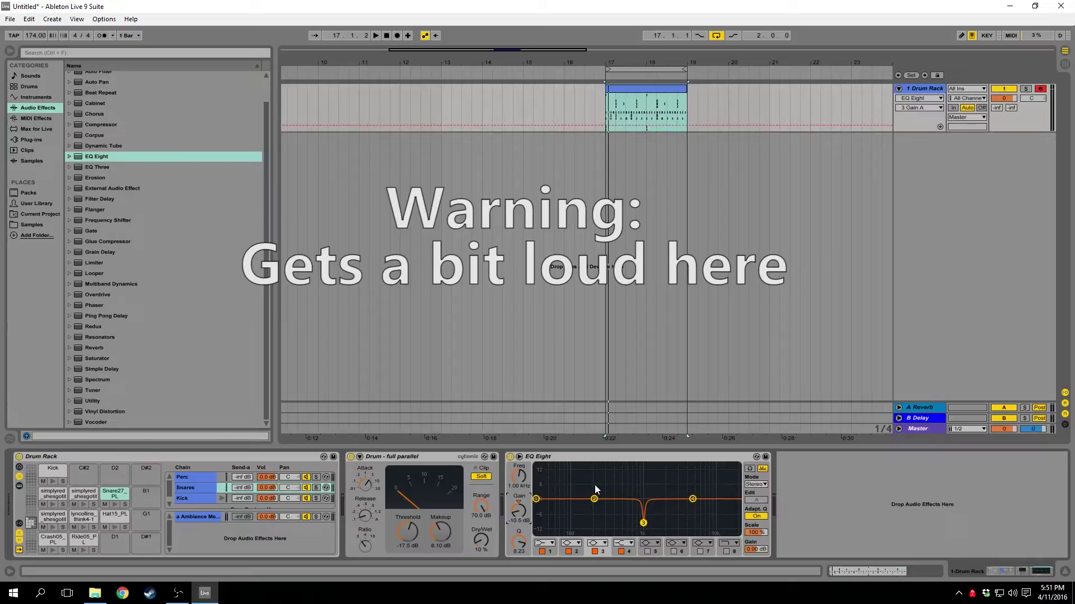
- Play the looped clip and compare it with EQ band 3 off and on
key(space)
click(594, 549)
click(594, 550)
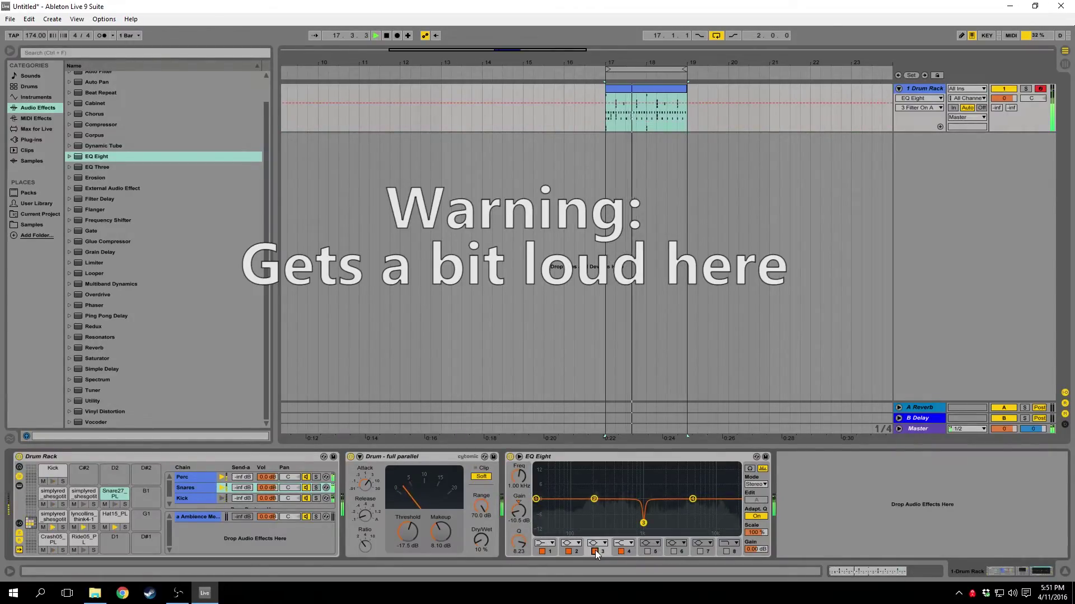
key(space)
- Set EQ band 2 to a -6 dB cut at 150 Hz with a Q of 6.27
drag(594, 499, 584, 520)
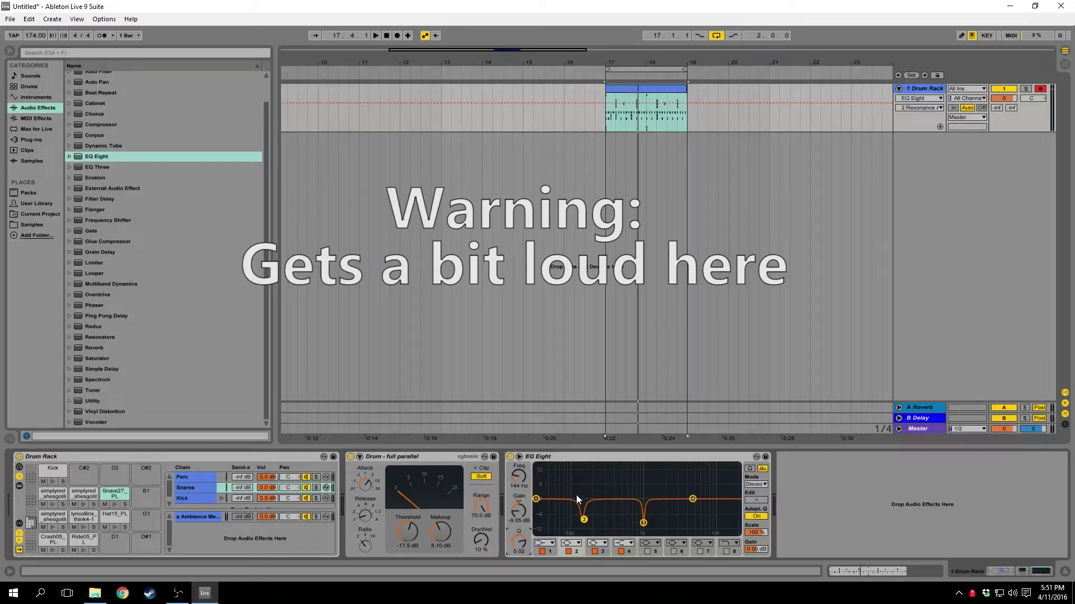
click(520, 523)
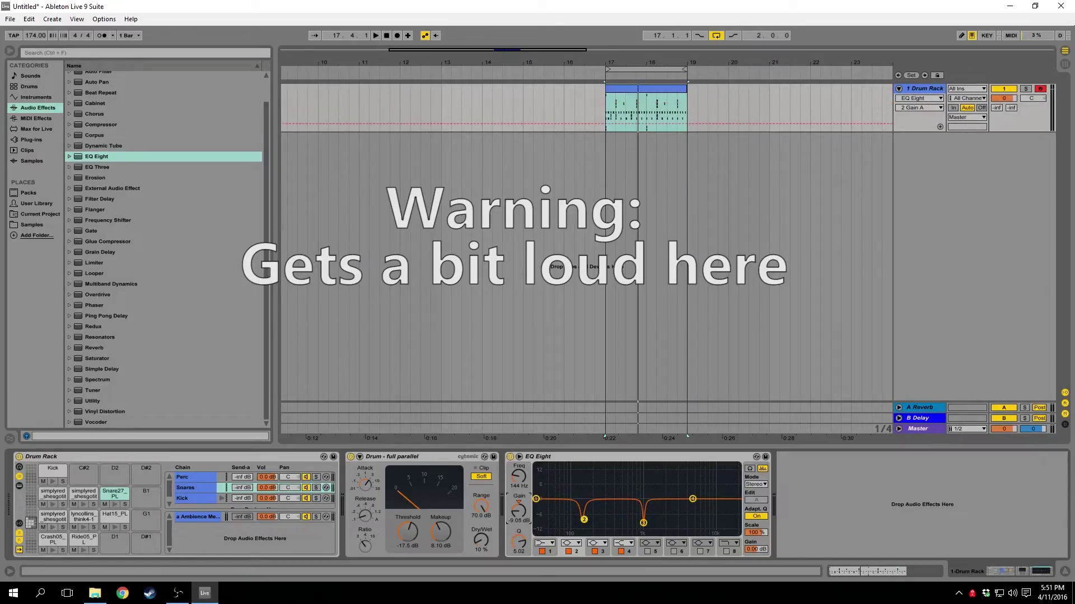
text(-6)
key(Return)
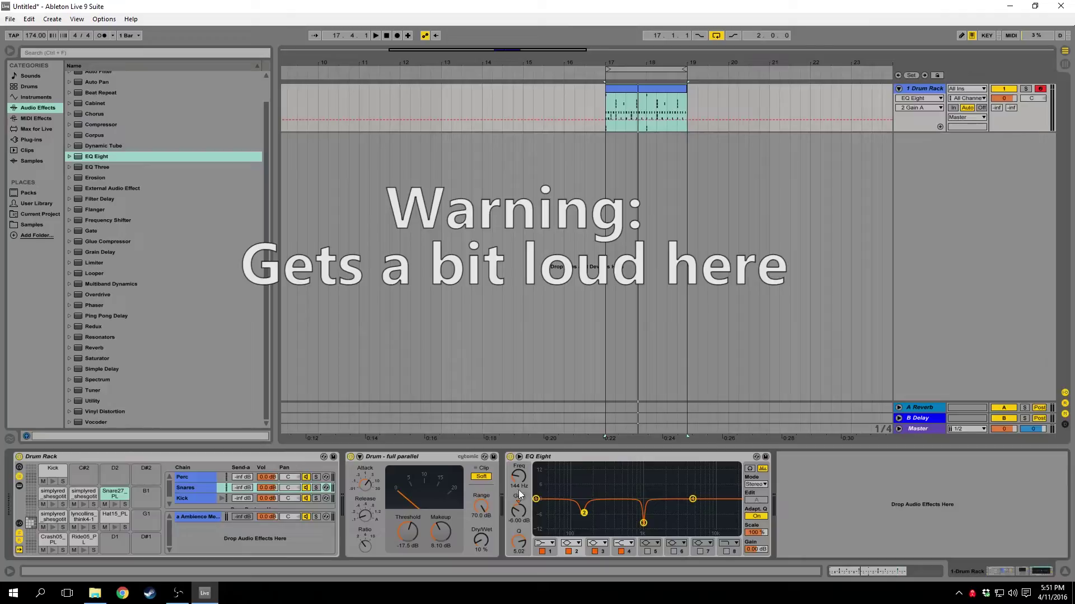
drag(516, 478, 517, 475)
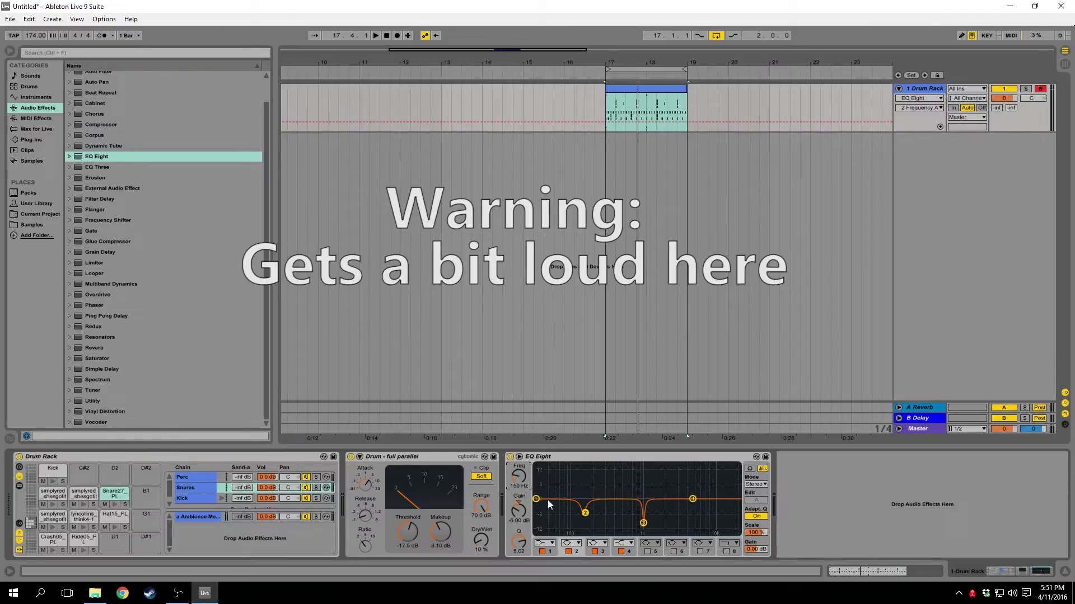
drag(512, 550, 513, 529)
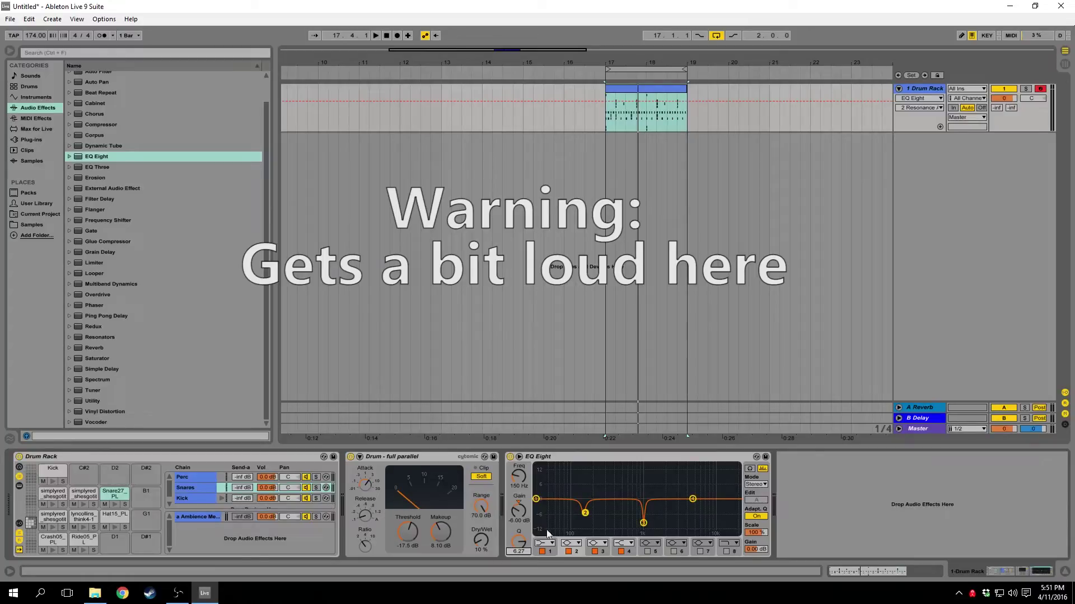
click(513, 506)
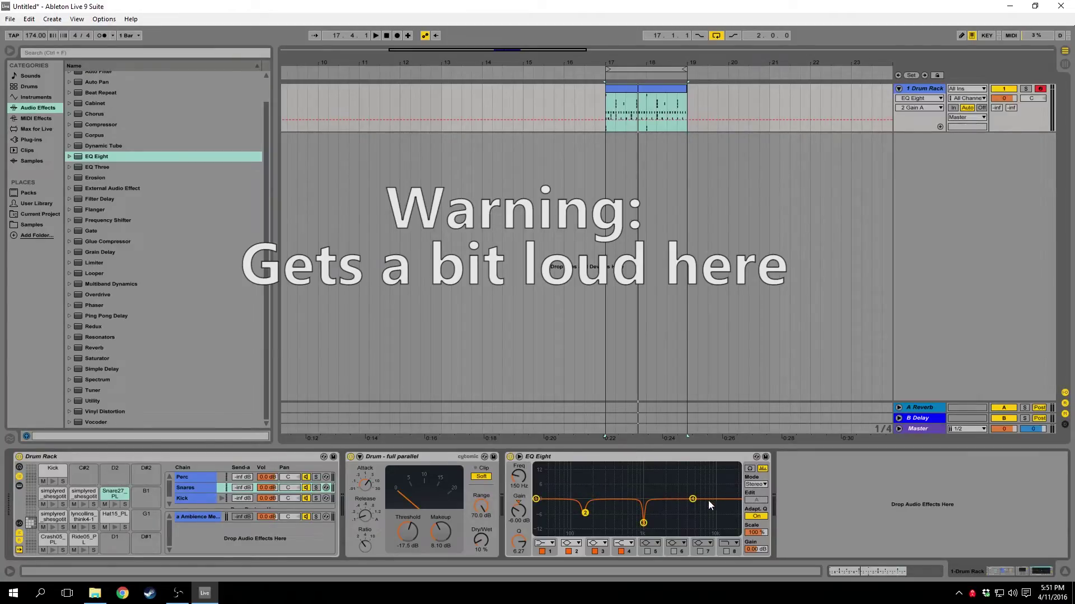
- Enable EQ band 5 with a boost of about 1.6 dB at 2.45 kHz, and compare it off and on during playback
click(693, 500)
click(650, 550)
drag(568, 500, 670, 495)
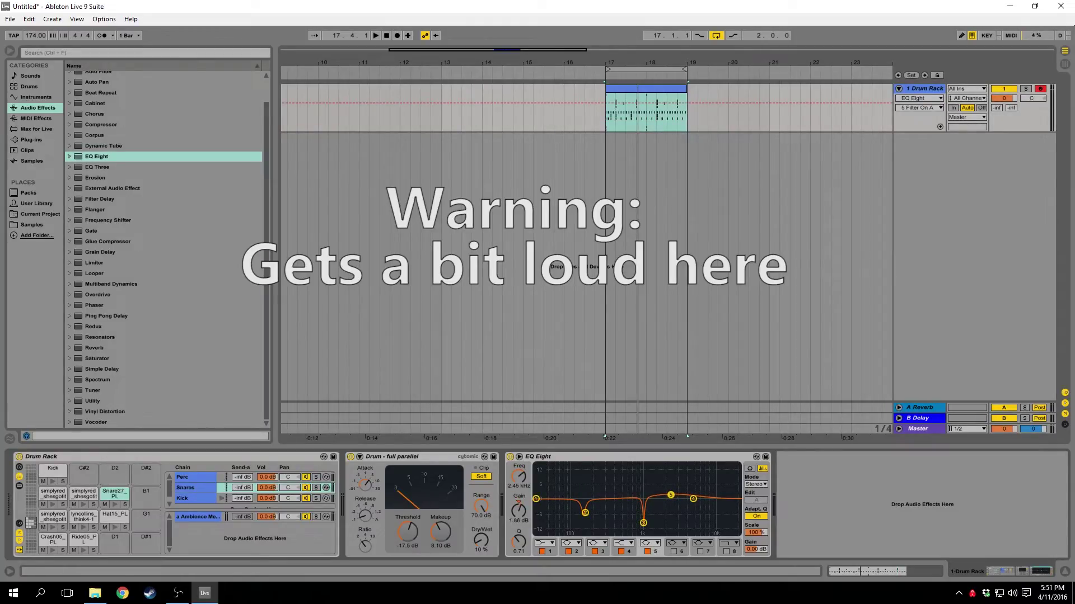
drag(670, 495, 671, 495)
key(space)
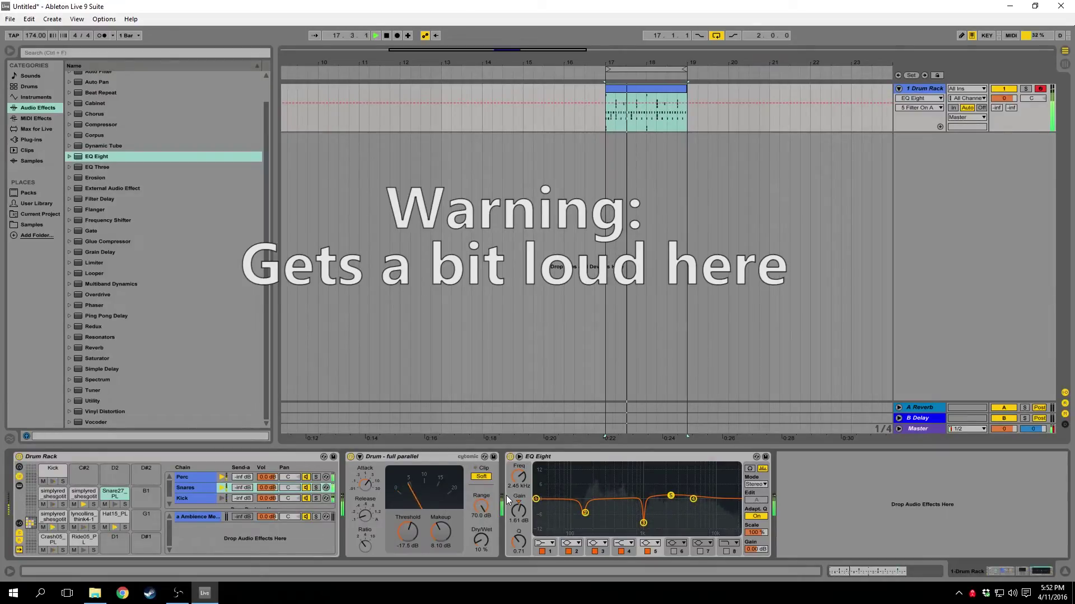
click(647, 551)
click(647, 551)
key(space)
- Enable EQ band 6 as a narrow boost at about 8.7 kHz with a Q of 4.62, and play the loop
drag(693, 498, 709, 493)
click(673, 551)
drag(516, 542, 516, 518)
key(space)
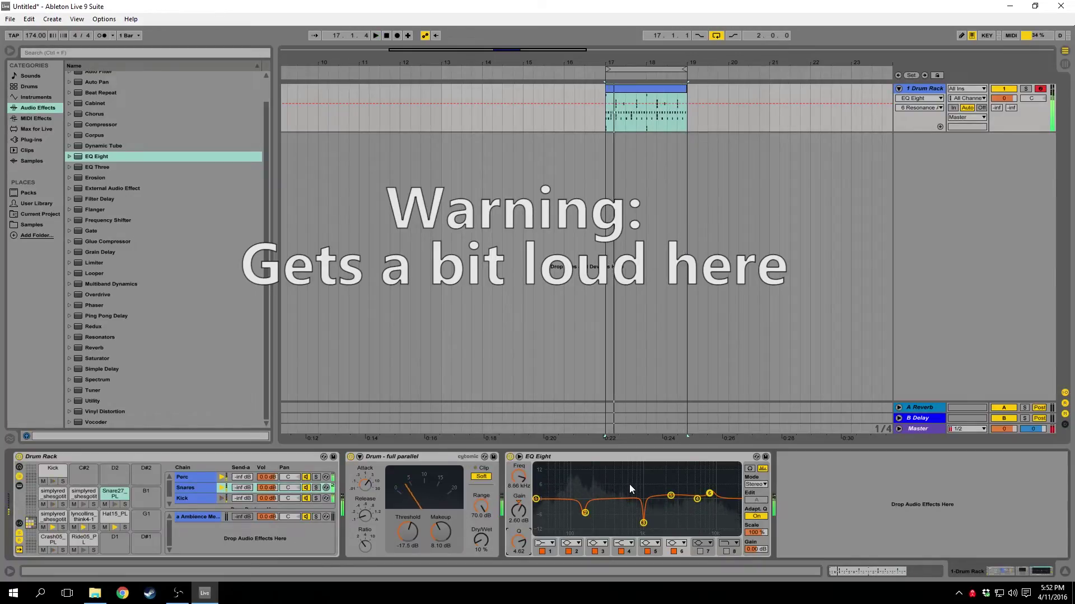
- Stop the loop, toggle EQ Eight off and on, and clear the clip selection
key(space)
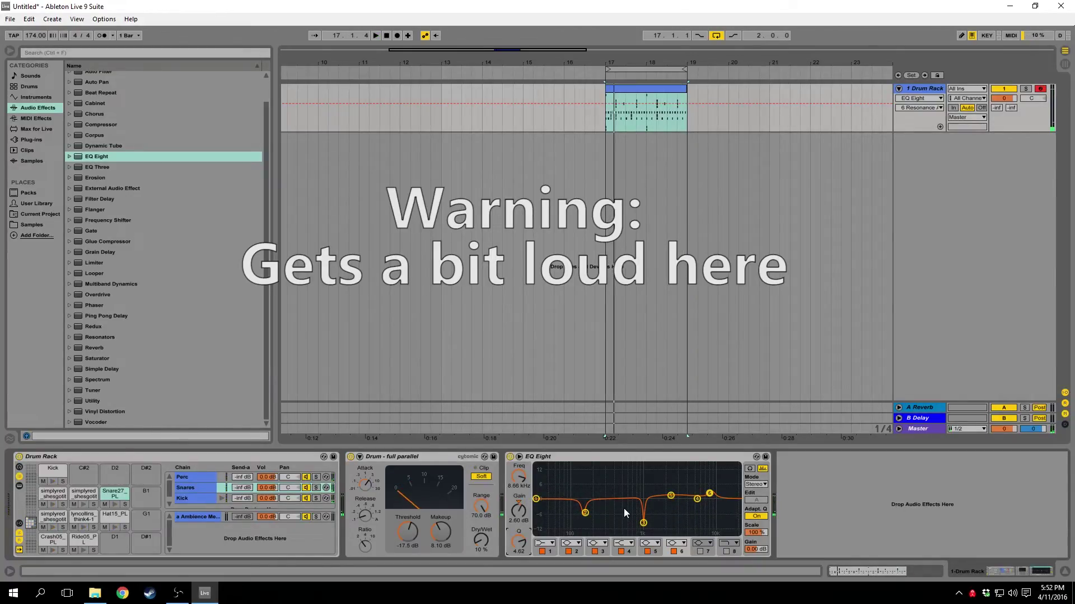
click(519, 456)
click(519, 456)
click(658, 216)
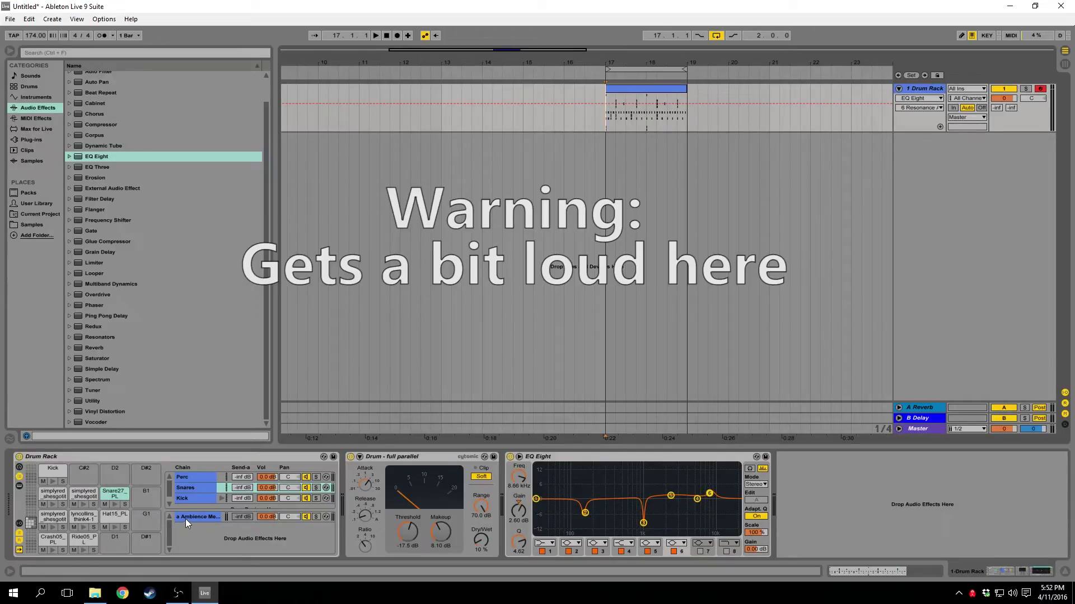
- Add a Saturator after EQ Eight with the Soft Sine curve, Color off and Soft Clip on
double_click(96, 361)
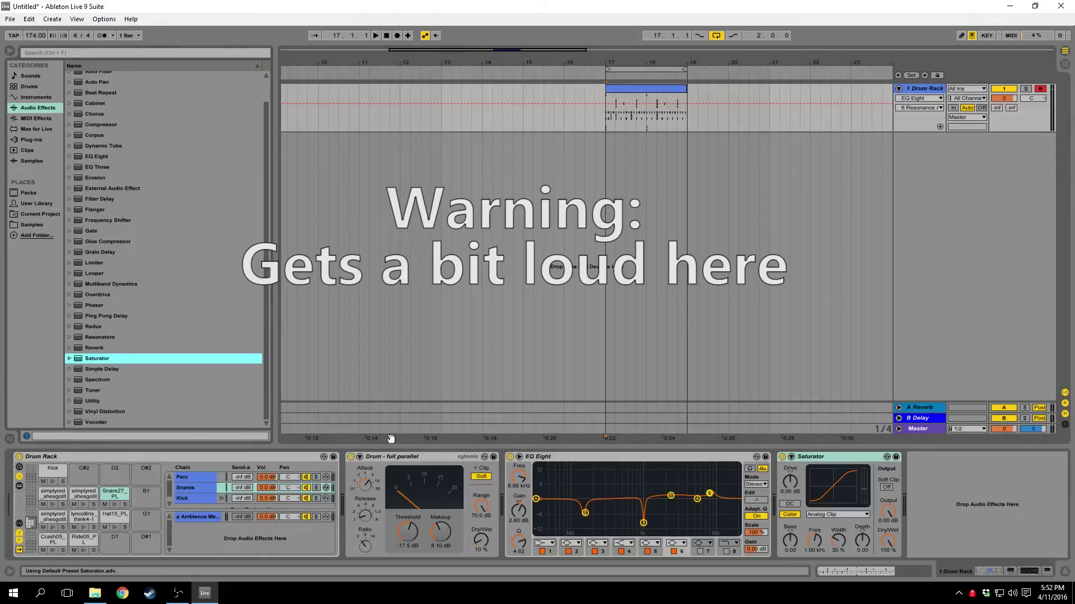
click(828, 515)
click(828, 532)
click(789, 480)
click(887, 507)
click(789, 514)
click(794, 487)
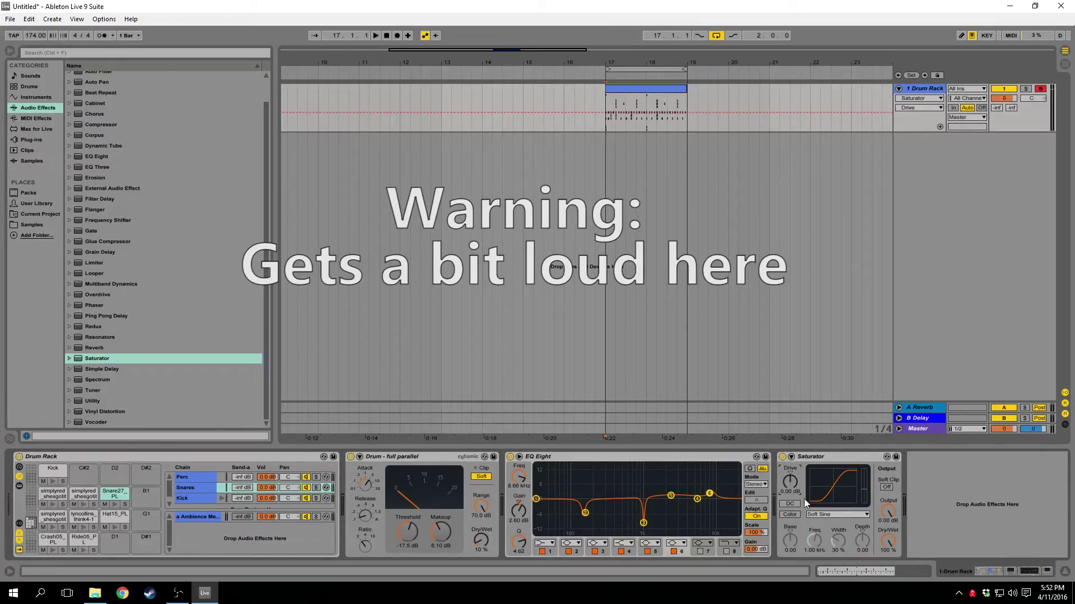
click(886, 487)
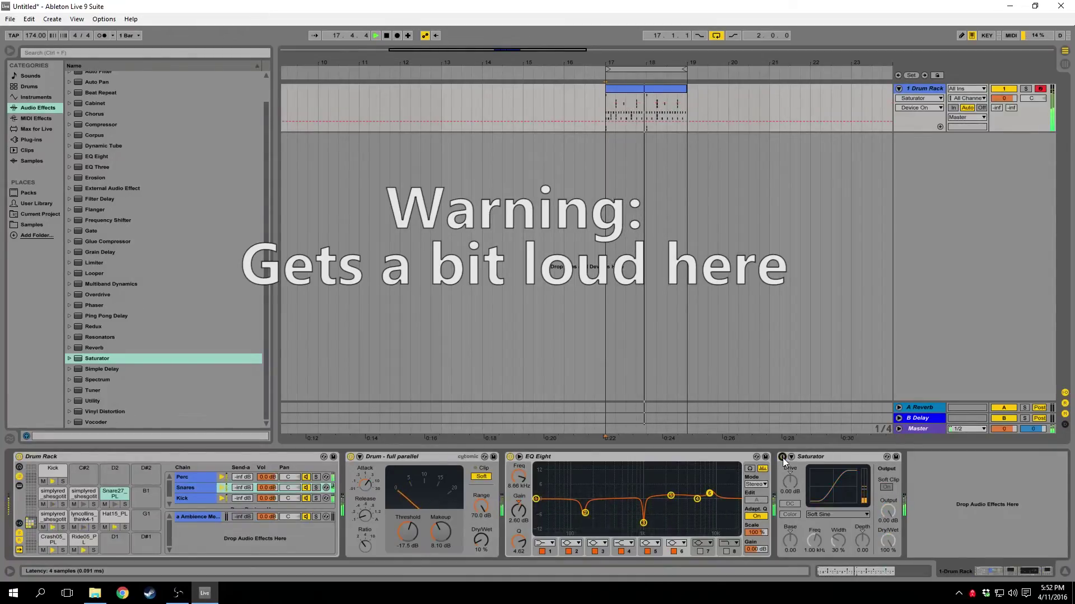
- Play the loop and compare the drums with the Saturator off and on
click(782, 458)
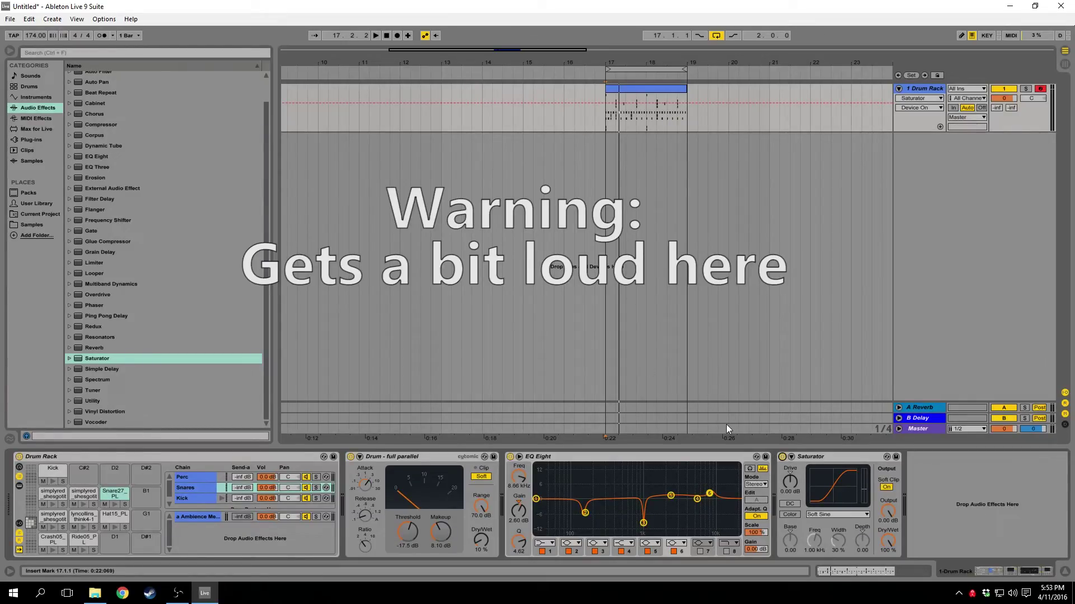
key(space)
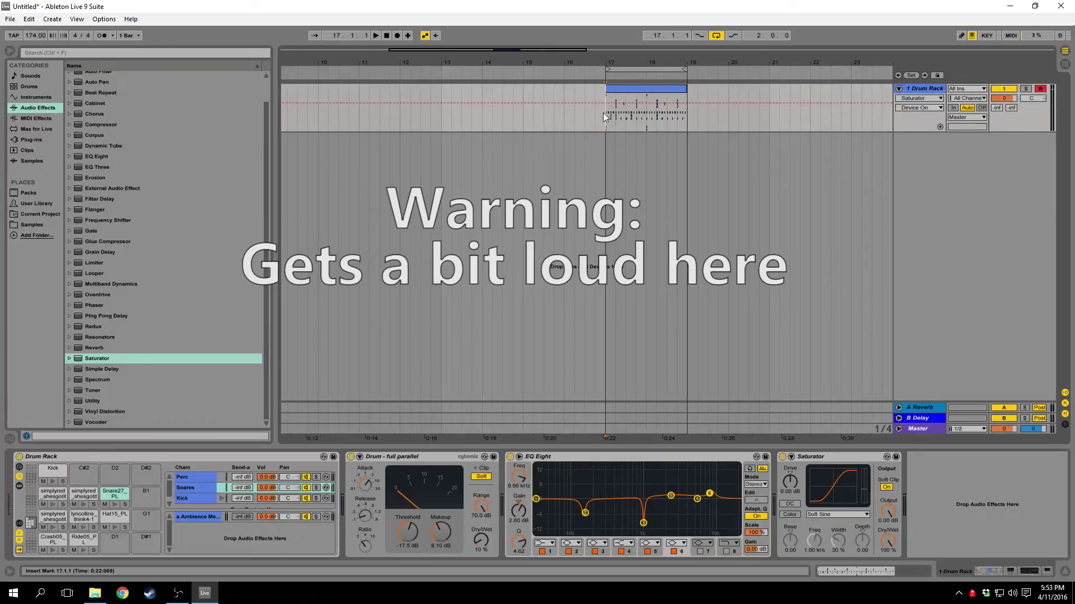
key(space)
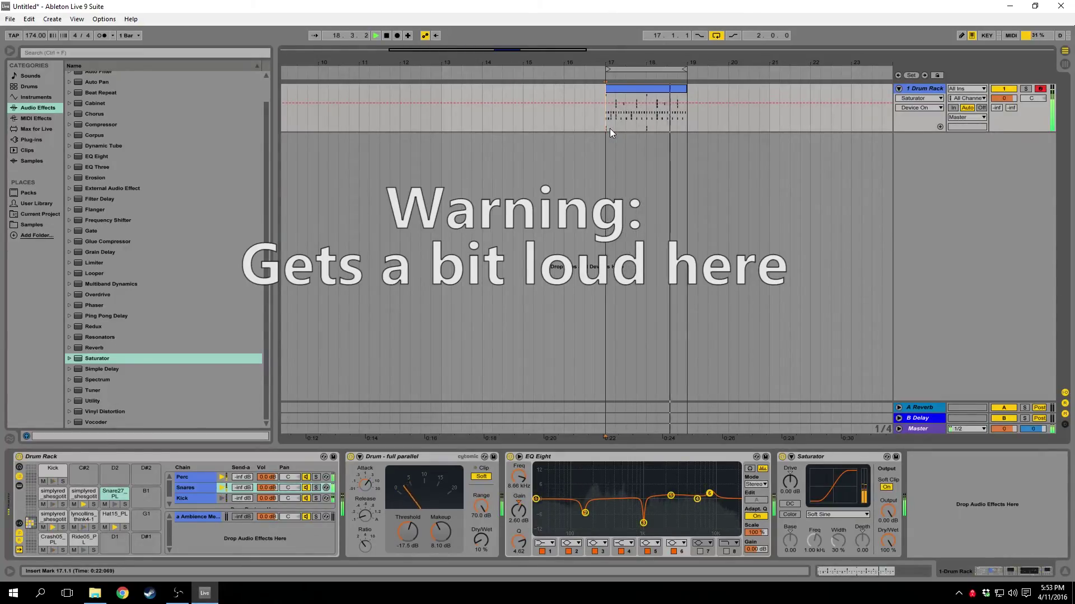
key(space)
- Duplicate the two-bar drum clip so that four copies run from bar 17 to bar 25
click(639, 89)
key(ctrl+d)
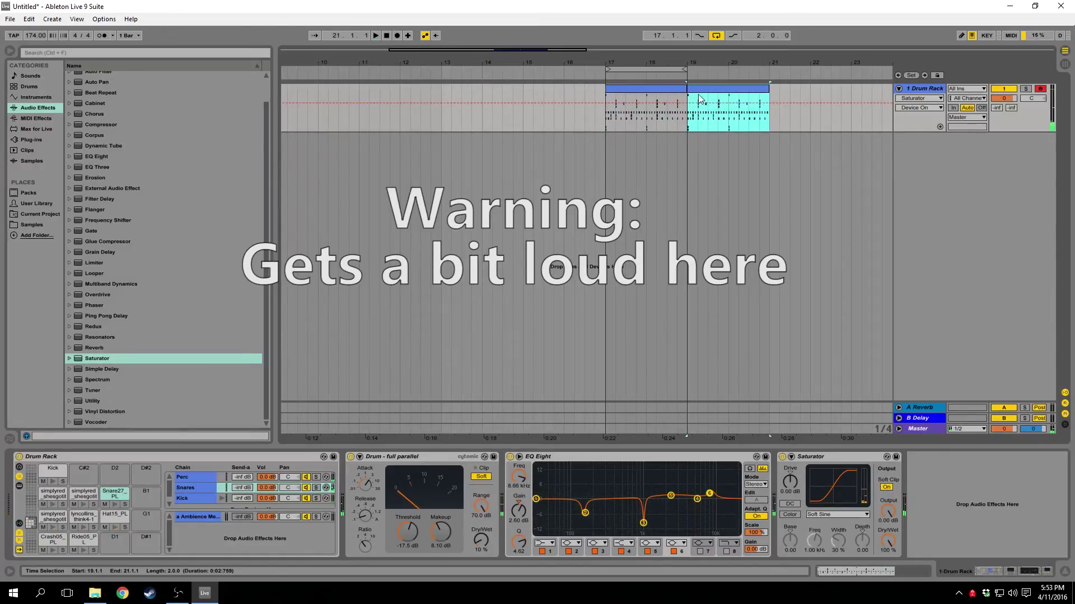
double_click(697, 95)
click(642, 93)
key(ctrl+d)
key(ctrl+d)
key(ctrl+d)
- Recolor the second drum clip bright blue and the fourth clip dark blue to mark them as variations
click(580, 94)
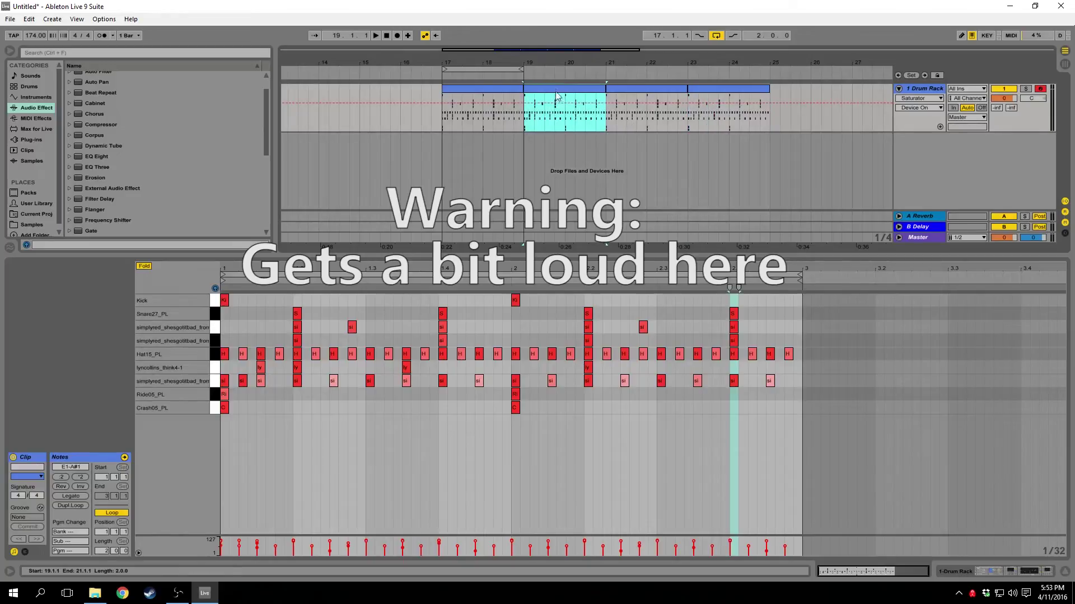
right_click(580, 92)
click(662, 244)
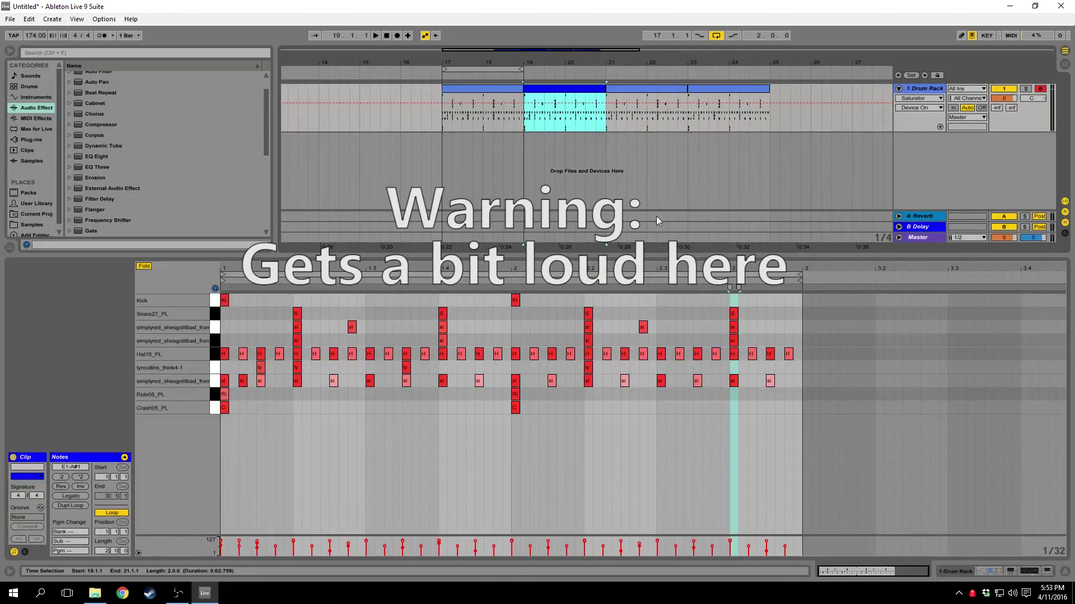
click(705, 91)
right_click(705, 91)
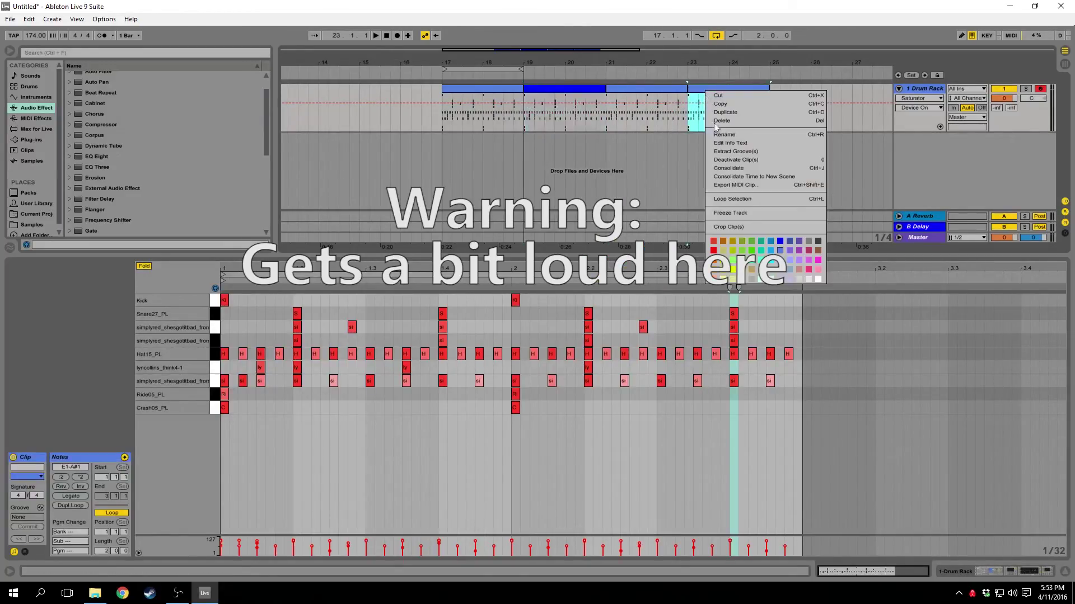
click(791, 247)
click(568, 93)
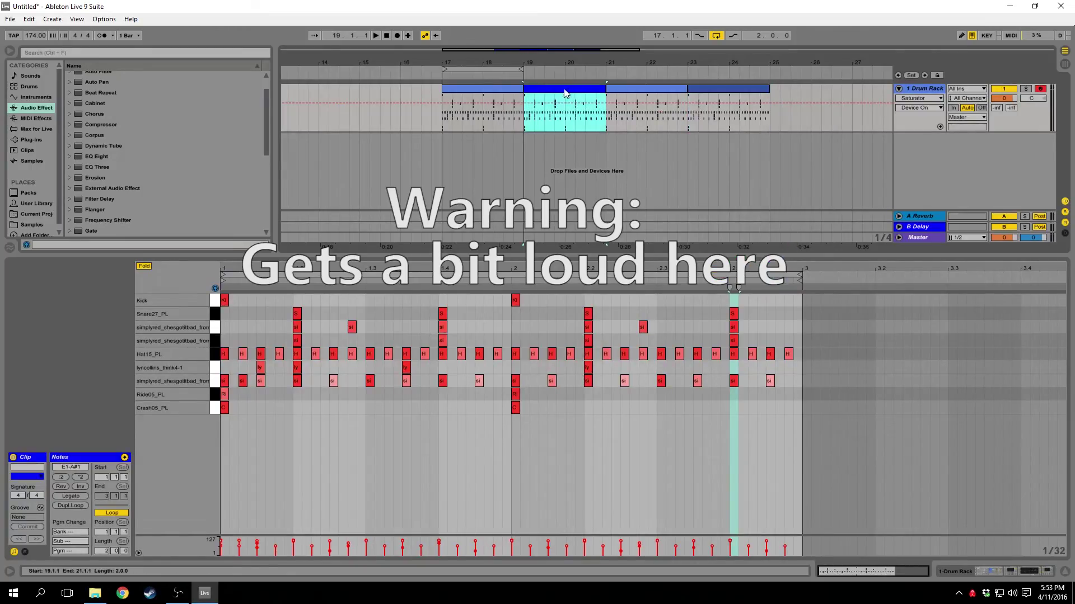
click(474, 88)
click(625, 86)
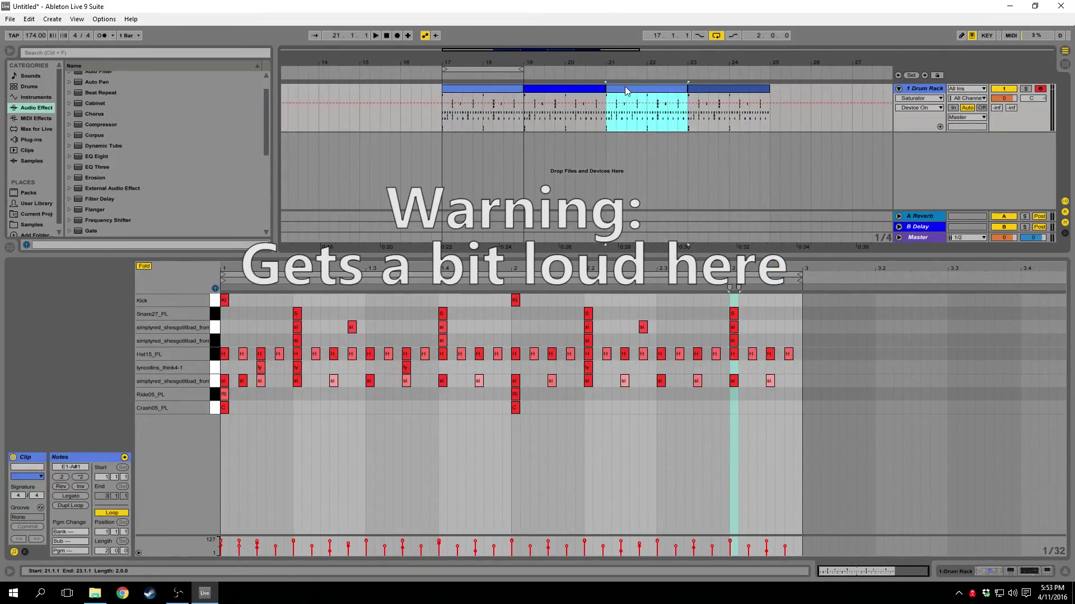
click(565, 88)
click(735, 91)
- In the second clip, add a G#1 ghost note at 1.3.3 with velocity 54, auditioning it during playback
click(547, 87)
click(712, 346)
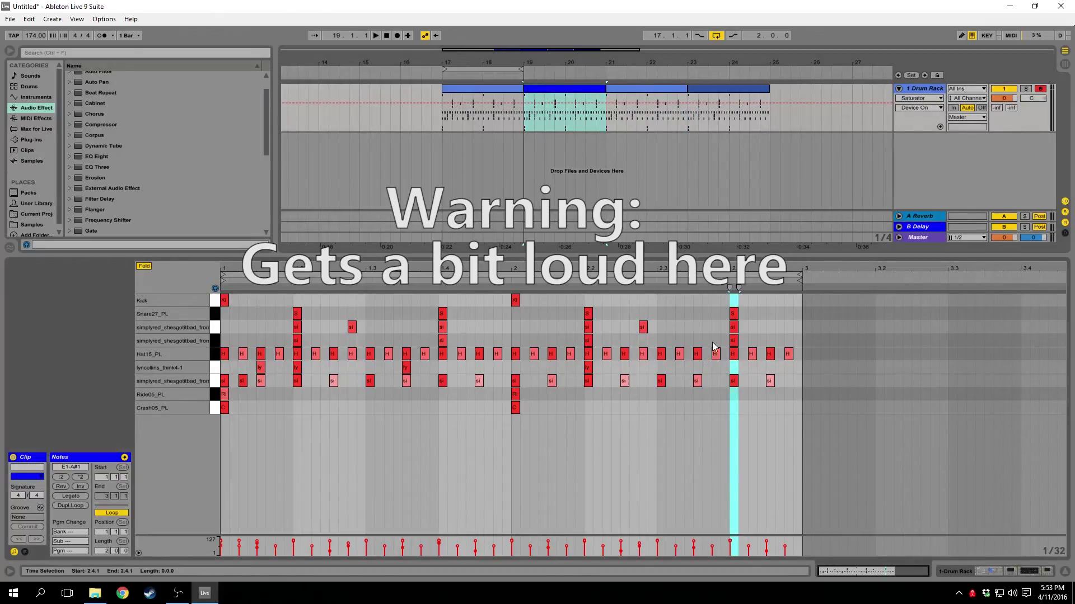
click(475, 319)
double_click(478, 328)
key(space)
drag(479, 329, 407, 341)
key(space)
key(space)
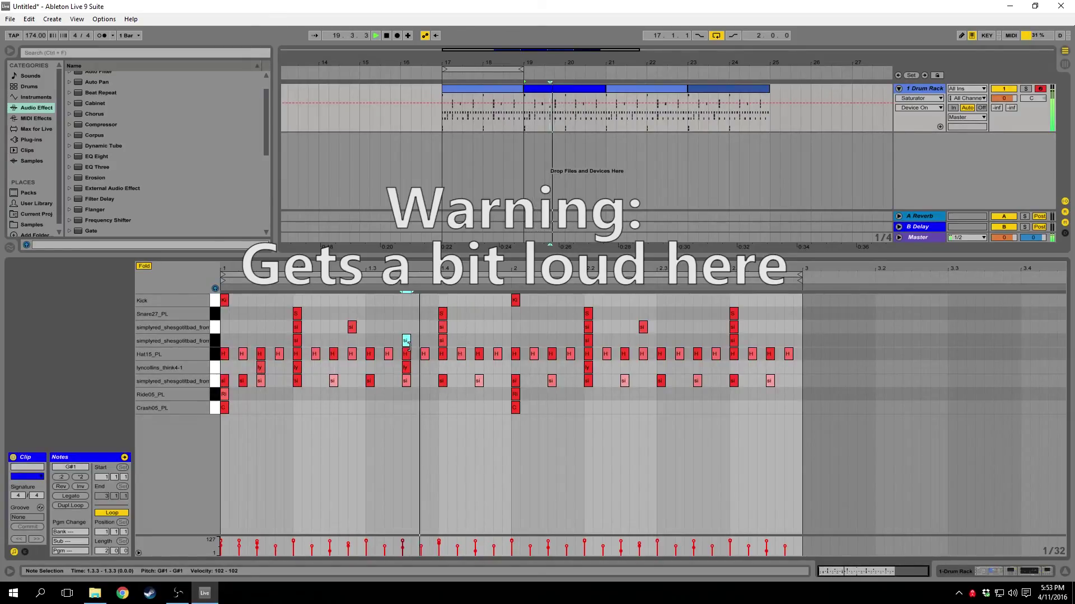
drag(407, 341, 402, 370)
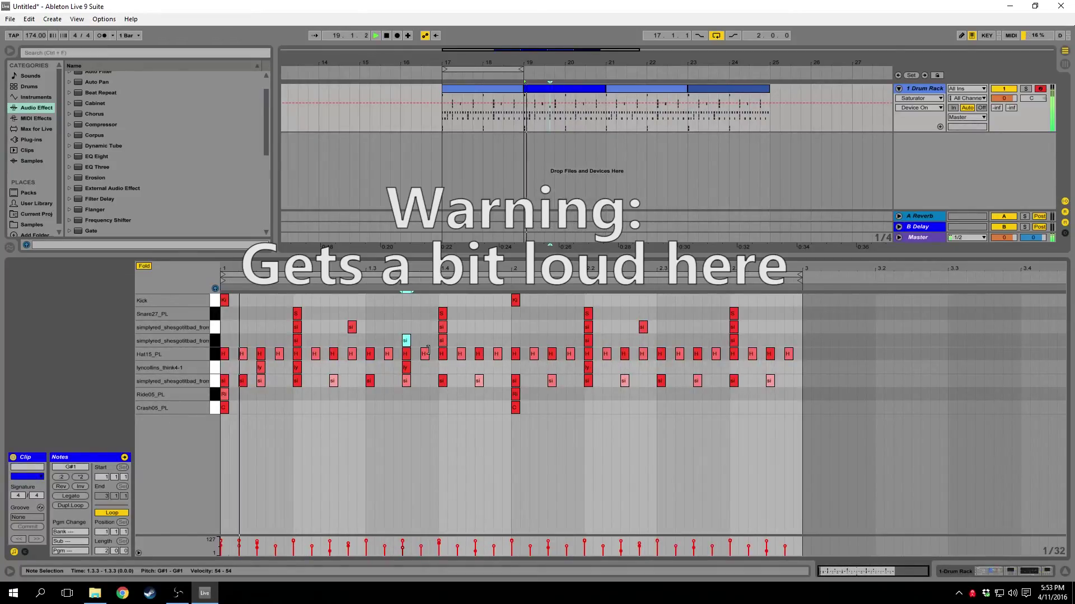
- Move the second clip's G#1 ghost note to 2.3.3 and layer an A1 note there at velocity 28
drag(407, 342, 698, 348)
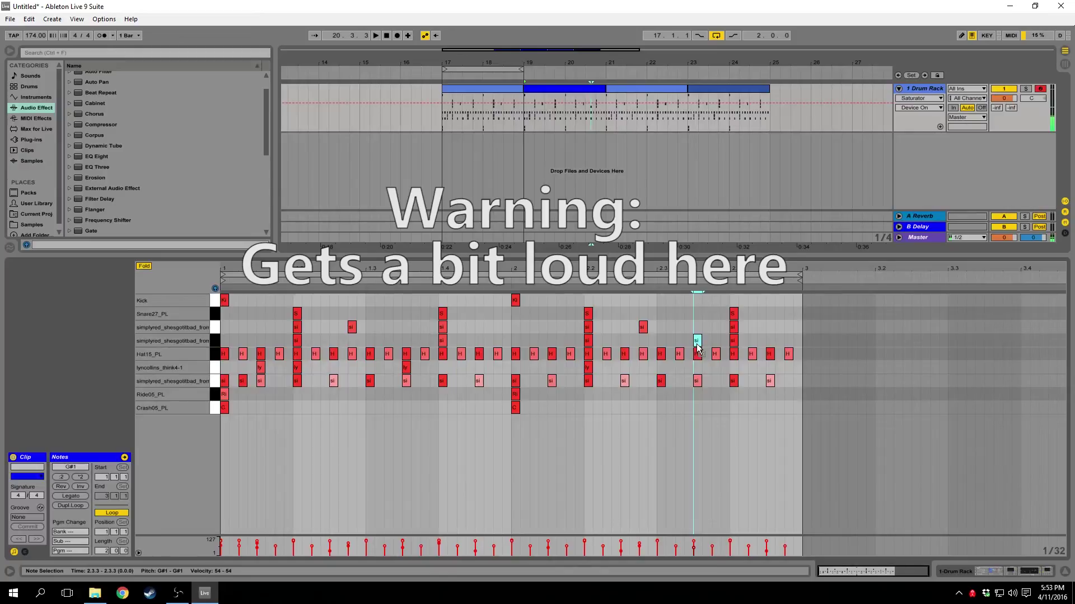
key(space)
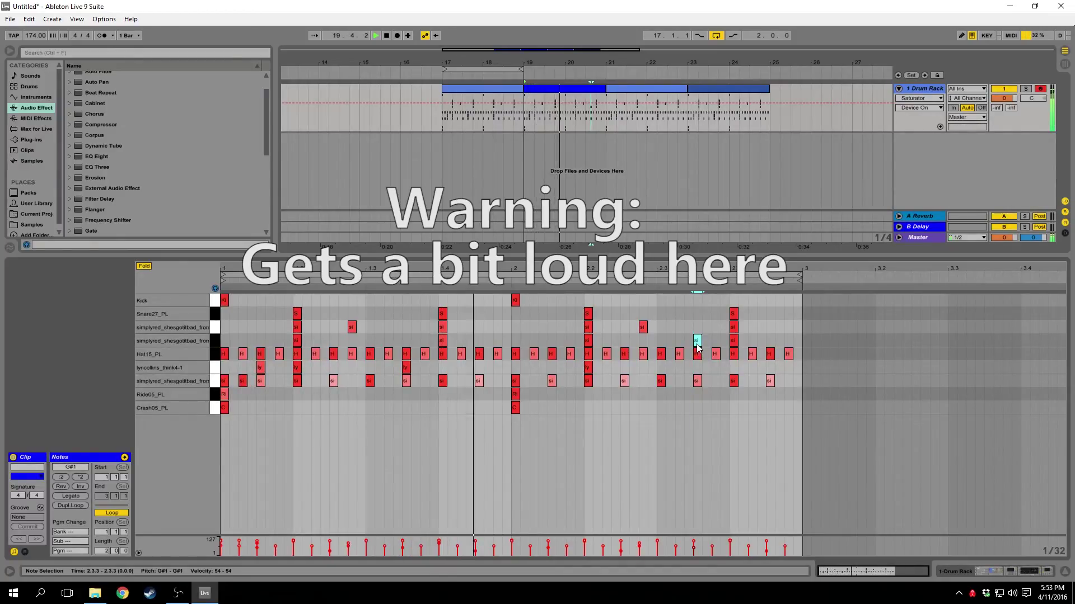
key(space)
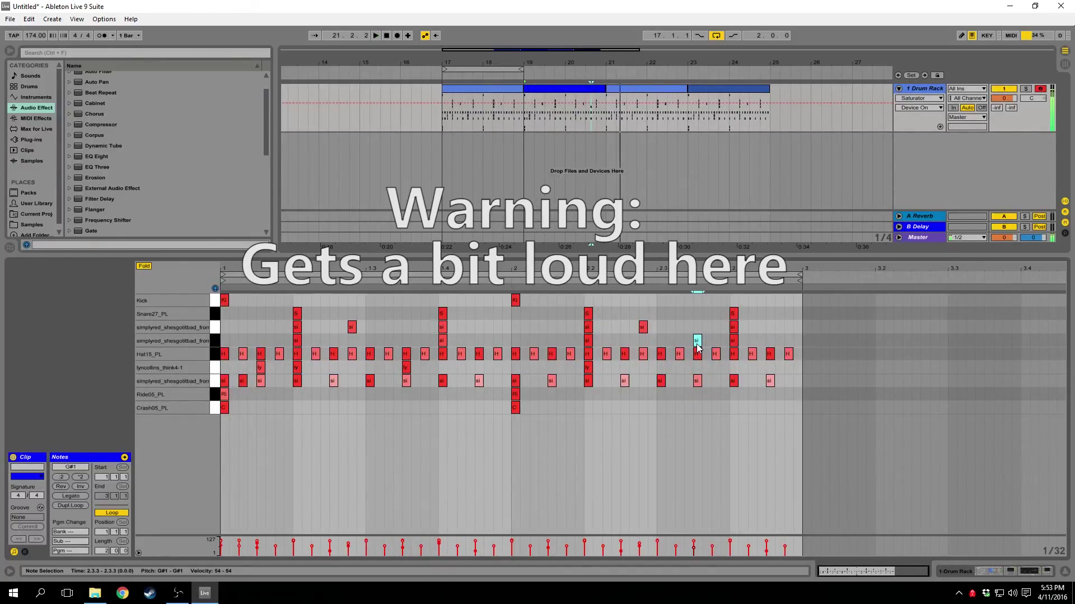
double_click(697, 325)
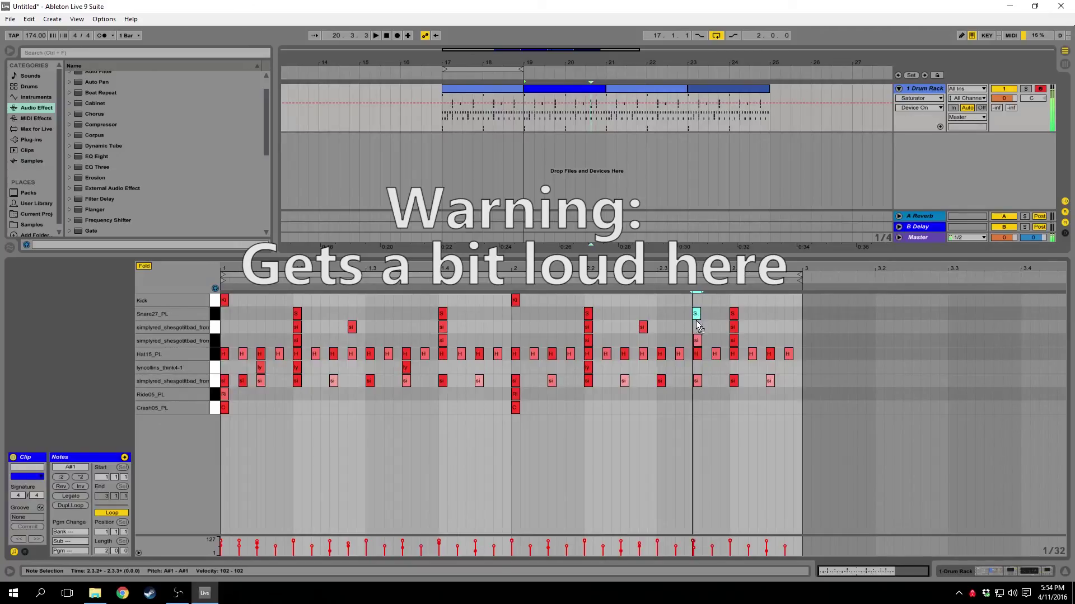
drag(697, 326, 697, 377)
key(space)
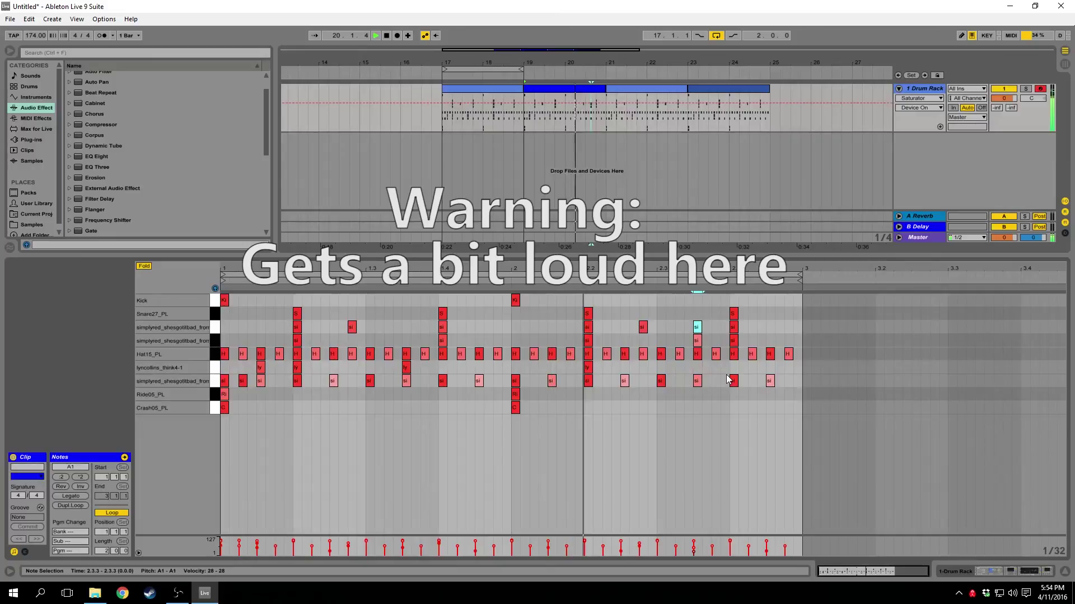
- Layer lyncollins_think4-1 and Ride05_PL notes at 2.3.3 in the second clip and play it
double_click(697, 367)
key(space)
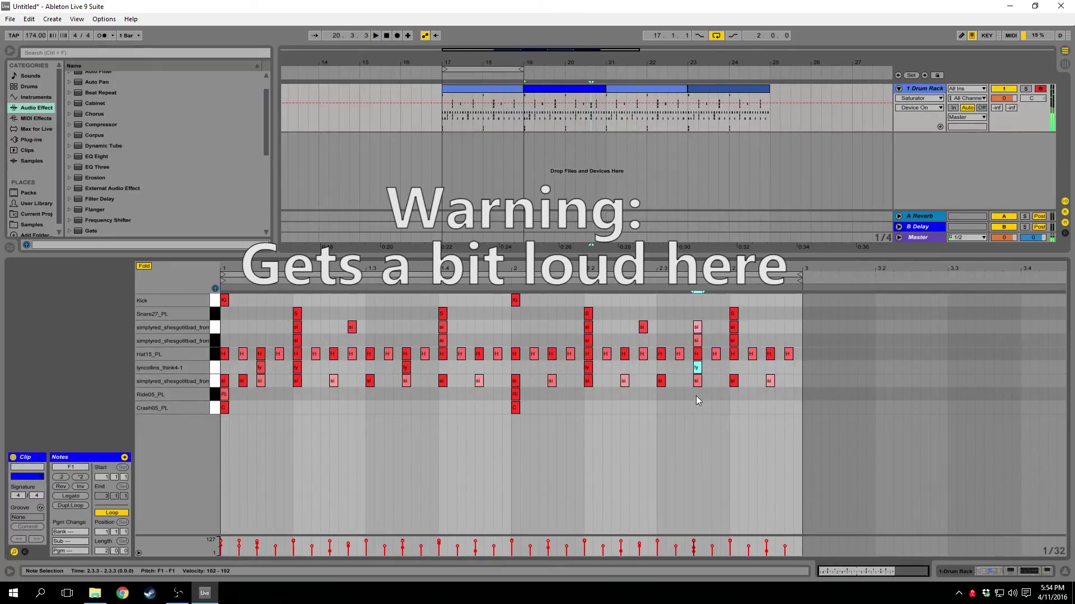
double_click(697, 395)
key(space)
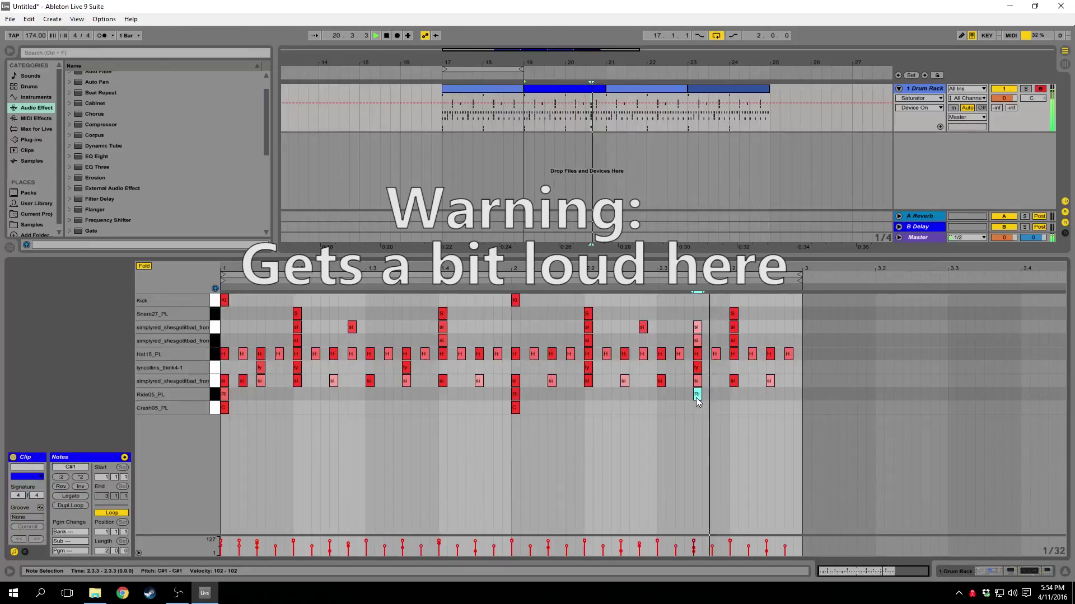
- In the fourth clip, add layered notes on A1 and G#1 at 2.3.3
click(728, 95)
click(726, 96)
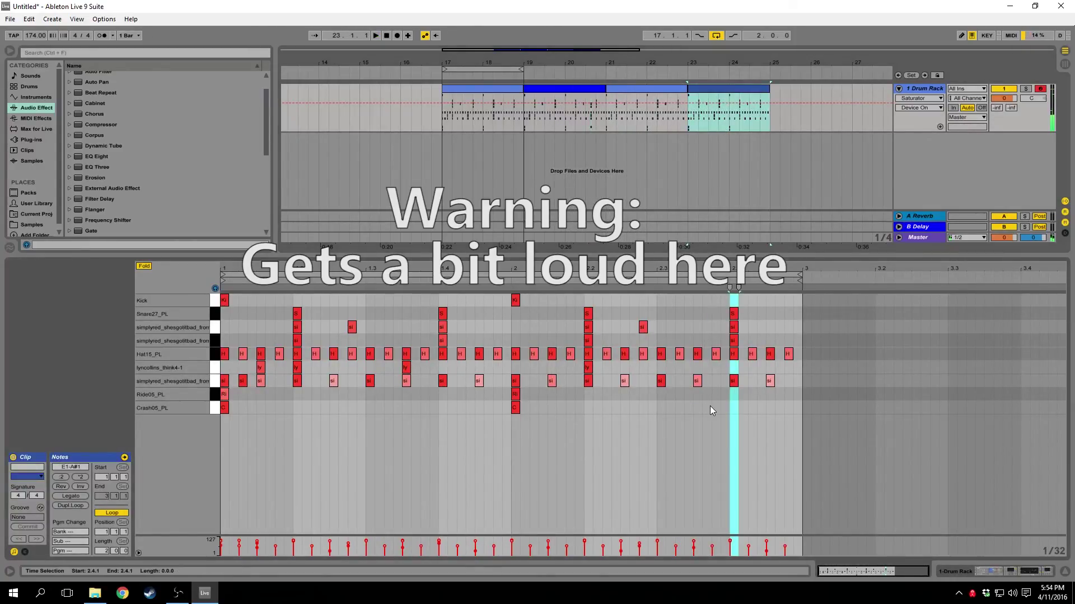
click(636, 339)
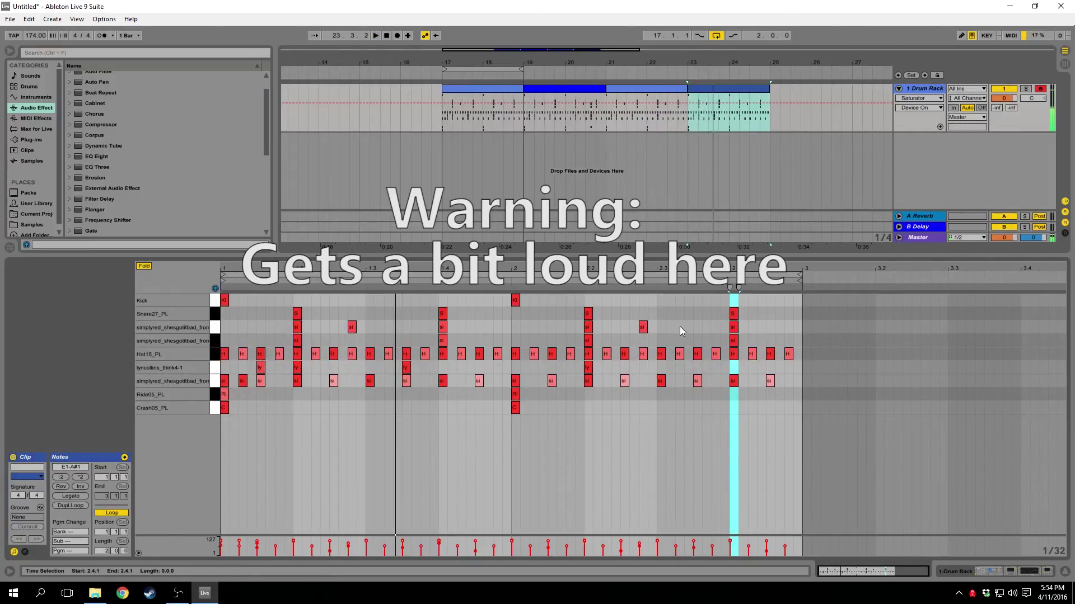
double_click(697, 327)
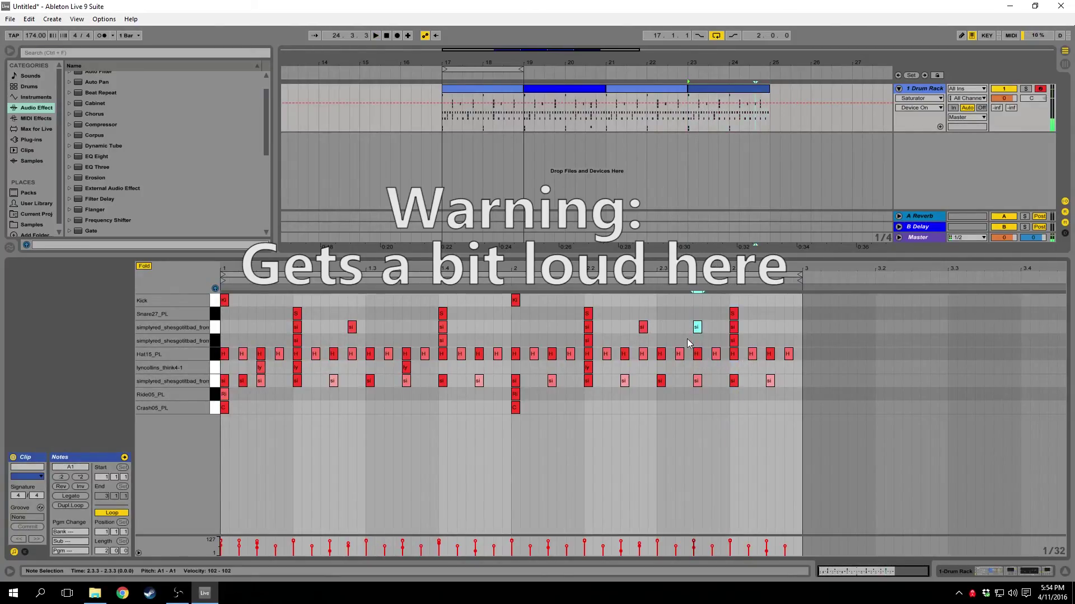
double_click(699, 340)
- Add A1 and G#1 notes at 2.1.3 in the fourth clip and lower the velocities of both layered pairs
double_click(552, 327)
double_click(552, 340)
shift+click(552, 326)
drag(548, 540, 548, 549)
drag(678, 317, 704, 346)
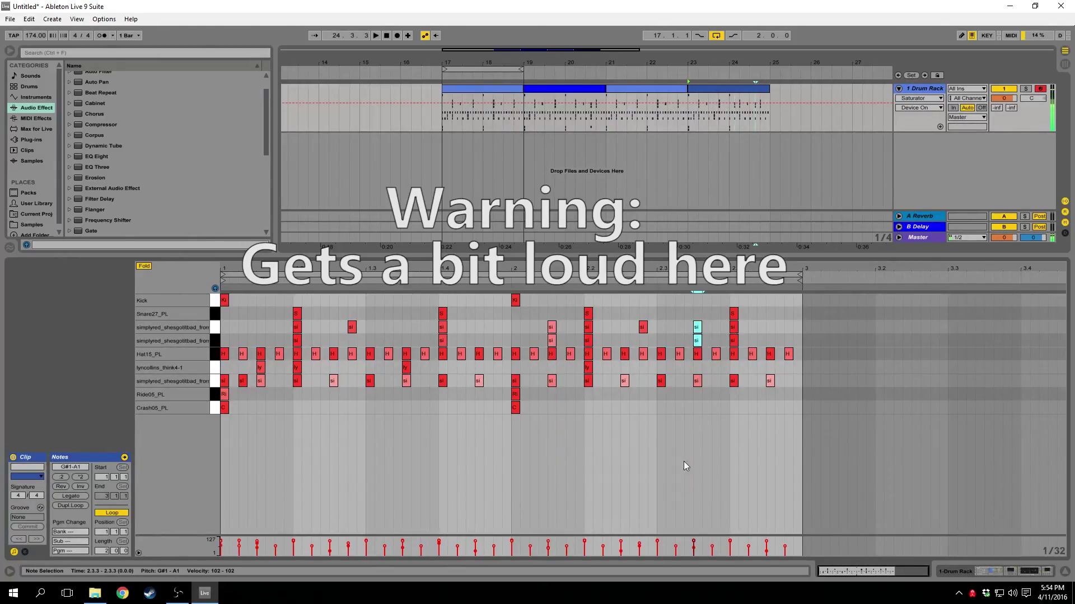
drag(694, 541, 694, 551)
- Show the drum rack's devices, switch to Session View, and examine the Snares and Perc chains
click(925, 90)
click(461, 85)
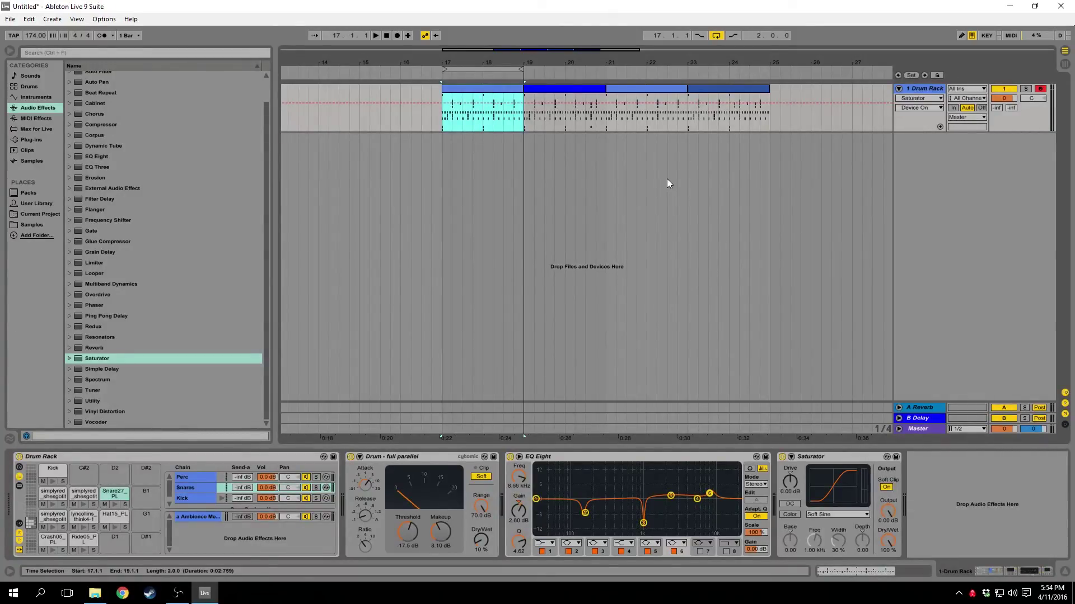
click(616, 178)
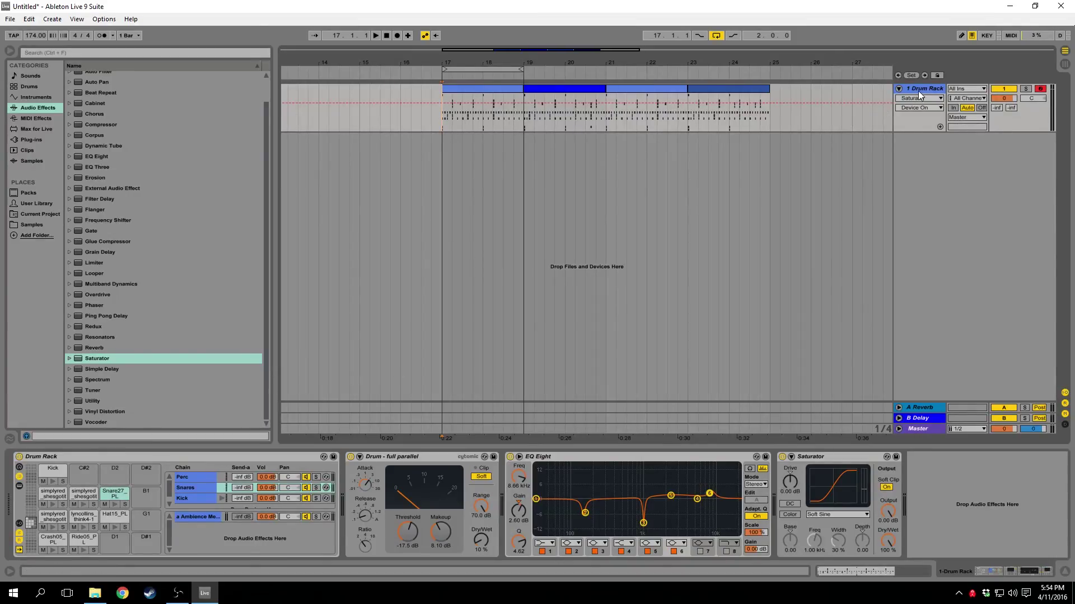
key(Tab)
click(383, 69)
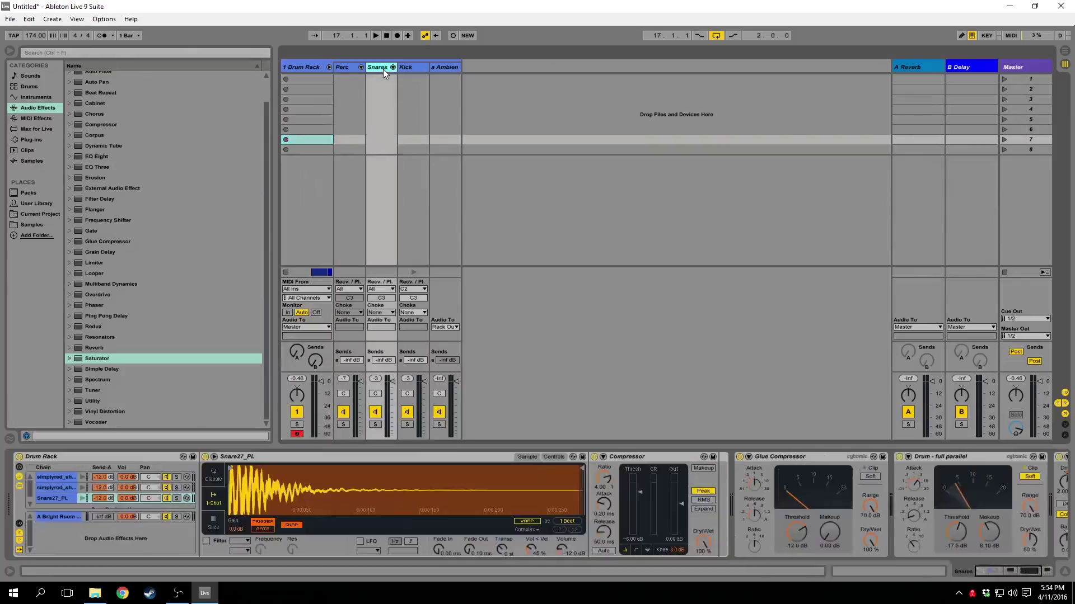
click(347, 66)
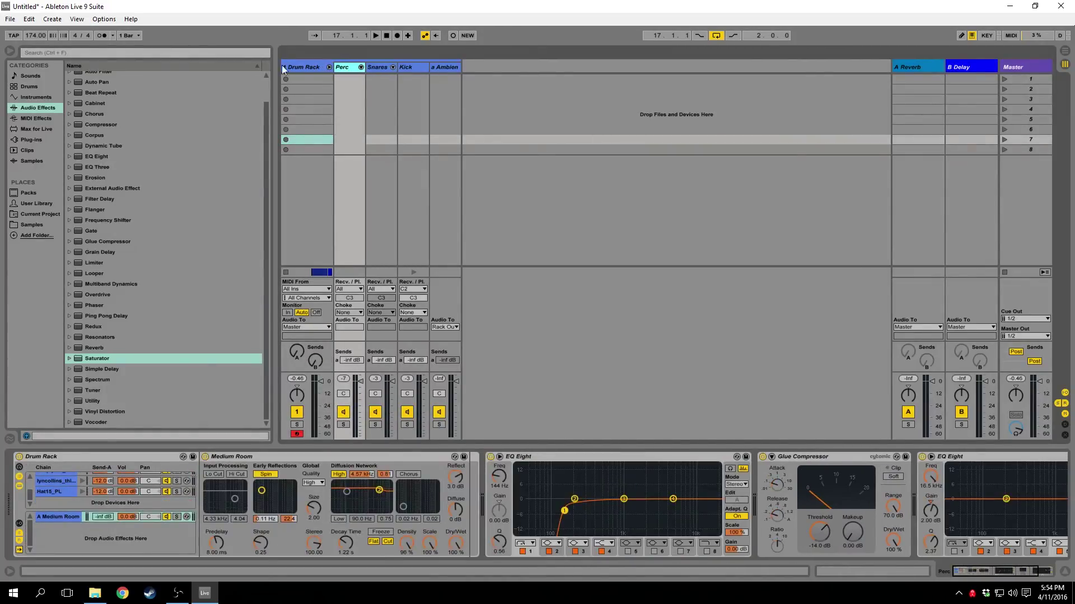
right_click(348, 69)
click(480, 83)
- Extract the Kick chain from the drum rack to its own track
click(408, 69)
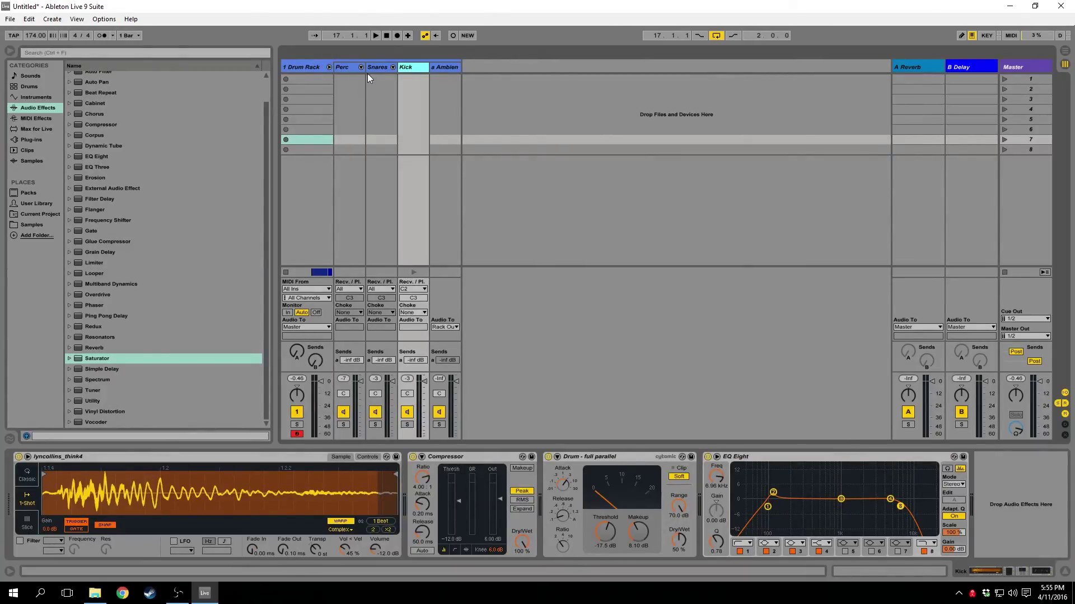
right_click(409, 67)
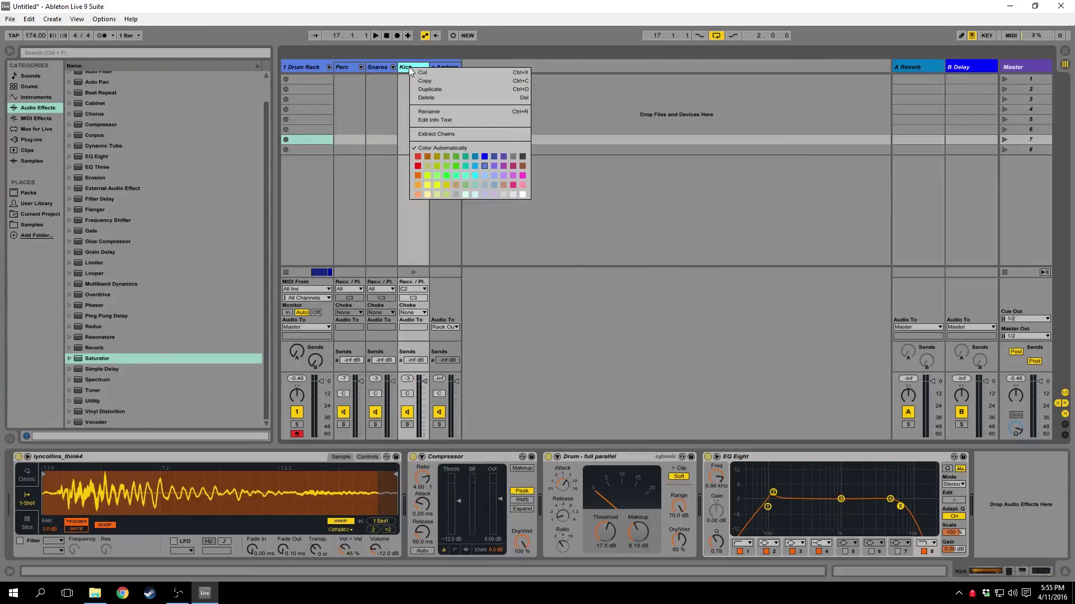
click(448, 137)
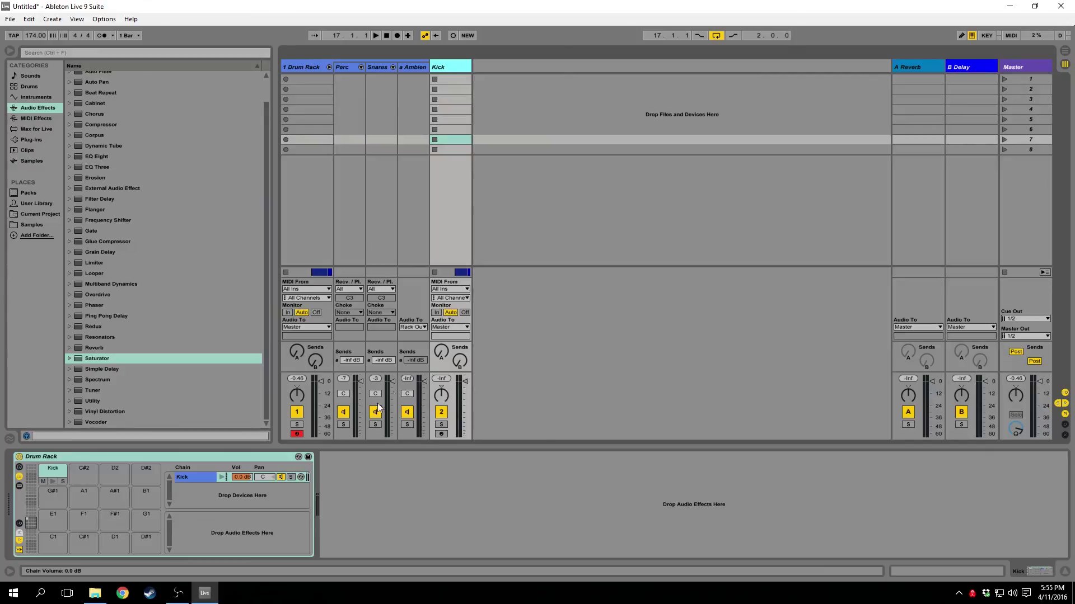
- Audition the extracted Kick pad and compare the Kick track's devices with those on the Drum Rack track
click(53, 482)
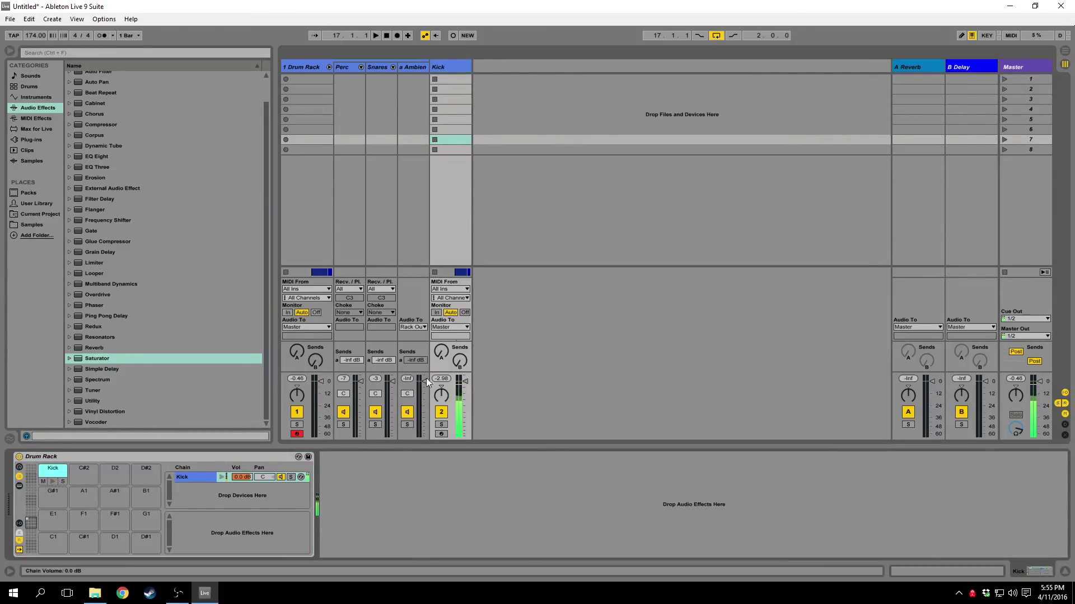
click(289, 70)
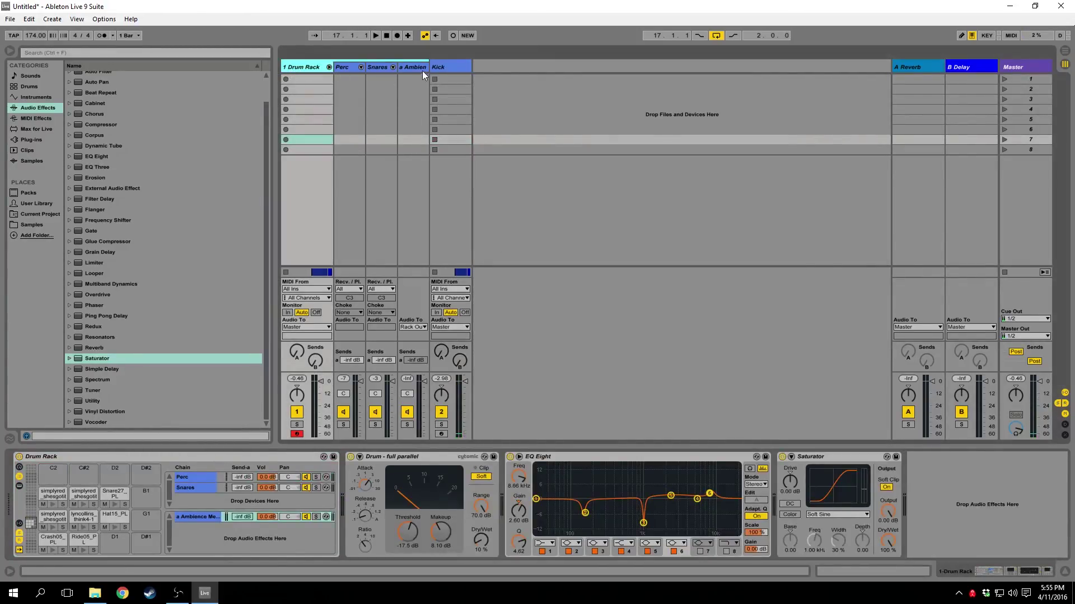
click(446, 69)
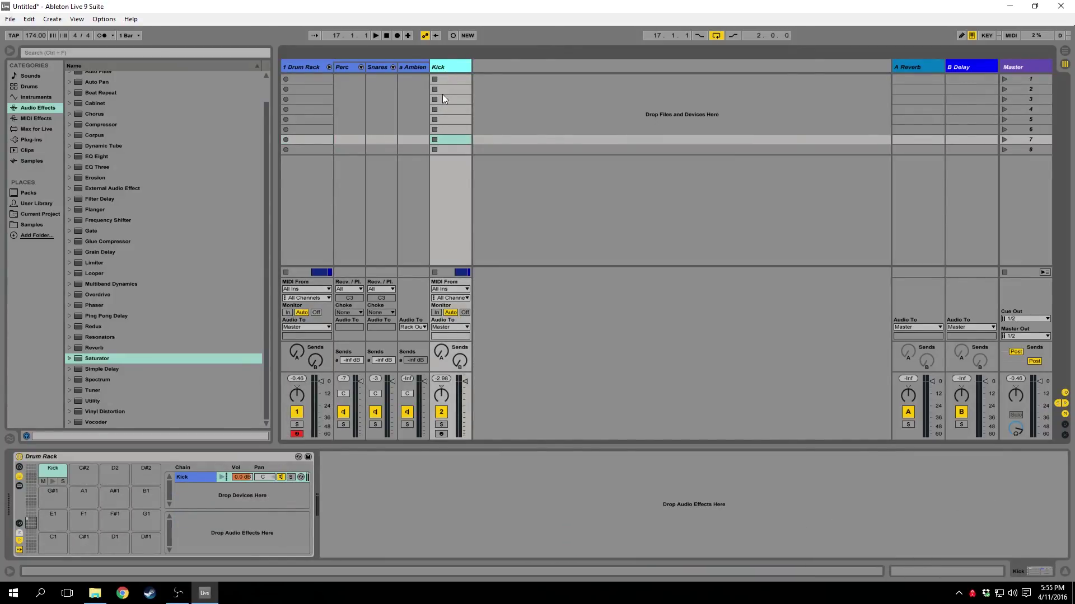
- Try placing the Kick track ahead of the Drum Rack track, and undo both the move and the Kick chain's extraction
drag(451, 67, 287, 68)
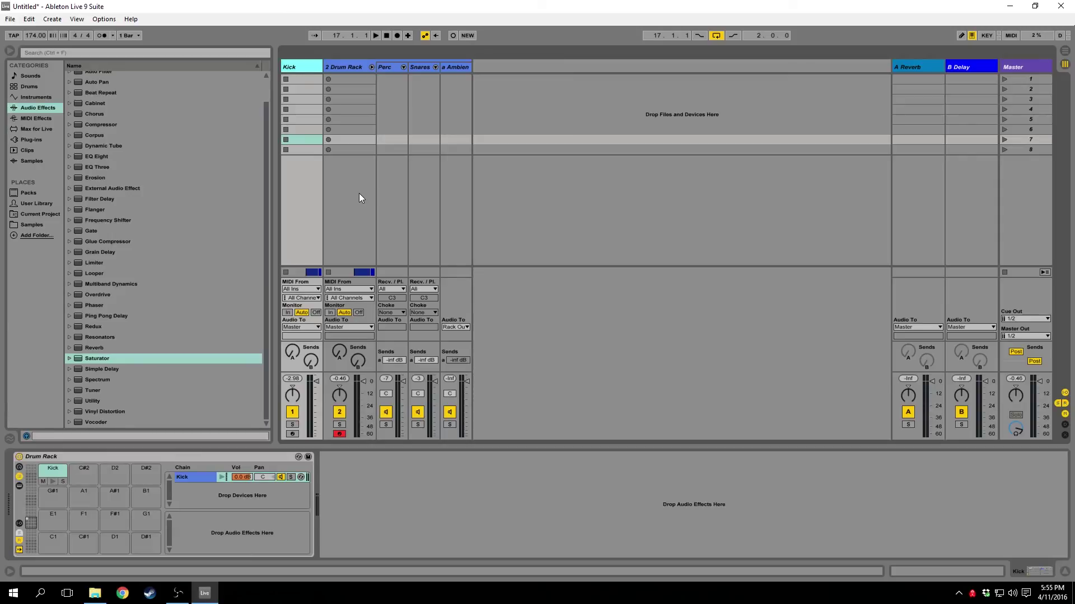
click(392, 69)
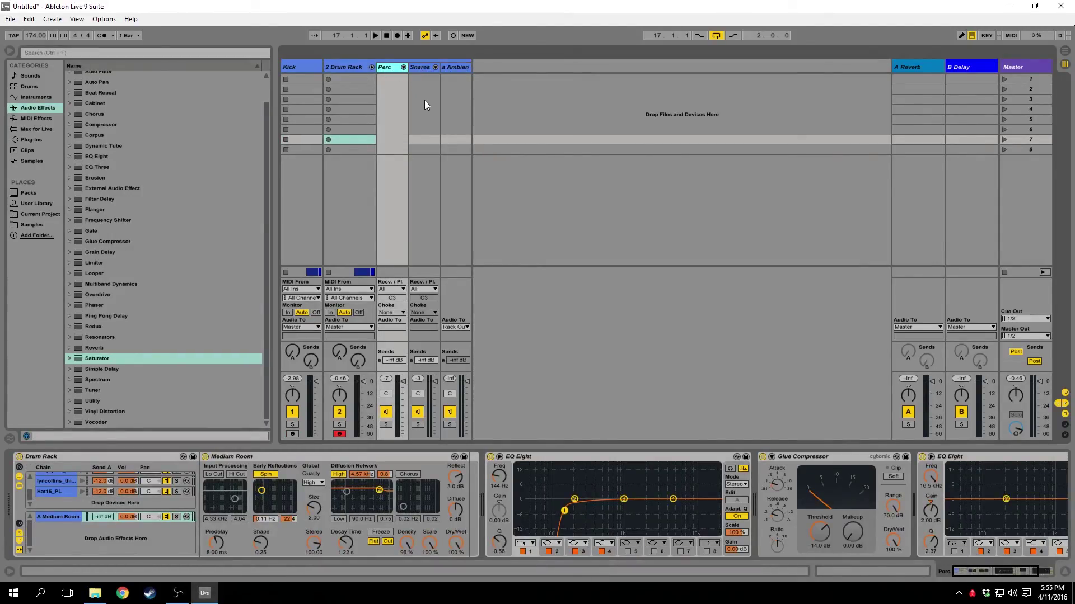
key(ctrl+z)
key(ctrl+z)
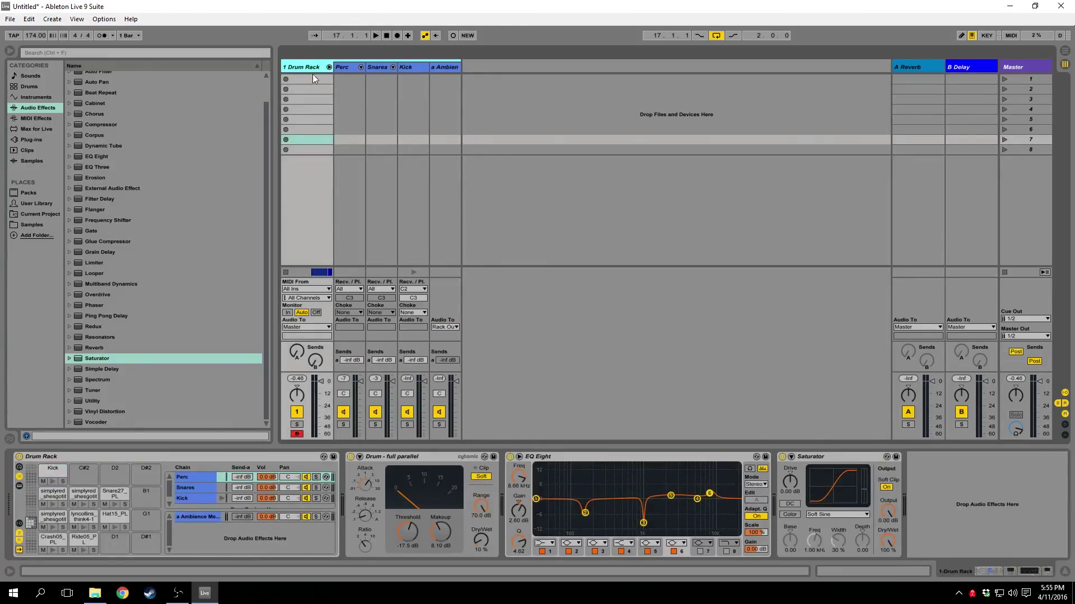
- Extract the Kick chain from the drum rack to its own track again
click(419, 65)
right_click(419, 65)
click(475, 133)
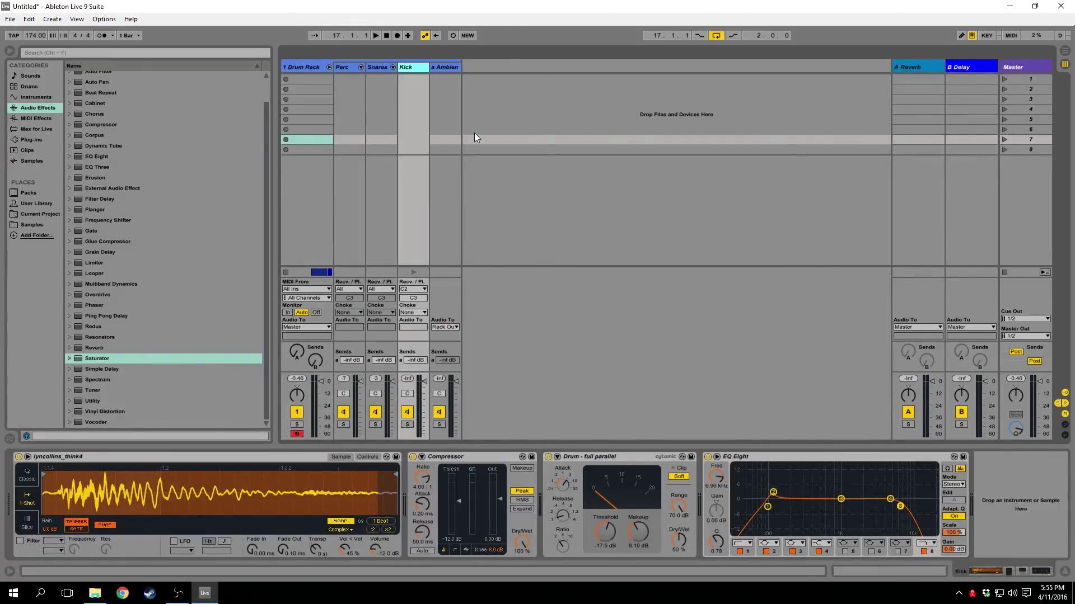
- Move the extracted Kick track ahead of the Drum Rack track and fold the rack's chains in the mixer
drag(451, 67, 284, 72)
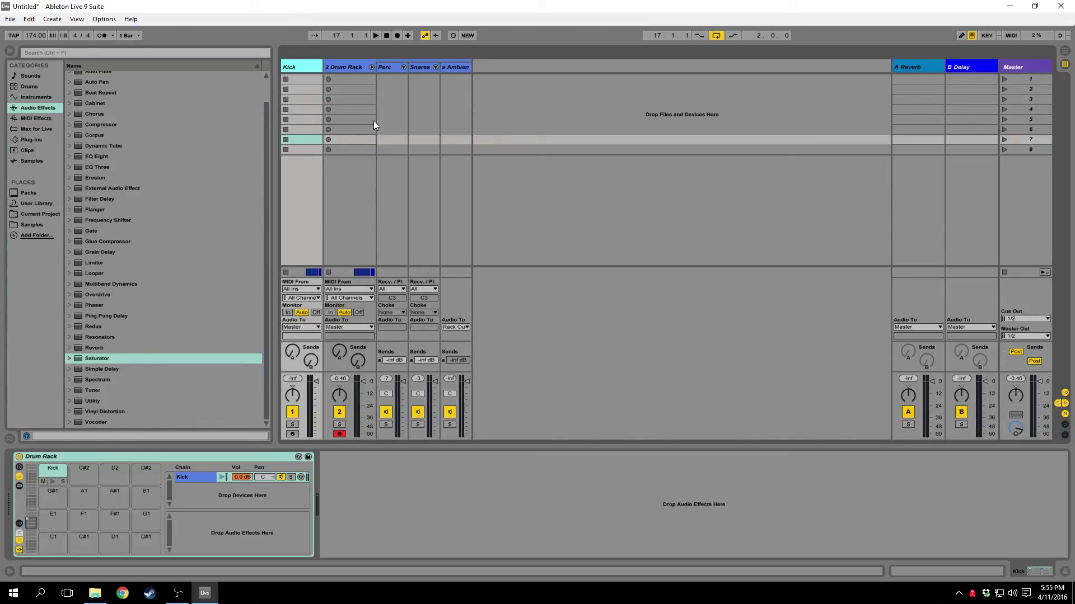
click(371, 66)
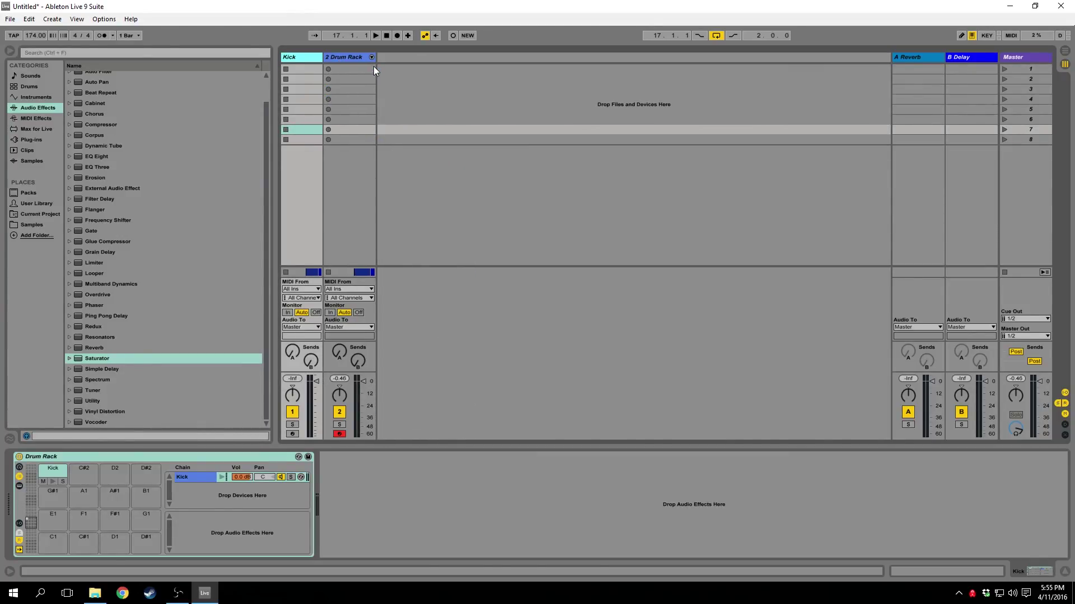